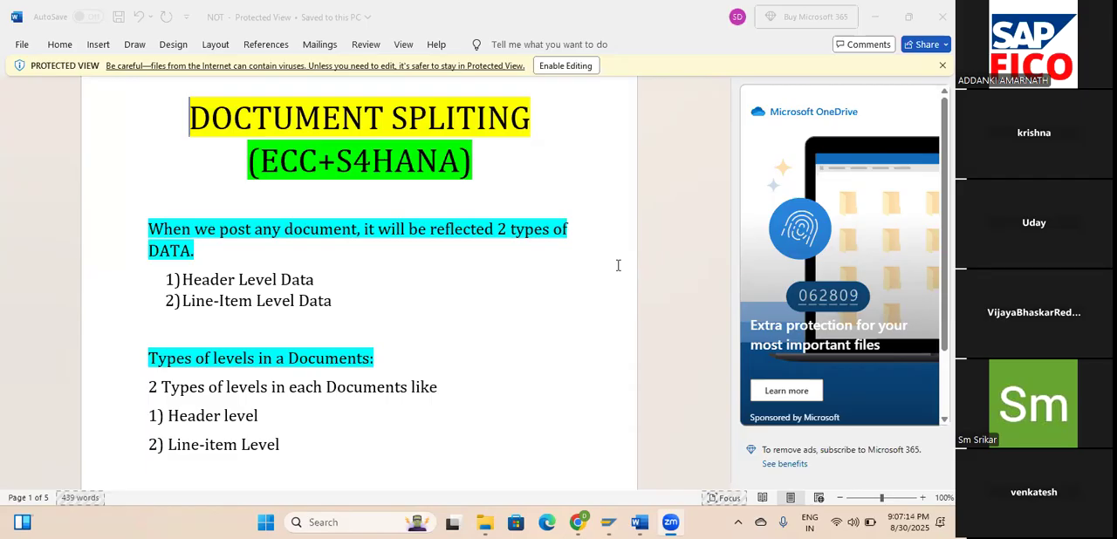
# Examine the Header Level Data and Line-Item Level Data entries in the document splitting notes.
pyautogui.click(338, 307)
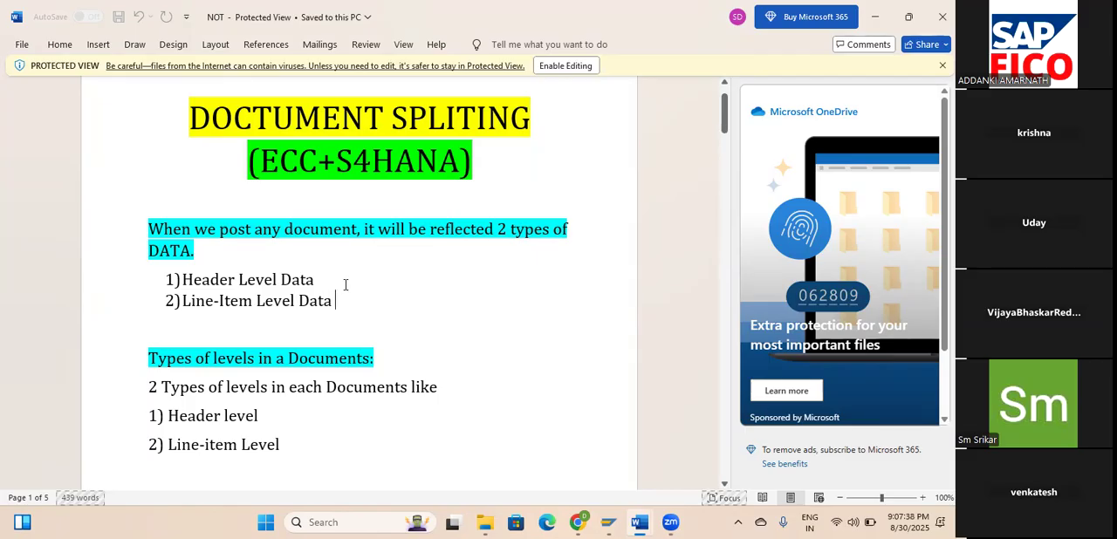
pyautogui.moveTo(318, 279); pyautogui.dragTo(176, 289)
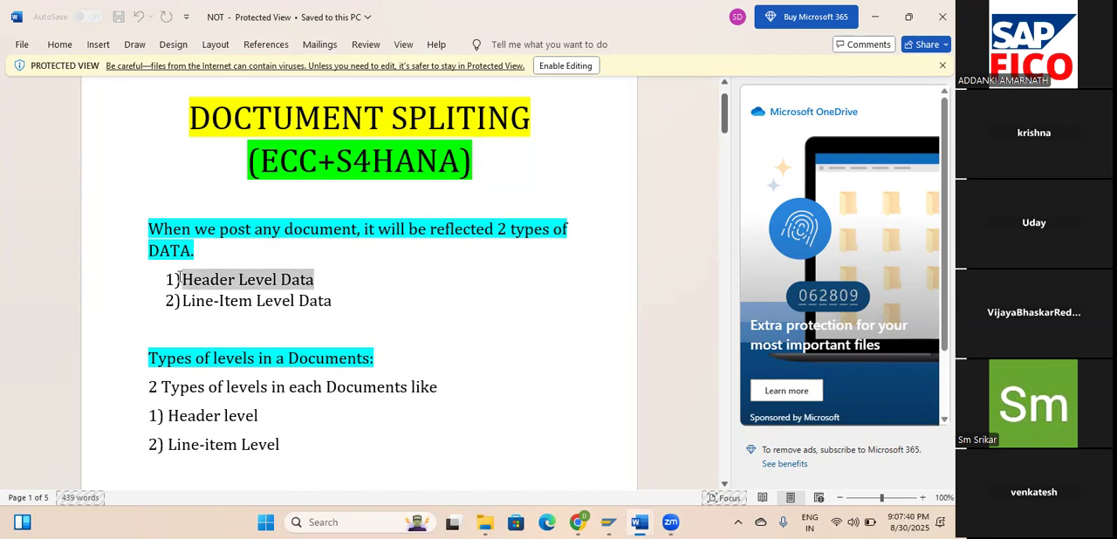
pyautogui.click(442, 270)
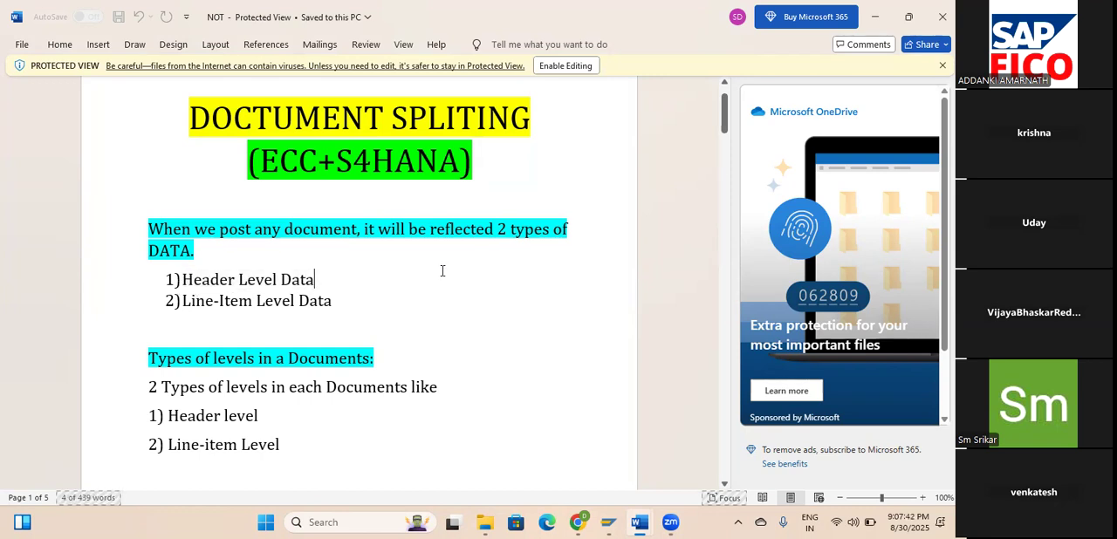
pyautogui.tripleClick(278, 297)
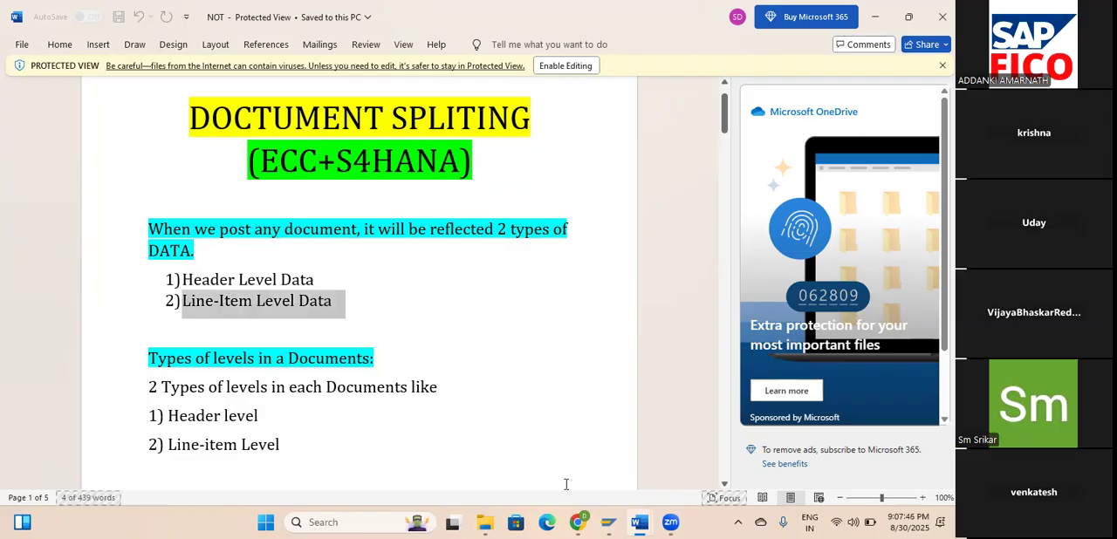
# Switch to SAP Logon and log on to the TEST system by entering the user ID and account password.
pyautogui.click(609, 522)
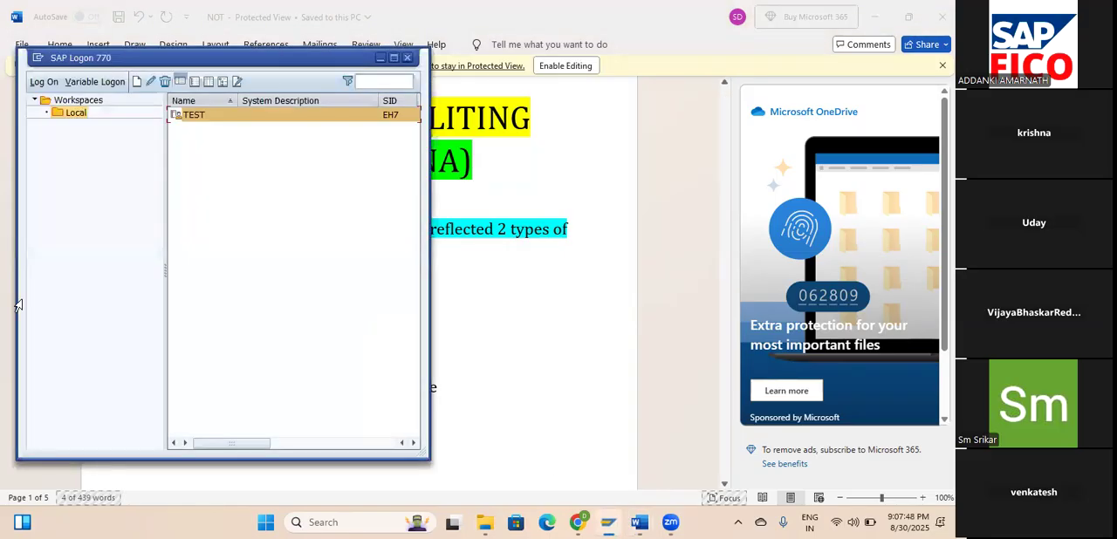
pyautogui.click(44, 82)
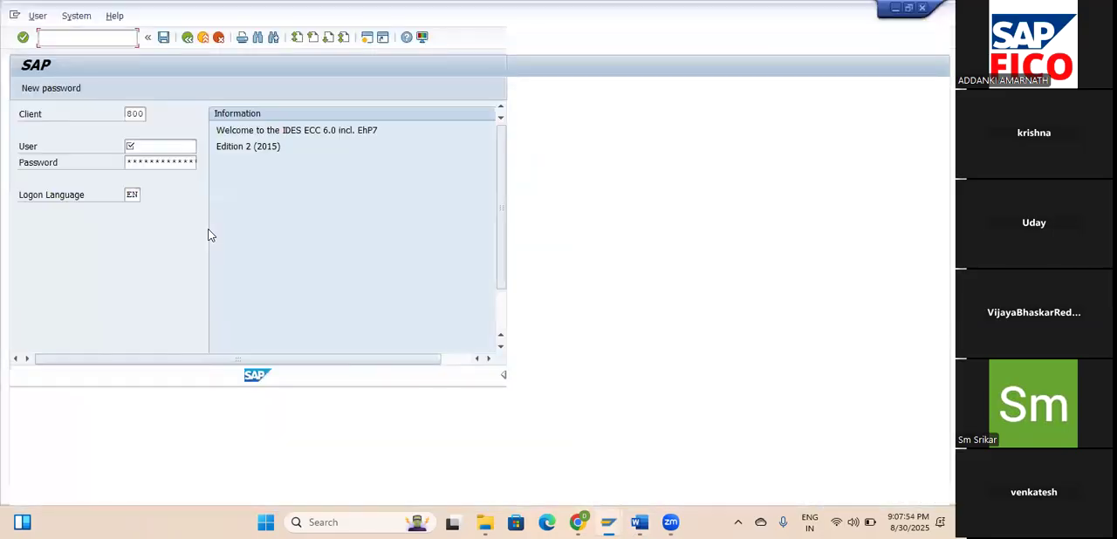
pyautogui.write('46user15')
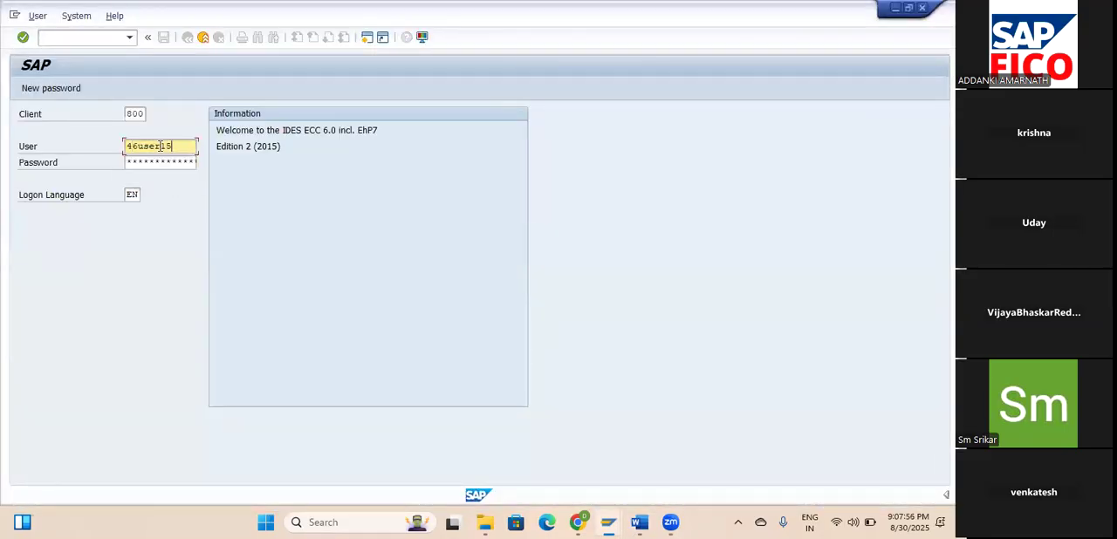
pyautogui.press('Tab')
pyautogui.write('****')
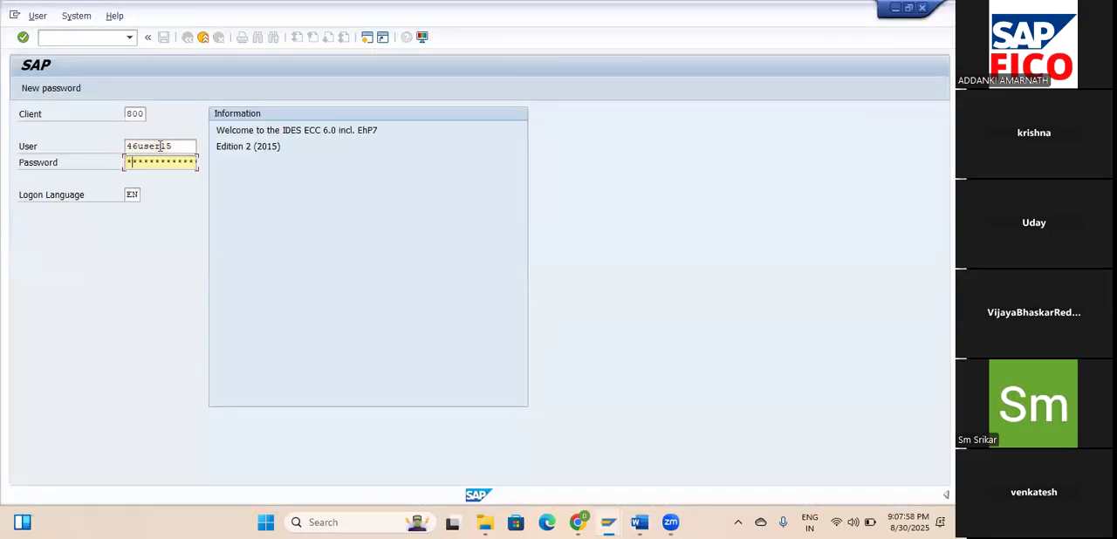
pyautogui.write('******')
pyautogui.press('Return')
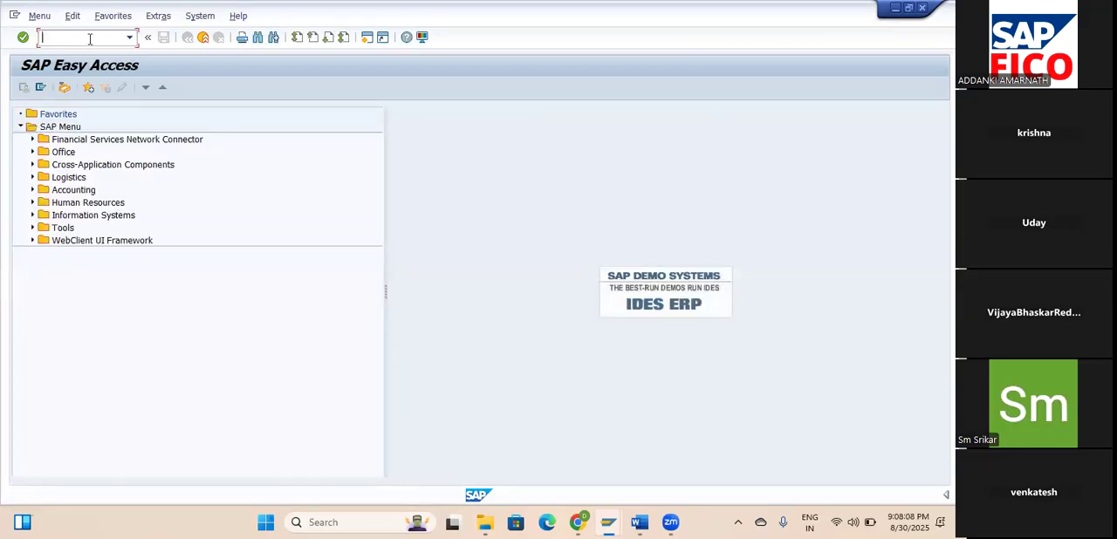
# Open G/L account document entry with transaction code /NFB50 and point out its line-item and header areas.
pyautogui.write('/n')
pyautogui.press('BackSpace')
pyautogui.write('NFB50')
pyautogui.press('Return')
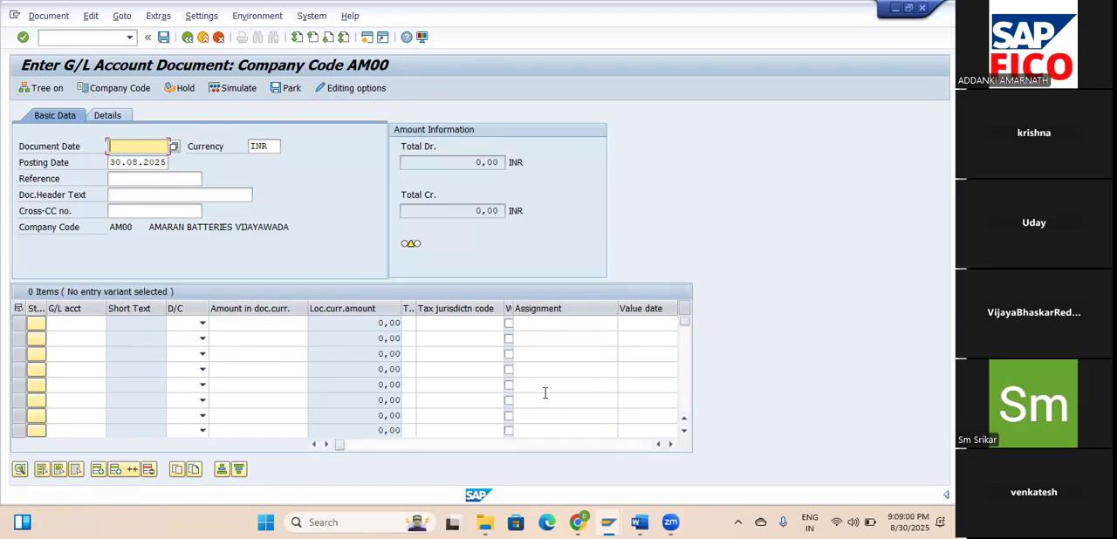
pyautogui.click(244, 335)
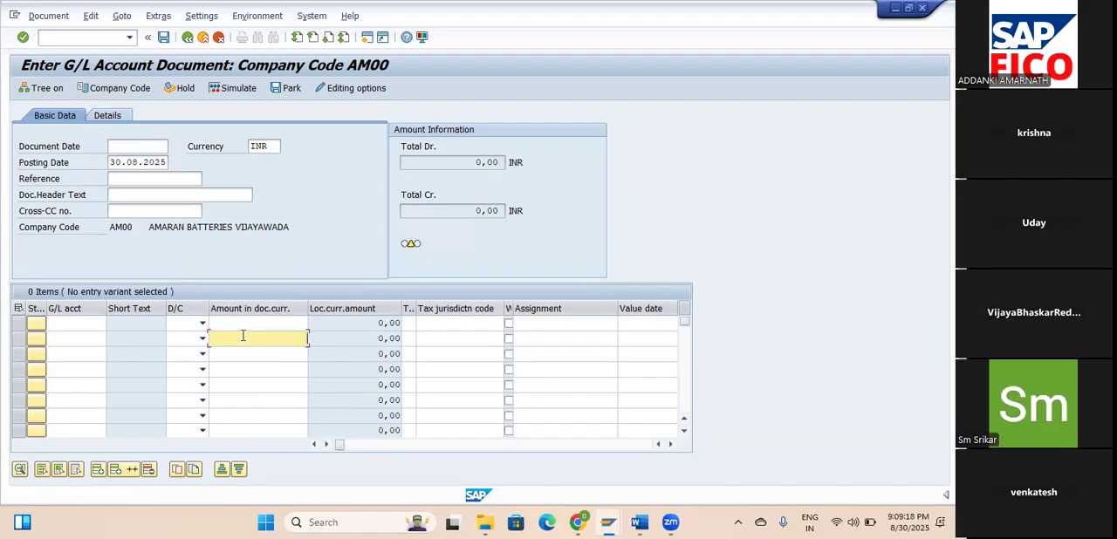
pyautogui.click(326, 234)
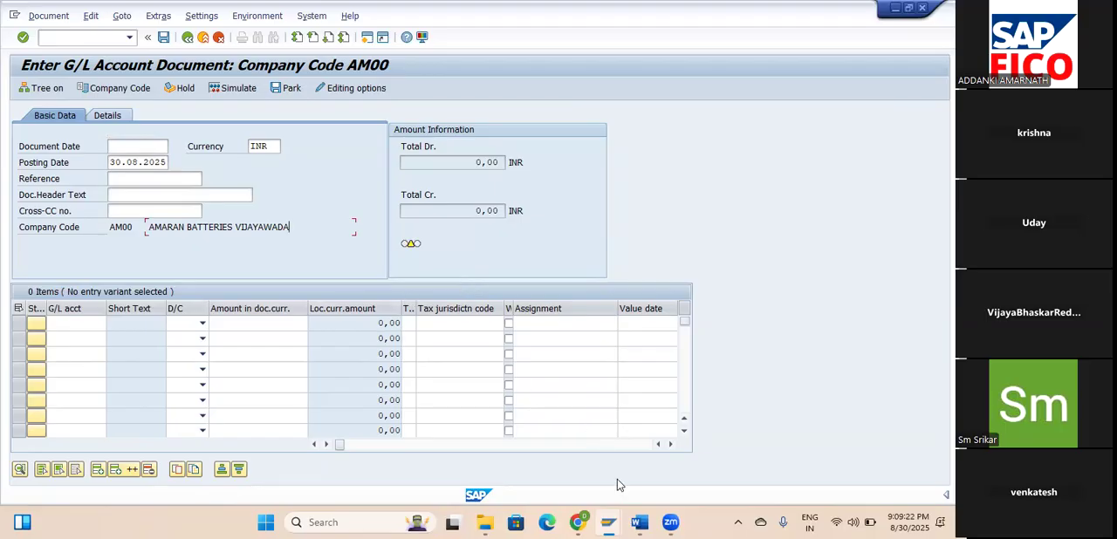
# Switch to the NOT document in Word and read the sections on document levels, header level data and line-item level data.
pyautogui.click(640, 522)
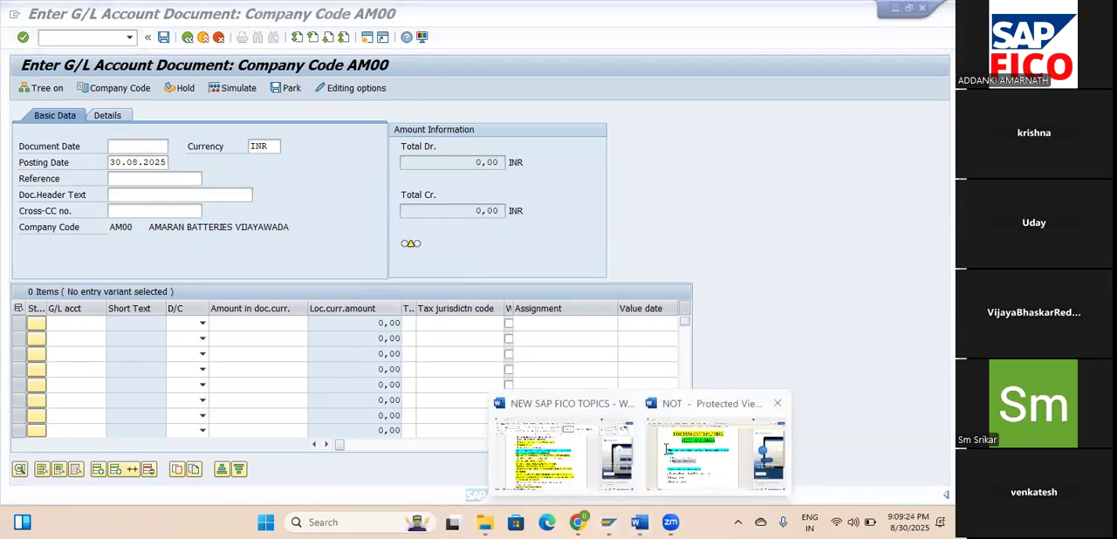
pyautogui.click(665, 453)
pyautogui.scroll(-4, 450, 369)
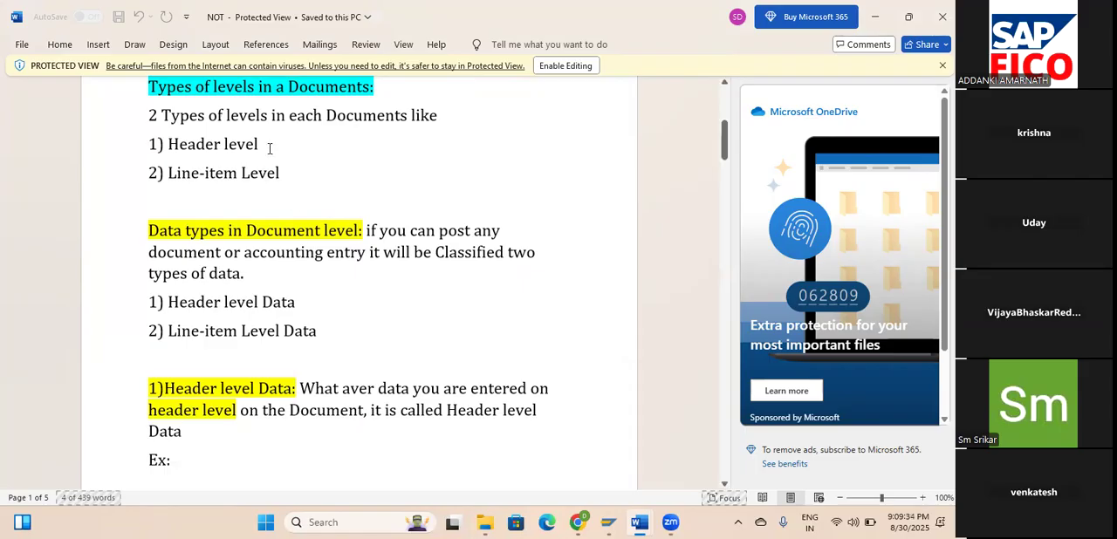
pyautogui.click(284, 171)
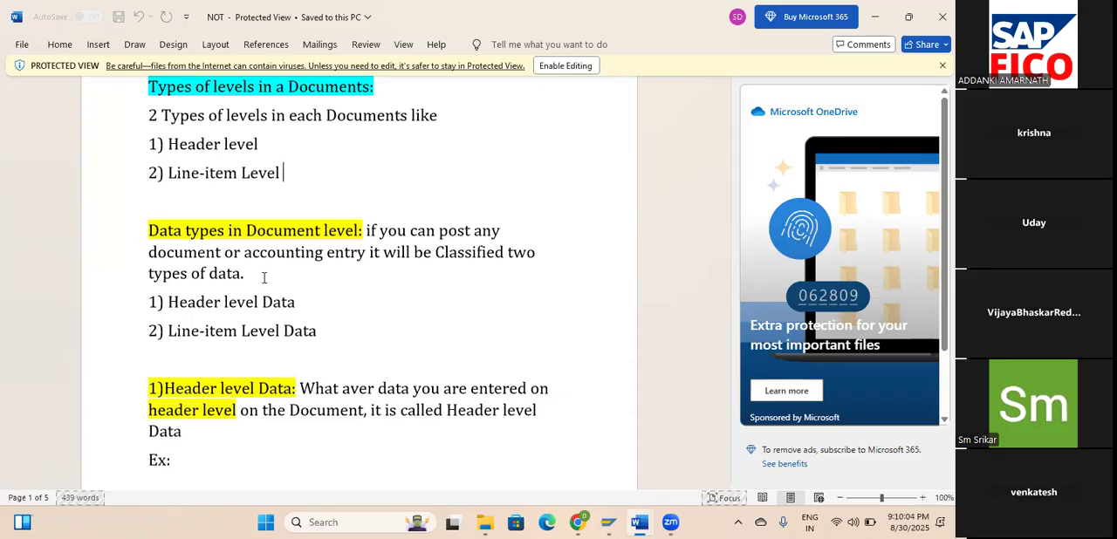
pyautogui.scroll(-2, 263, 277)
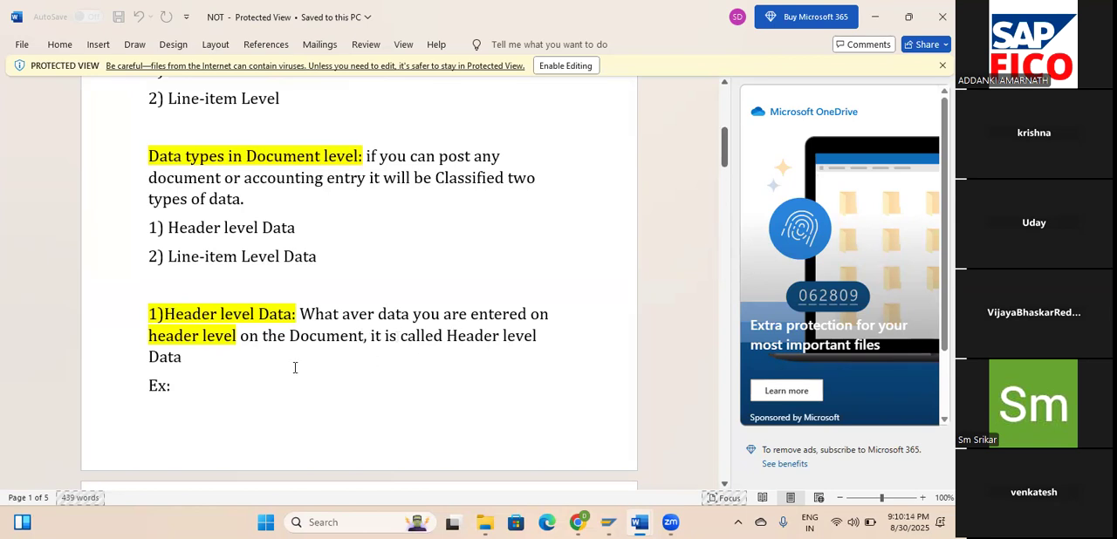
pyautogui.scroll(-5, 369, 387)
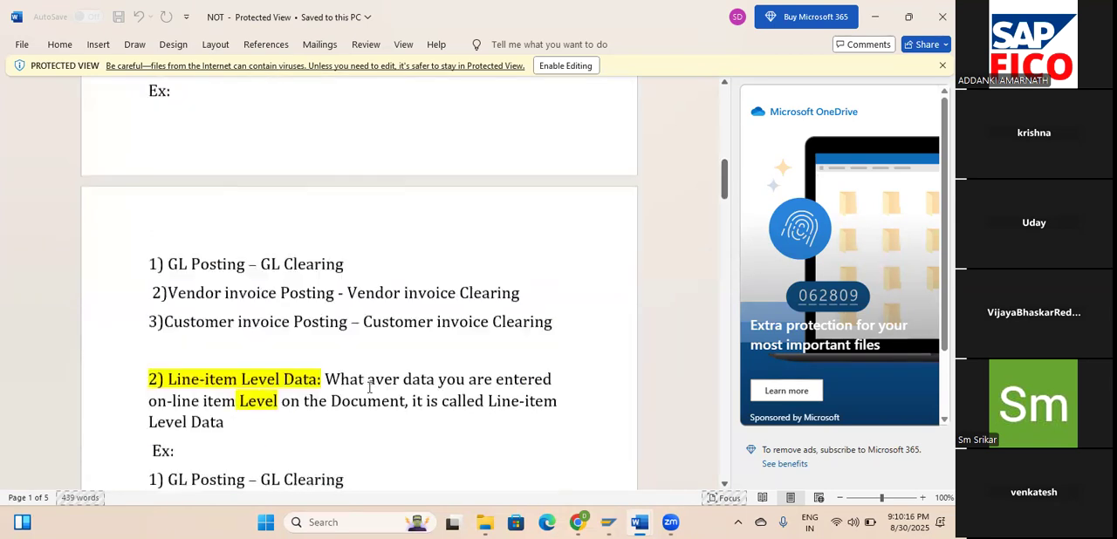
pyautogui.scroll(-1, 369, 388)
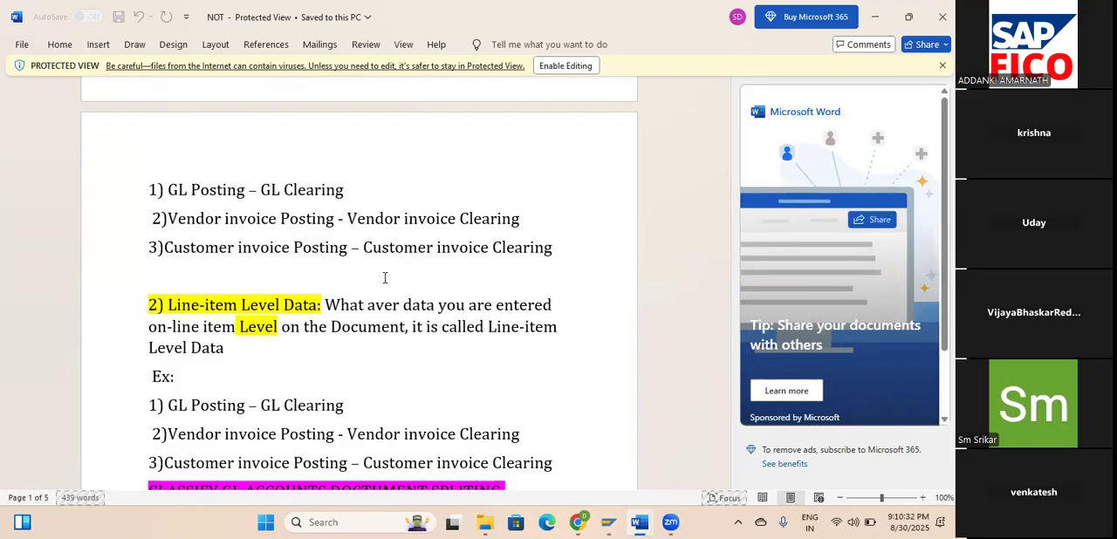
pyautogui.scroll(-1, 384, 278)
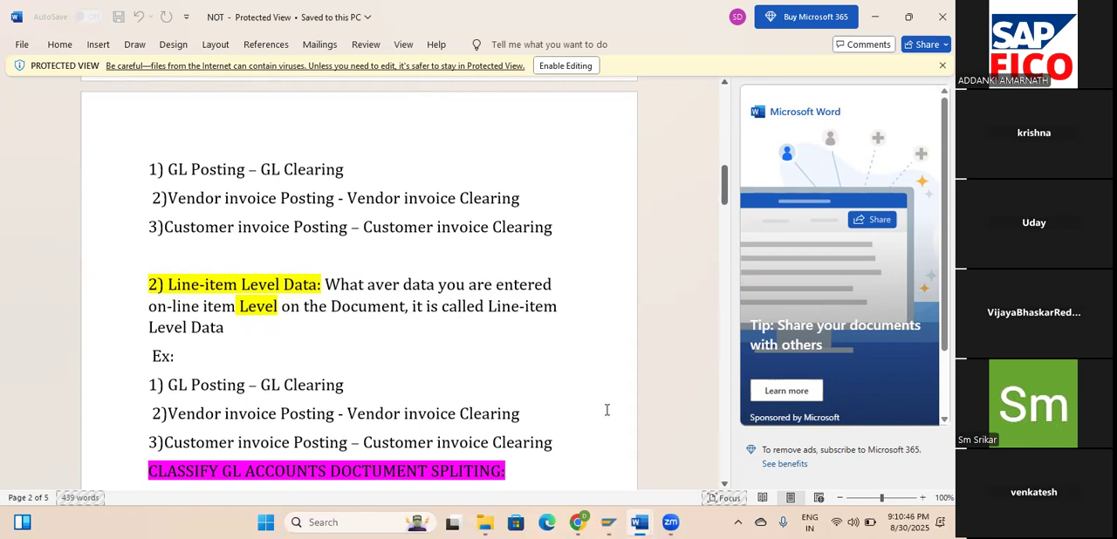
pyautogui.click(615, 522)
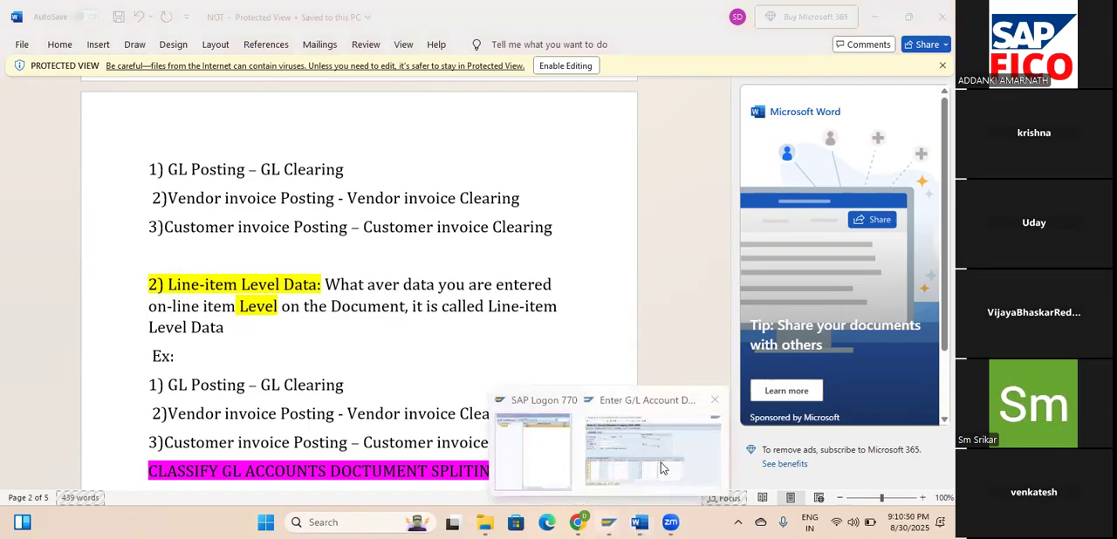
pyautogui.click(529, 359)
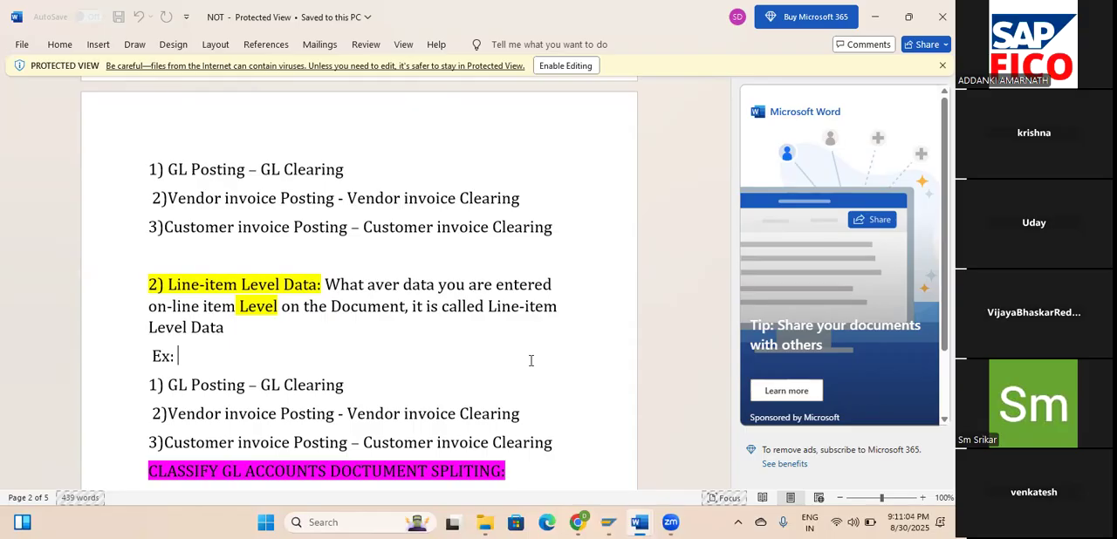
# Read the notes on classifying GL accounts and select the Meaning of Document Splitting paragraph together with its example.
pyautogui.scroll(-3, 506, 362)
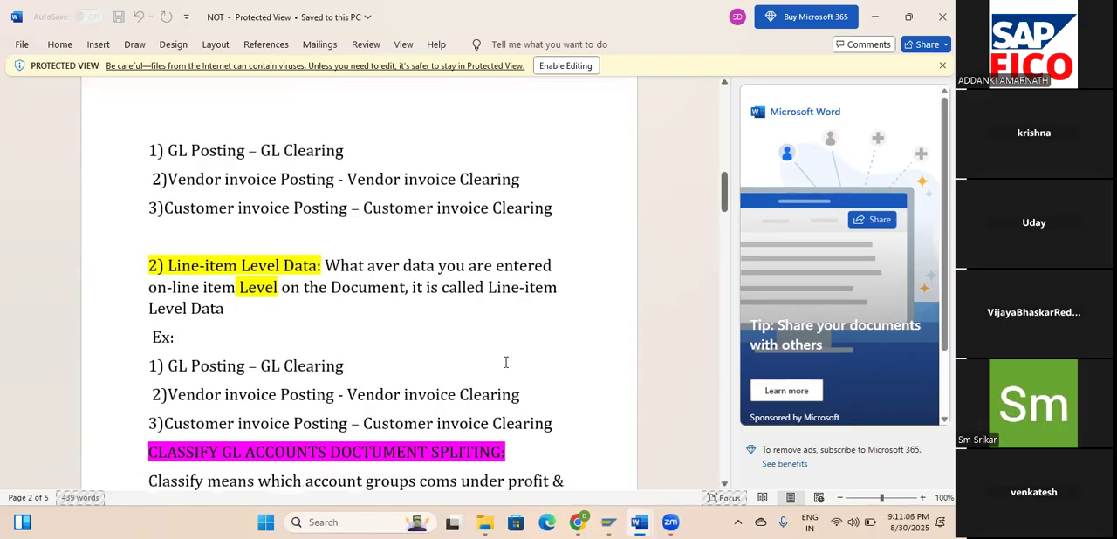
pyautogui.scroll(-5, 507, 361)
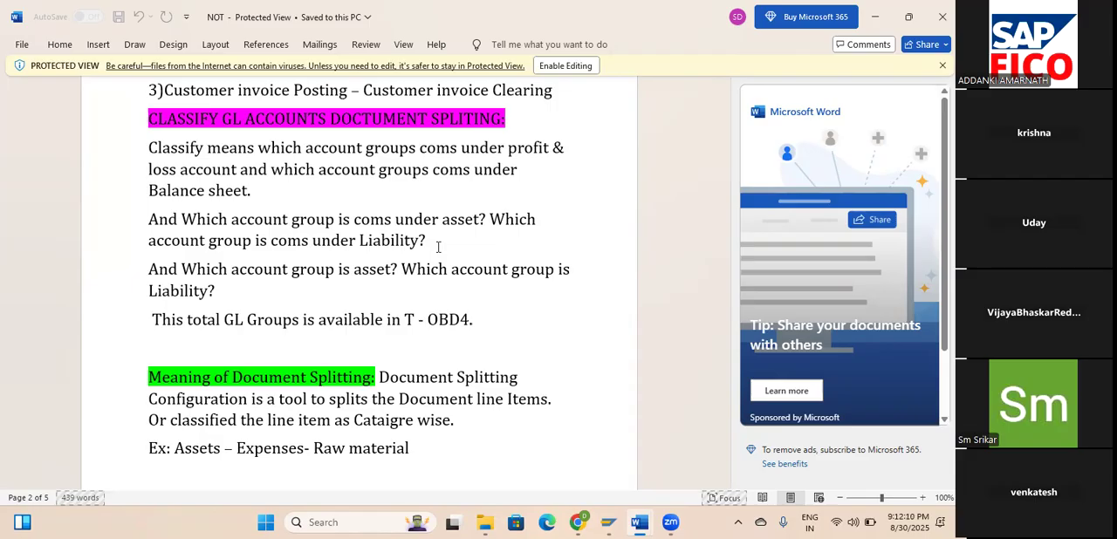
pyautogui.scroll(-3, 438, 247)
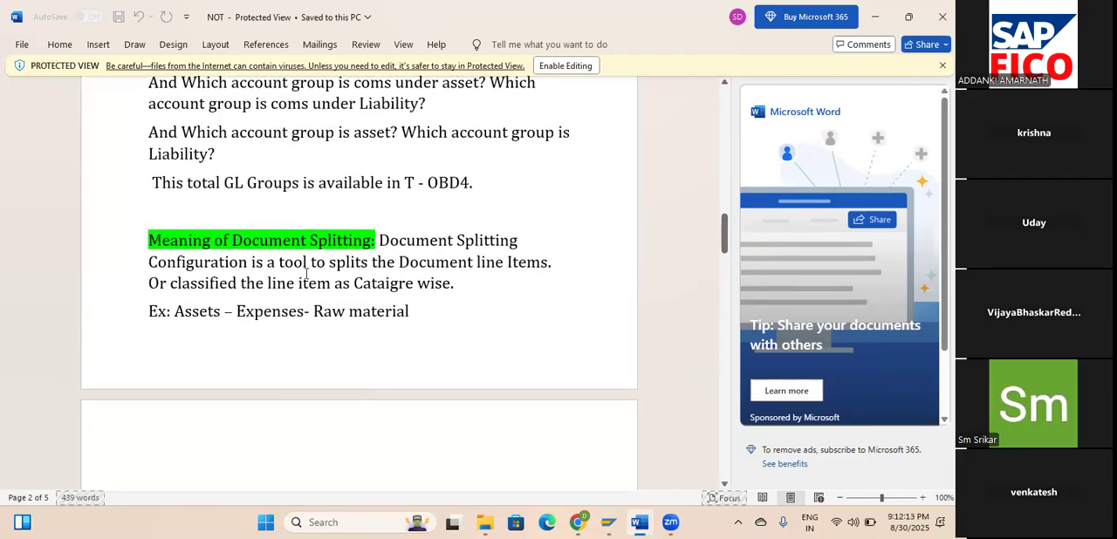
pyautogui.moveTo(377, 241); pyautogui.dragTo(406, 311)
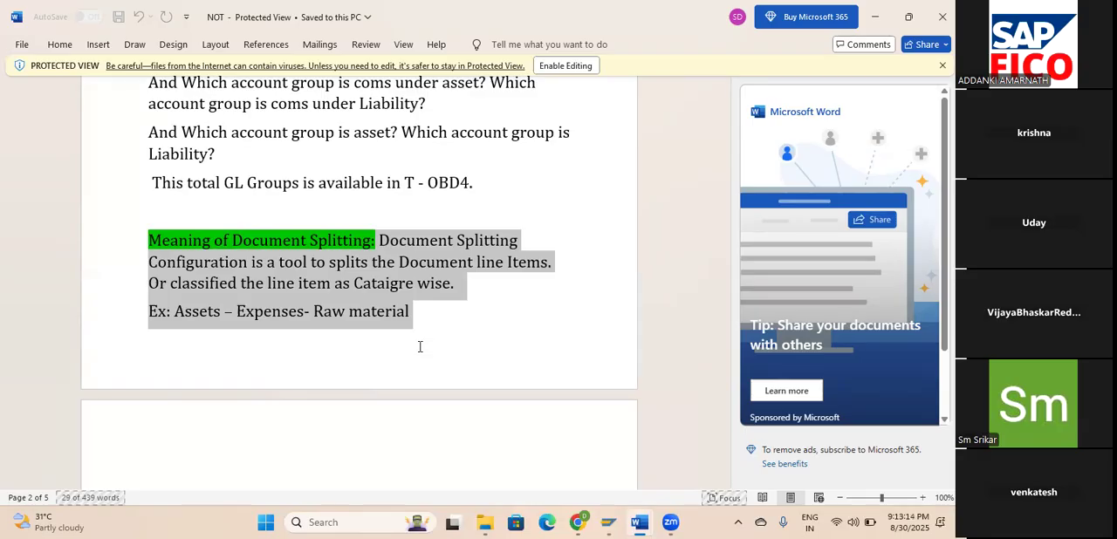
# Read the notes on active, passive and zero balance splitting and on the meaning of document types.
pyautogui.scroll(-3, 419, 347)
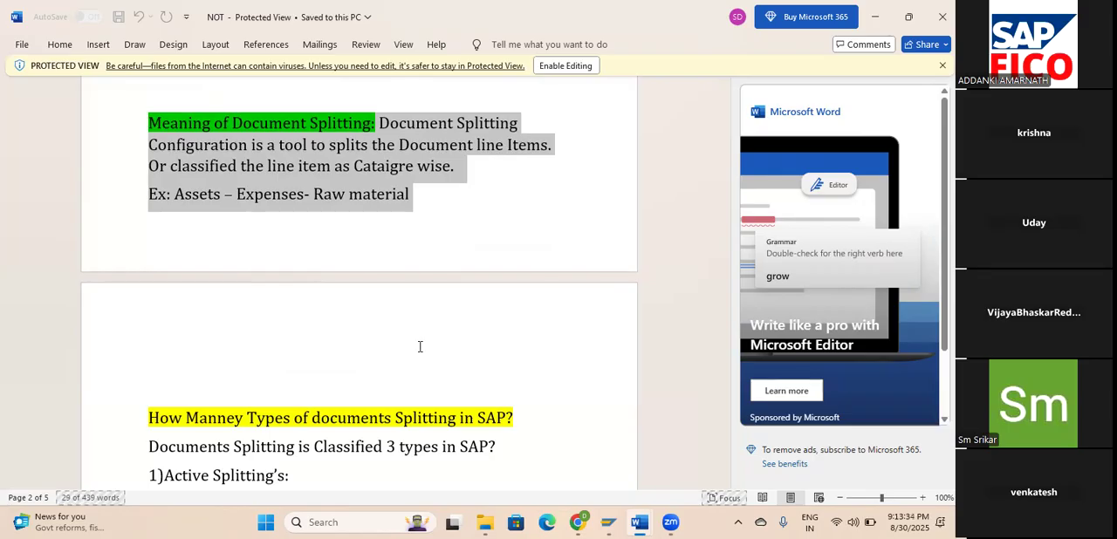
pyautogui.scroll(-5, 420, 346)
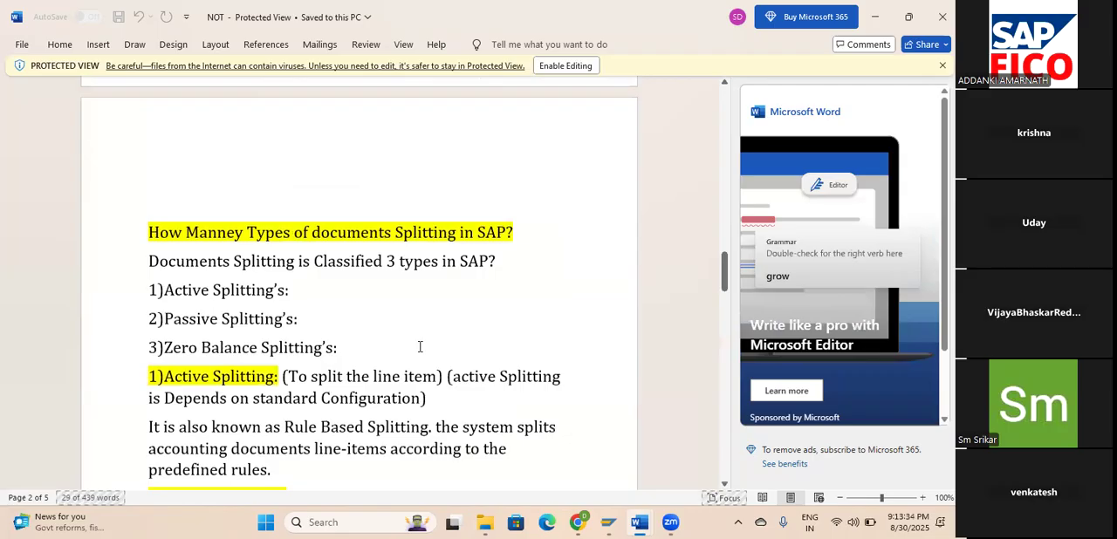
pyautogui.scroll(-3, 419, 346)
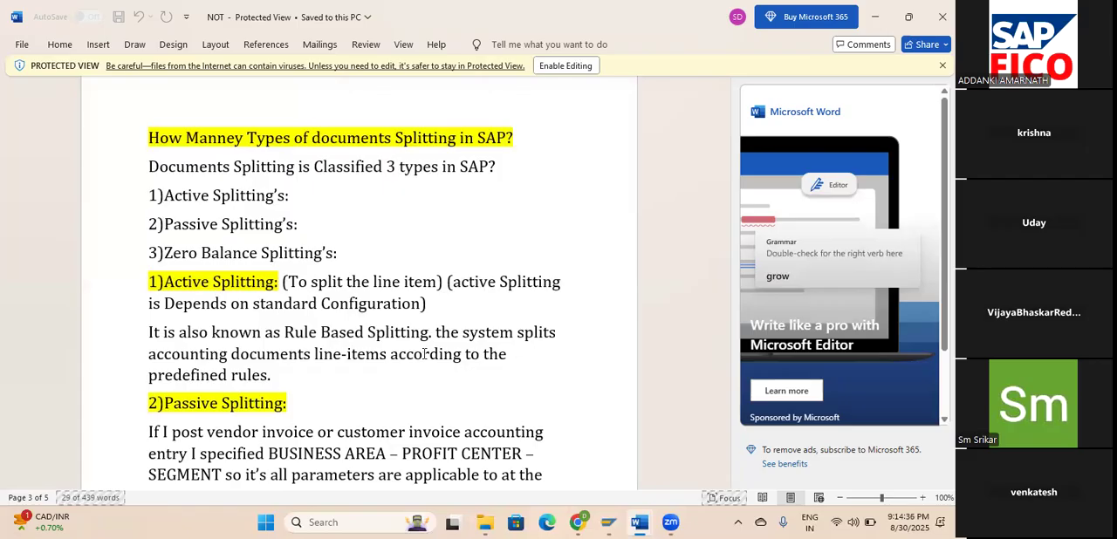
pyautogui.scroll(-4, 424, 353)
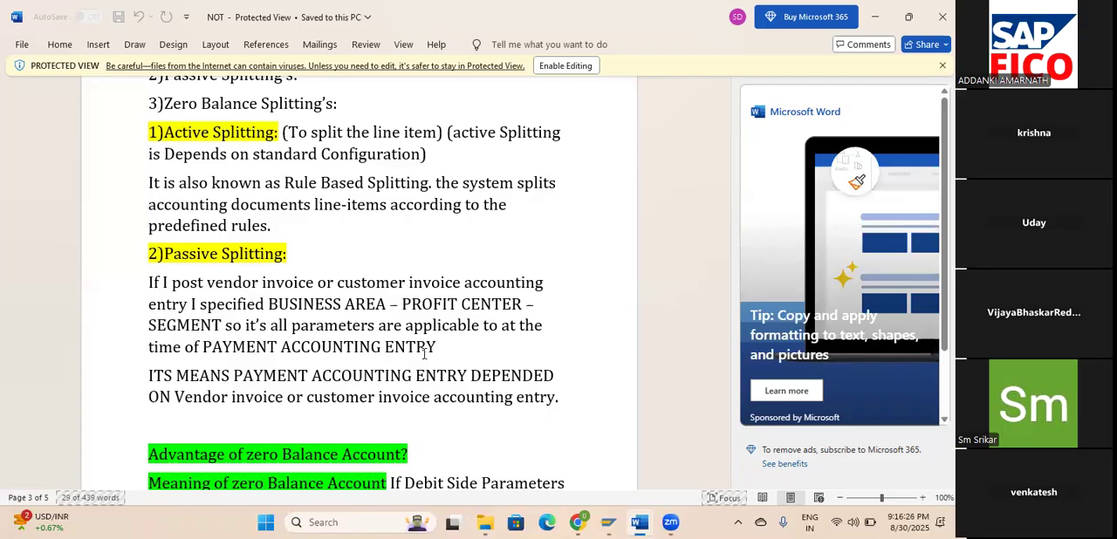
pyautogui.scroll(-3, 434, 377)
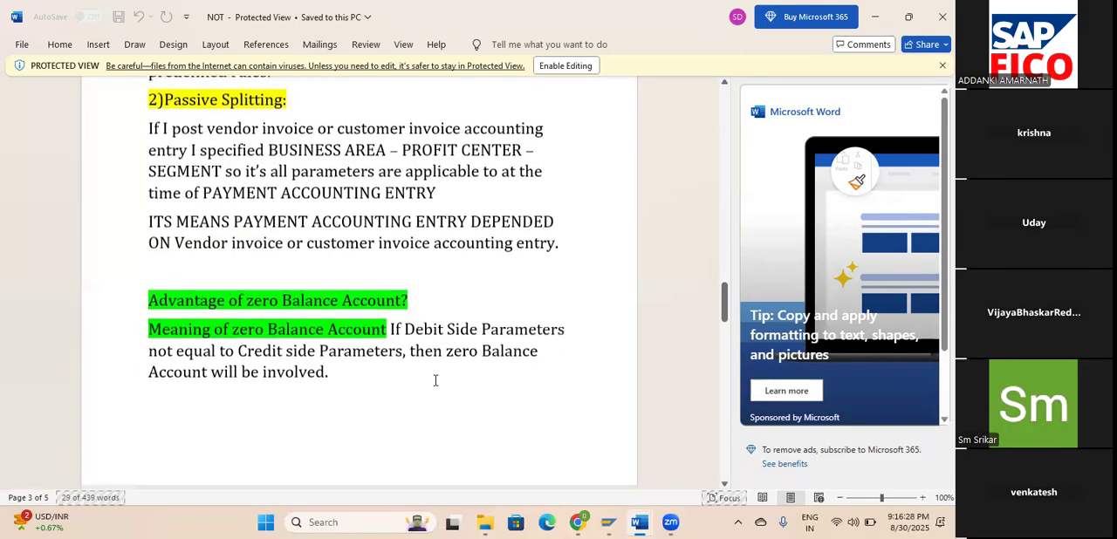
pyautogui.scroll(-2, 435, 380)
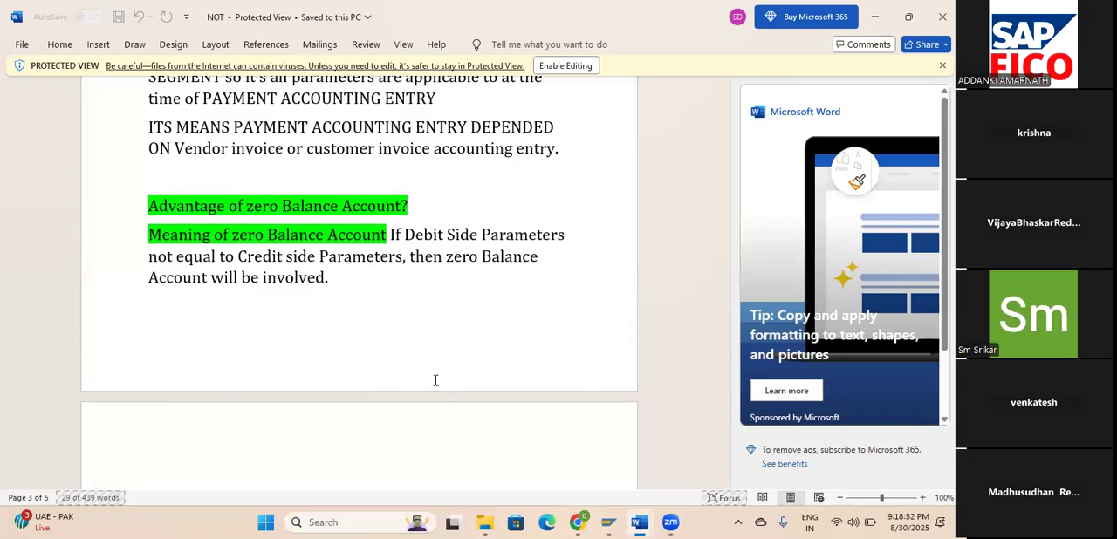
pyautogui.scroll(-6, 435, 380)
pyautogui.scroll(-2, 435, 380)
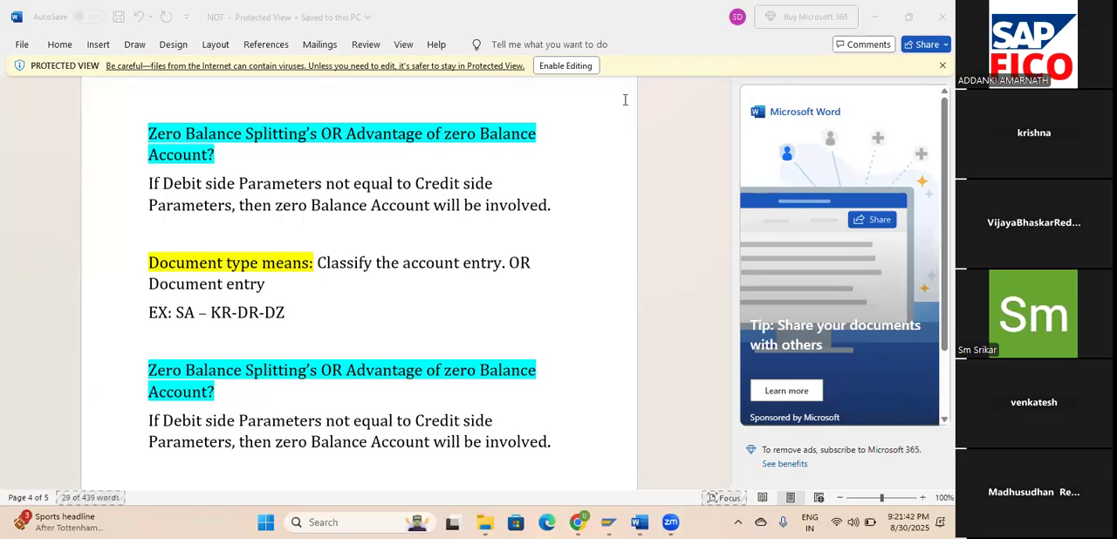
# Open the GL ACC workbook from the desktop in Excel and look over its list of GL account groups.
pyautogui.press('super+d')
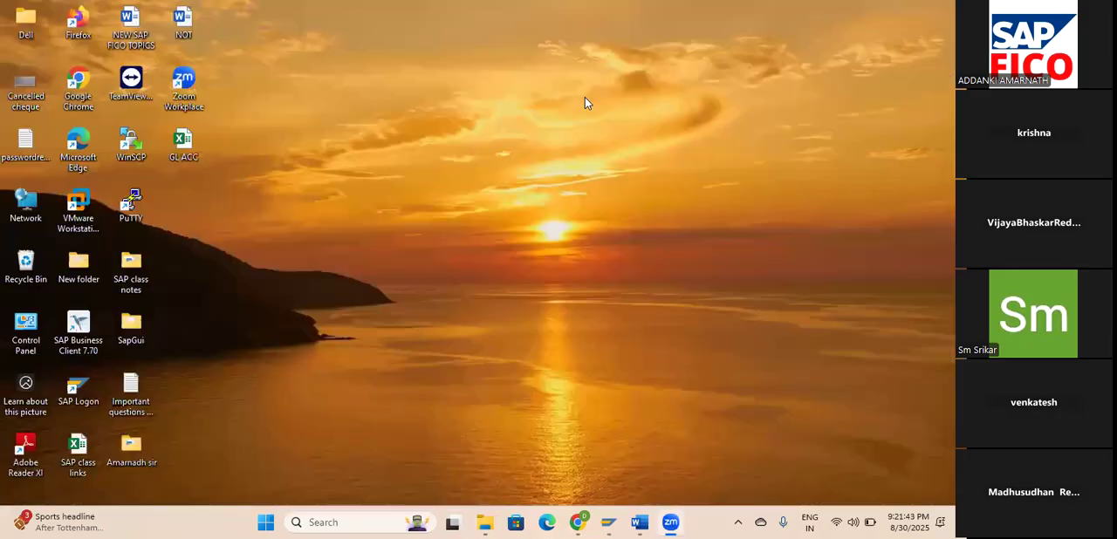
pyautogui.doubleClick(183, 144)
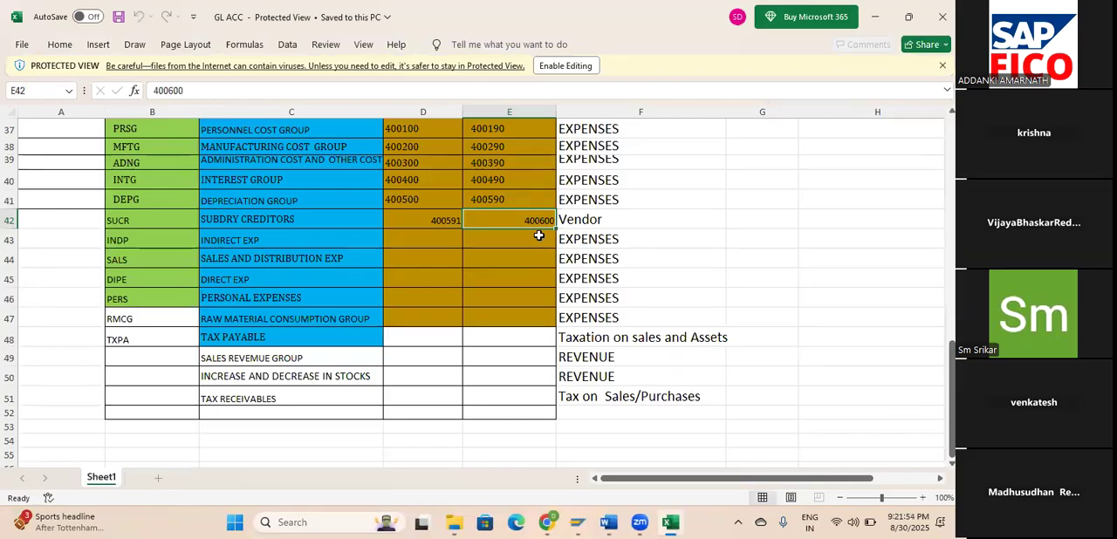
pyautogui.scroll(2, 539, 236)
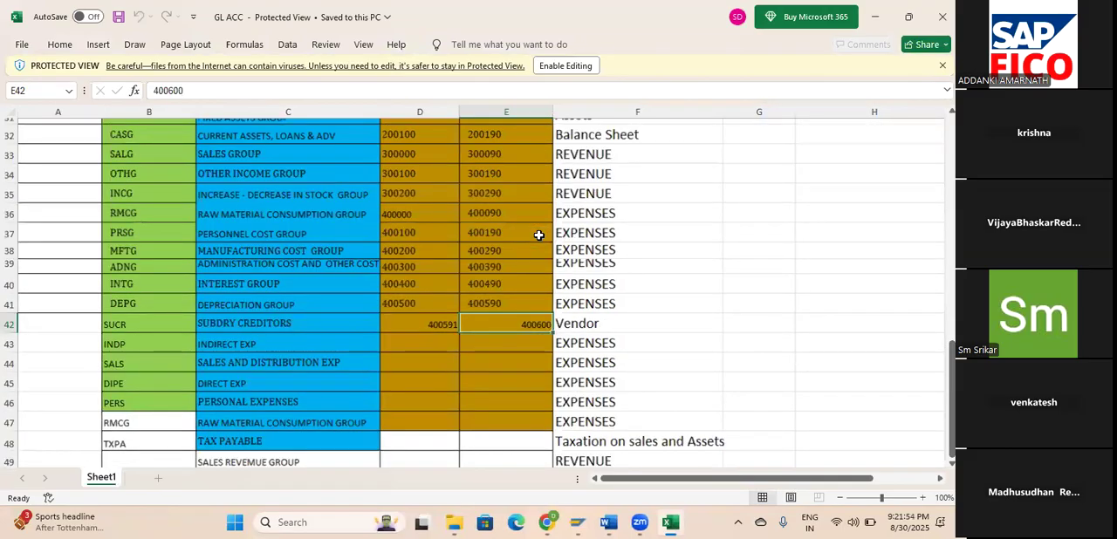
# Examine the account group table, covering group codes, names, From and To account ranges and classifications, starting from the Share Capital group.
pyautogui.scroll(10, 539, 235)
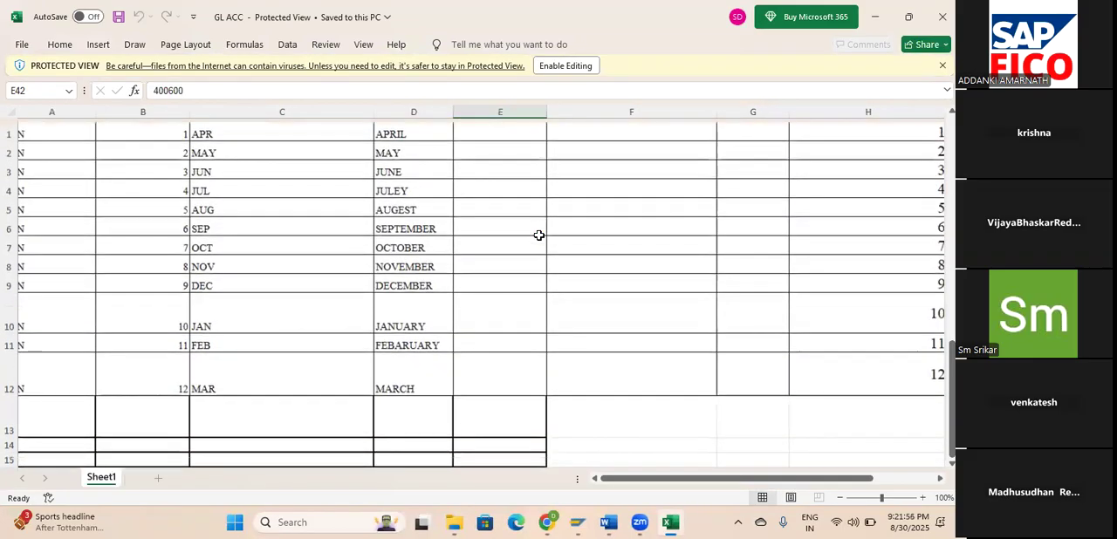
pyautogui.scroll(-12, 539, 235)
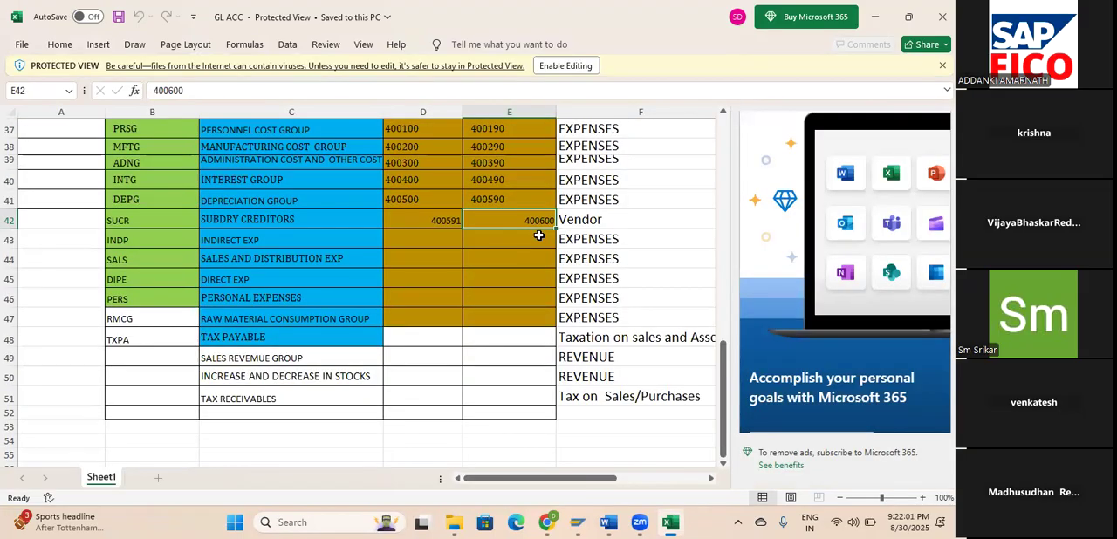
pyautogui.scroll(1, 539, 236)
pyautogui.scroll(1, 540, 236)
pyautogui.scroll(10, 539, 235)
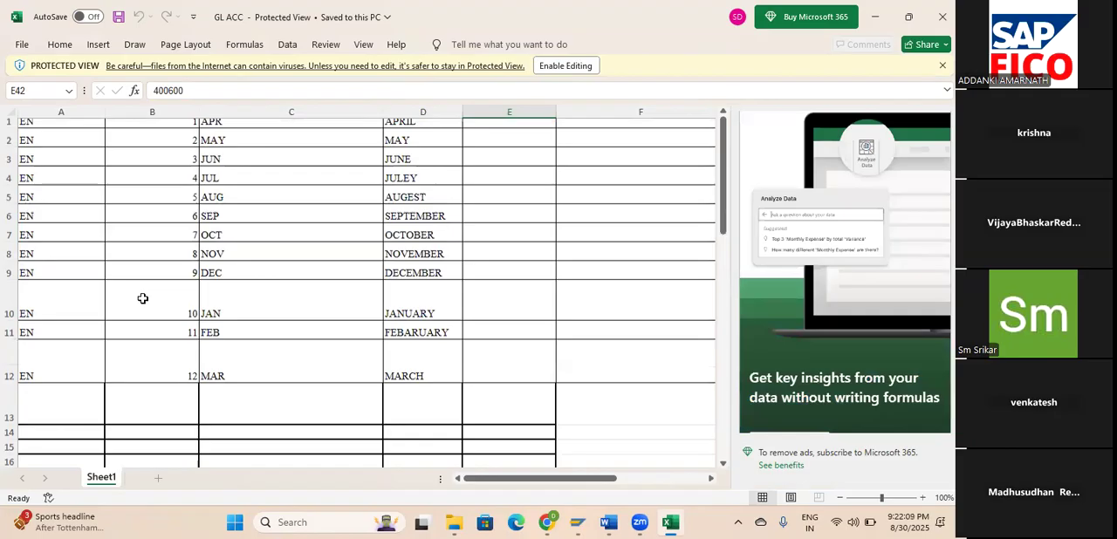
pyautogui.scroll(-4, 193, 314)
pyautogui.click(183, 300)
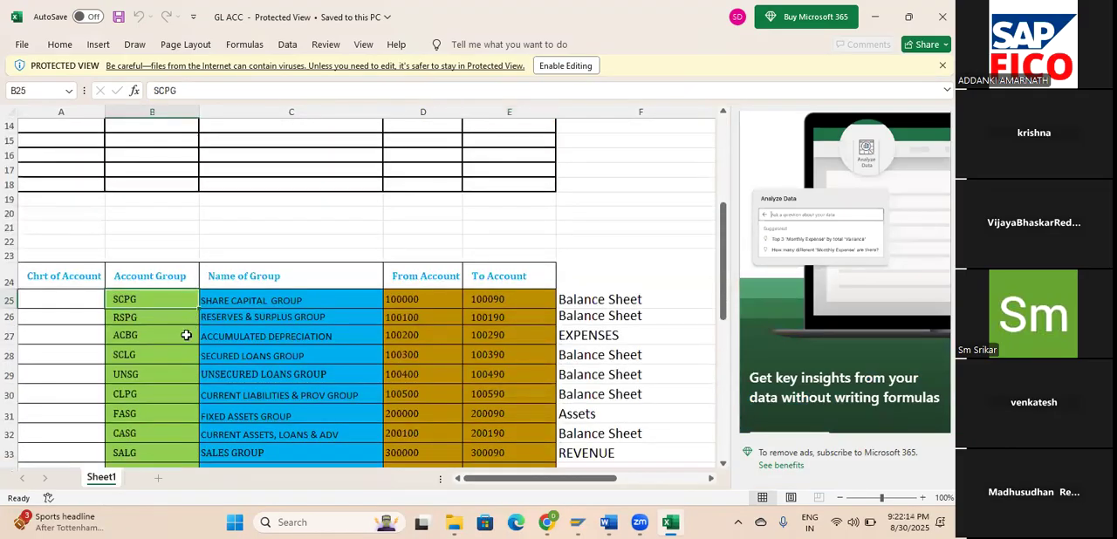
pyautogui.scroll(-4, 186, 335)
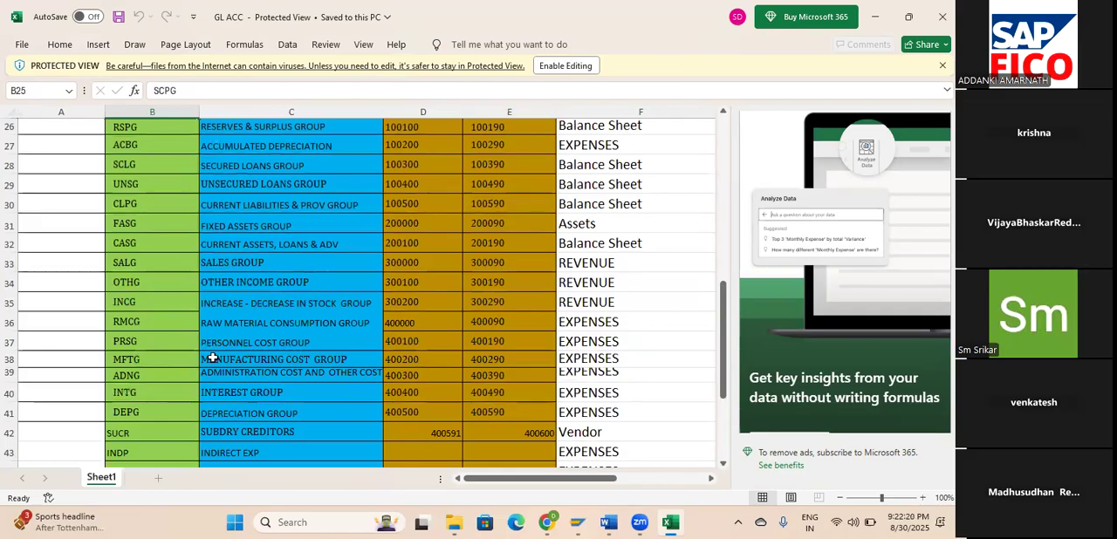
pyautogui.scroll(2, 220, 367)
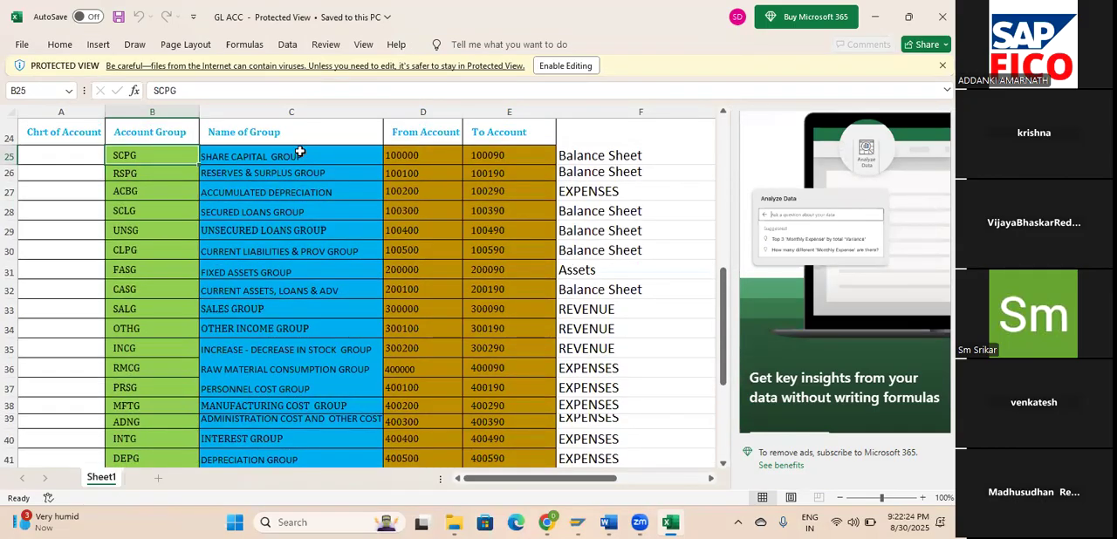
pyautogui.click(299, 152)
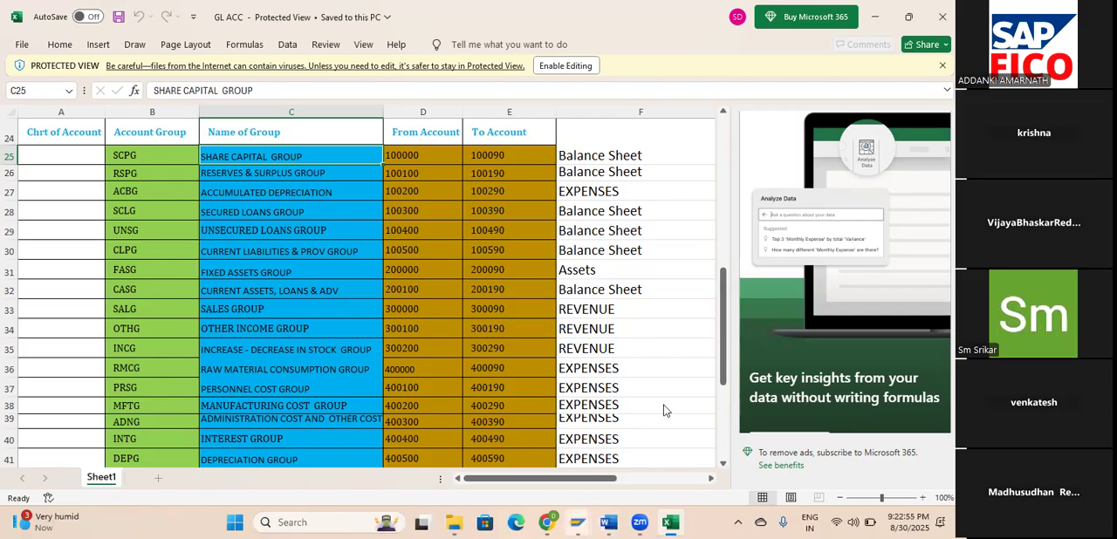
# Switch to SAP and try to open transaction OBD4 in place of the G/L account document screen.
pyautogui.click(584, 520)
pyautogui.click(660, 437)
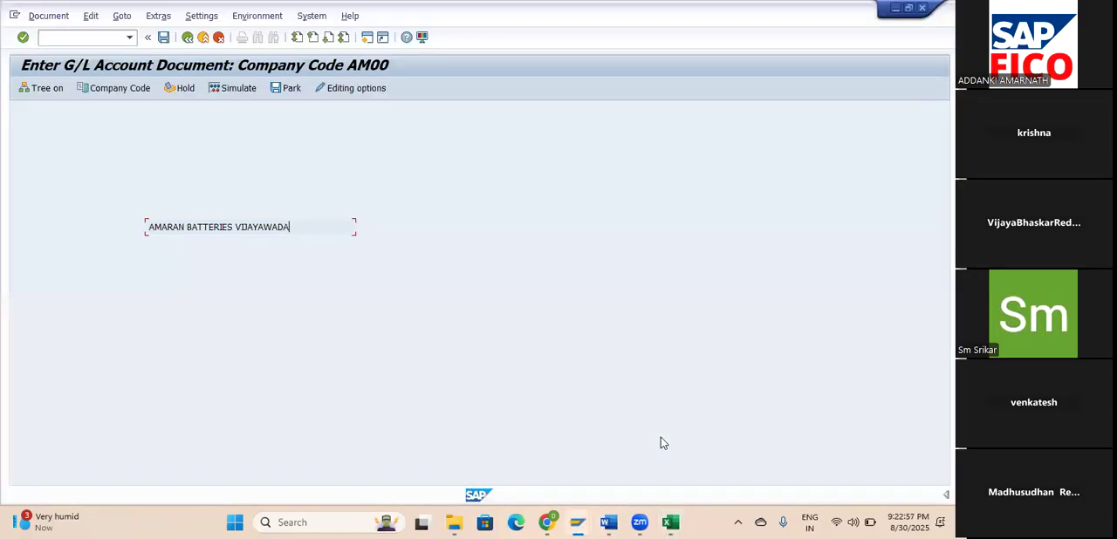
pyautogui.click(85, 37)
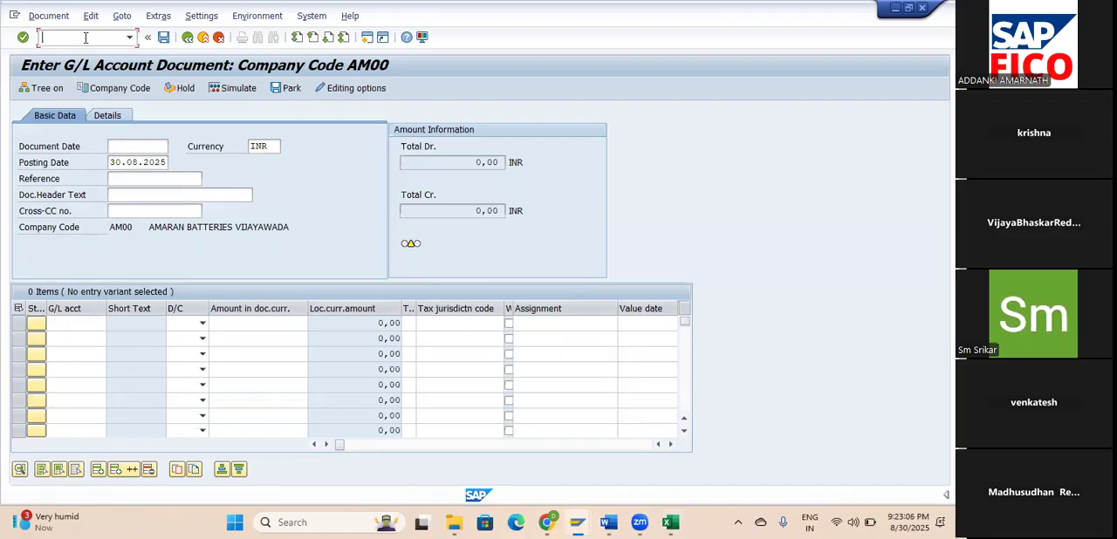
pyautogui.write('/')
pyautogui.write('NOBD')
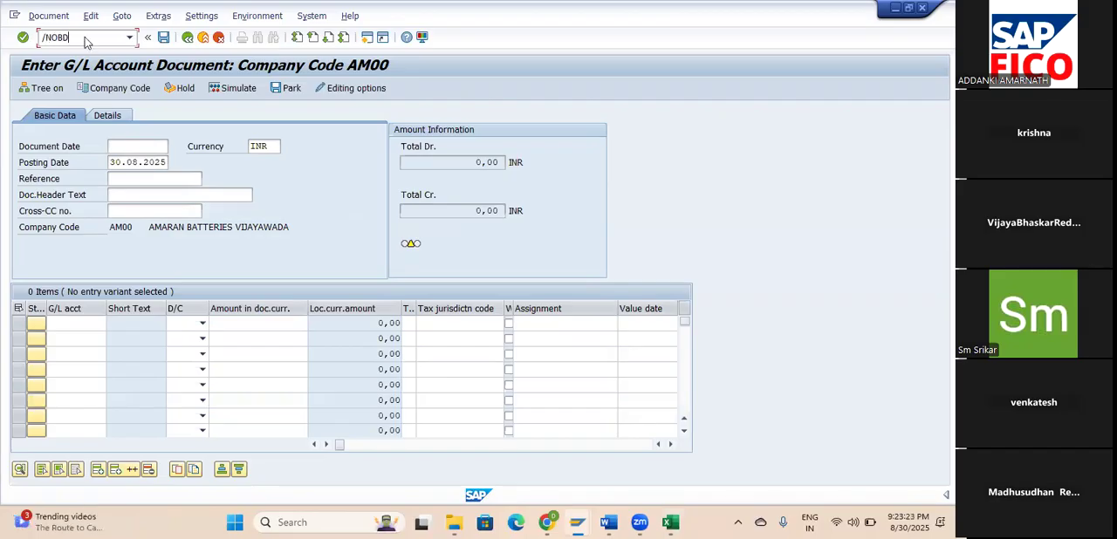
pyautogui.press('Return')
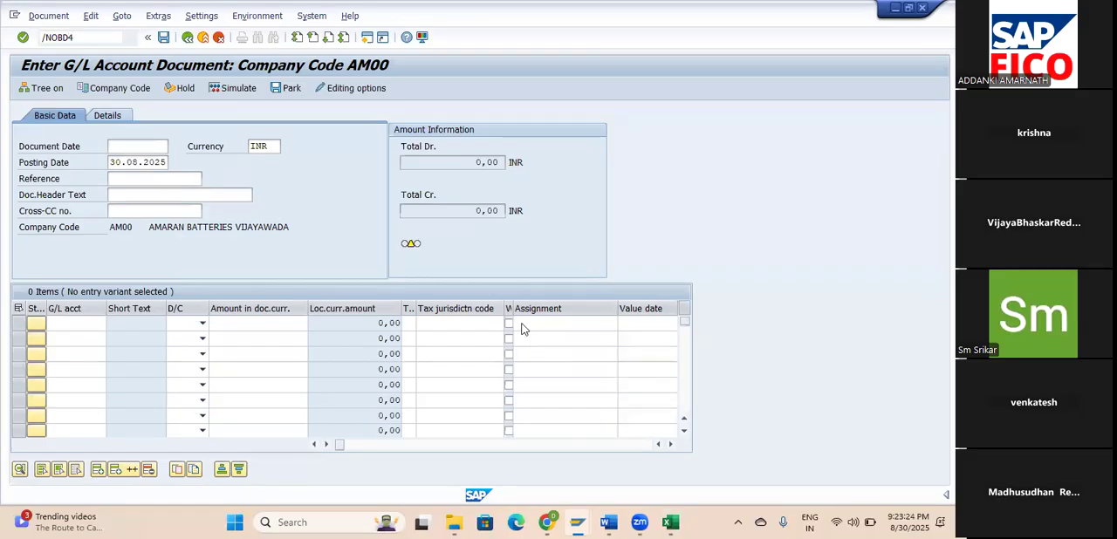
pyautogui.click(522, 324)
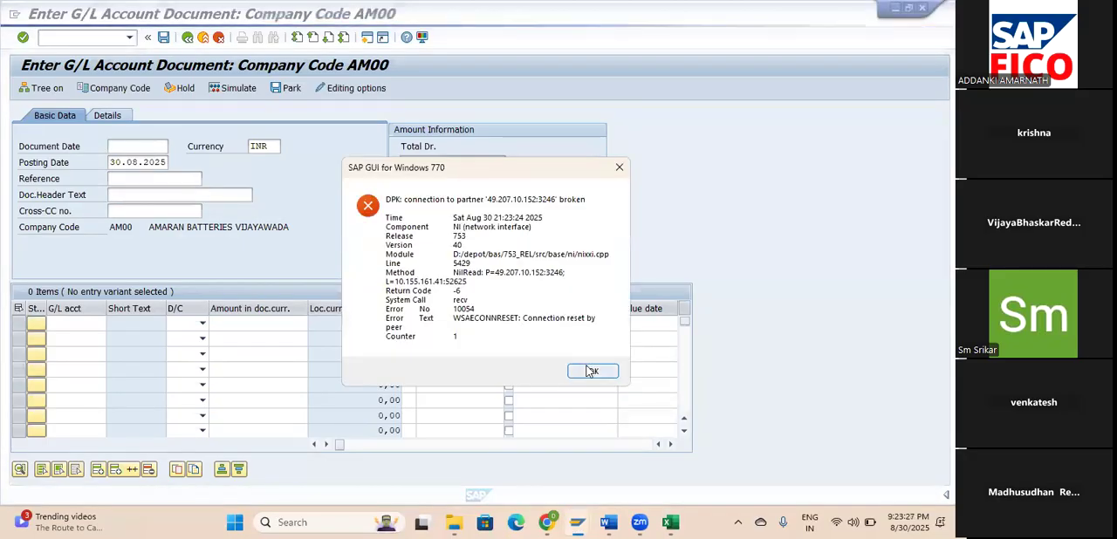
pyautogui.click(593, 367)
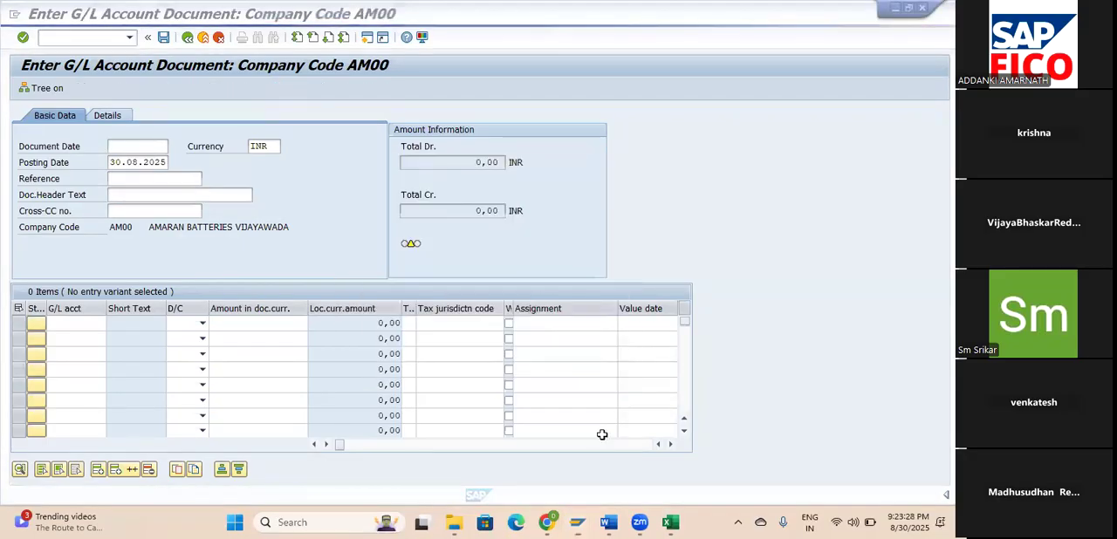
# Reopen the SAP logon screen and log on to client 800 with the user ID and account password.
pyautogui.click(577, 522)
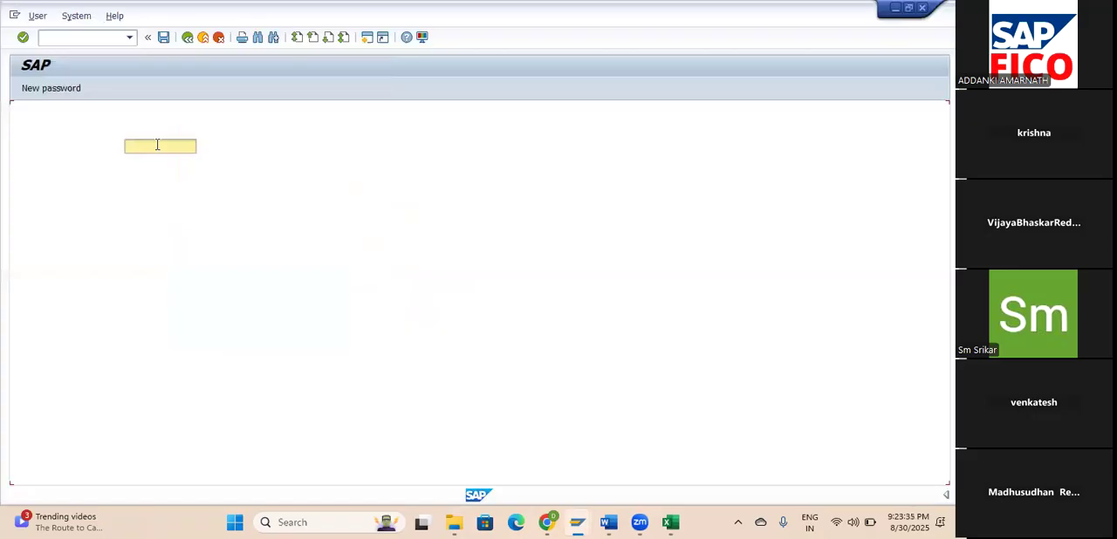
pyautogui.write('46user15')
pyautogui.press('Tab')
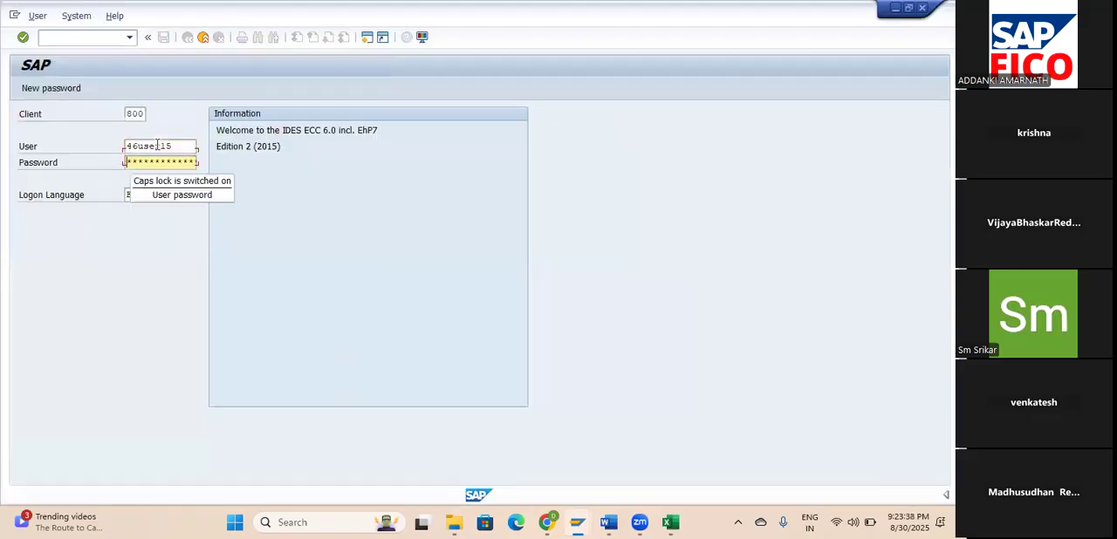
pyautogui.write('****')
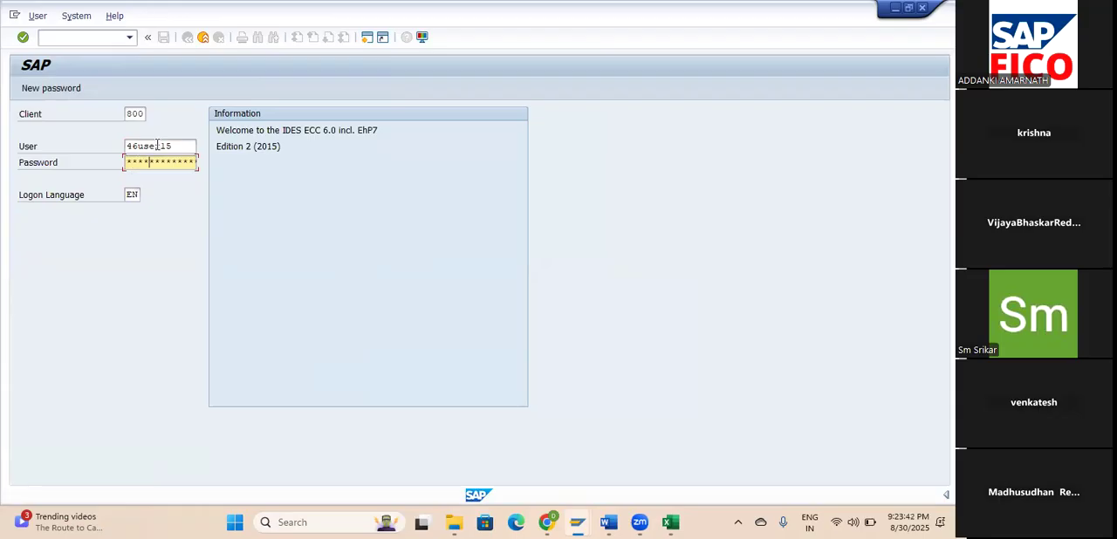
pyautogui.write('****')
pyautogui.press('Return')
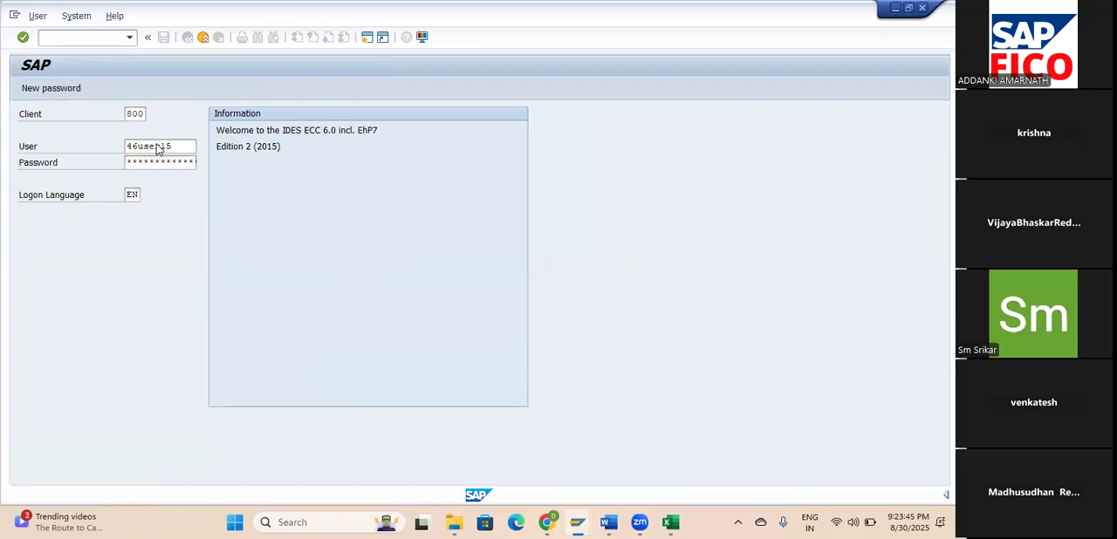
pyautogui.click(90, 404)
pyautogui.click(506, 495)
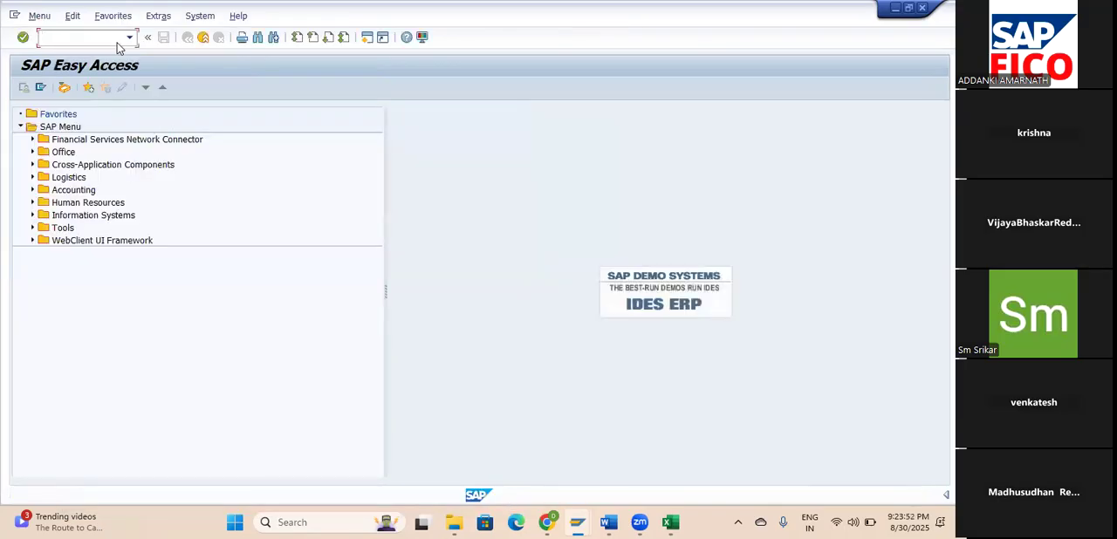
# Open the G/L Account Groups overview with transaction code /NOBD4.
pyautogui.write('/n')
pyautogui.press('BackSpace')
pyautogui.write('NOBD4')
pyautogui.press('Return')
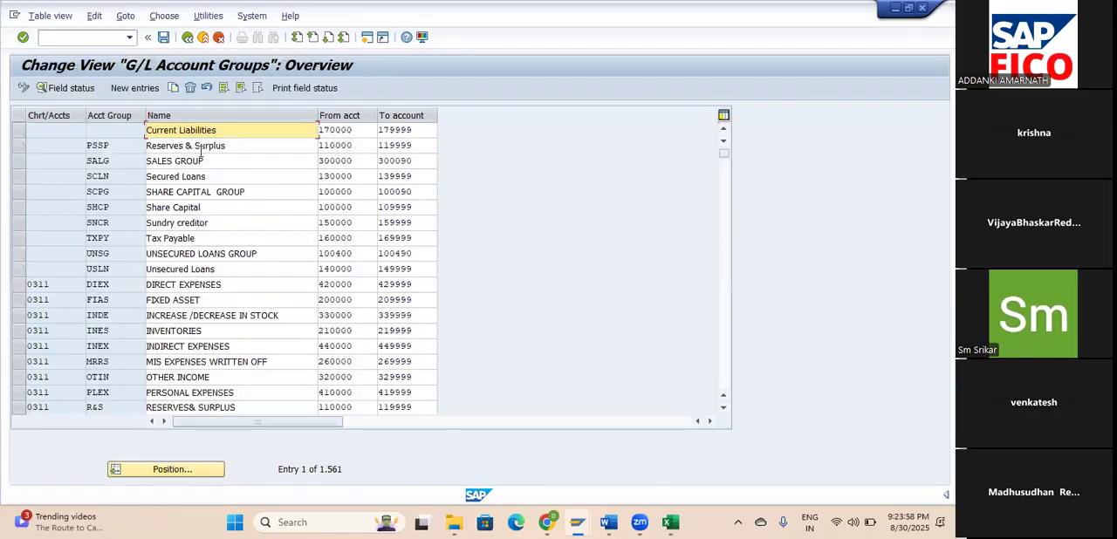
# Position the G/L account groups list at chart of accounts AMOC and look over its account groups.
pyautogui.click(197, 471)
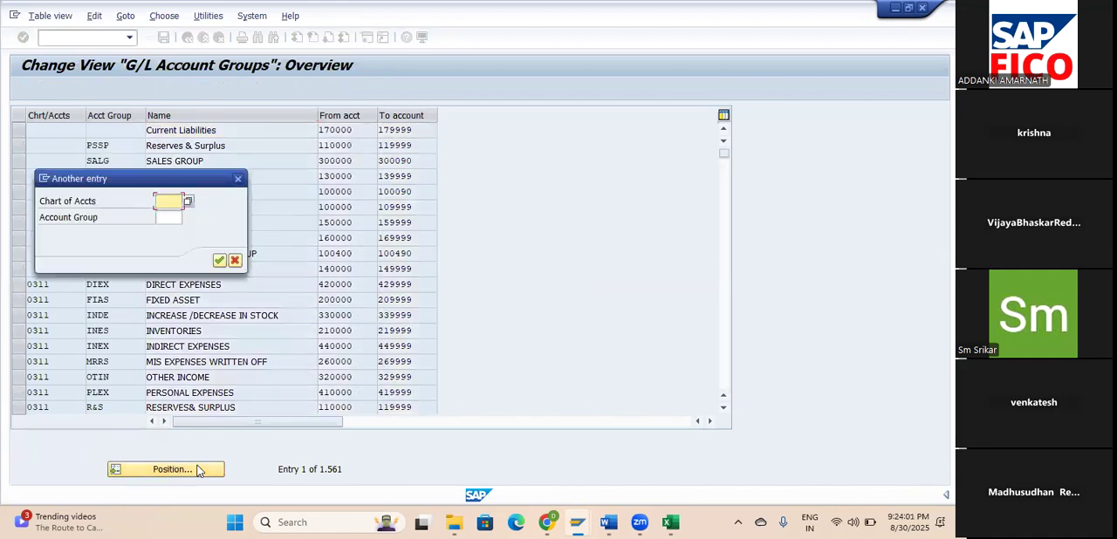
pyautogui.write('A')
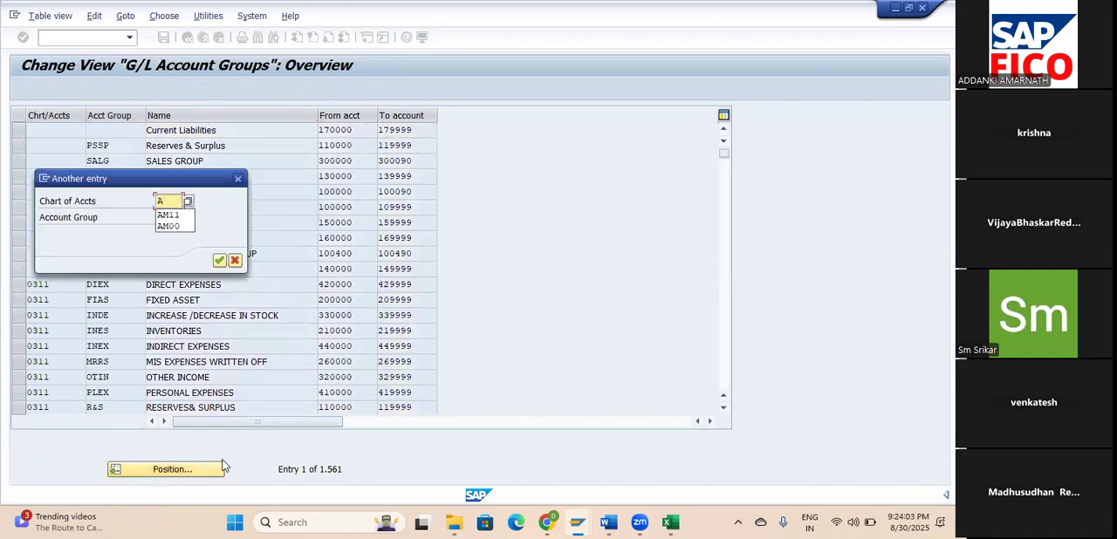
pyautogui.write('MOC')
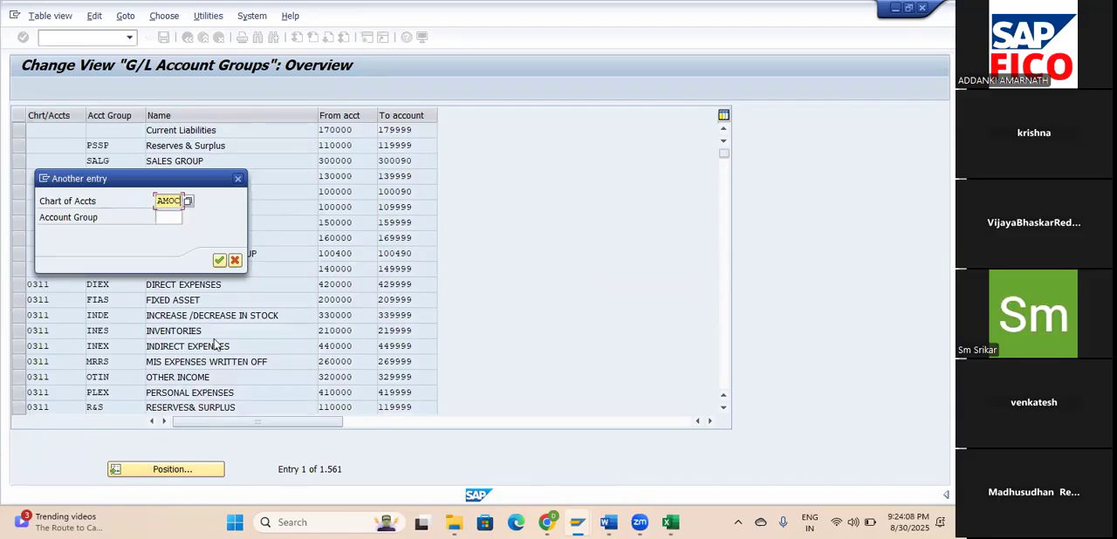
pyautogui.click(219, 260)
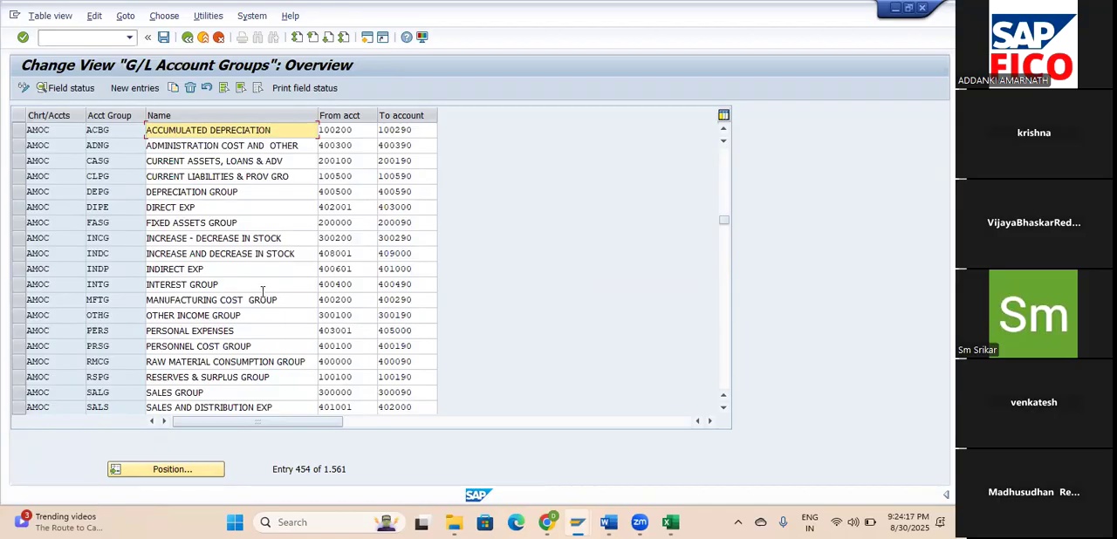
pyautogui.scroll(-1, 266, 297)
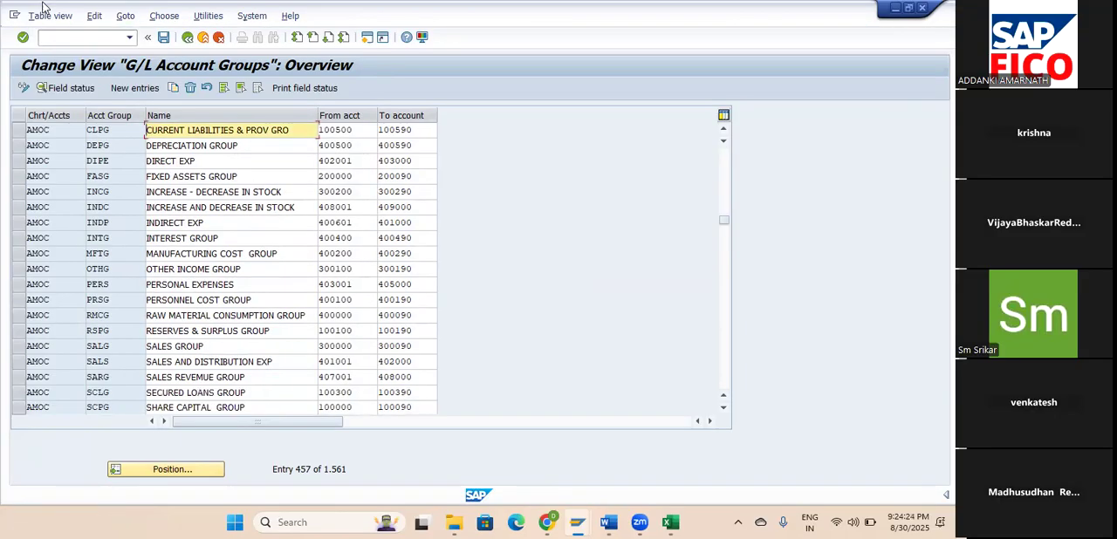
# Open customizing with transaction code /NSPRO and display the SAP Reference IMG.
pyautogui.click(59, 38)
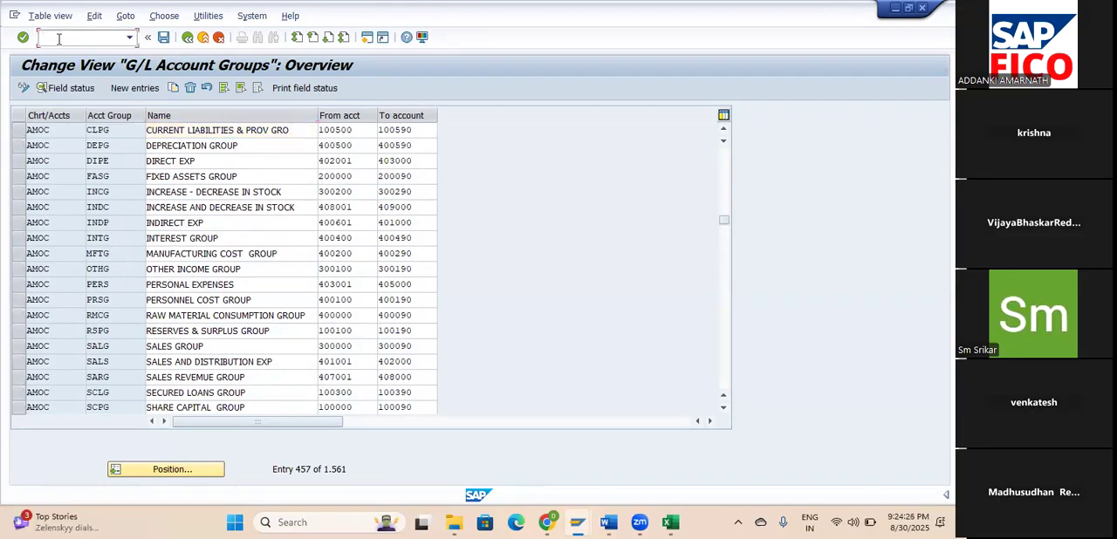
pyautogui.write('/NSPRO')
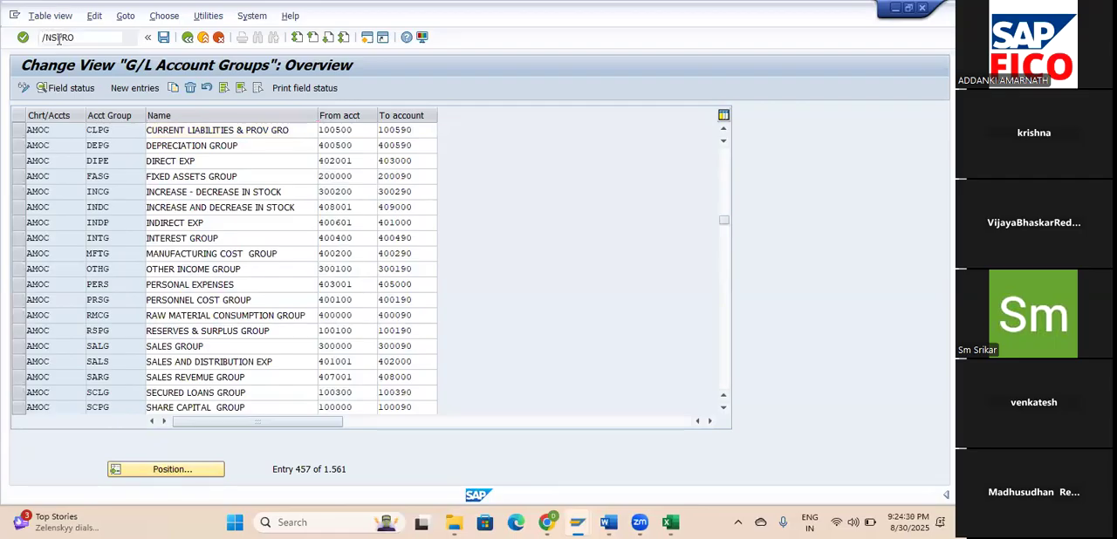
pyautogui.press('Return')
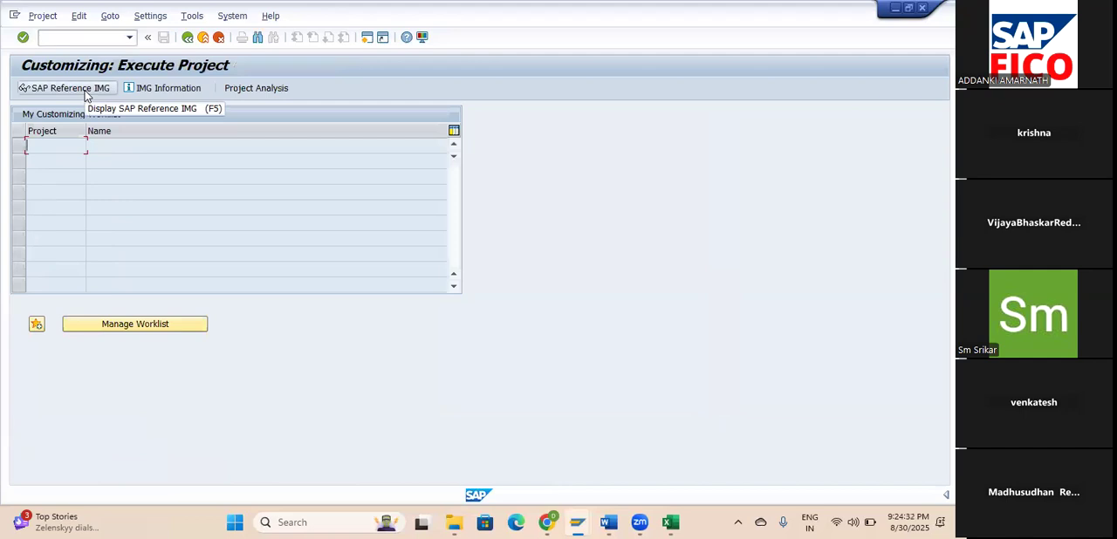
pyautogui.click(85, 90)
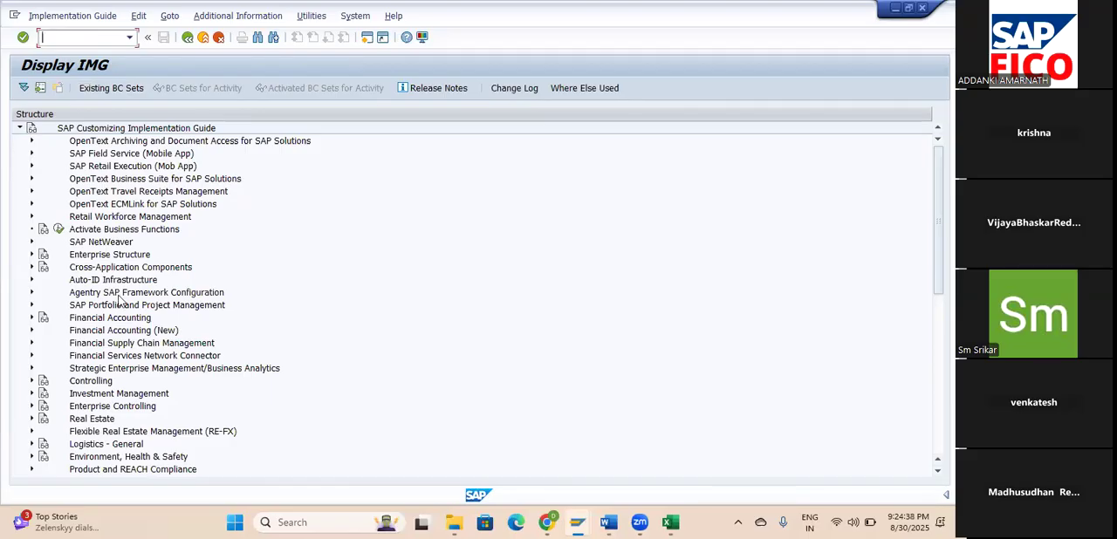
# Expand Financial Accounting (New) and its Global Settings (New), and check the Ledgers node's contents before collapsing that node.
pyautogui.click(32, 331)
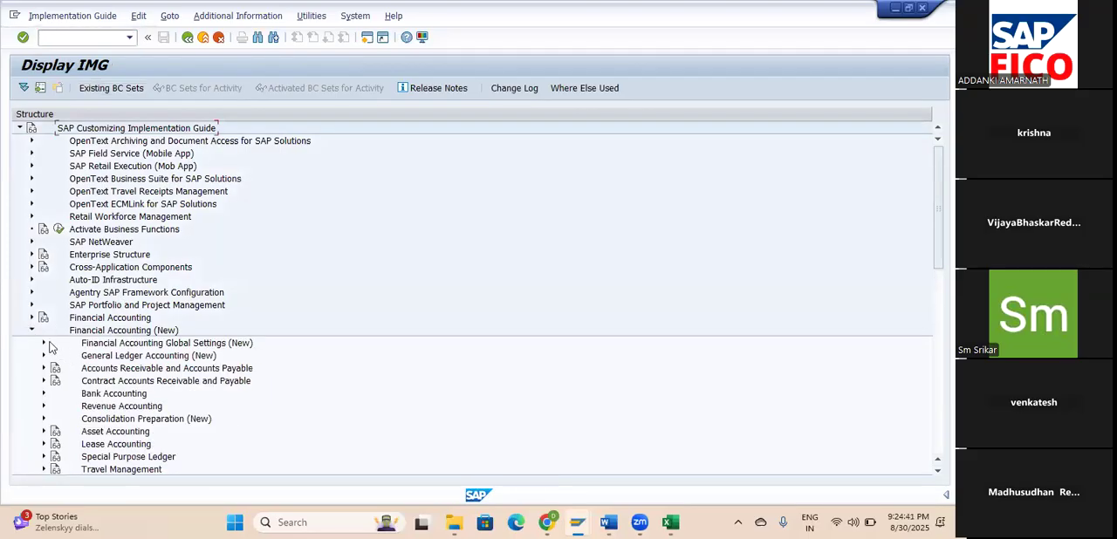
pyautogui.click(45, 343)
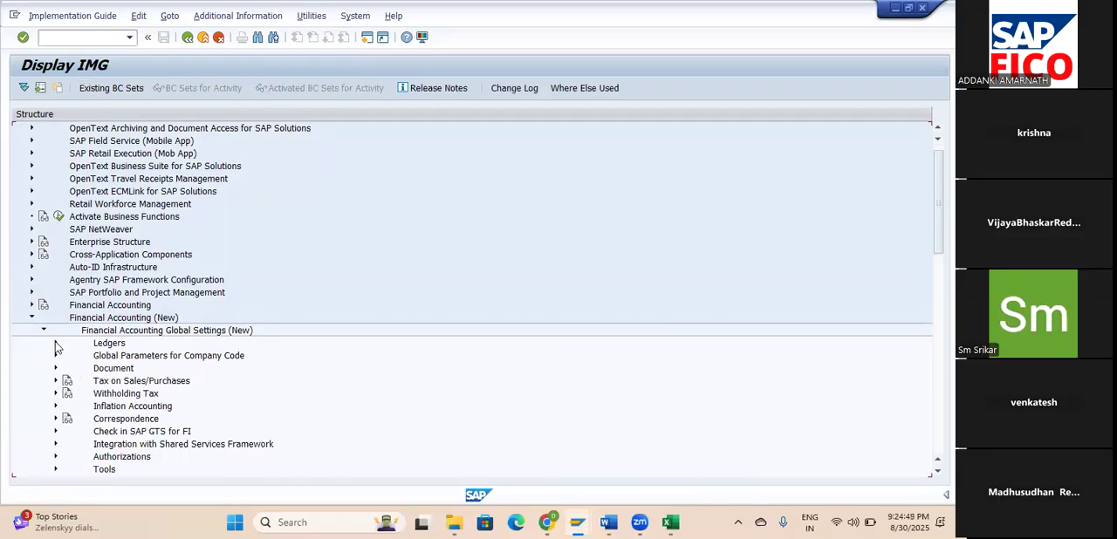
pyautogui.click(56, 344)
pyautogui.click(56, 344)
pyautogui.scroll(-2, 122, 363)
pyautogui.scroll(1, 122, 363)
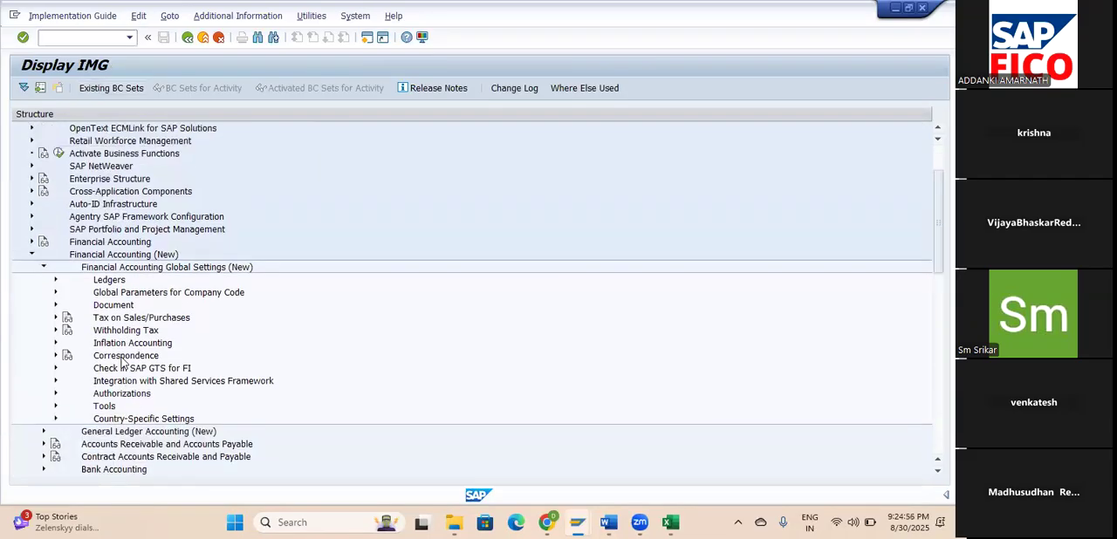
pyautogui.click(56, 280)
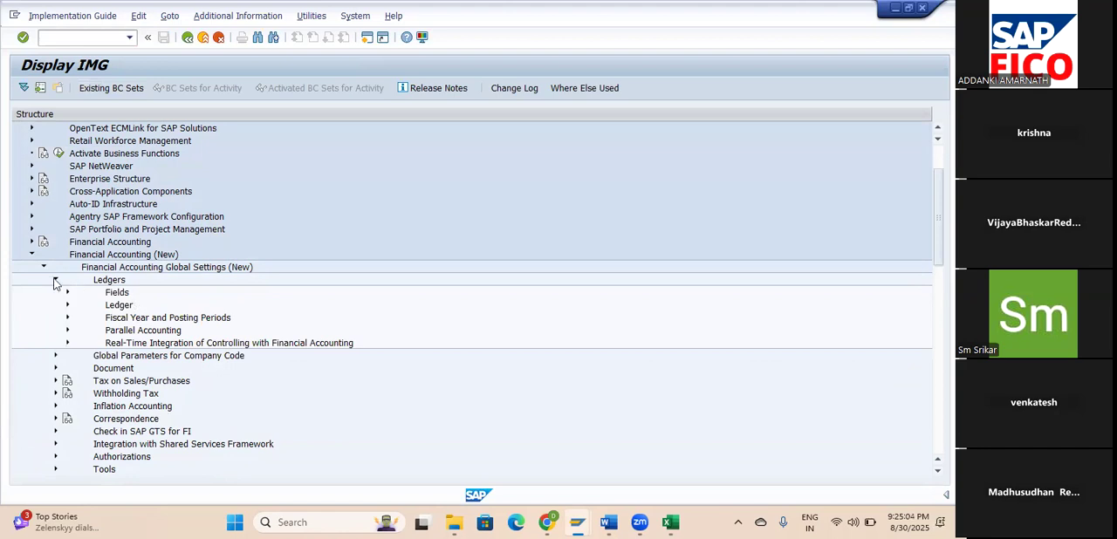
pyautogui.click(54, 281)
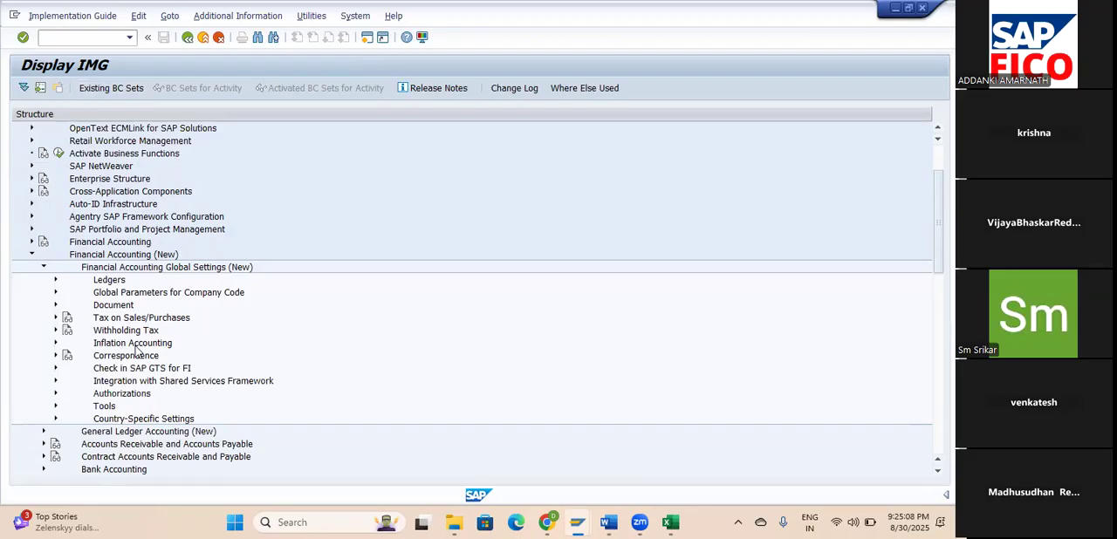
# Expand General Ledger Accounting (New), its Business Transactions node and Document Splitting to list the document splitting activities.
pyautogui.scroll(-5, 135, 351)
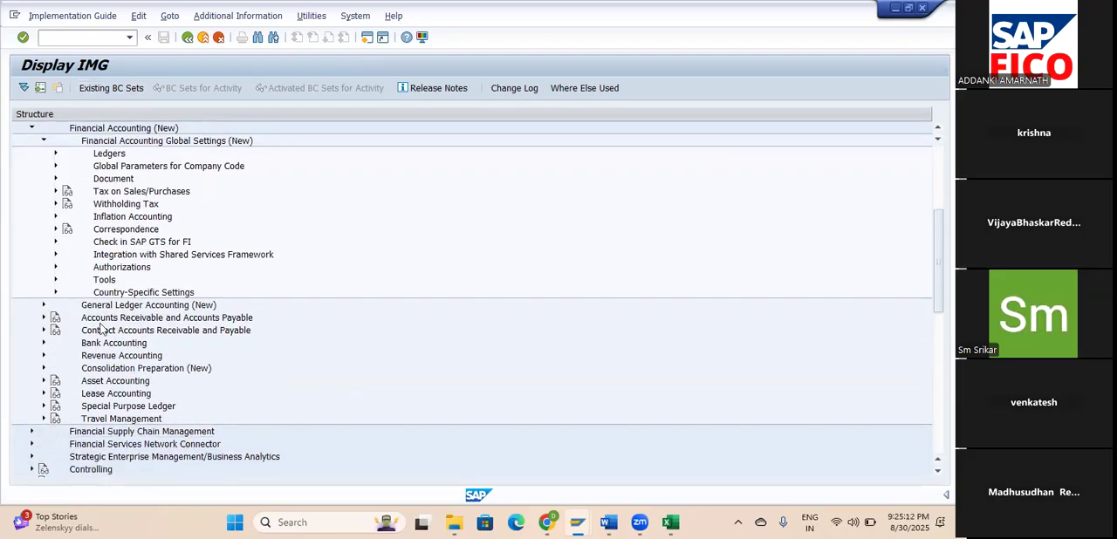
pyautogui.click(44, 305)
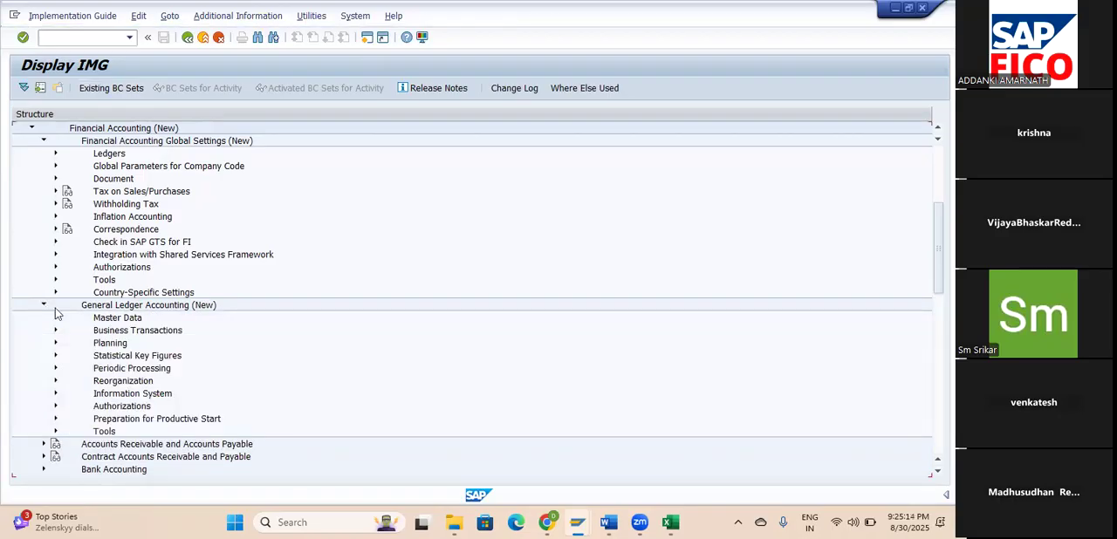
pyautogui.click(55, 320)
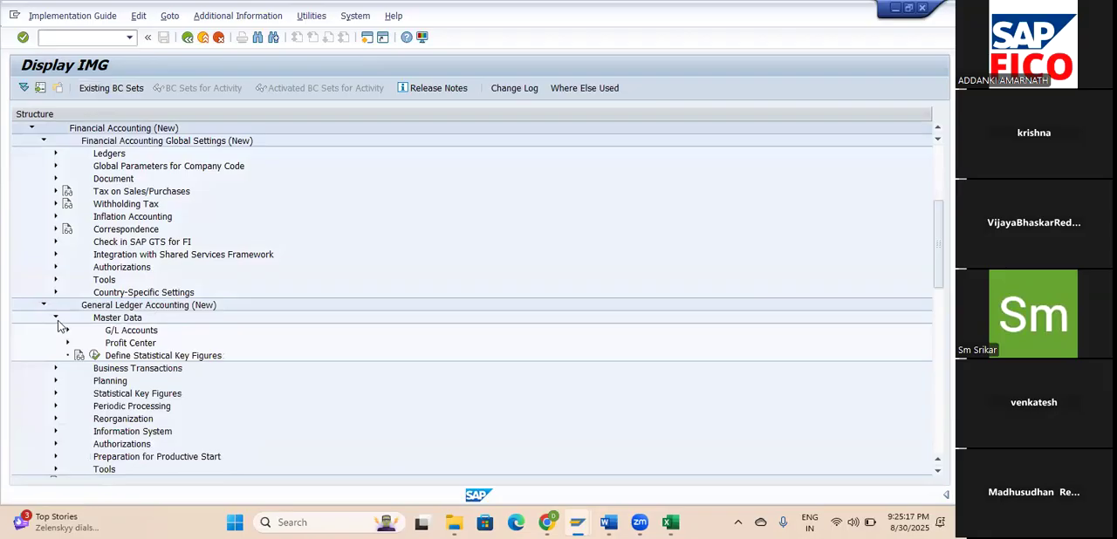
pyautogui.click(56, 319)
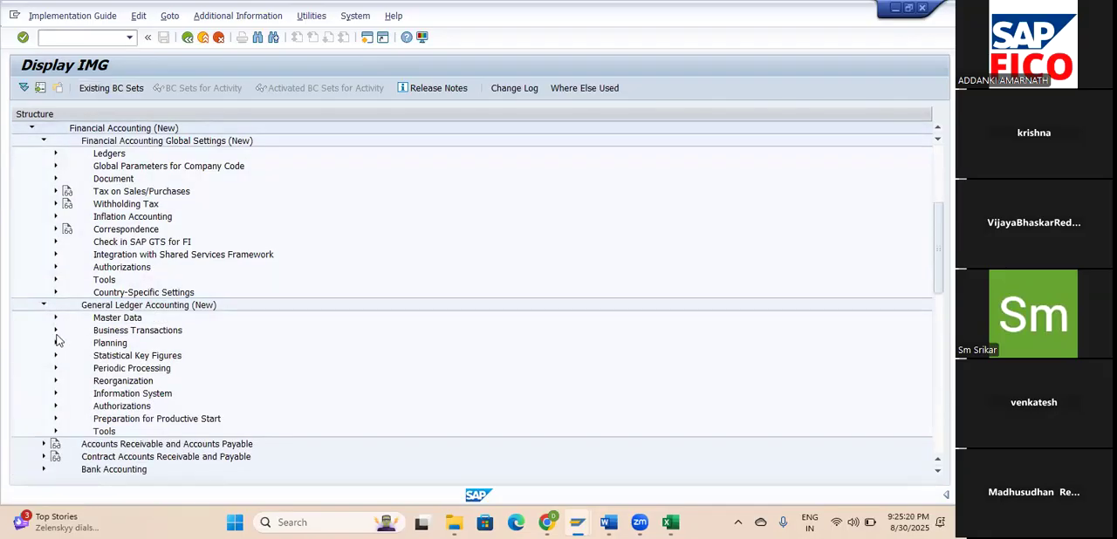
pyautogui.click(56, 331)
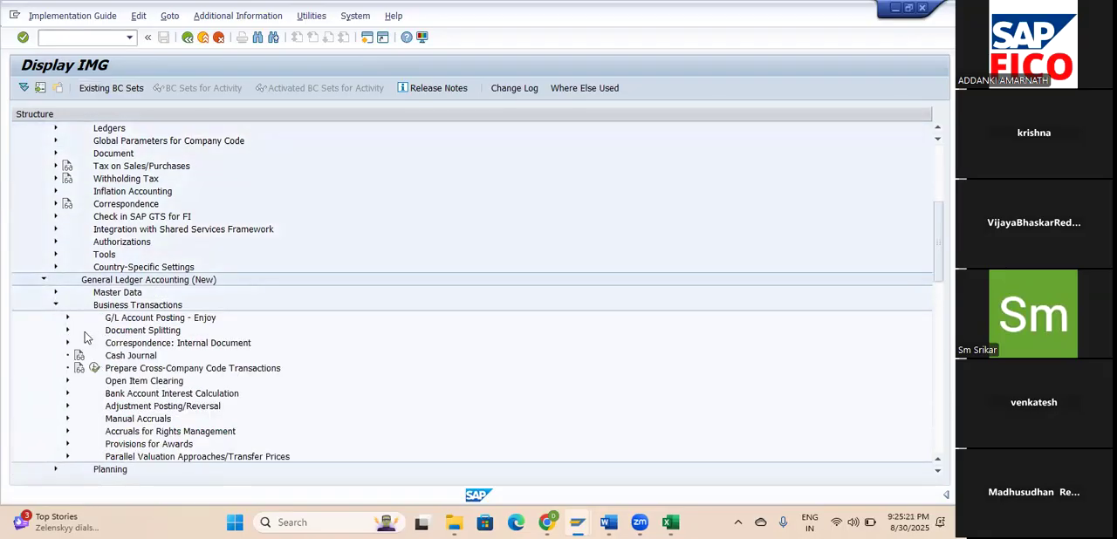
pyautogui.click(68, 331)
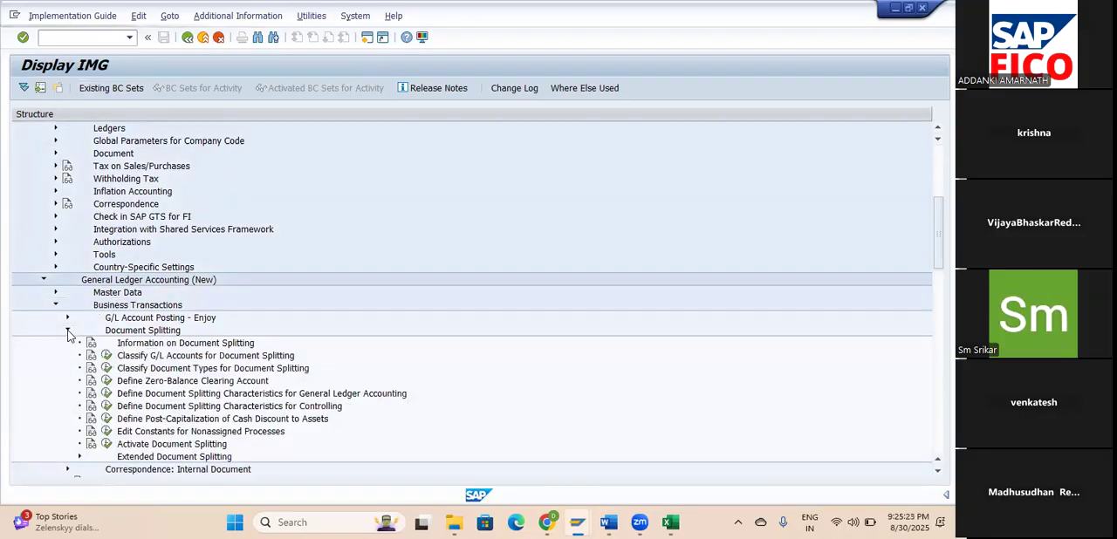
pyautogui.scroll(-2, 273, 338)
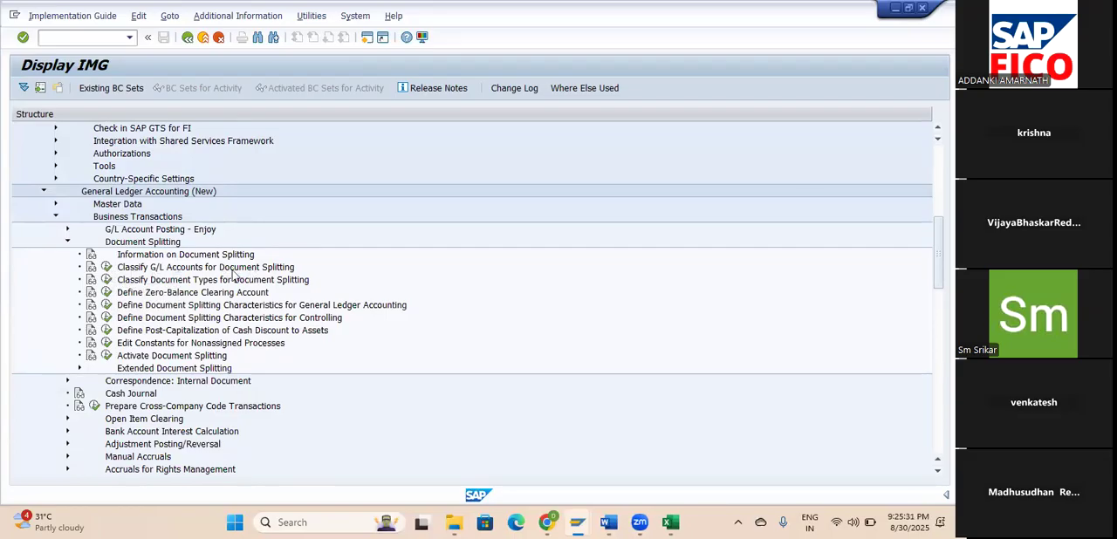
# Open Classify G/L Accounts for Document Splitting for chart of accounts AMOC and start new entries.
pyautogui.click(106, 267)
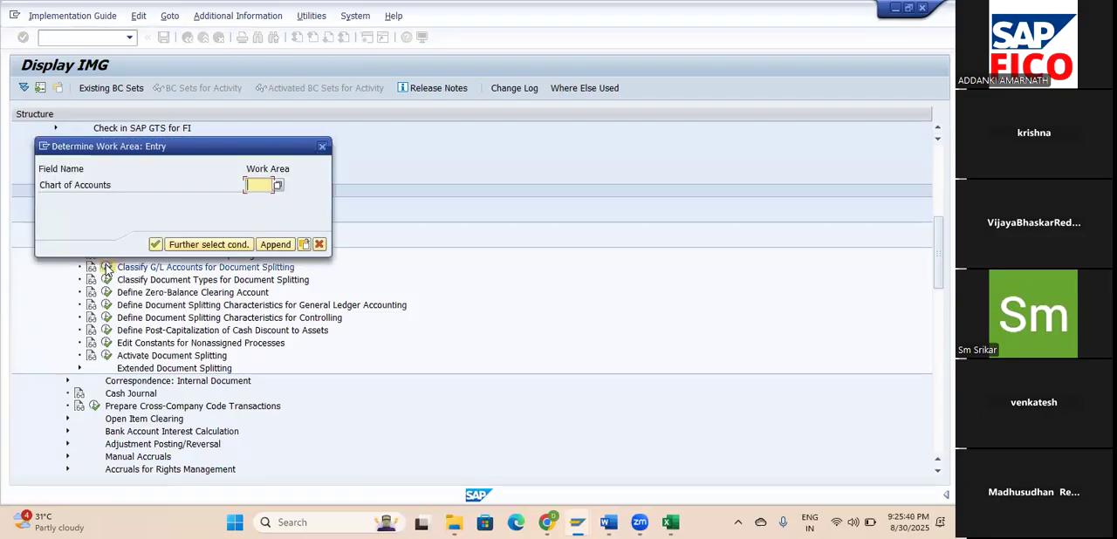
pyautogui.write('AM')
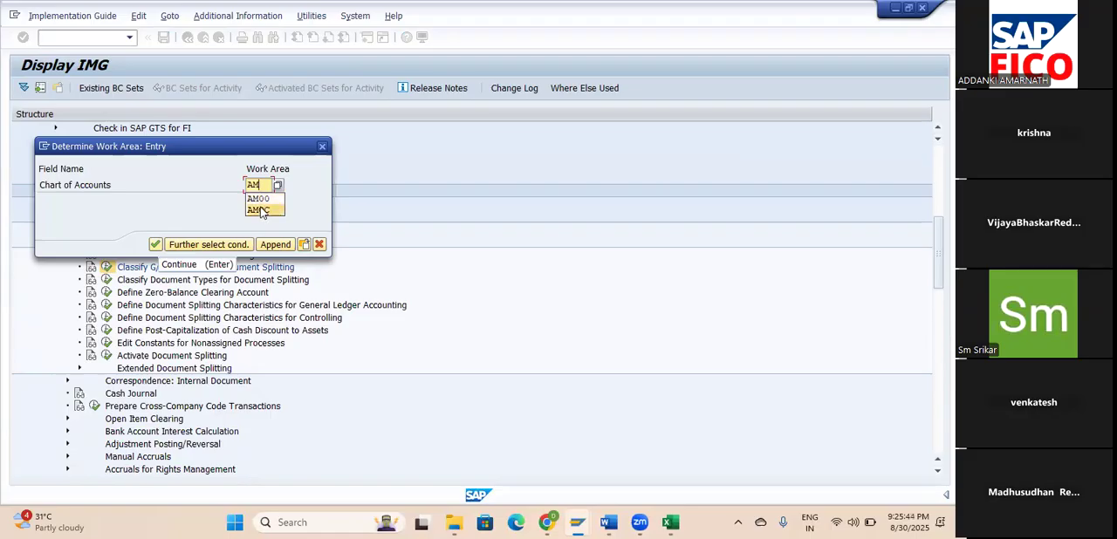
pyautogui.click(260, 210)
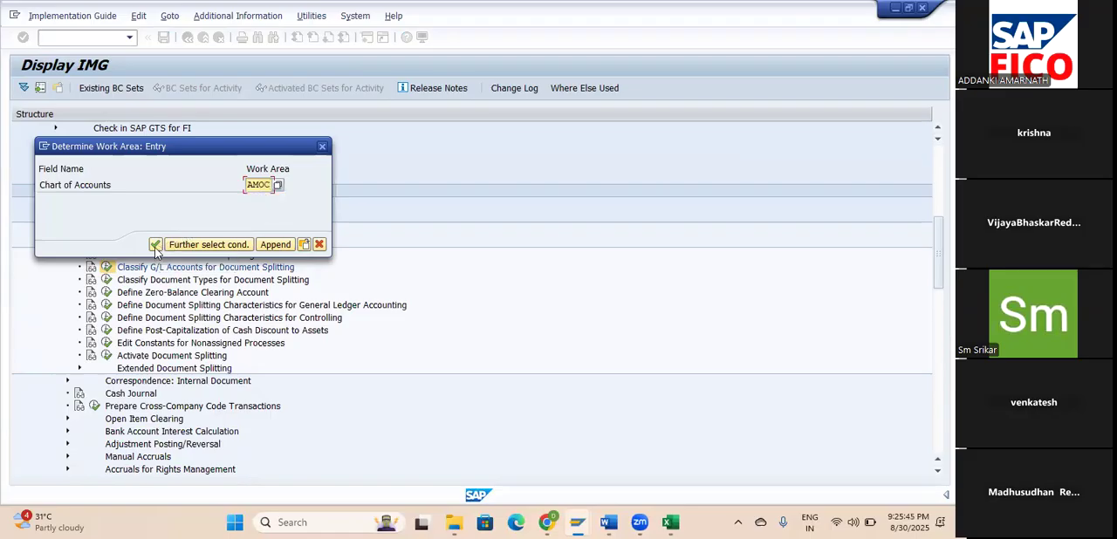
pyautogui.click(156, 246)
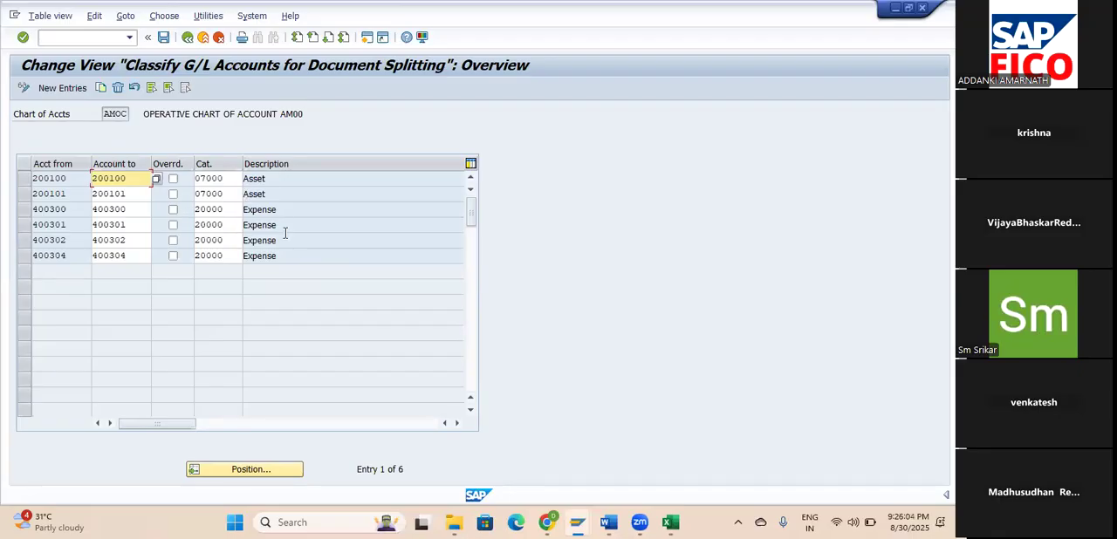
pyautogui.click(67, 94)
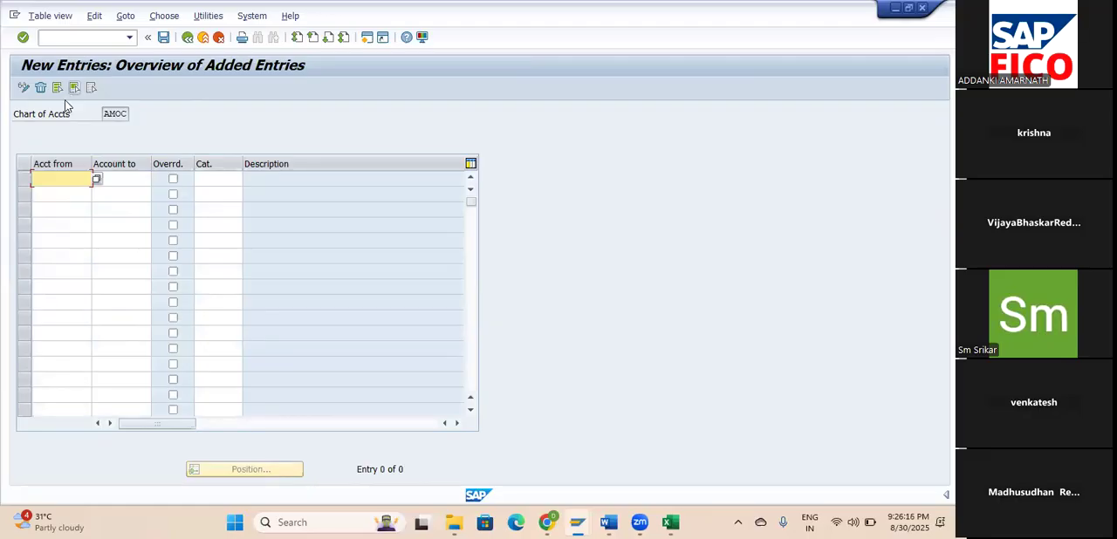
# Switch to the GL ACC workbook in Excel and copy the From Account and To Account cells of SHARE CAPITAL GROUP.
pyautogui.click(671, 522)
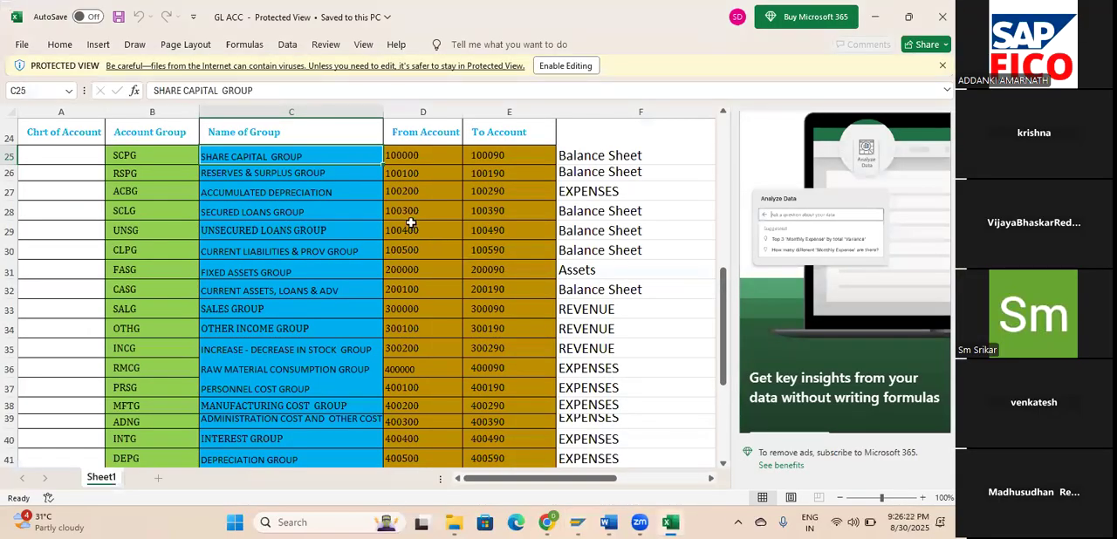
pyautogui.click(327, 170)
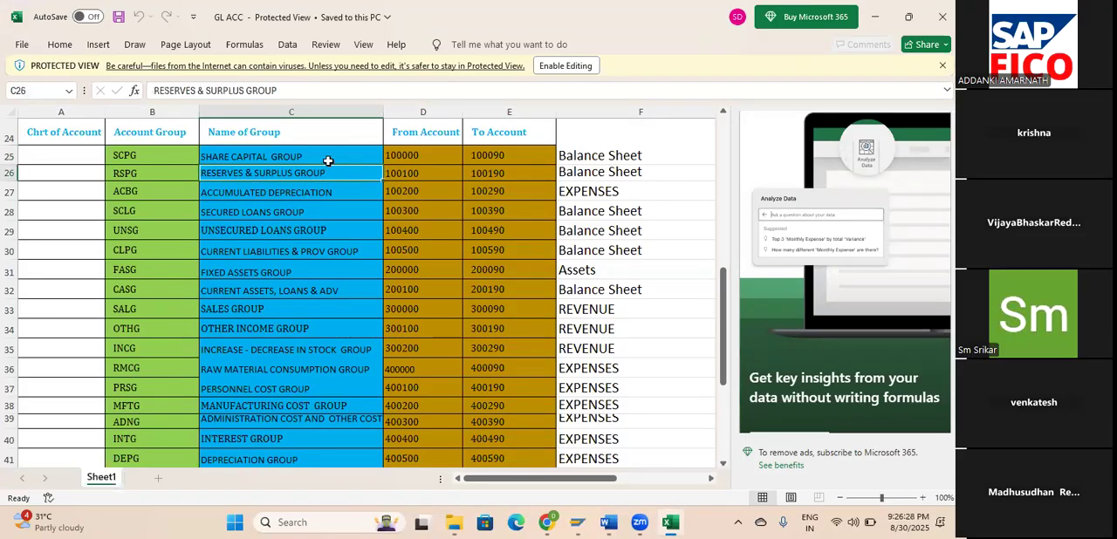
pyautogui.click(328, 159)
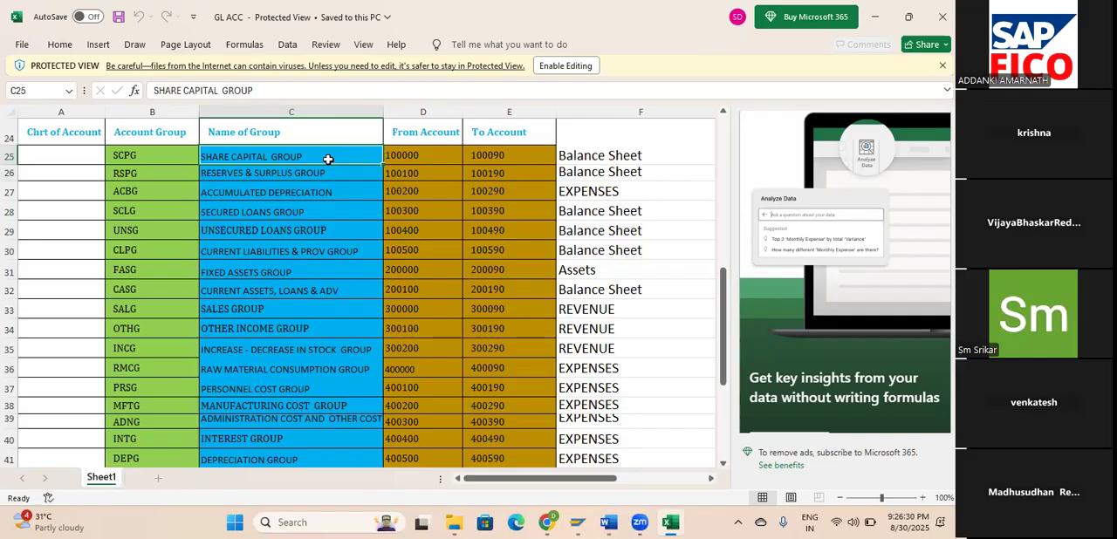
pyautogui.click(410, 165)
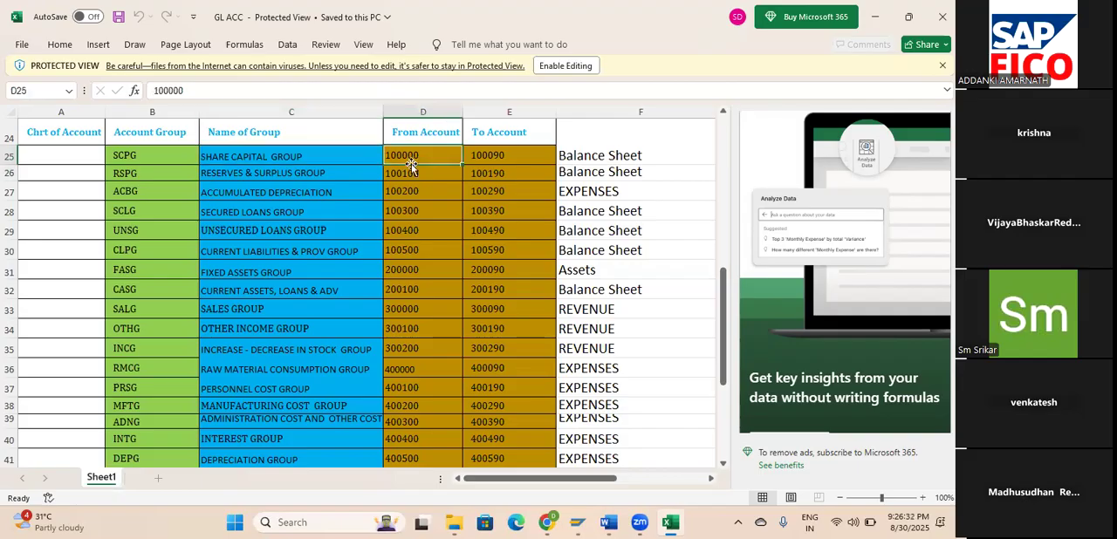
pyautogui.hotkey('shift', 'Right')
pyautogui.hotkey('ctrl', 'c')
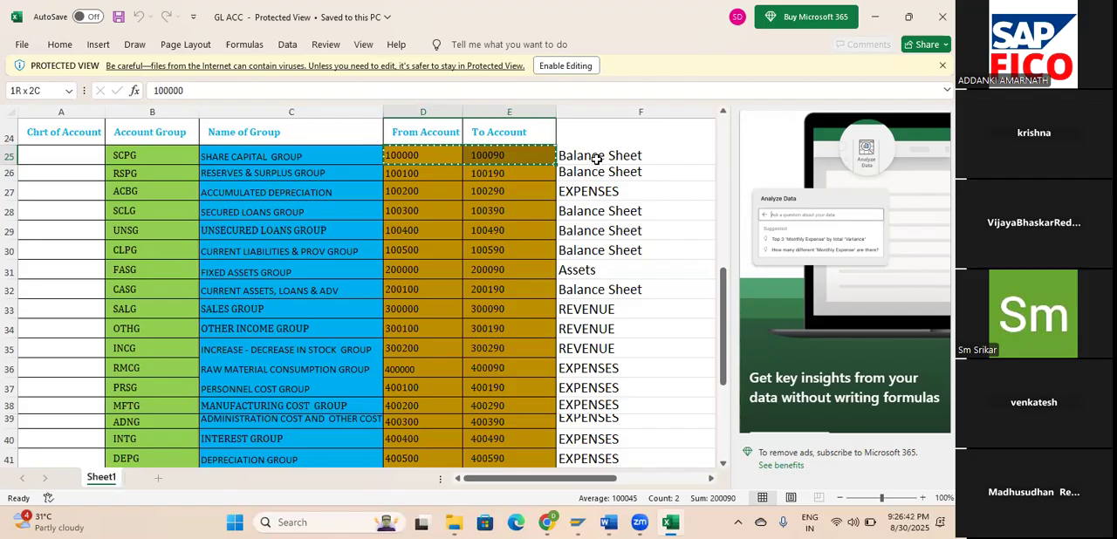
pyautogui.moveTo(597, 160); pyautogui.dragTo(597, 160)
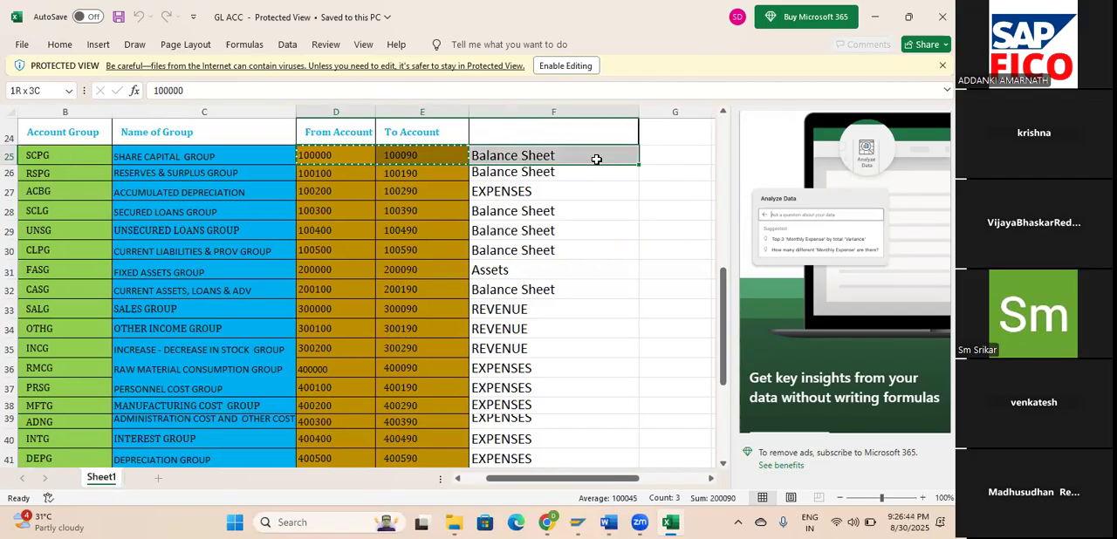
pyautogui.click(596, 158)
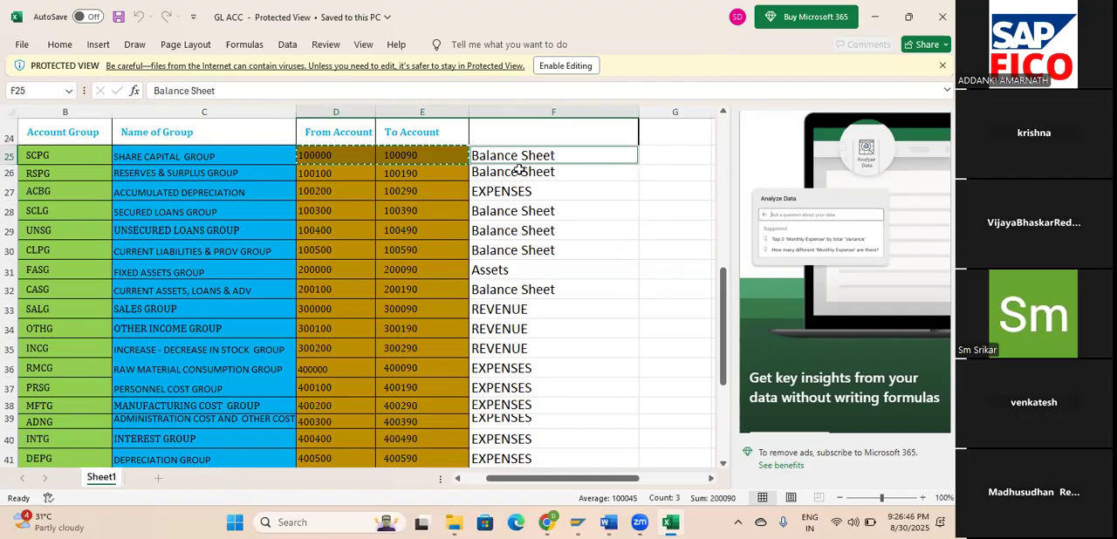
pyautogui.click(340, 153)
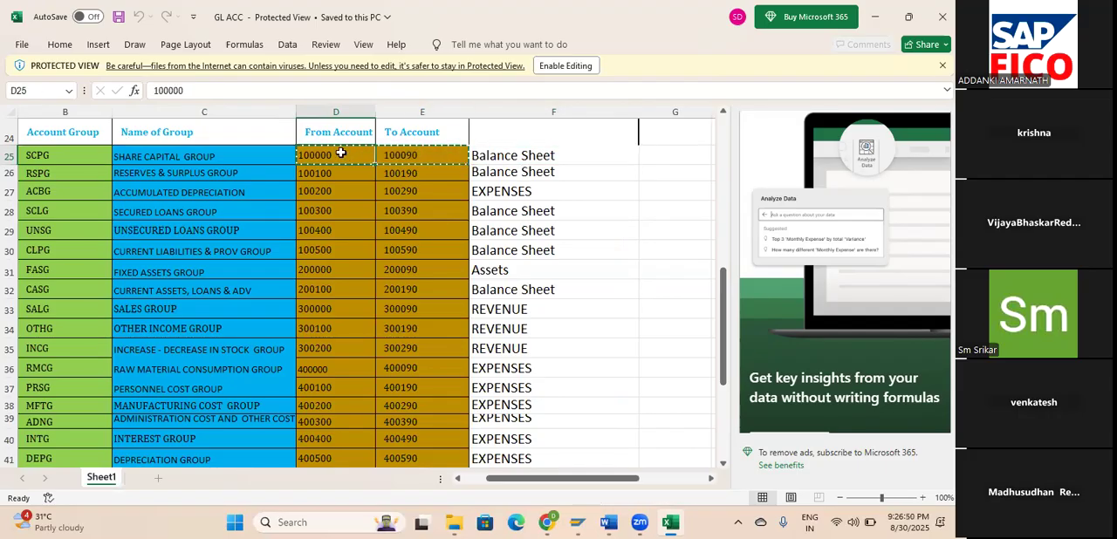
pyautogui.hotkey('alt', 'Tab')
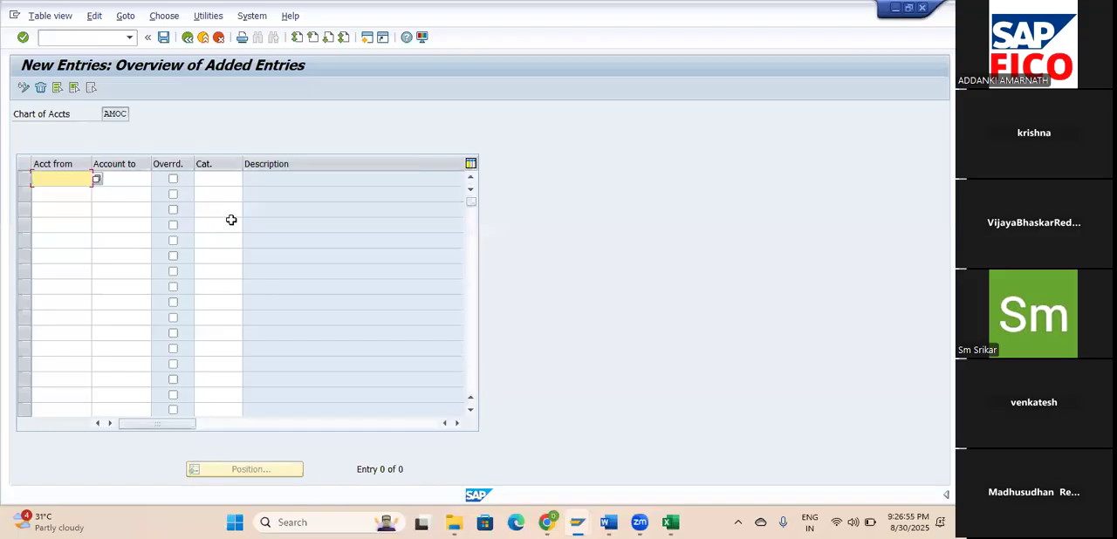
pyautogui.hotkey('alt', 'Tab')
pyautogui.hotkey('alt', 'Tab')
pyautogui.hotkey('alt', 'Tab')
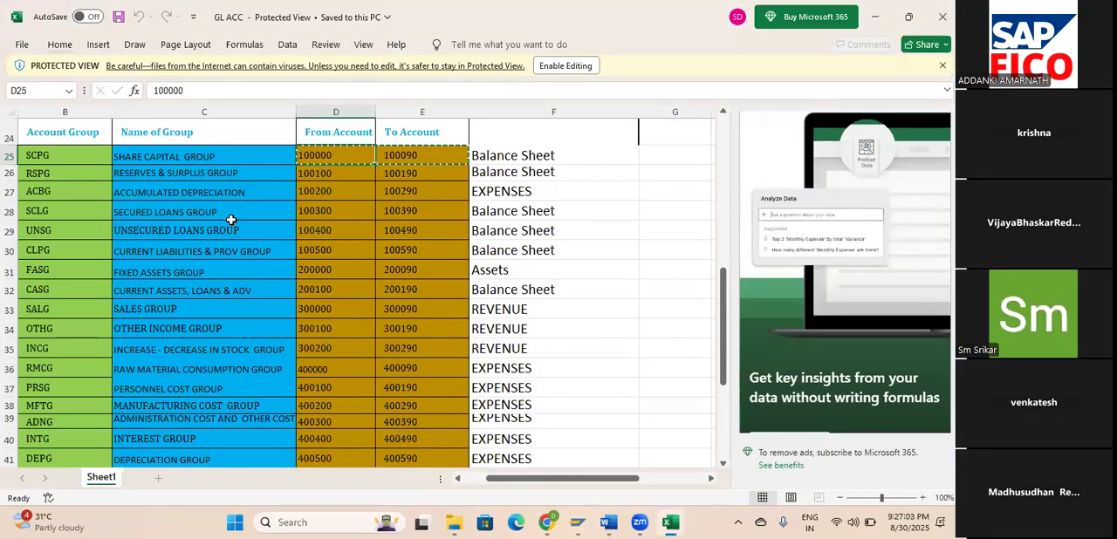
pyautogui.press('alt')
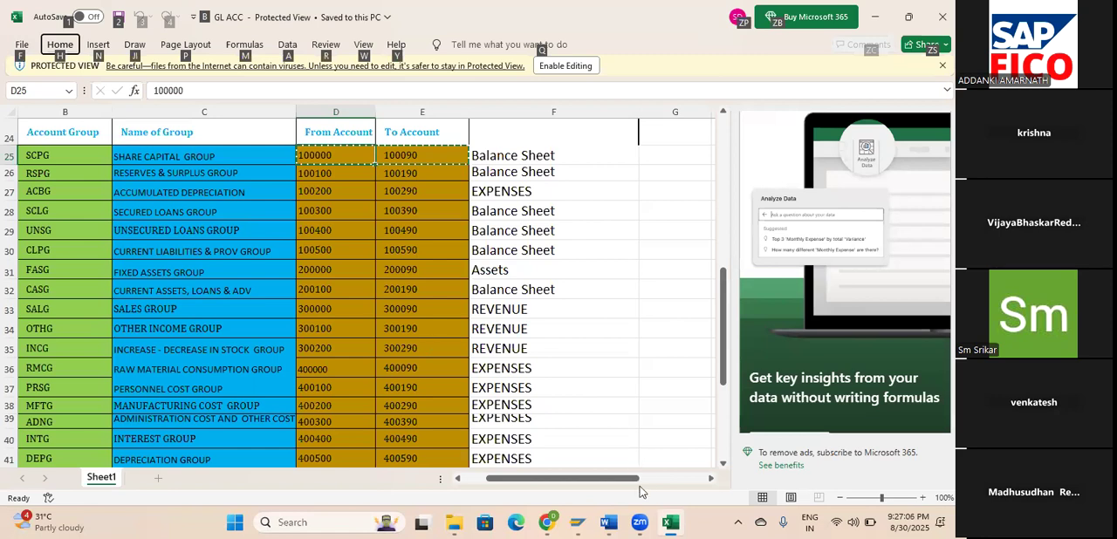
# Enable editing of the workbook by saving a copy named GL ACC to the OneDrive Documents folder, and maximize its window.
pyautogui.moveTo(609, 522)
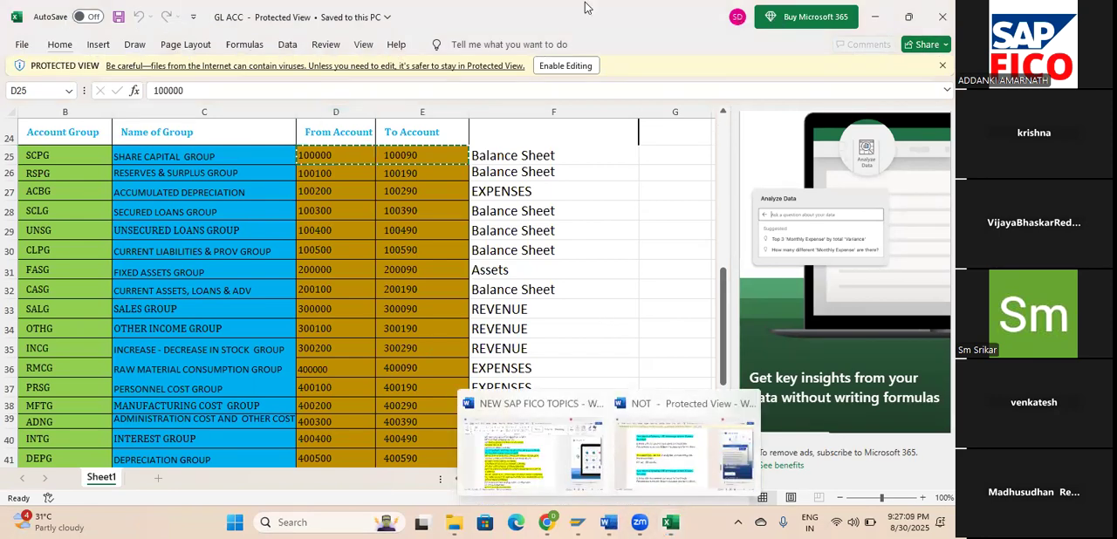
pyautogui.moveTo(523, 15); pyautogui.dragTo(486, 86)
pyautogui.click(690, 134)
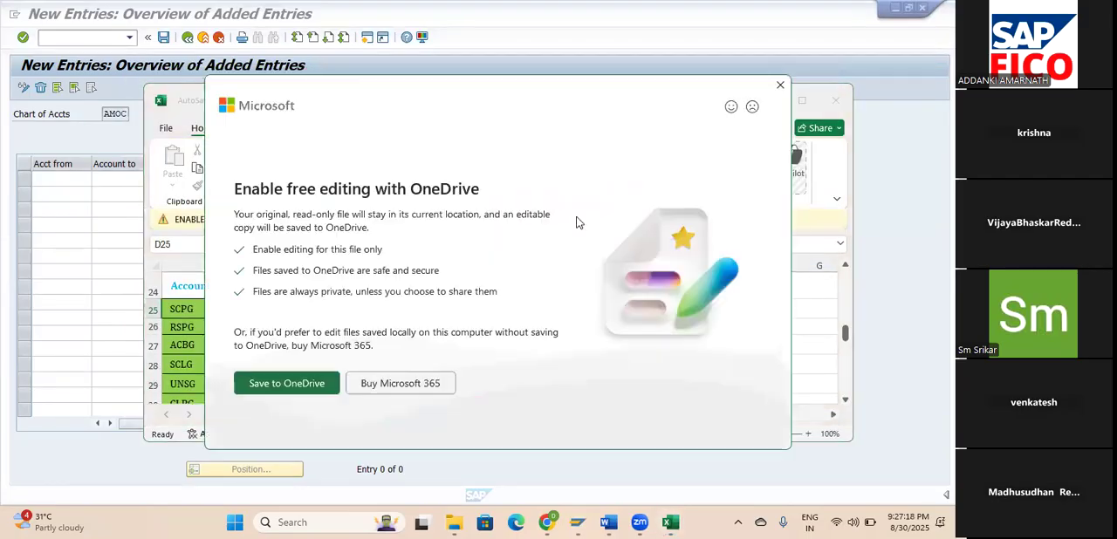
pyautogui.click(278, 390)
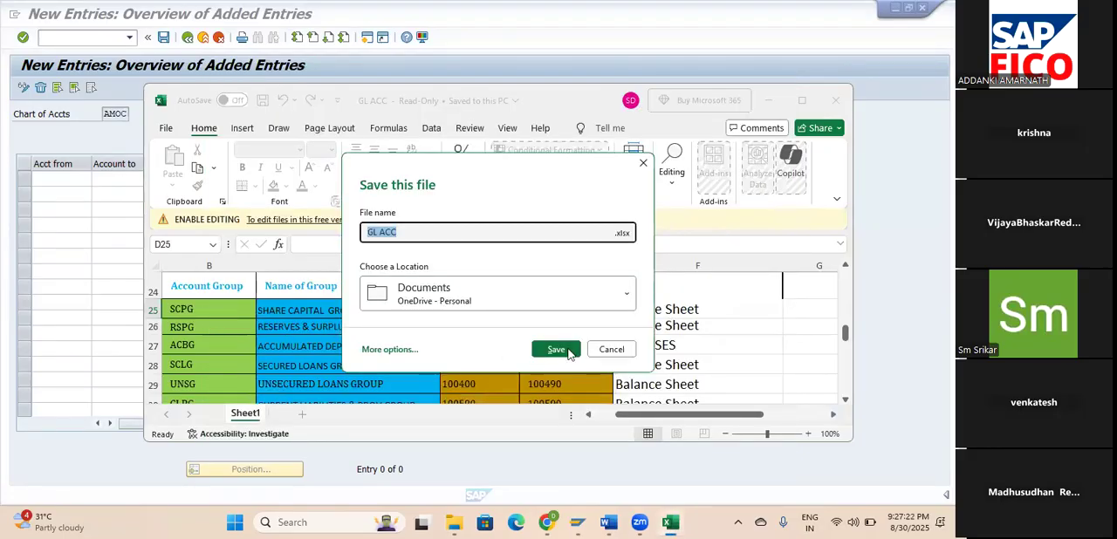
pyautogui.click(559, 350)
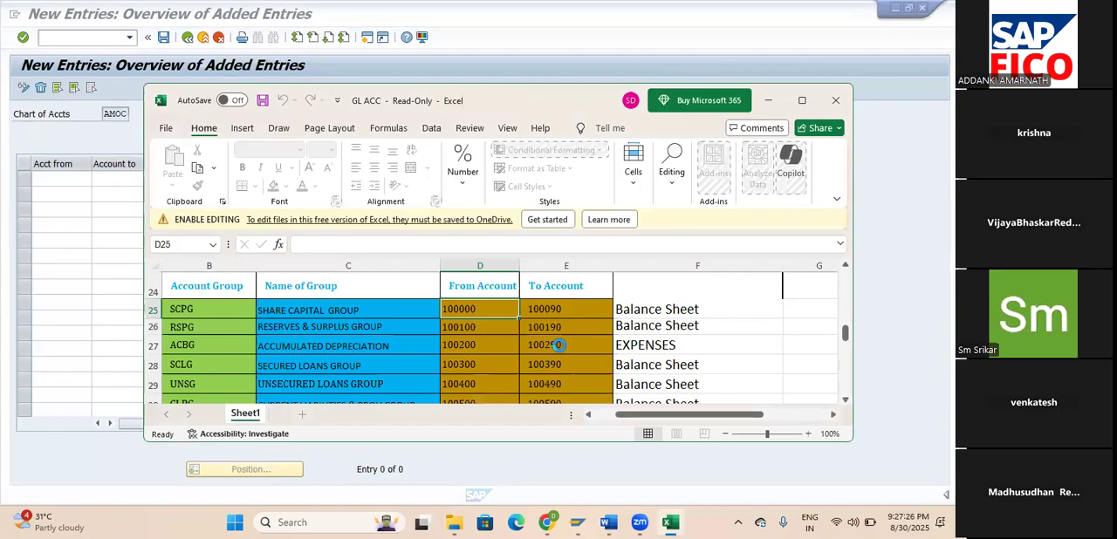
pyautogui.doubleClick(577, 91)
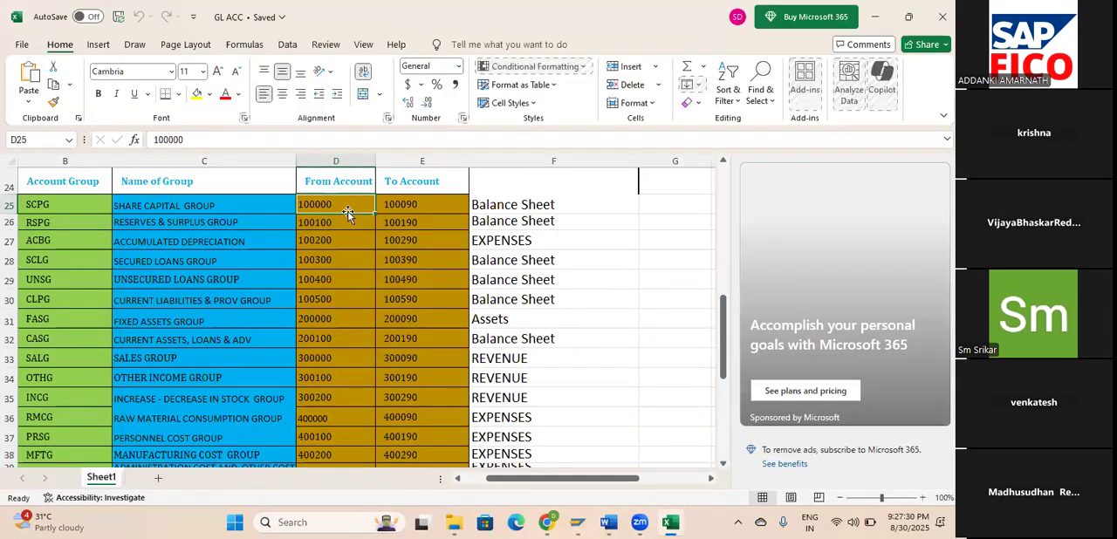
# Copy the SHARE CAPITAL GROUP account range, and copy the SHARE CAPITAL and RESERVES & SURPLUS group names instead.
pyautogui.hotkey('shift', 'Right')
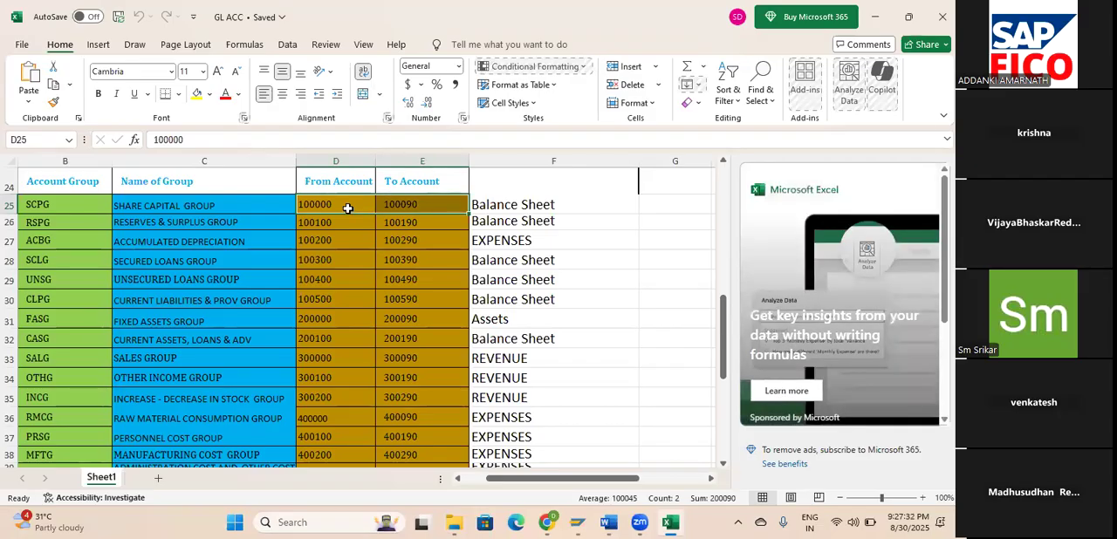
pyautogui.hotkey('ctrl', 'c')
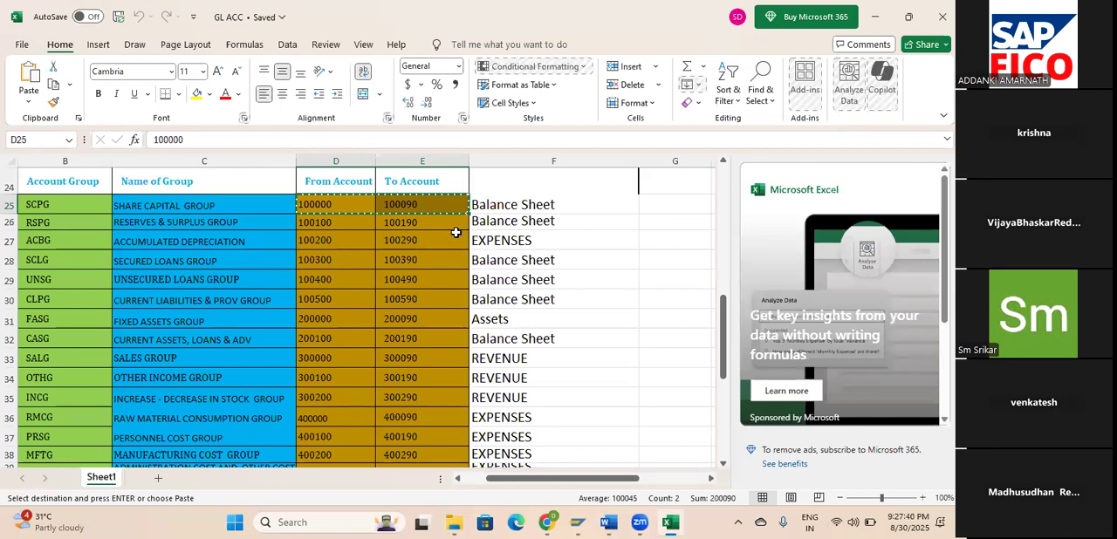
pyautogui.click(266, 206)
pyautogui.hotkey('shift', 'Down')
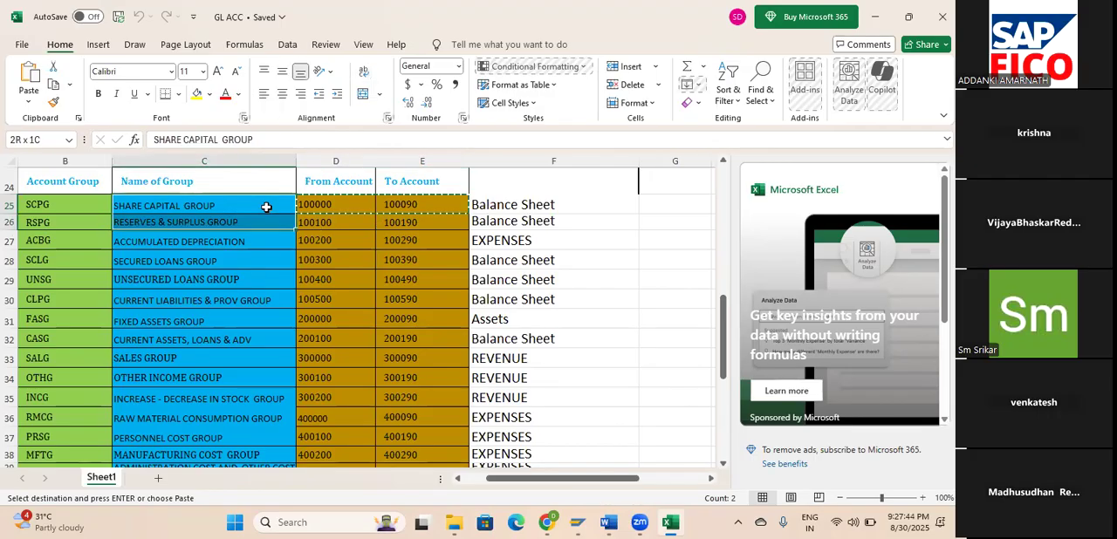
pyautogui.hotkey('ctrl', 'c')
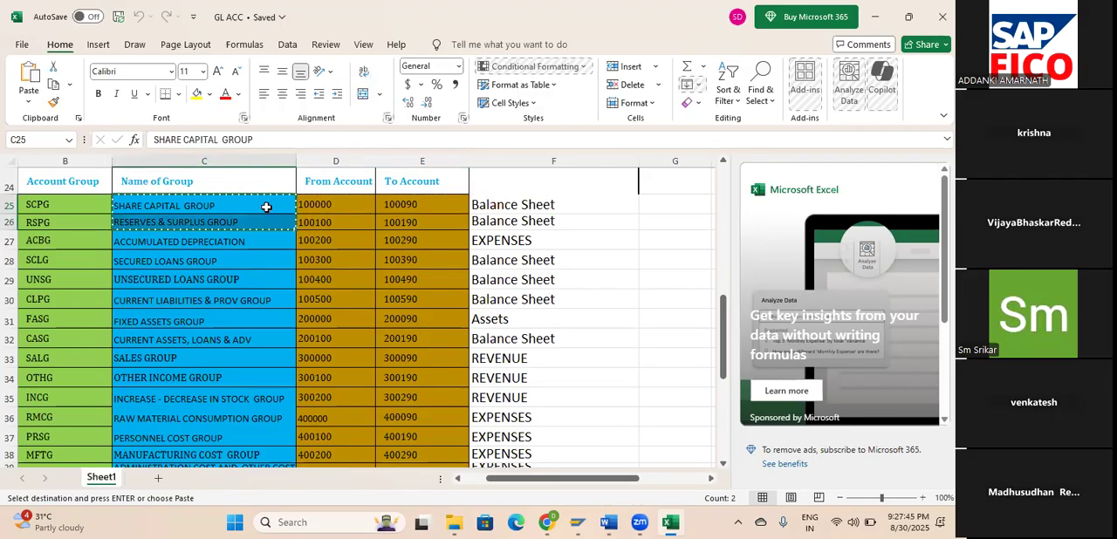
# Copy the From and To Account cells of the SHARE CAPITAL and RESERVES & SURPLUS groups, and return to the SAP new entries table.
pyautogui.click(332, 202)
pyautogui.hotkey('shift', 'Right')
pyautogui.hotkey('shift', 'Down')
pyautogui.hotkey('ctrl', 'c')
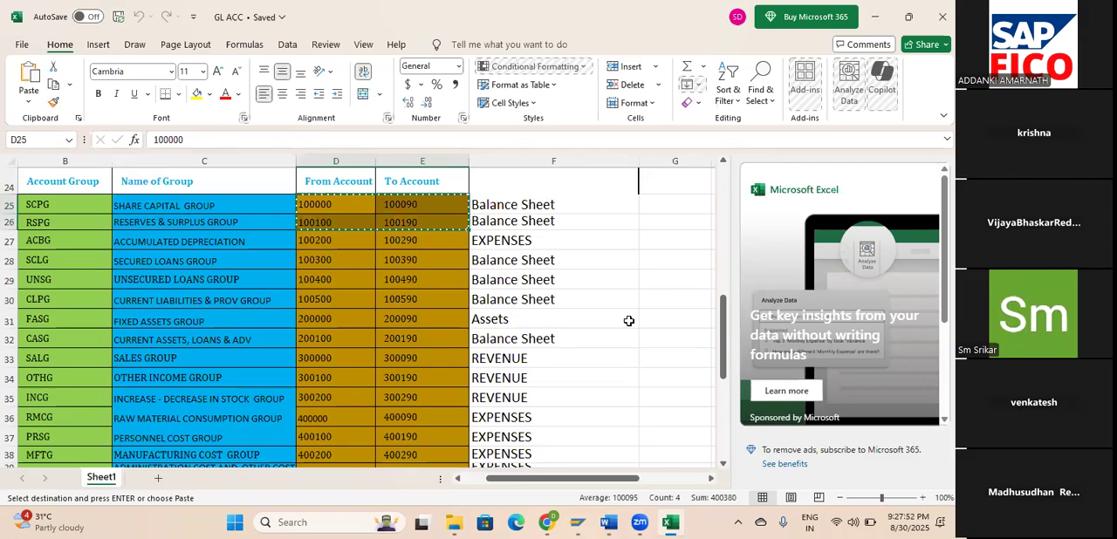
pyautogui.hotkey('alt', 'Tab')
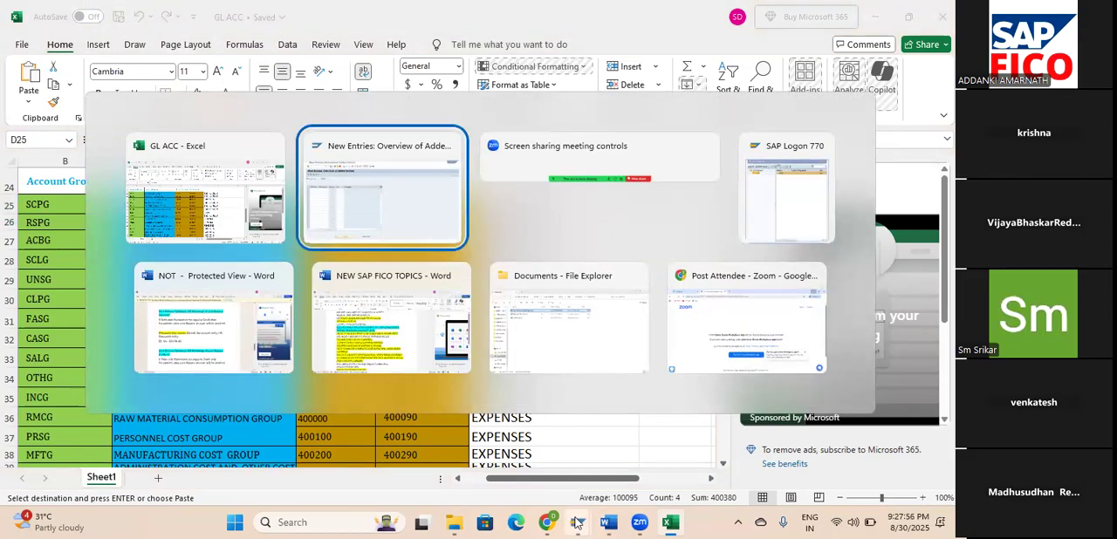
pyautogui.moveTo(576, 521)
pyautogui.click(620, 478)
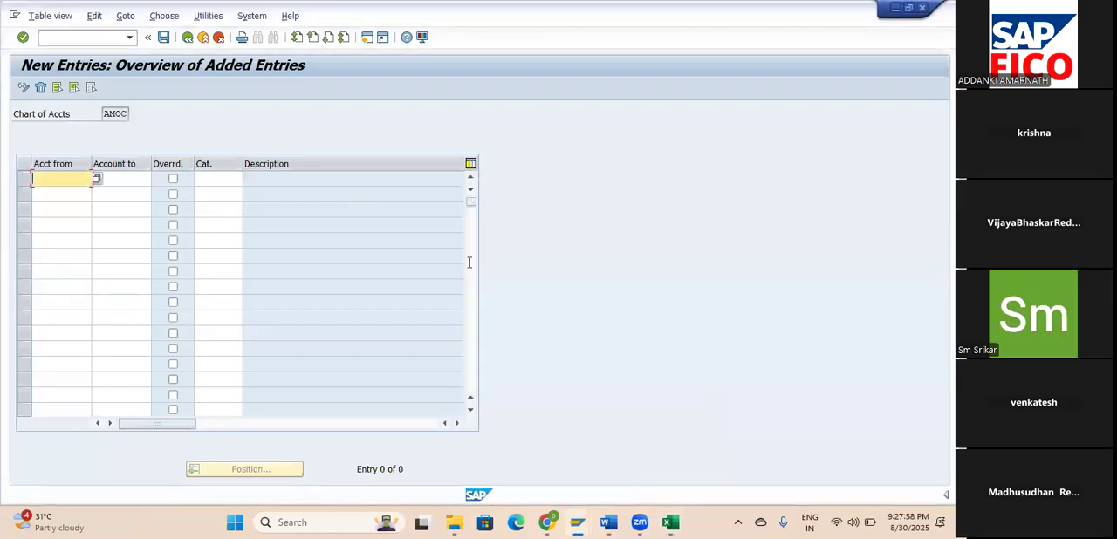
# Paste the account ranges 100000–100090 and 100100–100190 as new entries and assign category 01000 Balance Sheet Account to both.
pyautogui.hotkey('ctrl', 'v')
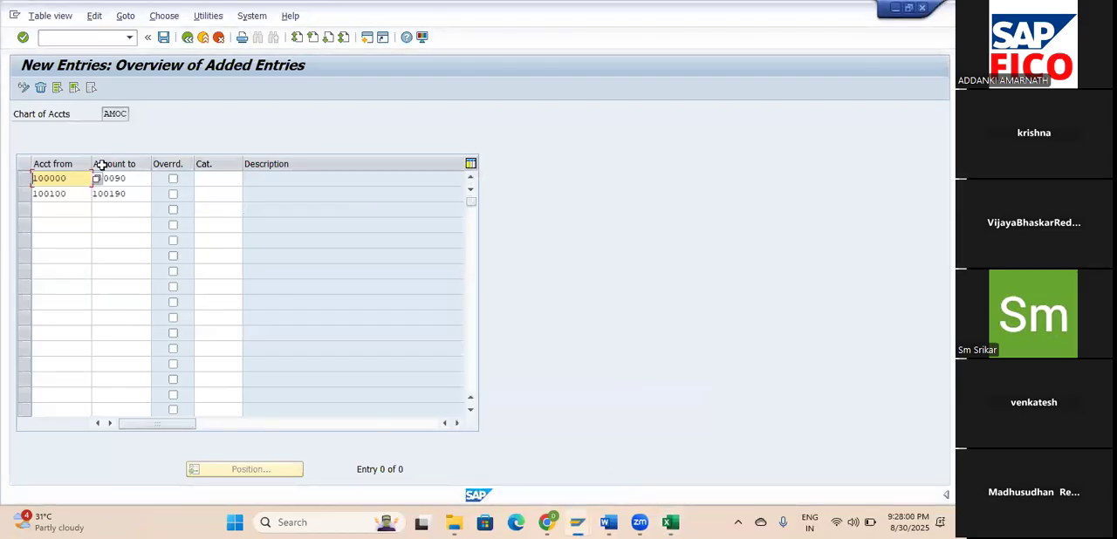
pyautogui.press('Tab')
pyautogui.press('Tab')
pyautogui.press('Tab')
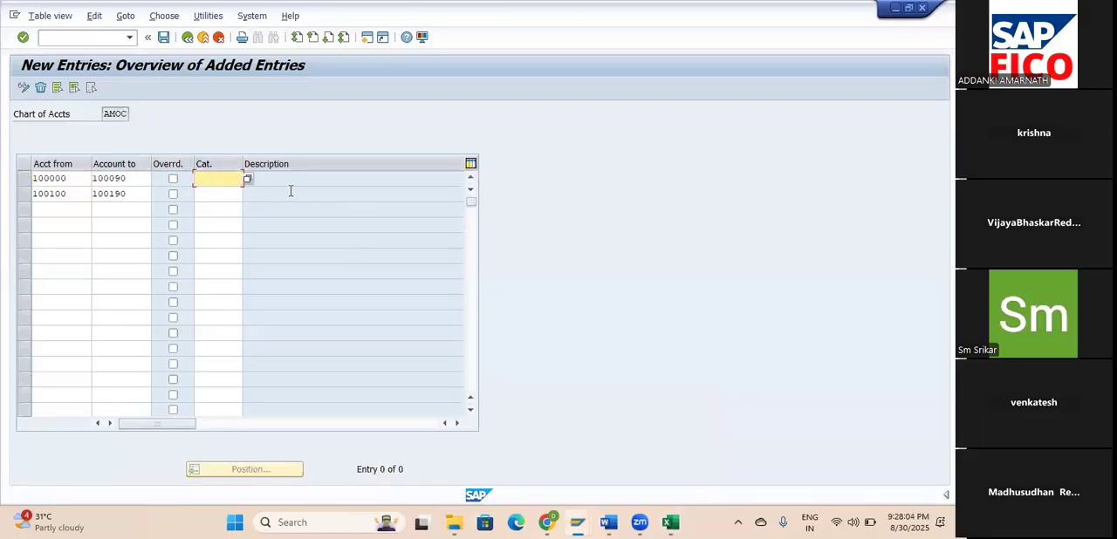
pyautogui.click(248, 180)
pyautogui.click(248, 180)
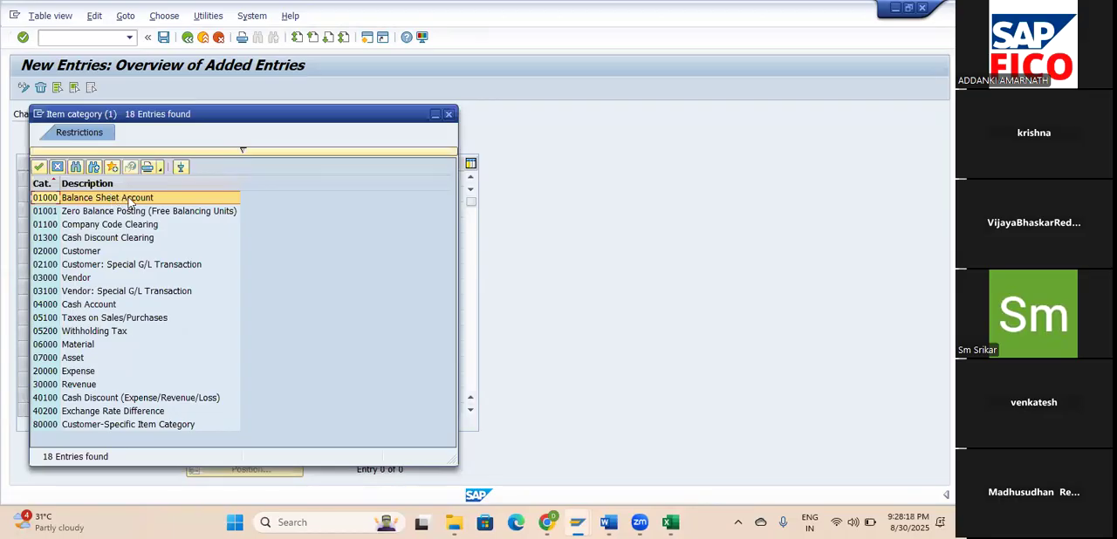
pyautogui.click(38, 166)
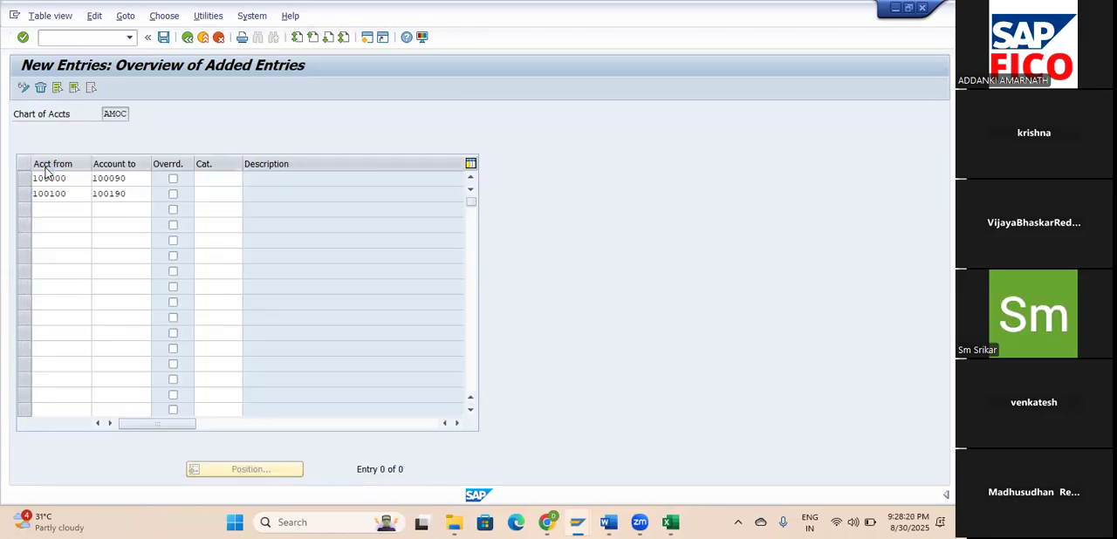
pyautogui.click(208, 193)
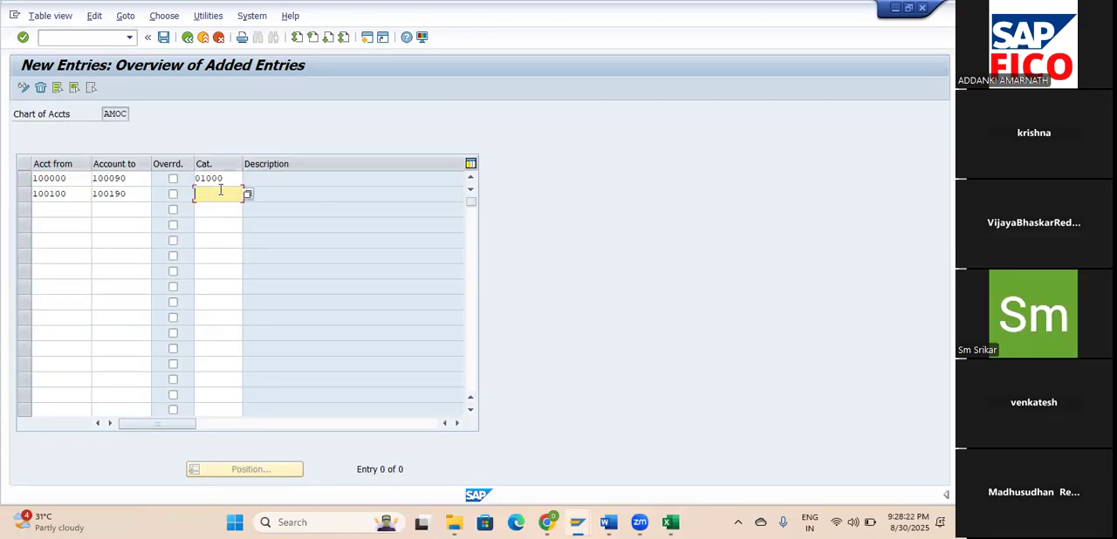
pyautogui.click(248, 196)
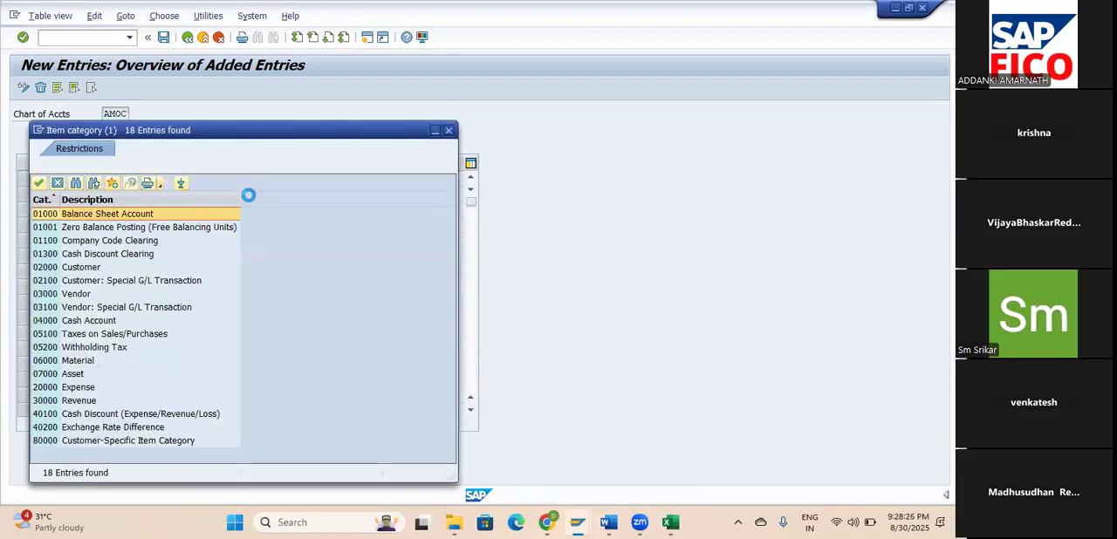
pyautogui.click(44, 185)
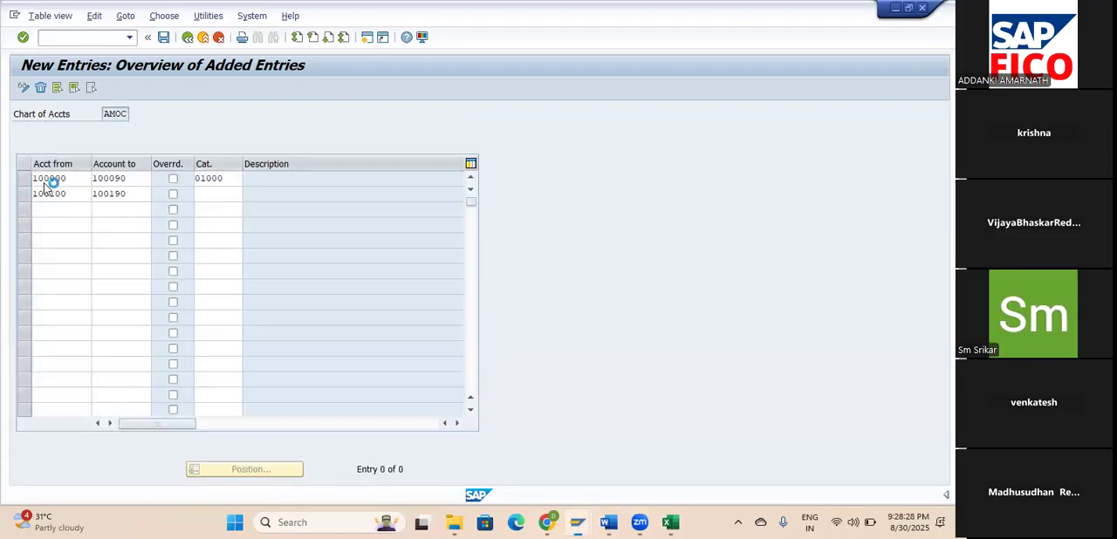
pyautogui.press('Return')
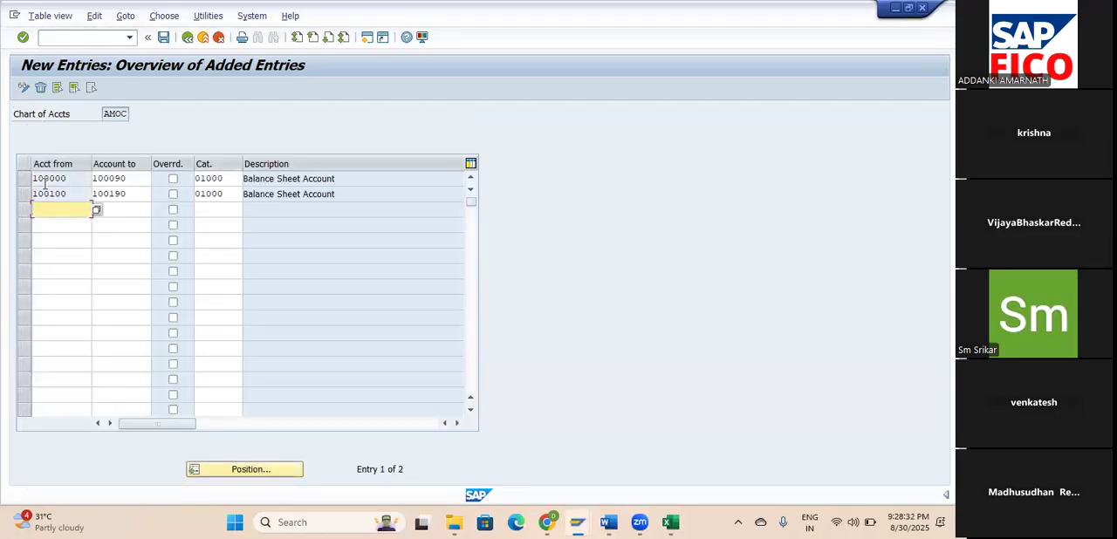
# Save the two balance sheet ranges, continuing past the customizing check and accepting the proposed customizing request.
pyautogui.click(164, 39)
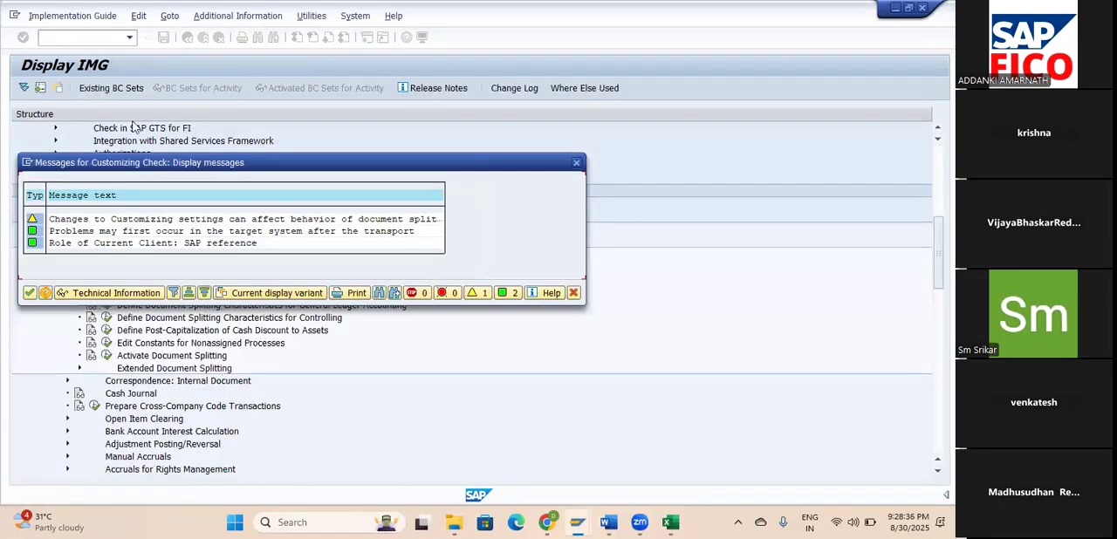
pyautogui.click(28, 293)
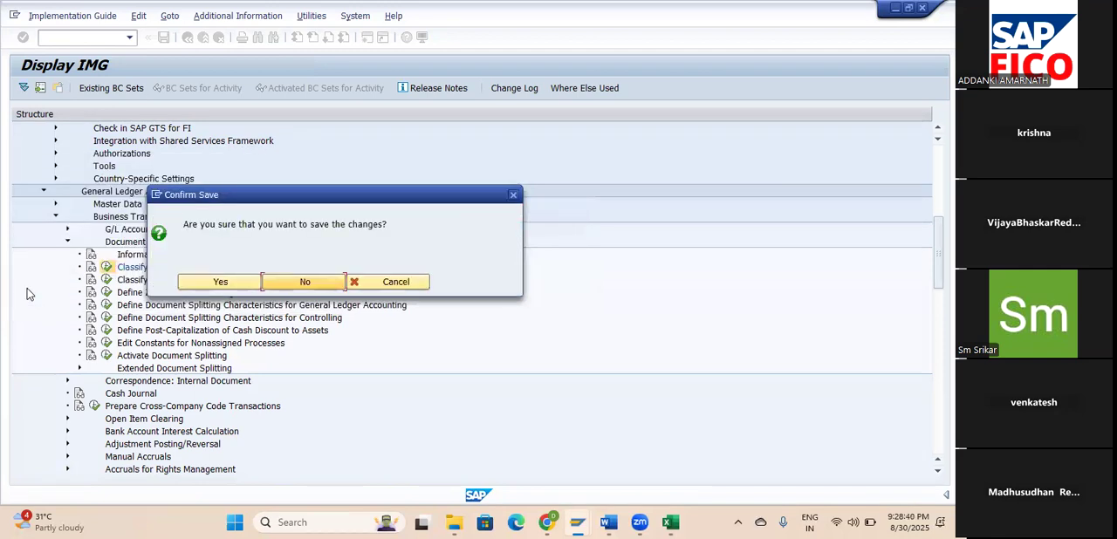
pyautogui.click(218, 281)
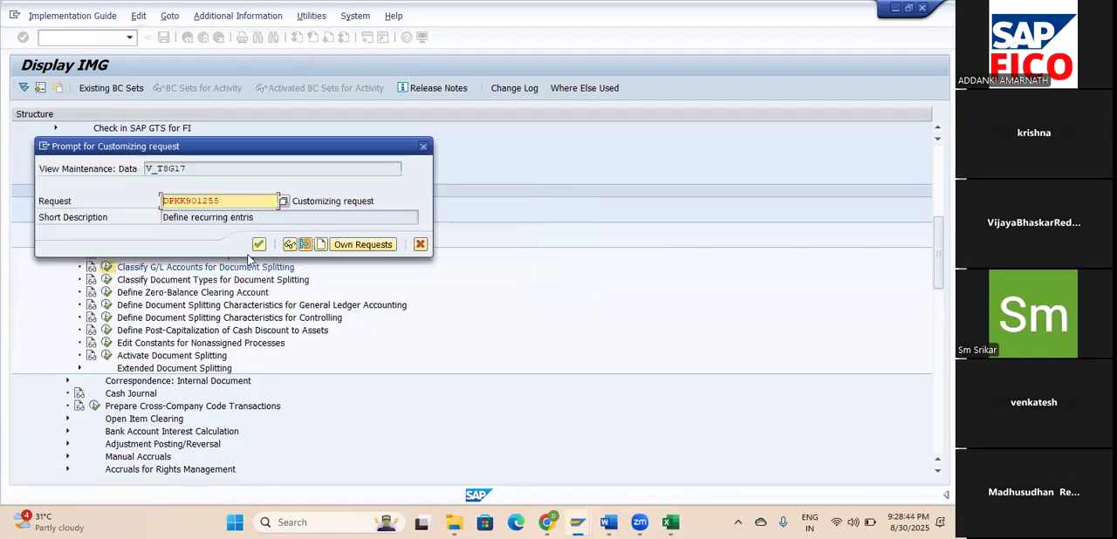
pyautogui.click(260, 245)
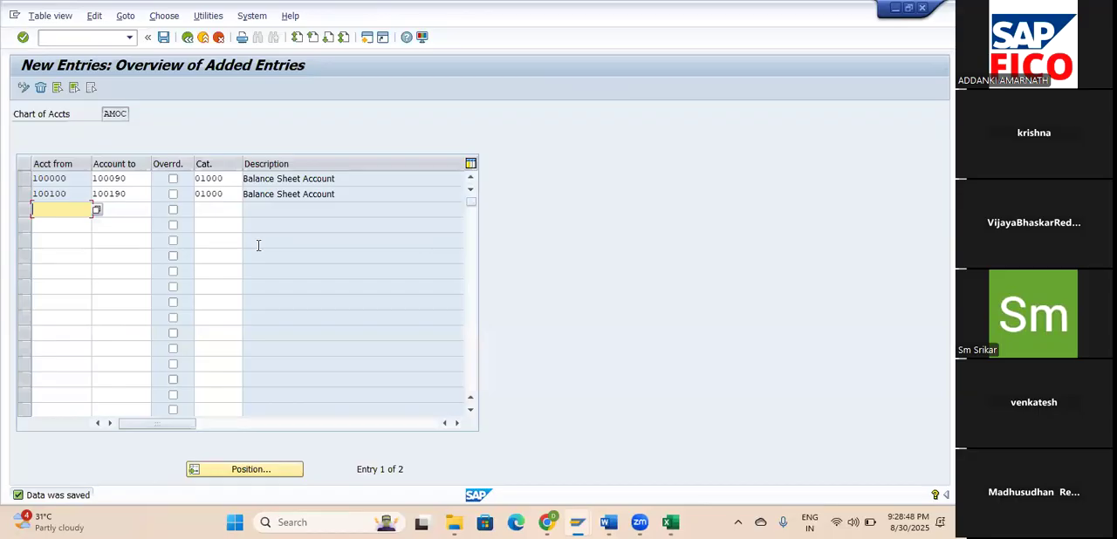
# Switch to the GL ACC workbook in Excel and copy the From and To Account cells of ACCUMULATED DEPRECIATION.
pyautogui.hotkey('alt', 'Tab')
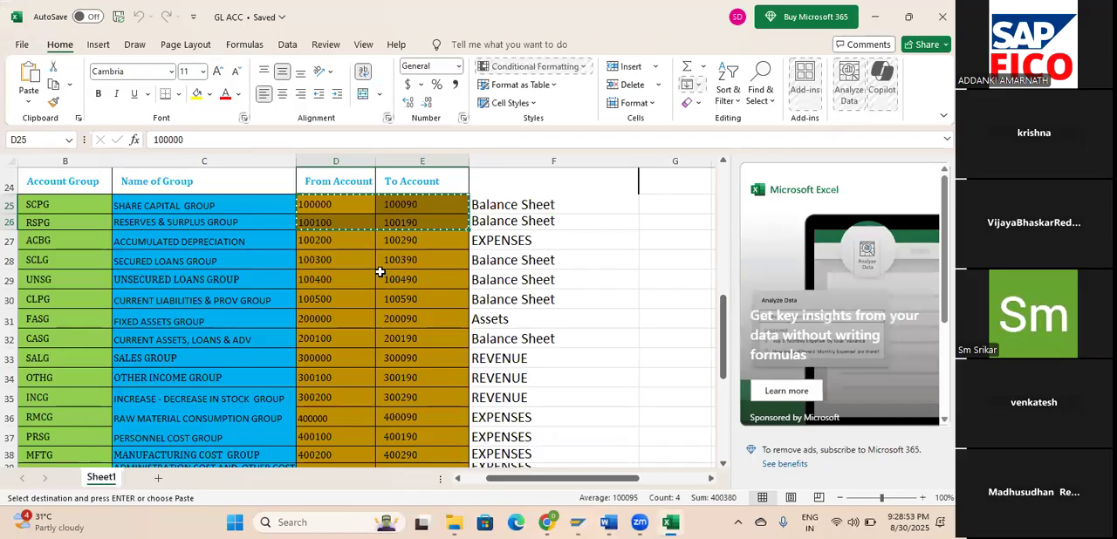
pyautogui.press('Escape')
pyautogui.moveTo(329, 239); pyautogui.dragTo(410, 240)
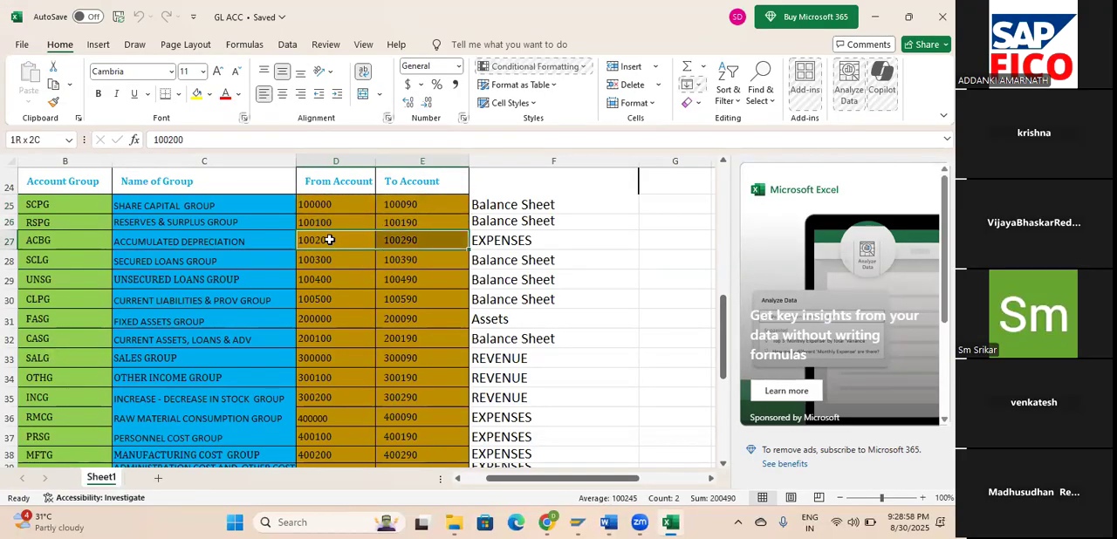
pyautogui.hotkey('ctrl', 'c')
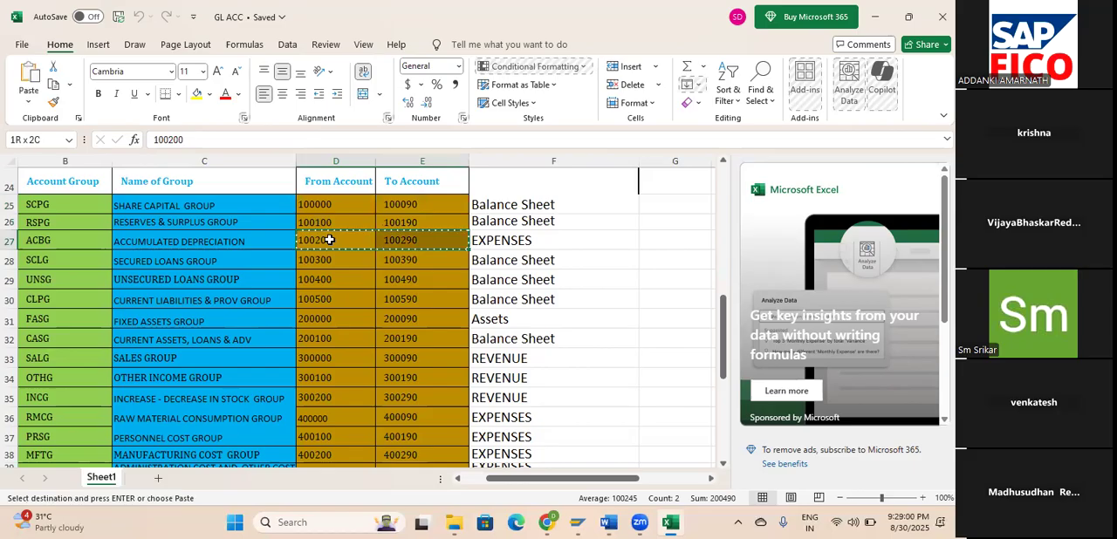
# Return to the SAP new entries table, paste the range 100200–100290 in the next free row, and assign category 20000 Expense.
pyautogui.hotkey('alt', 'Tab')
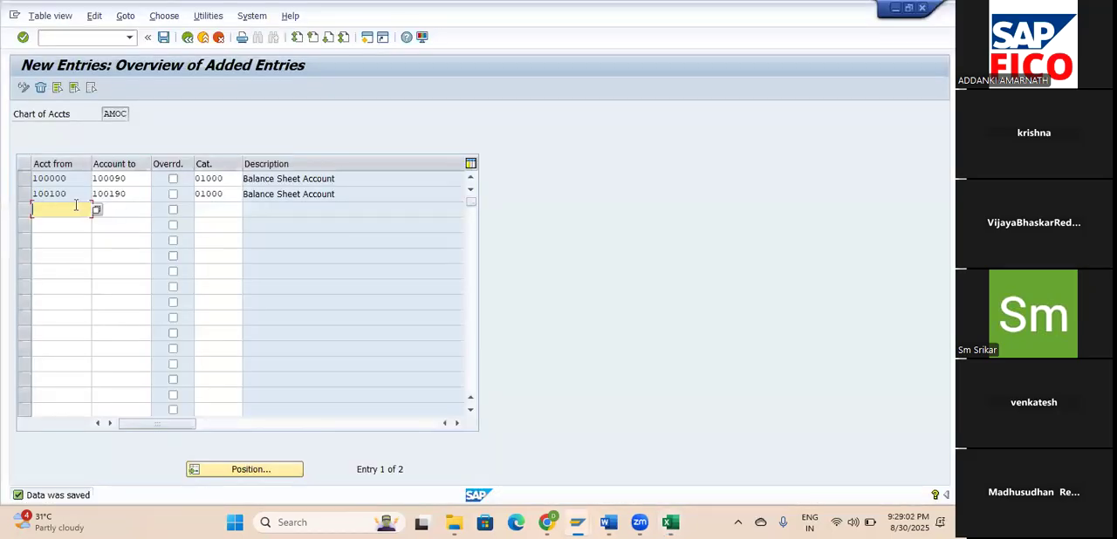
pyautogui.hotkey('ctrl', 'v')
pyautogui.press('Tab')
pyautogui.press('Tab')
pyautogui.press('Tab')
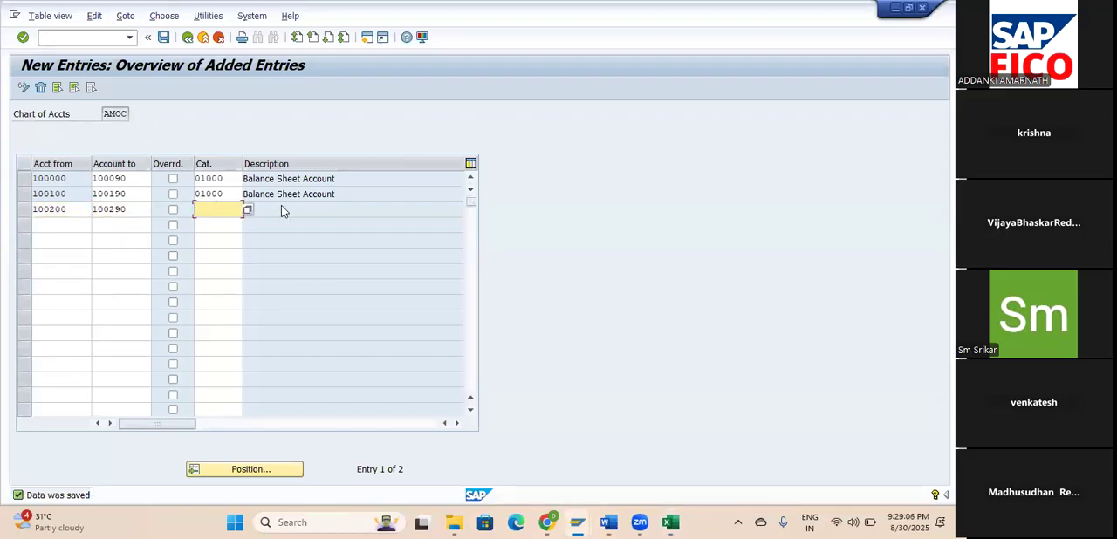
pyautogui.click(249, 210)
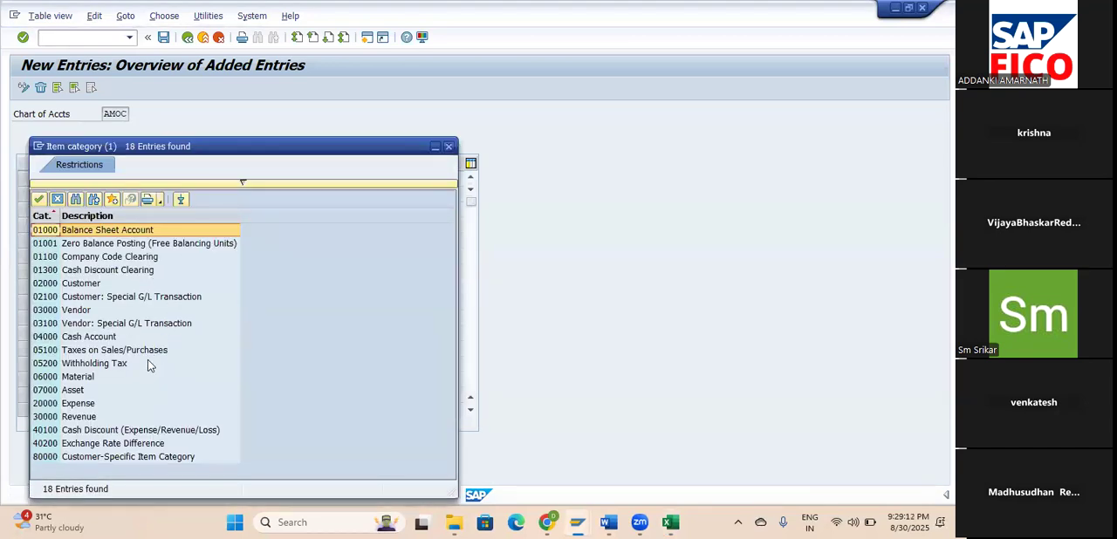
pyautogui.click(85, 404)
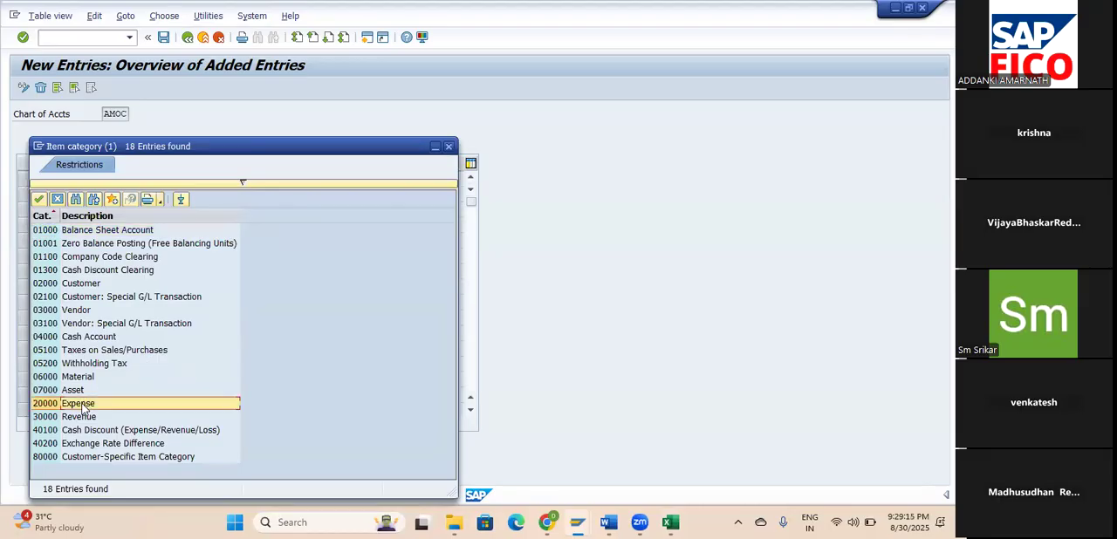
pyautogui.click(38, 199)
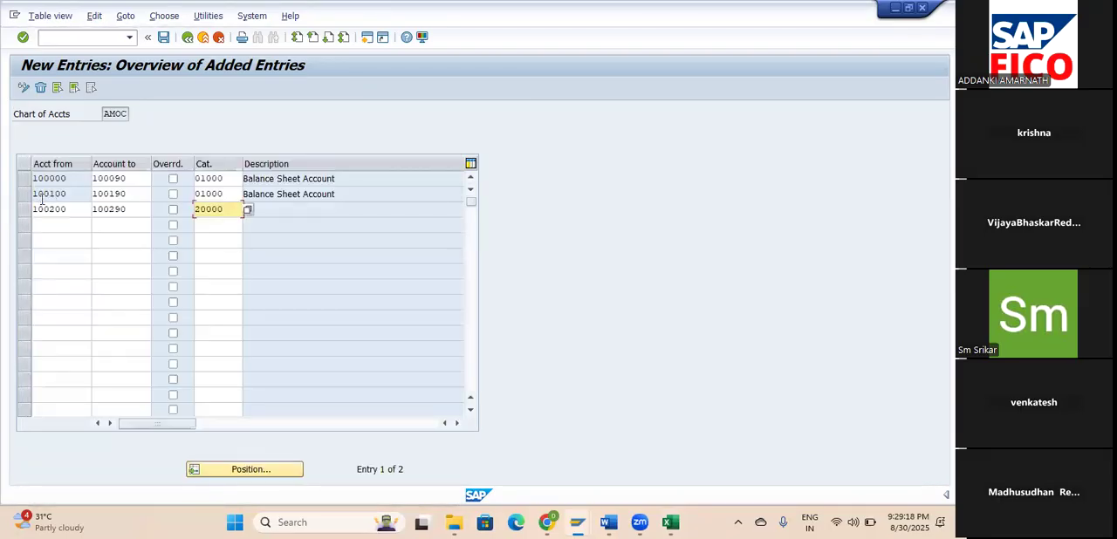
pyautogui.press('Return')
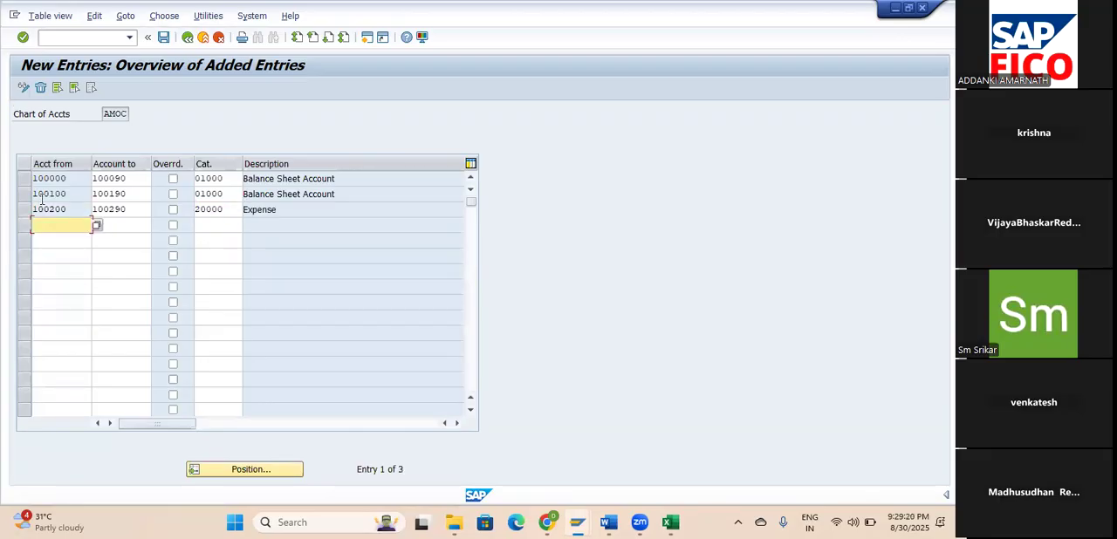
# Save the 100200–100290 expense entry, continuing past the customizing check and confirming the save.
pyautogui.click(164, 38)
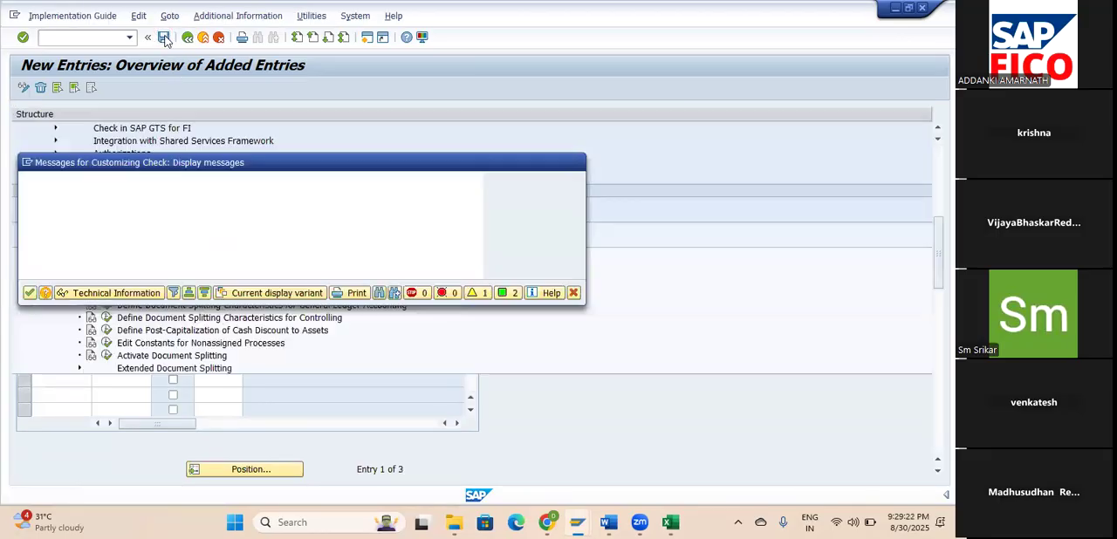
pyautogui.click(29, 294)
pyautogui.click(222, 283)
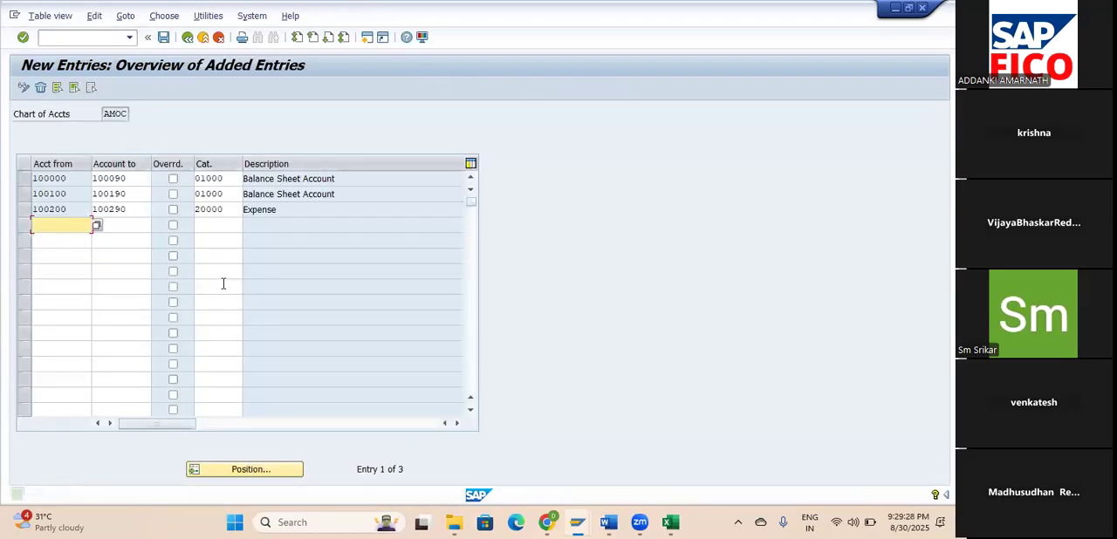
# Switch to the GL ACC workbook in Excel and copy the From and To Account cells of the SECURED LOANS and UNSECURED LOANS groups.
pyautogui.hotkey('alt', 'Tab')
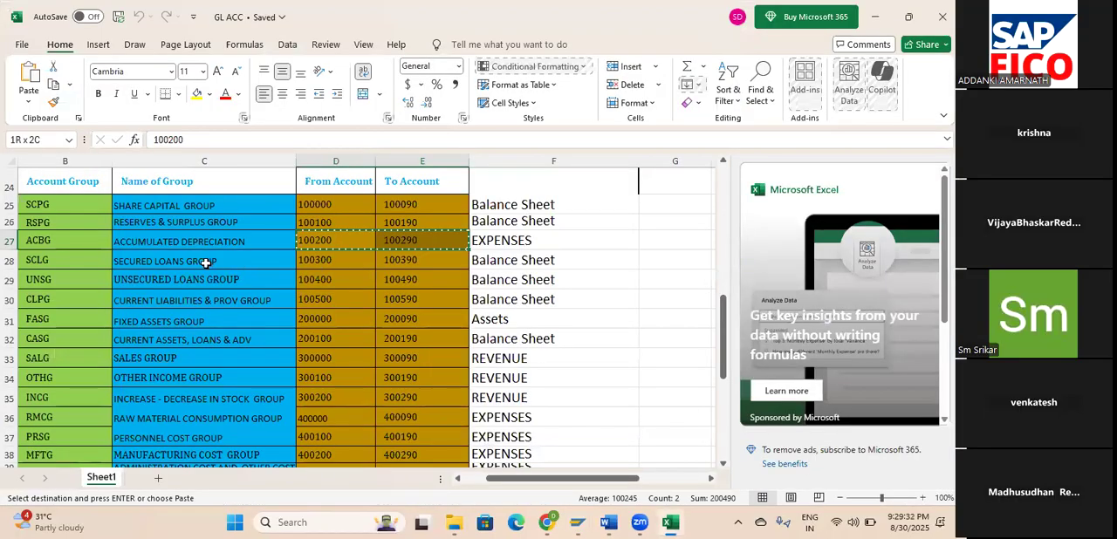
pyautogui.click(333, 262)
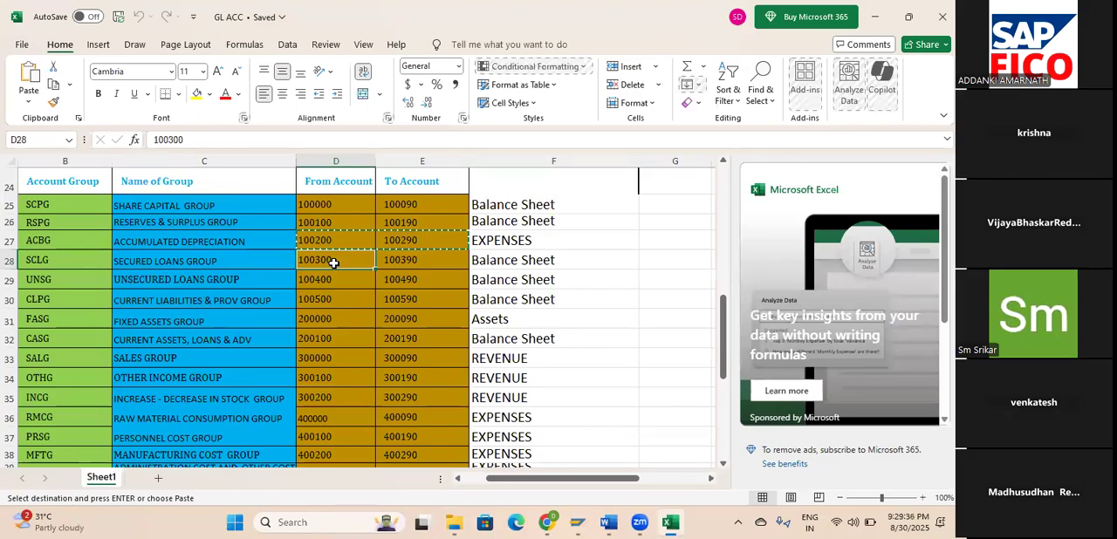
pyautogui.hotkey('shift', 'Down')
pyautogui.hotkey('shift', 'Right')
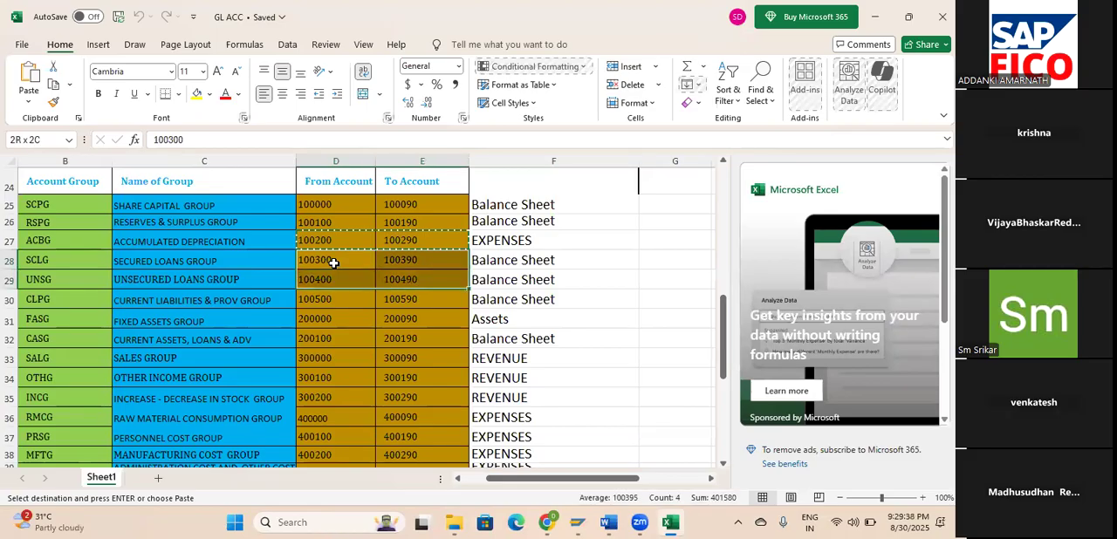
pyautogui.click(333, 263)
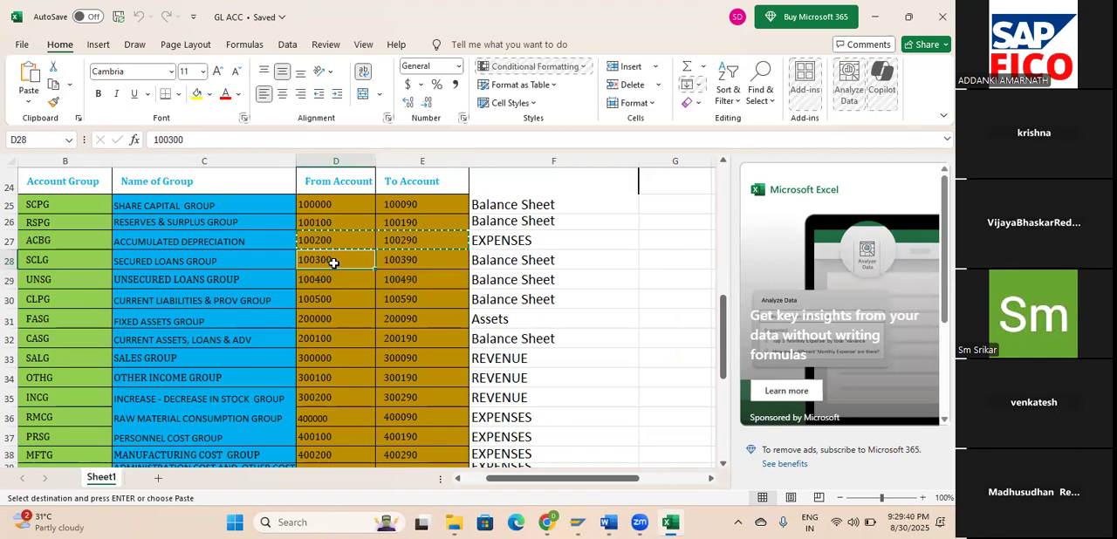
pyautogui.hotkey('shift', 'Down')
pyautogui.hotkey('shift', 'Right')
pyautogui.hotkey('ctrl', 'c')
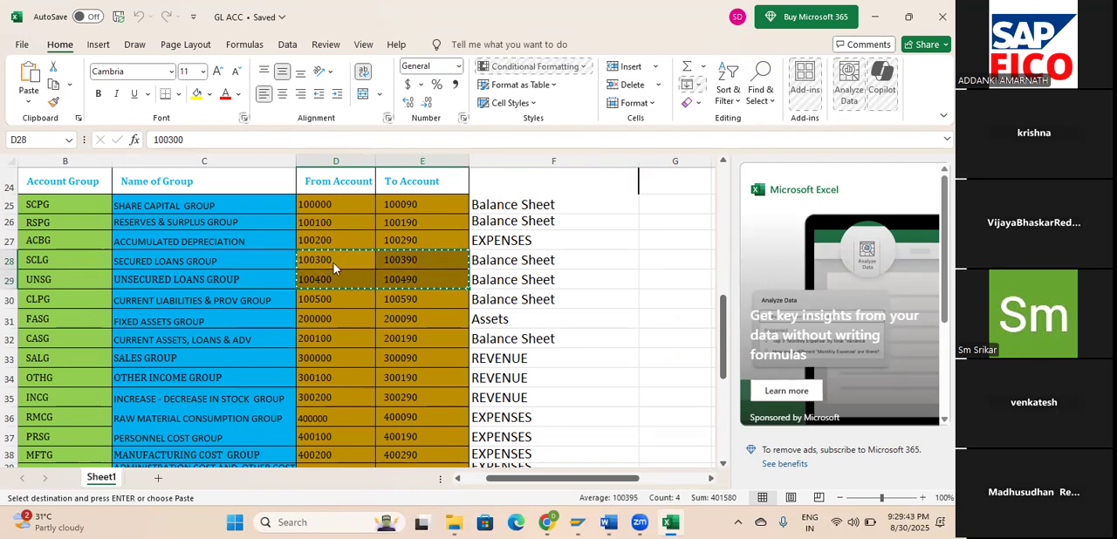
# Return to SAP, paste the ranges 100300–100390 and 100400–100490 as new entries, and assign category 01000 Balance Sheet Account to both.
pyautogui.hotkey('alt', 'Tab')
pyautogui.hotkey('ctrl', 'v')
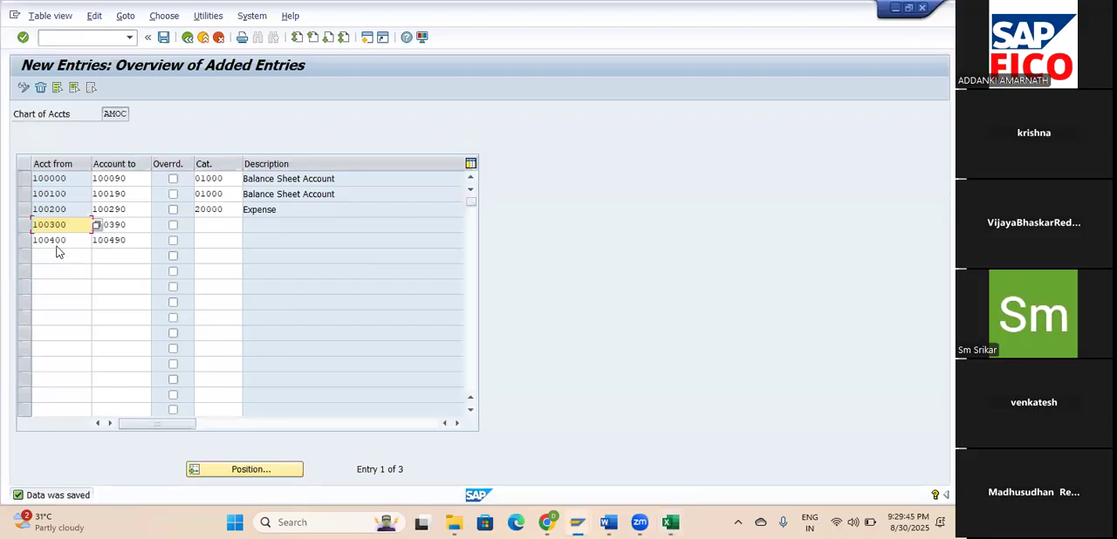
pyautogui.click(217, 219)
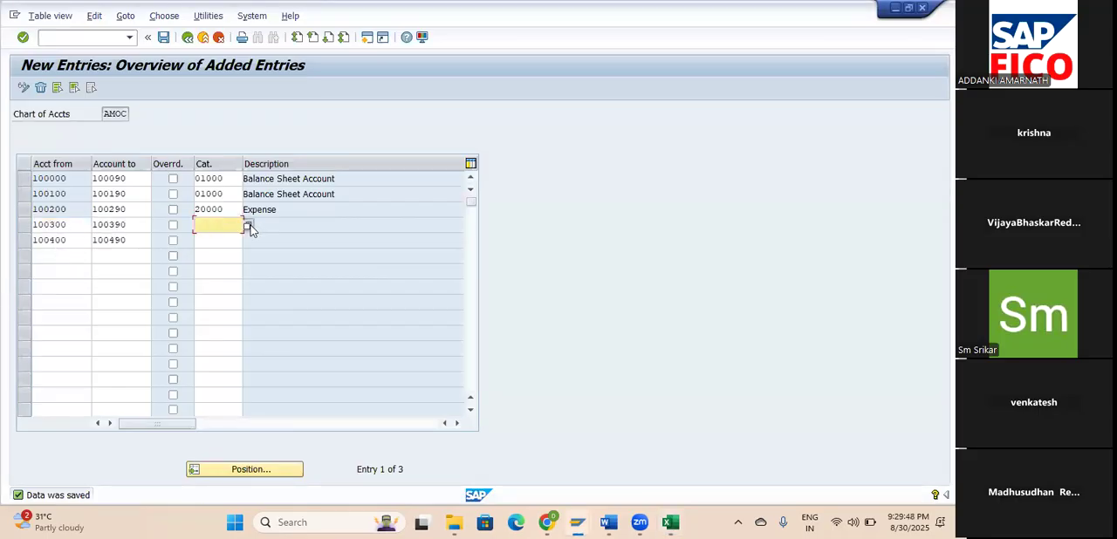
pyautogui.click(249, 225)
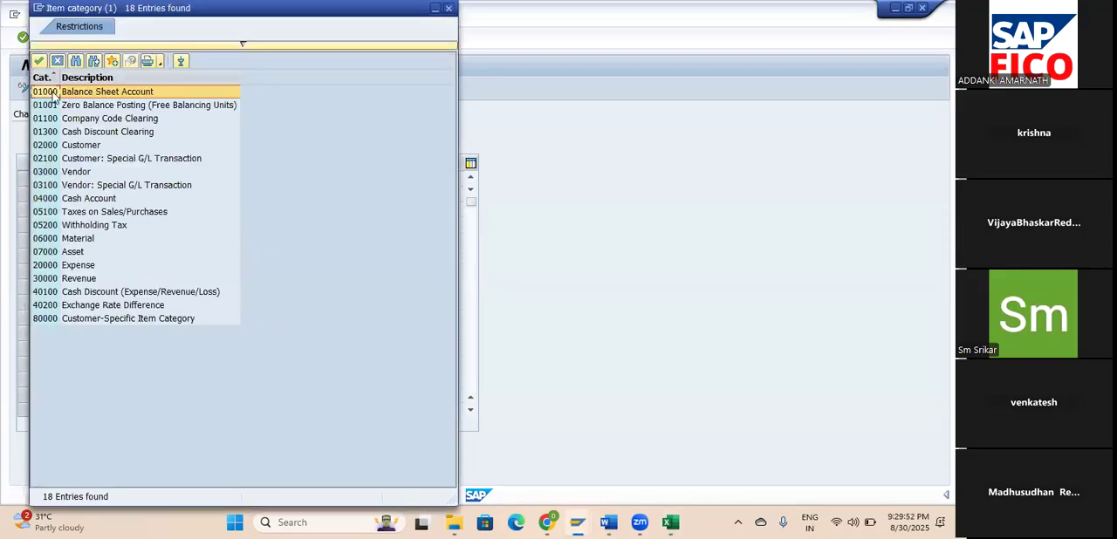
pyautogui.click(38, 62)
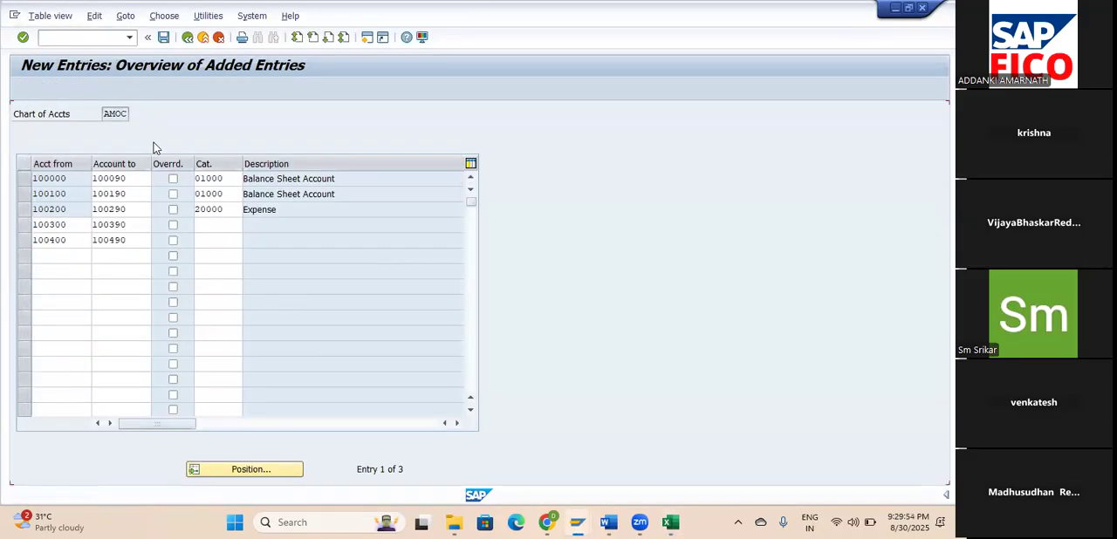
pyautogui.click(210, 241)
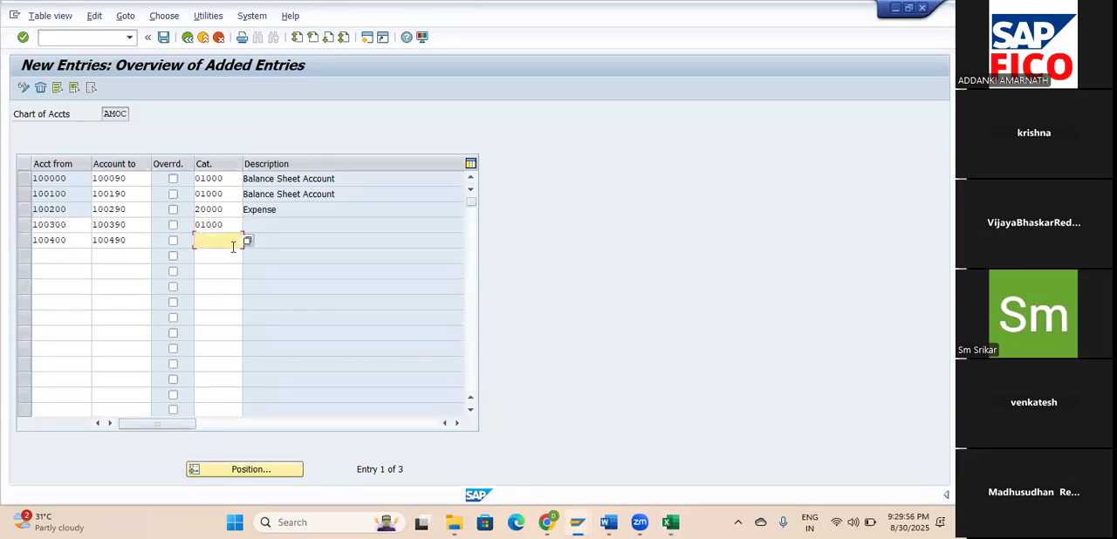
pyautogui.click(247, 241)
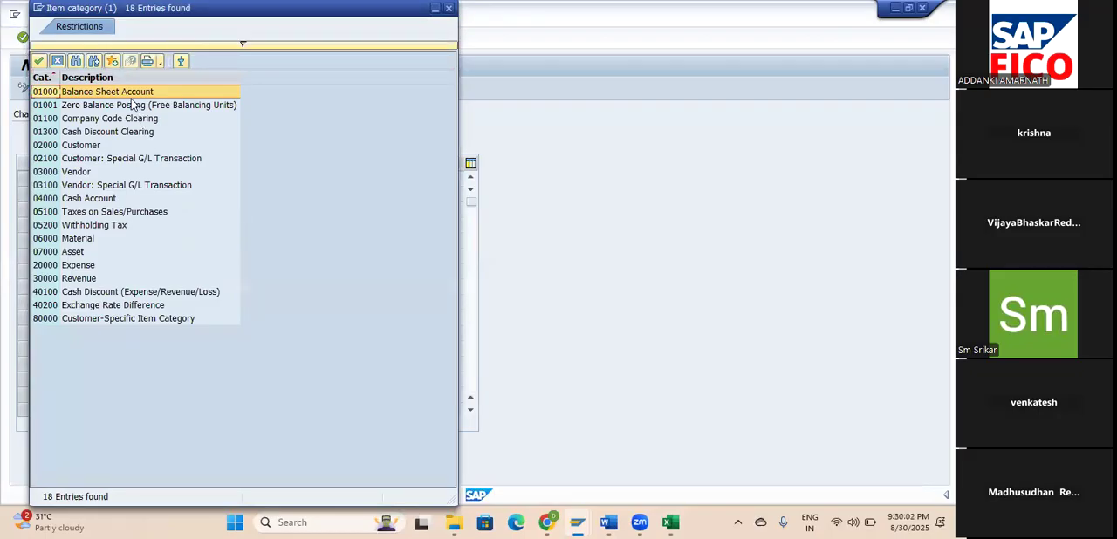
pyautogui.click(40, 62)
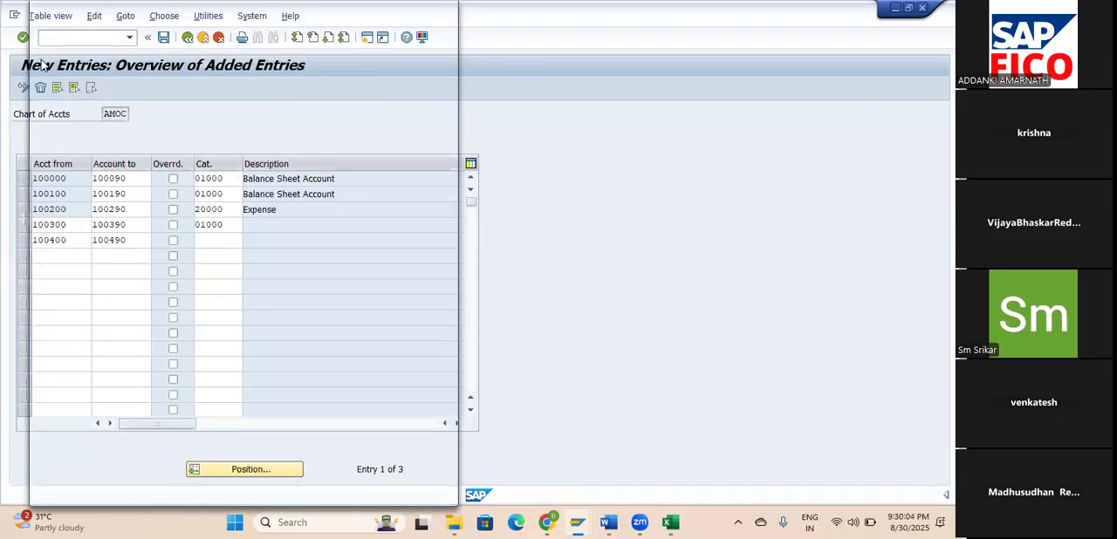
# Save the 100300–100390 and 100400–100490 balance sheet entries, continuing past the customizing check and confirming the save.
pyautogui.press('Return')
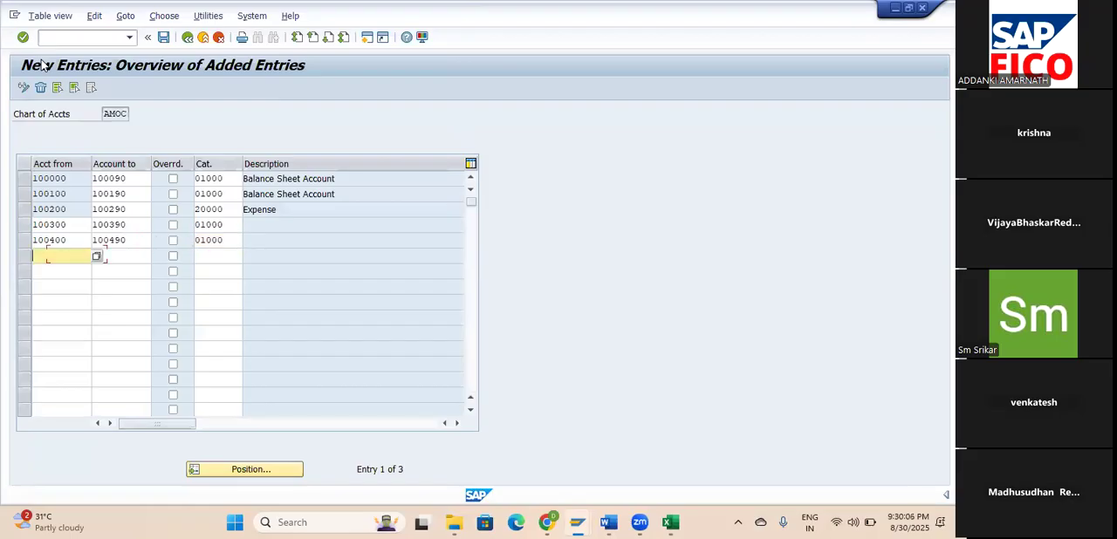
pyautogui.press('Up')
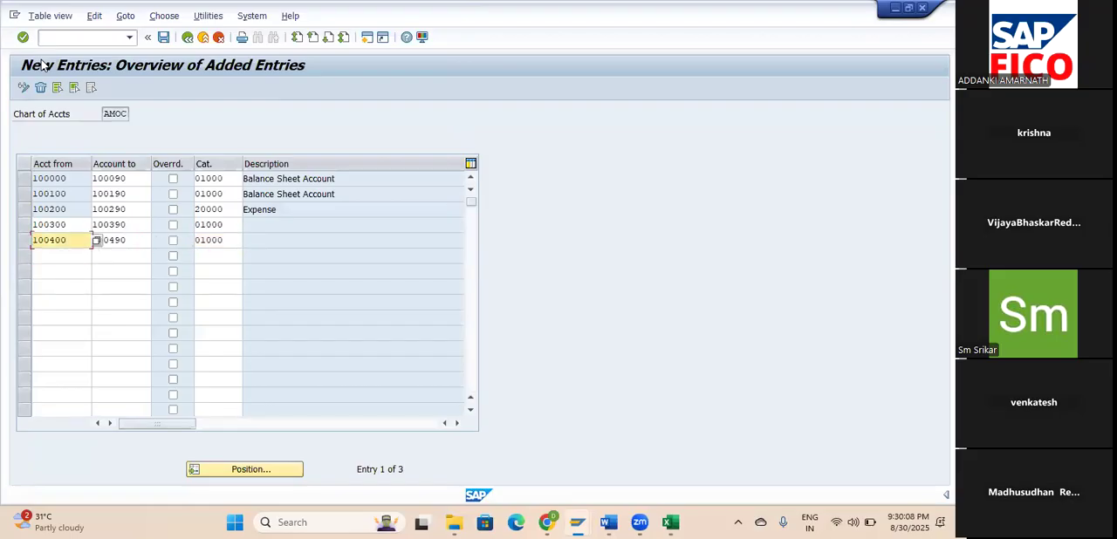
pyautogui.press('Return')
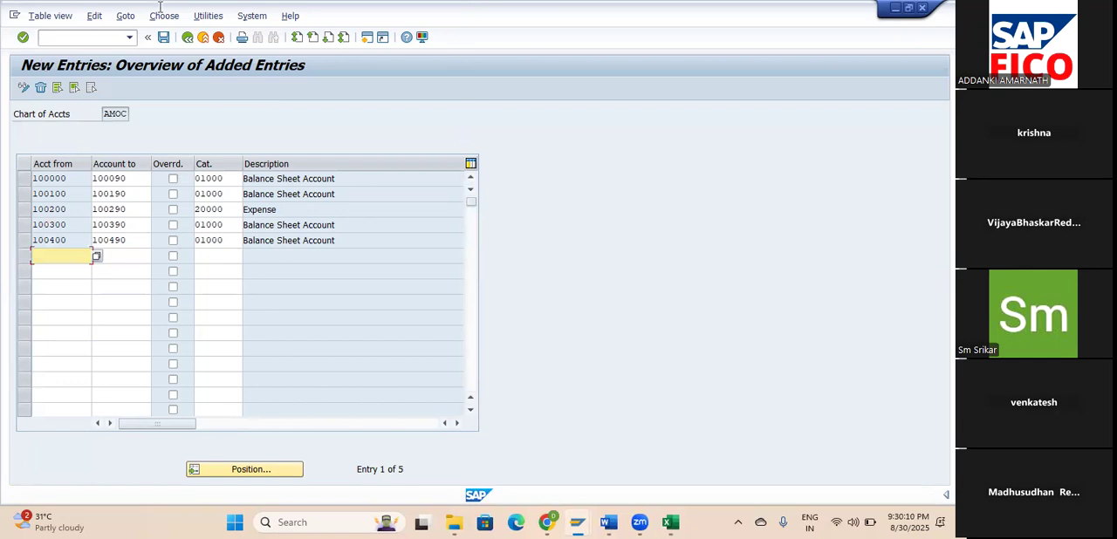
pyautogui.click(163, 38)
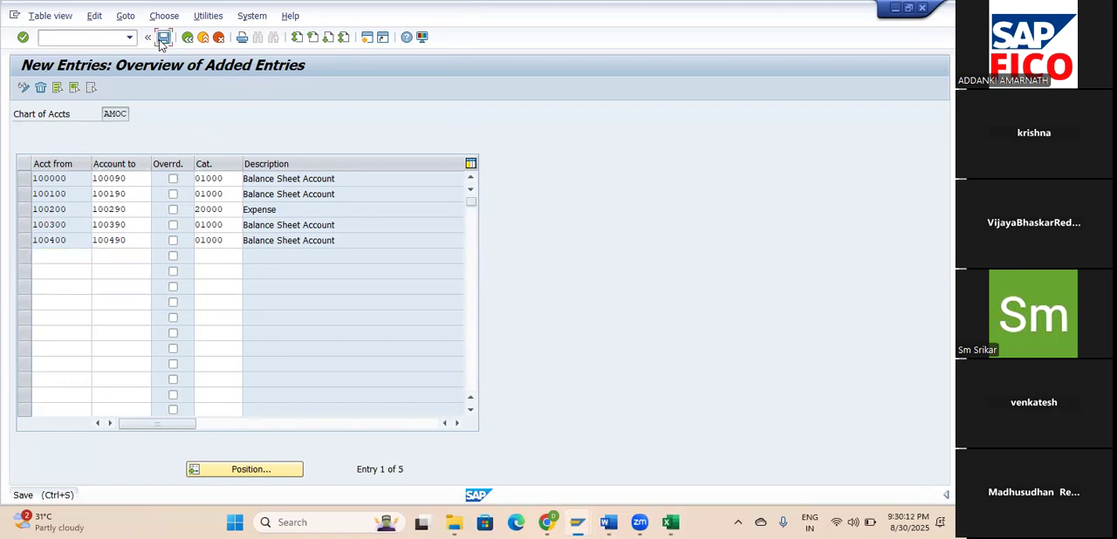
pyautogui.click(30, 293)
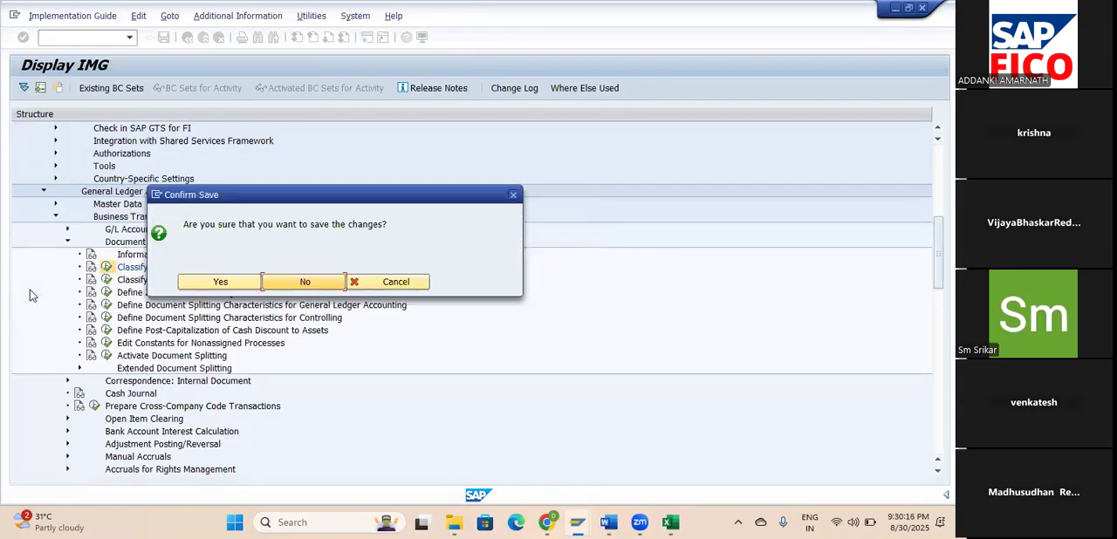
pyautogui.click(220, 283)
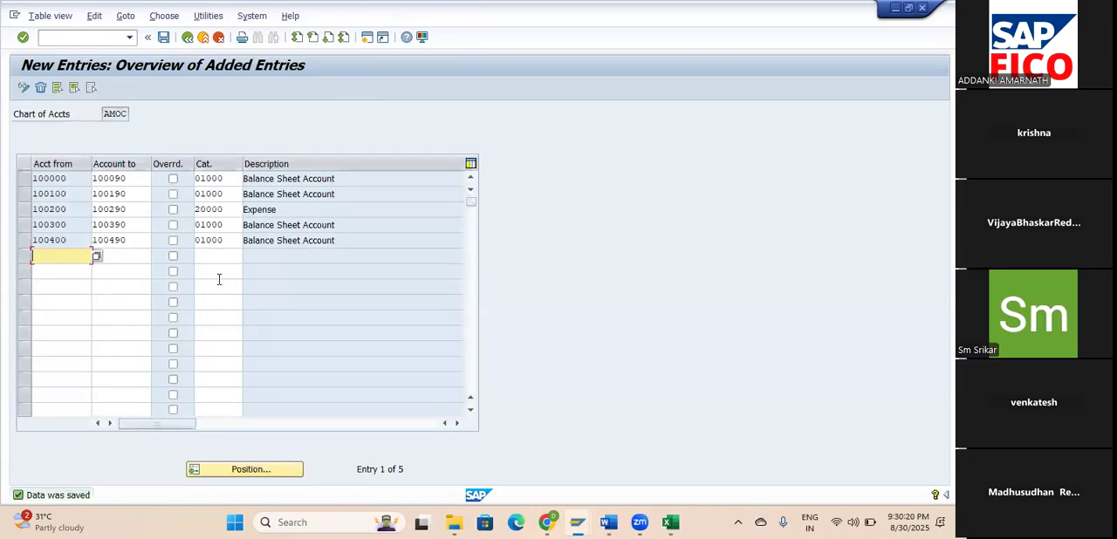
# Switch to the GL ACC workbook in Excel and copy the From and To Account cells of the CURRENT LIABILITIES & PROV GROUP.
pyautogui.hotkey('alt', 'Tab')
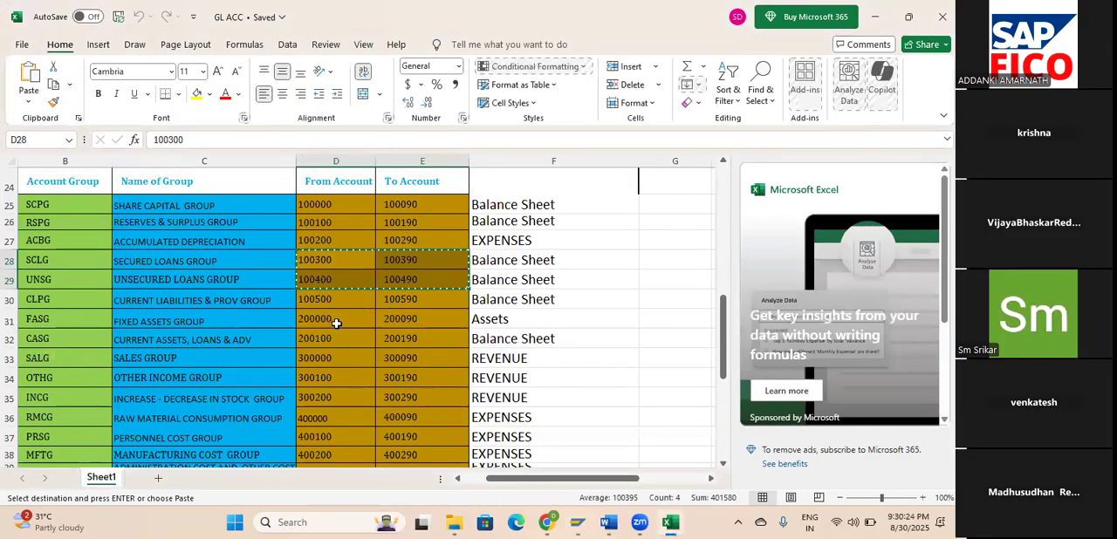
pyautogui.click(318, 301)
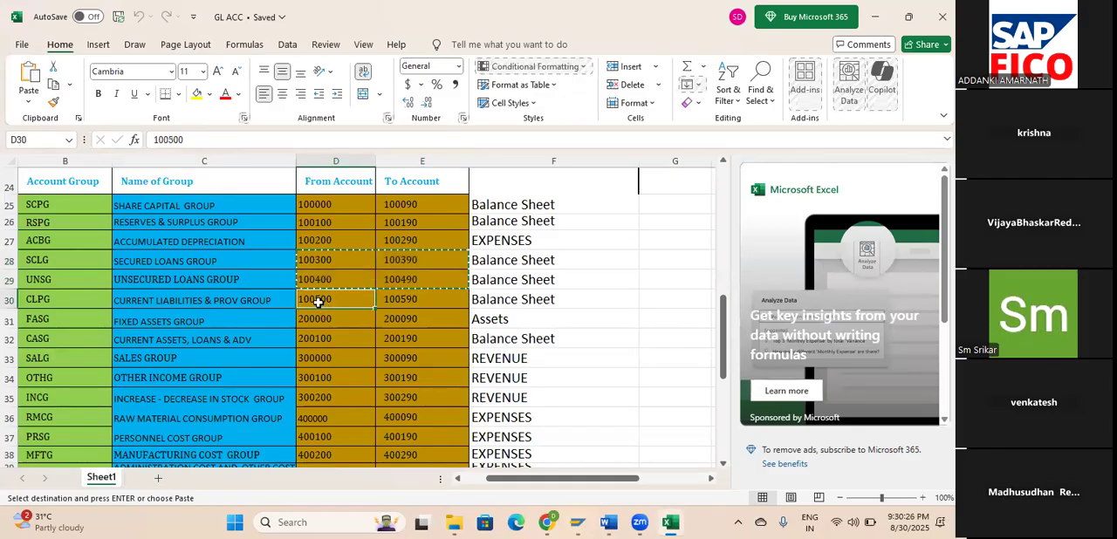
pyautogui.hotkey('shift', 'Right')
pyautogui.hotkey('ctrl', 'c')
# Return to SAP, paste the range 100500–100590 in the next free row, and assign category 01000 Balance Sheet Account.
pyautogui.hotkey('alt', 'Tab')
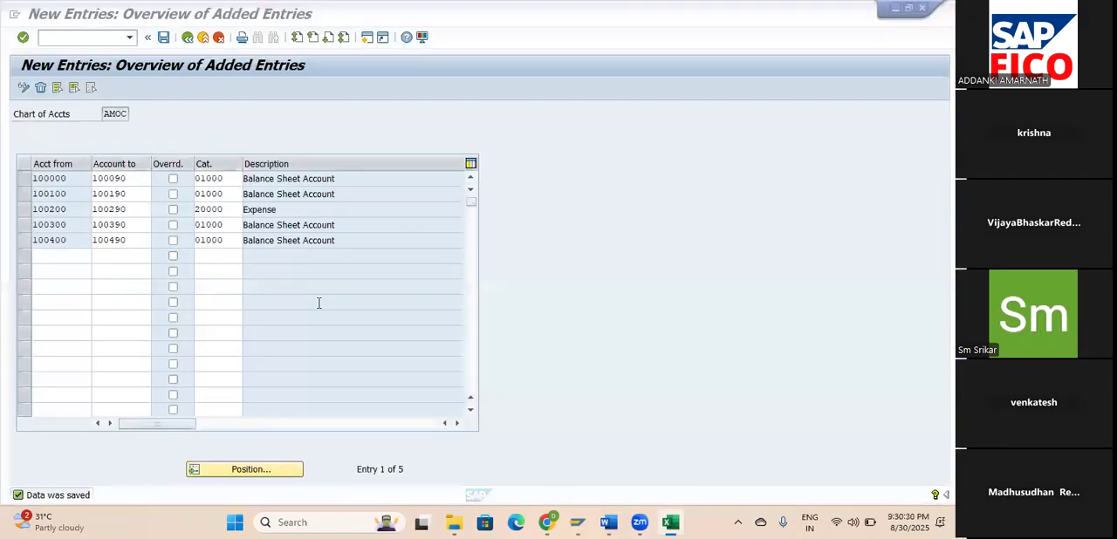
pyautogui.hotkey('ctrl', 'v')
pyautogui.press('Tab')
pyautogui.press('Tab')
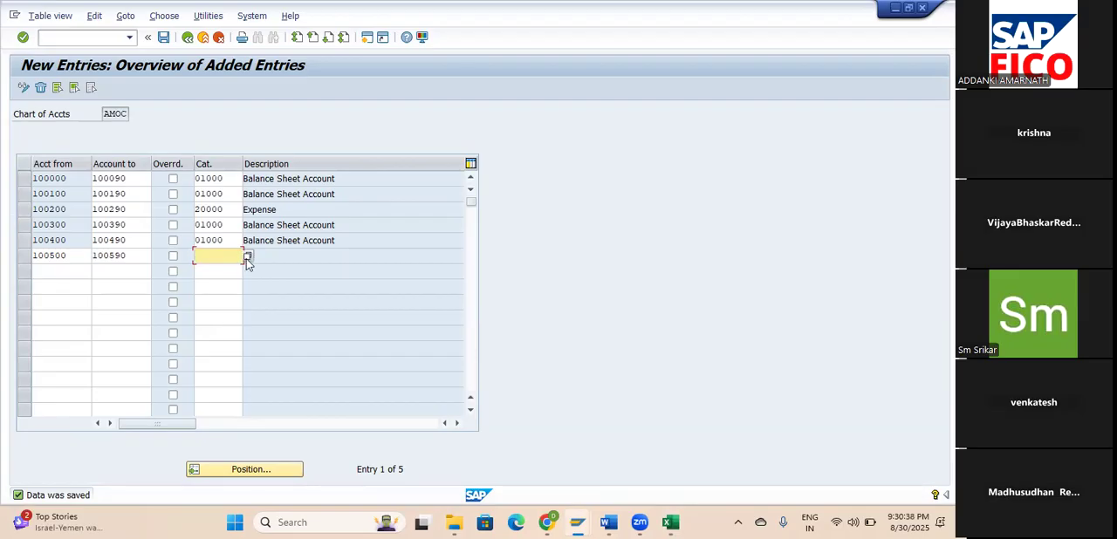
pyautogui.press('Tab')
pyautogui.hotkey('shift', 'Tab')
pyautogui.click(247, 258)
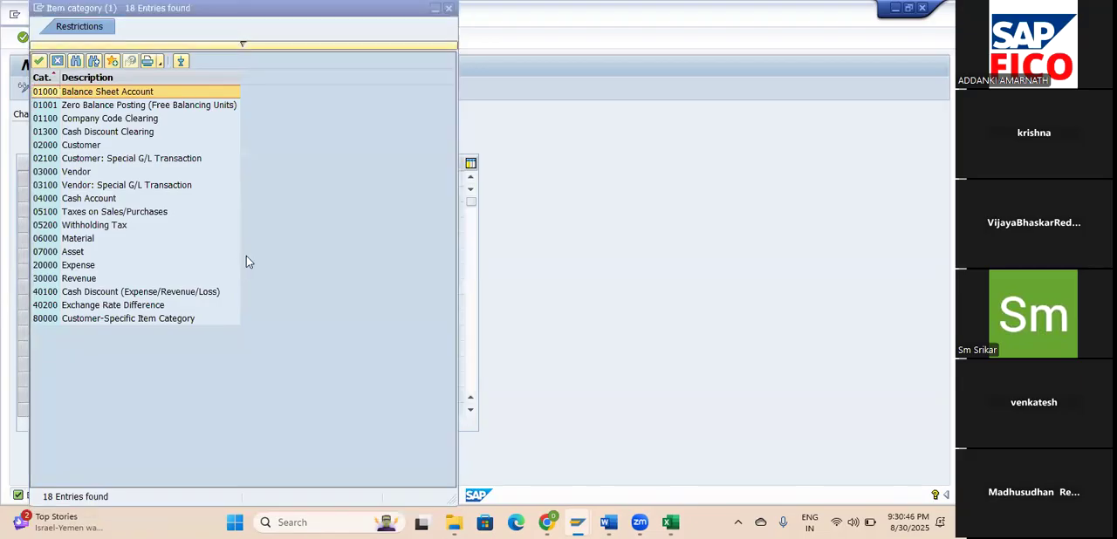
pyautogui.click(39, 61)
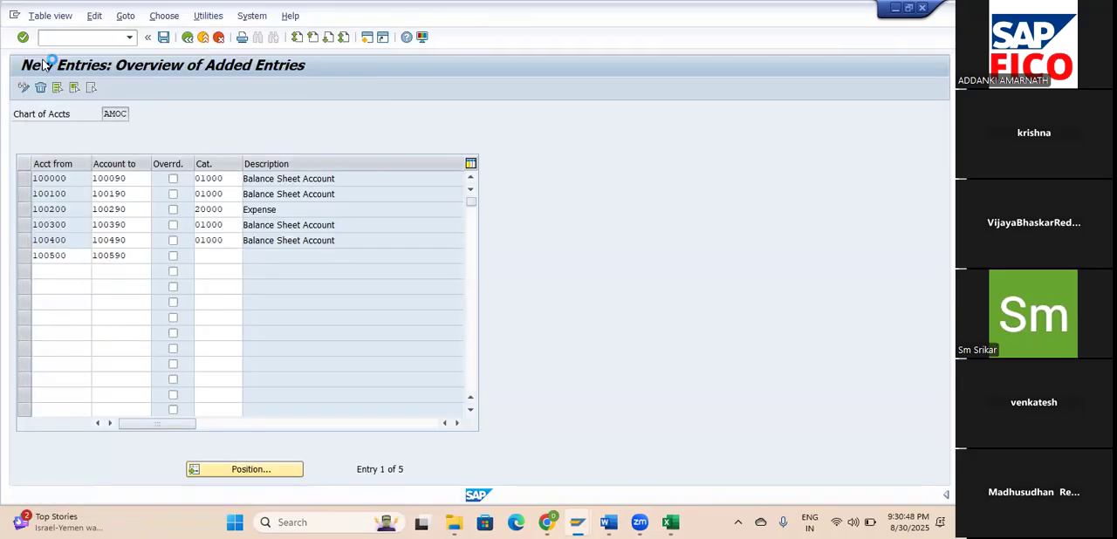
pyautogui.press('Return')
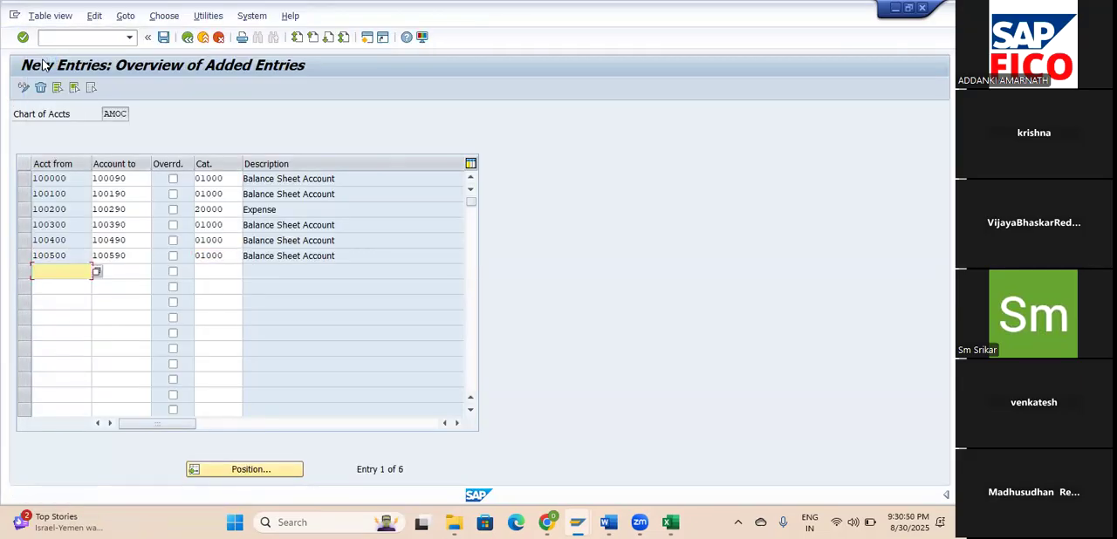
# Save the 100500–100590 entry, continuing past the customizing check and confirming the save.
pyautogui.click(163, 37)
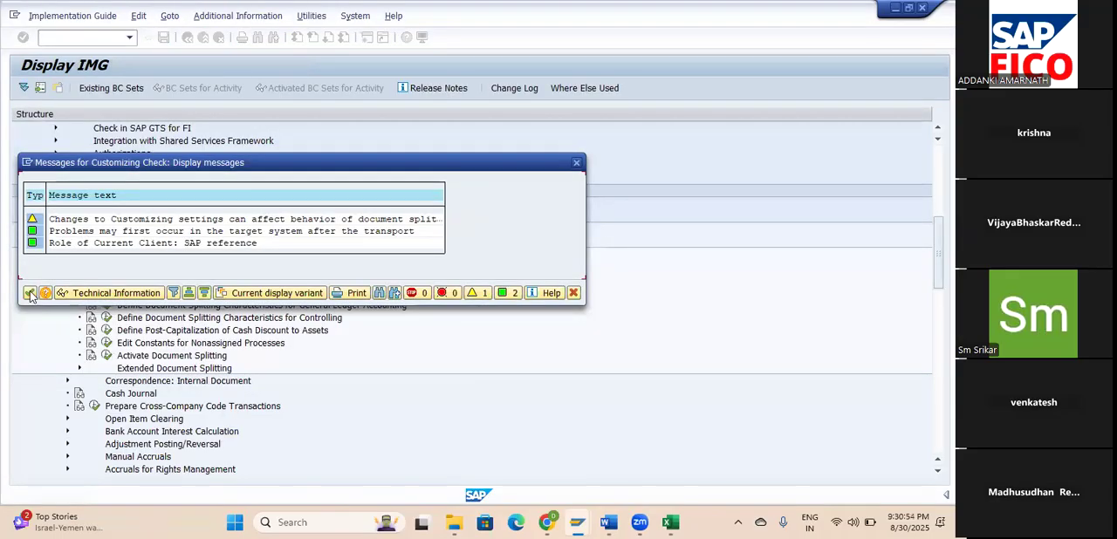
pyautogui.click(29, 293)
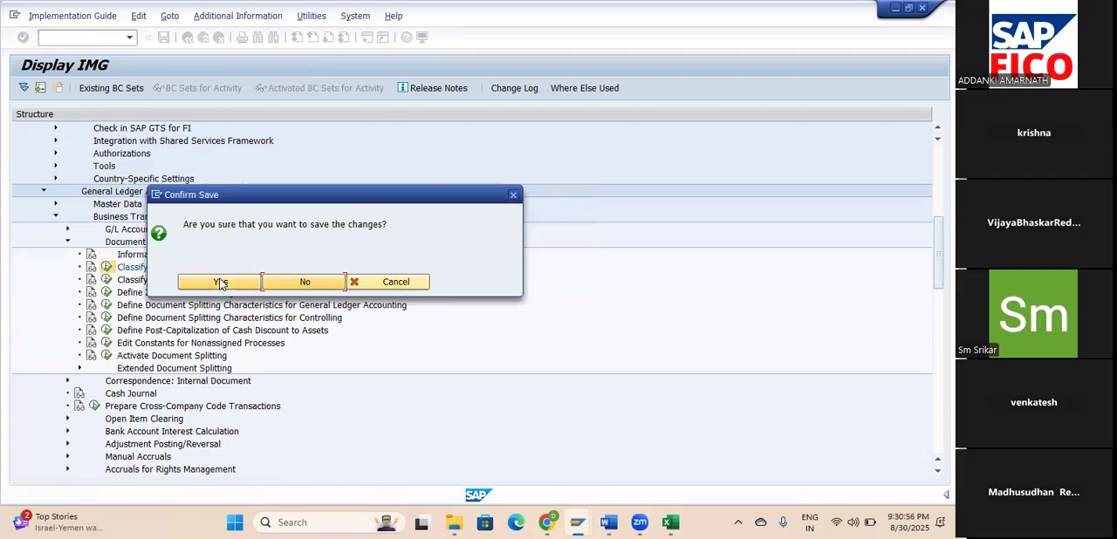
pyautogui.click(220, 283)
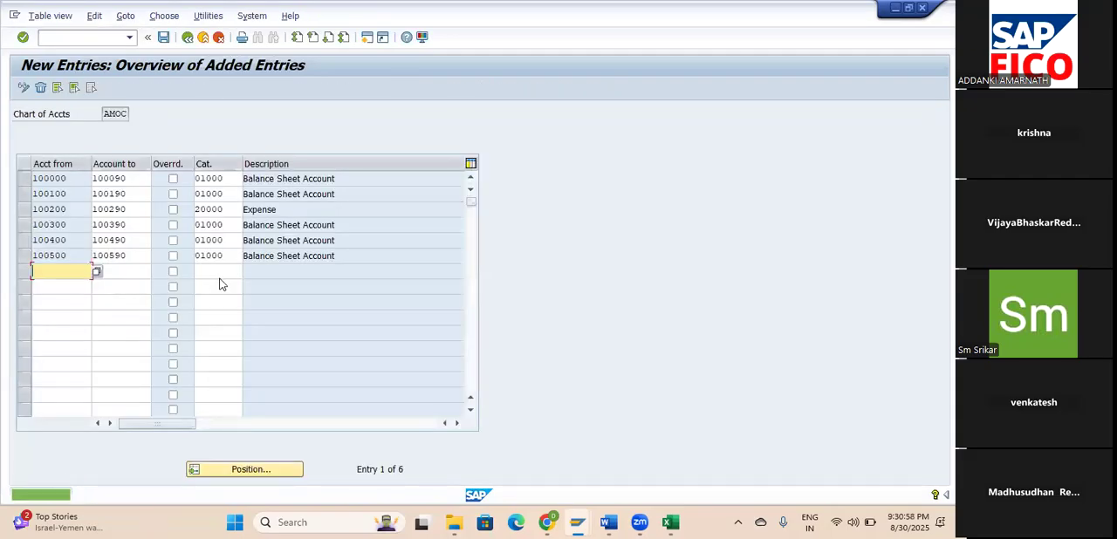
# Switch to the GL ACC workbook in Excel and copy the From and To Account cells of the FIXED ASSETS GROUP.
pyautogui.hotkey('alt', 'Tab')
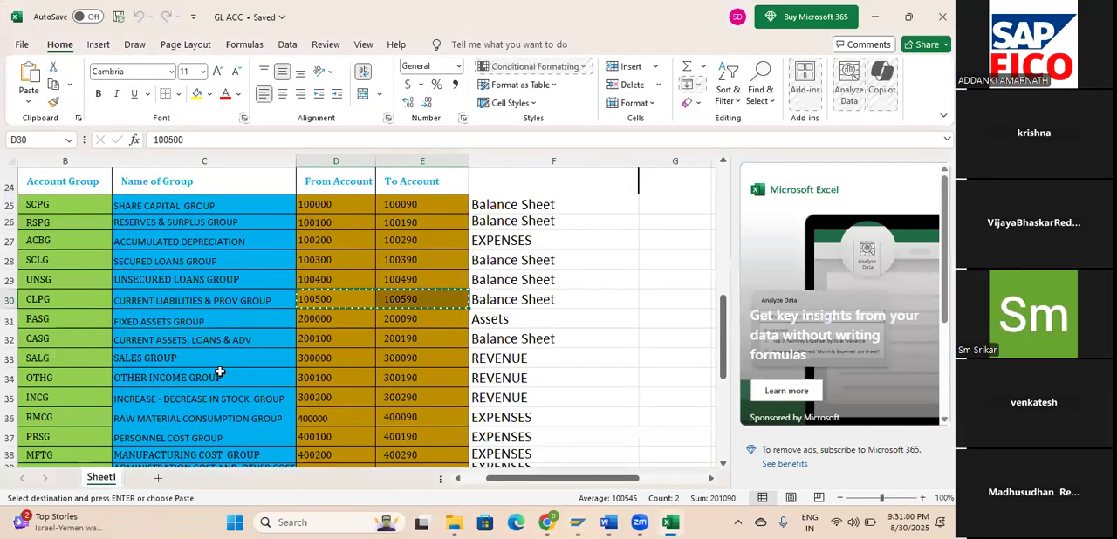
pyautogui.click(179, 324)
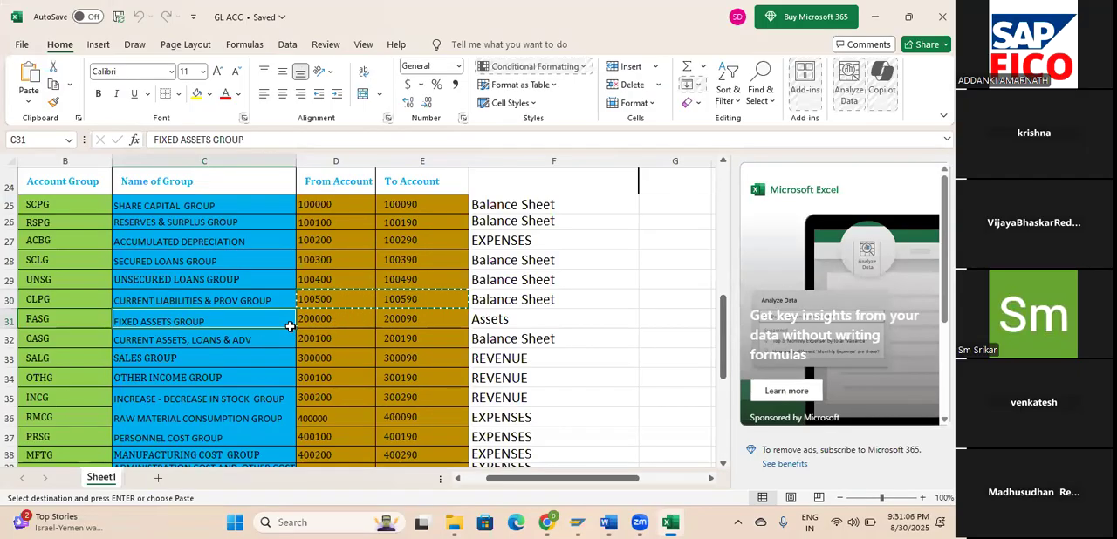
pyautogui.press('Right')
pyautogui.hotkey('shift', 'Right')
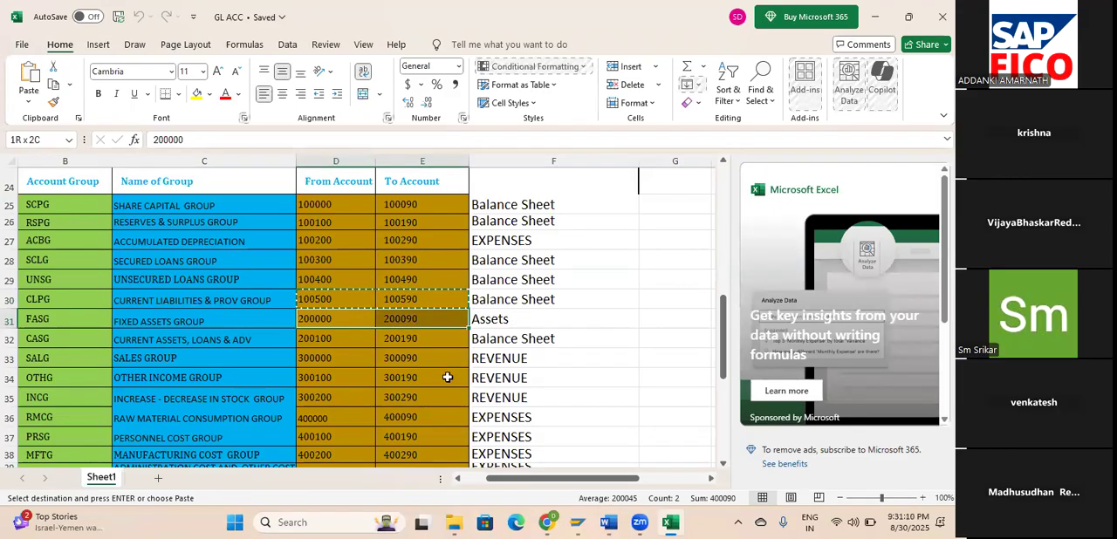
pyautogui.hotkey('ctrl', 'c')
# Return to SAP, paste the range 200000–200090 in the next free row, and assign category 07000 Asset.
pyautogui.hotkey('alt', 'Tab')
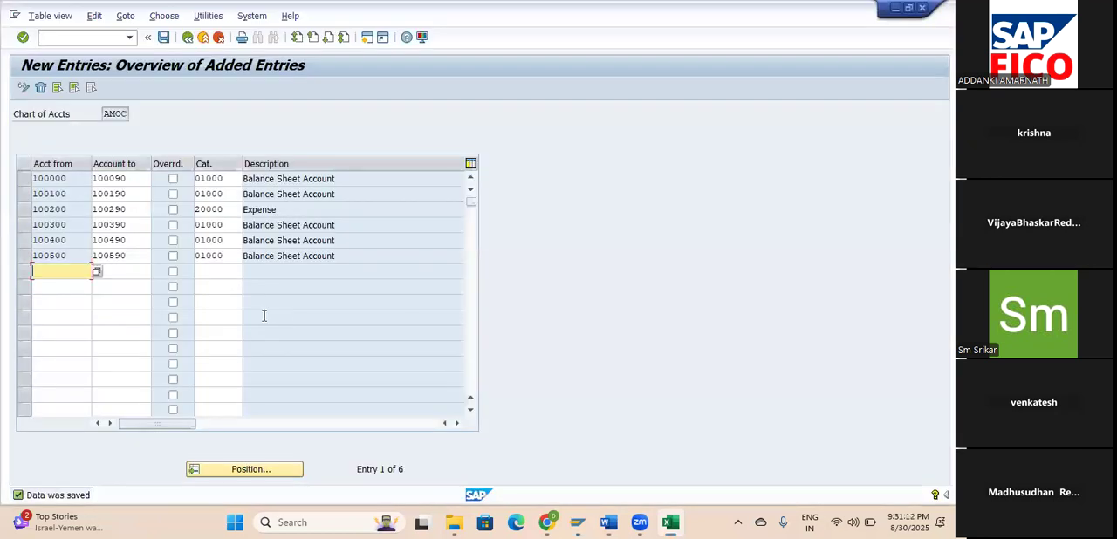
pyautogui.hotkey('ctrl', 'v')
pyautogui.press('Tab')
pyautogui.press('Tab')
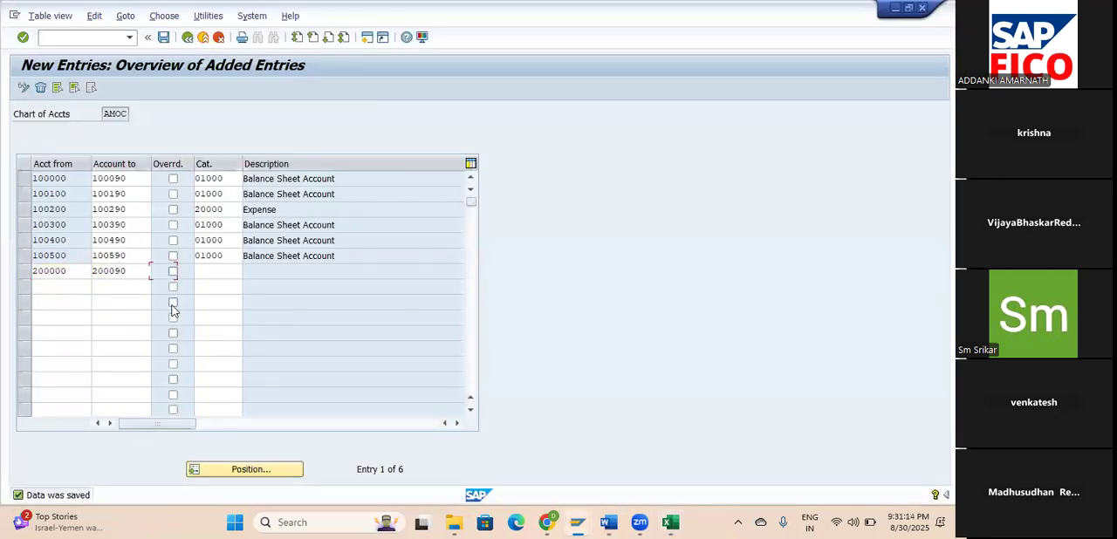
pyautogui.click(249, 272)
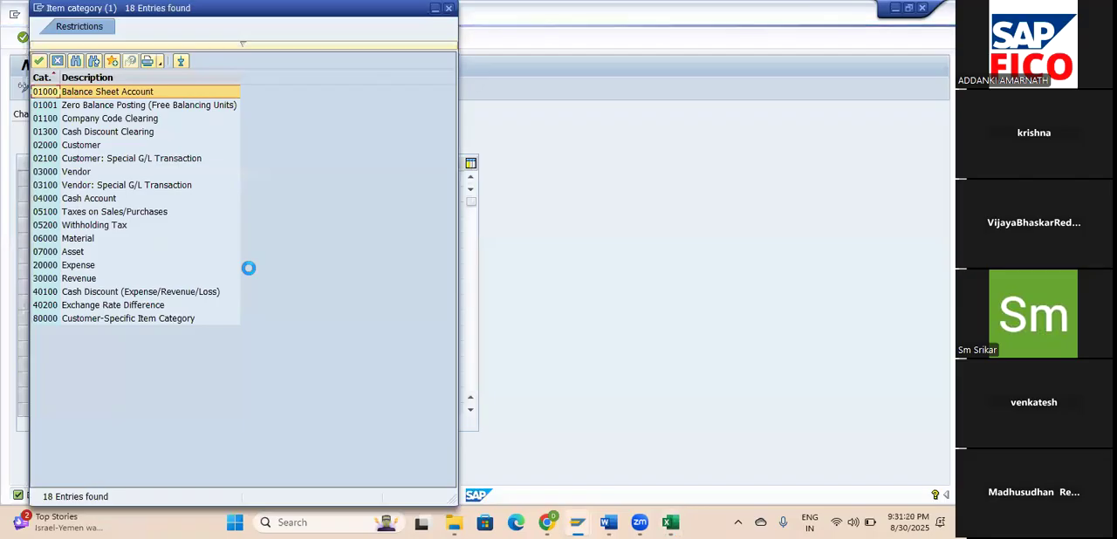
pyautogui.click(74, 252)
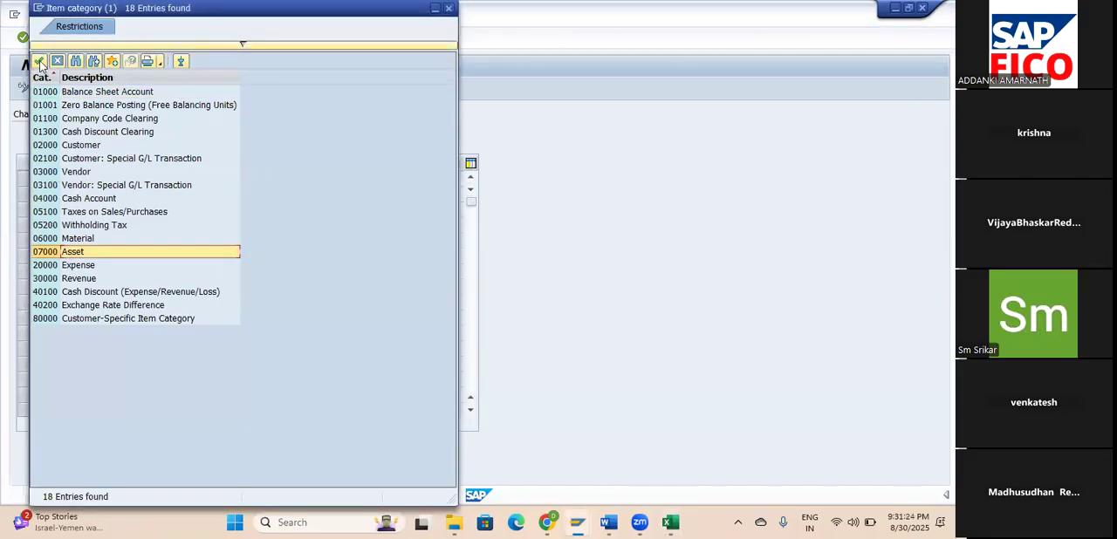
pyautogui.click(39, 62)
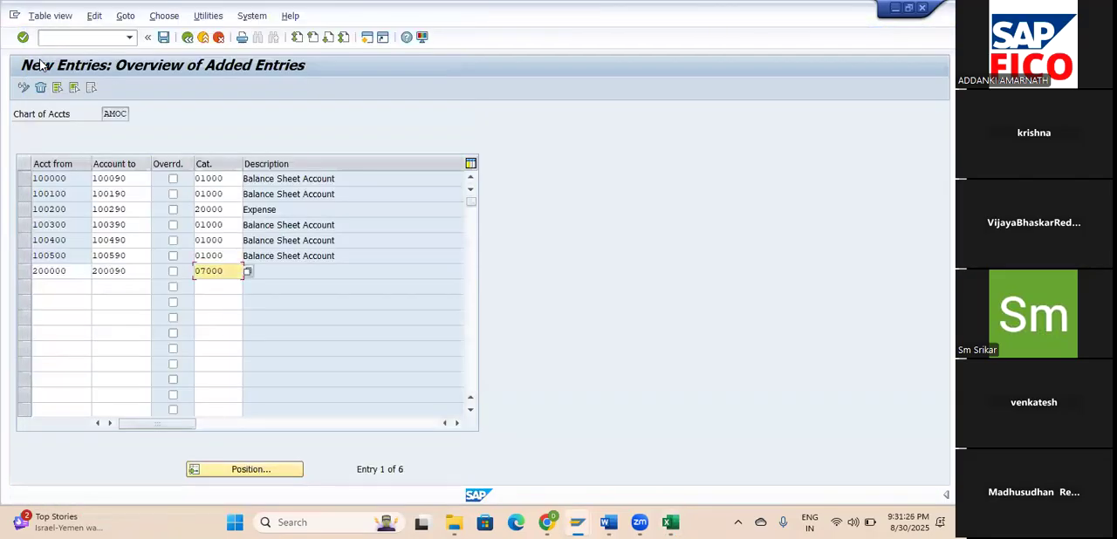
pyautogui.press('Return')
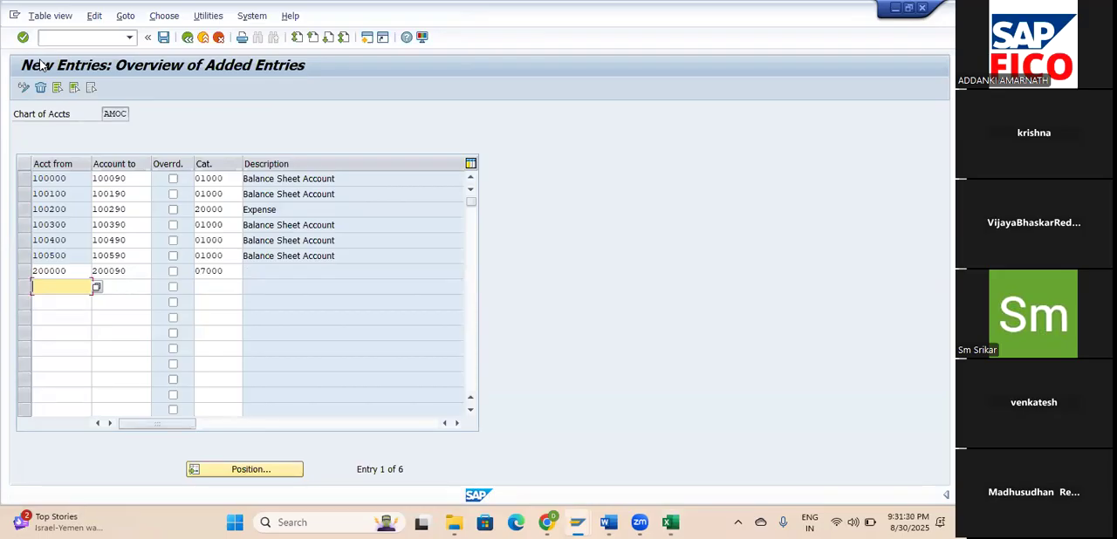
pyautogui.hotkey('alt', 'Tab')
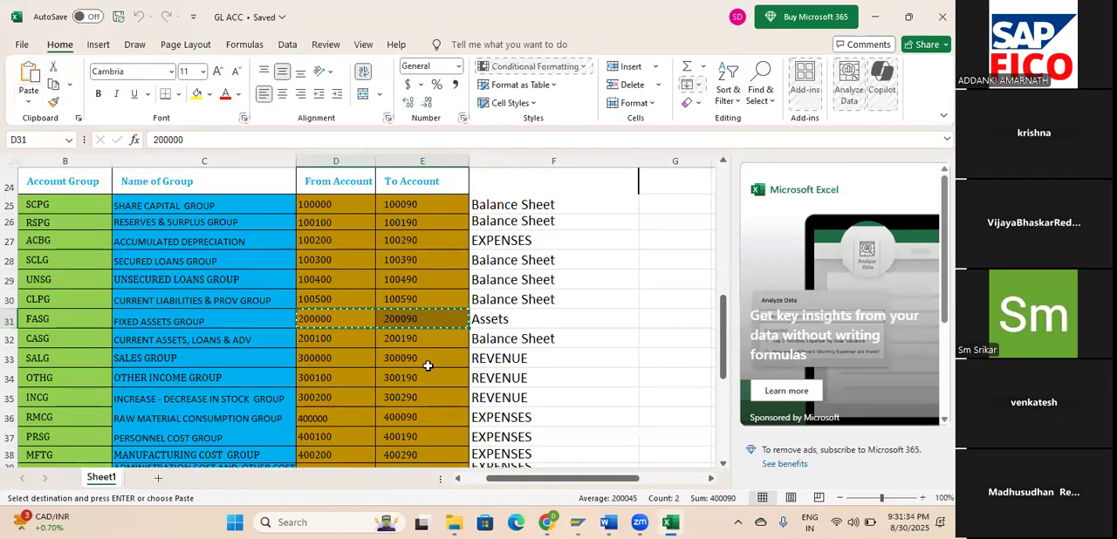
pyautogui.scroll(-2, 428, 365)
pyautogui.scroll(-1, 427, 365)
pyautogui.scroll(1, 427, 365)
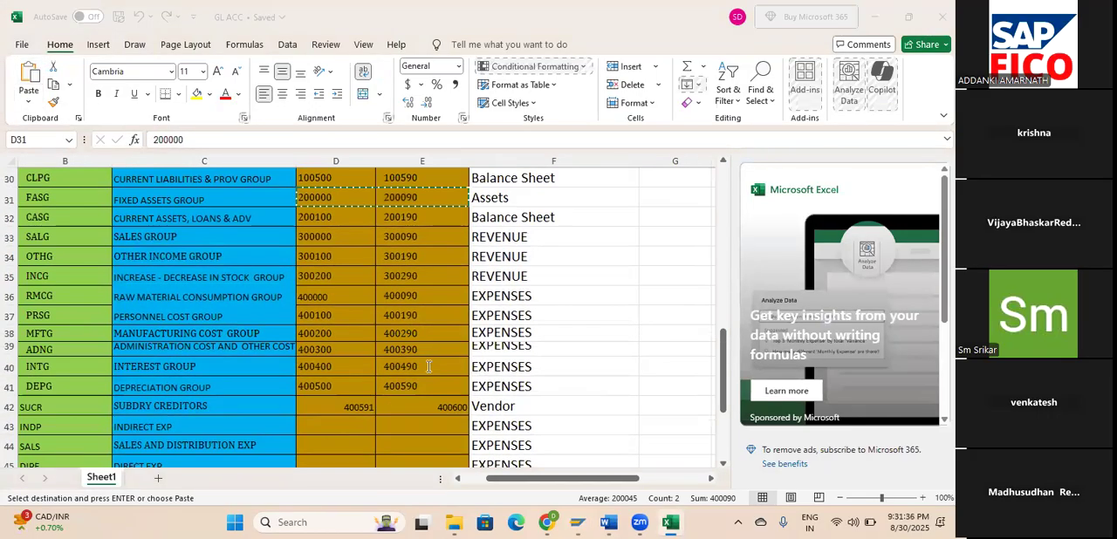
pyautogui.hotkey('alt', 'Tab')
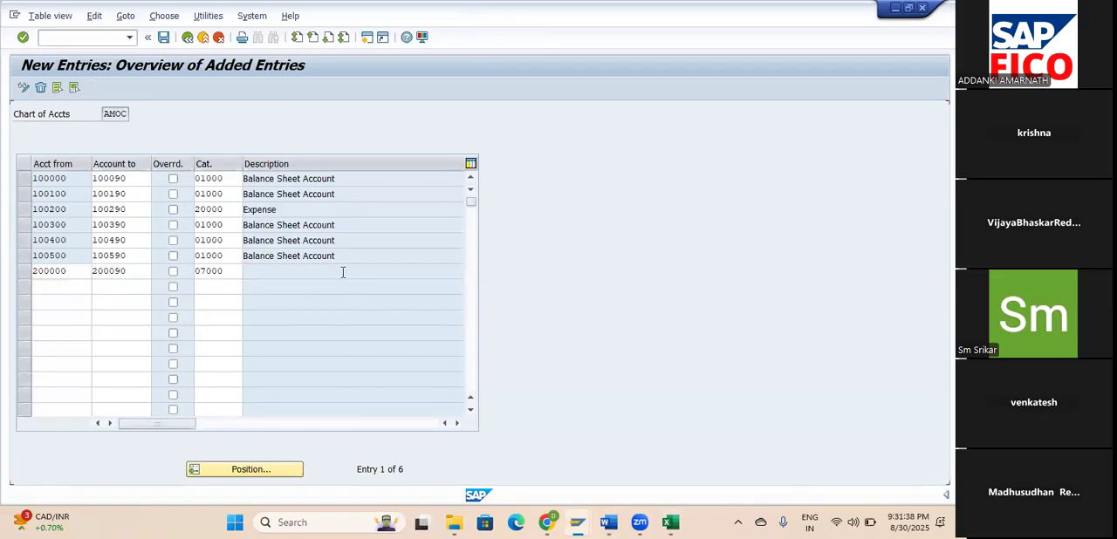
# Save the 200000–200090 asset entry, continuing past the customizing check and confirming the save.
pyautogui.press('Return')
pyautogui.click(163, 38)
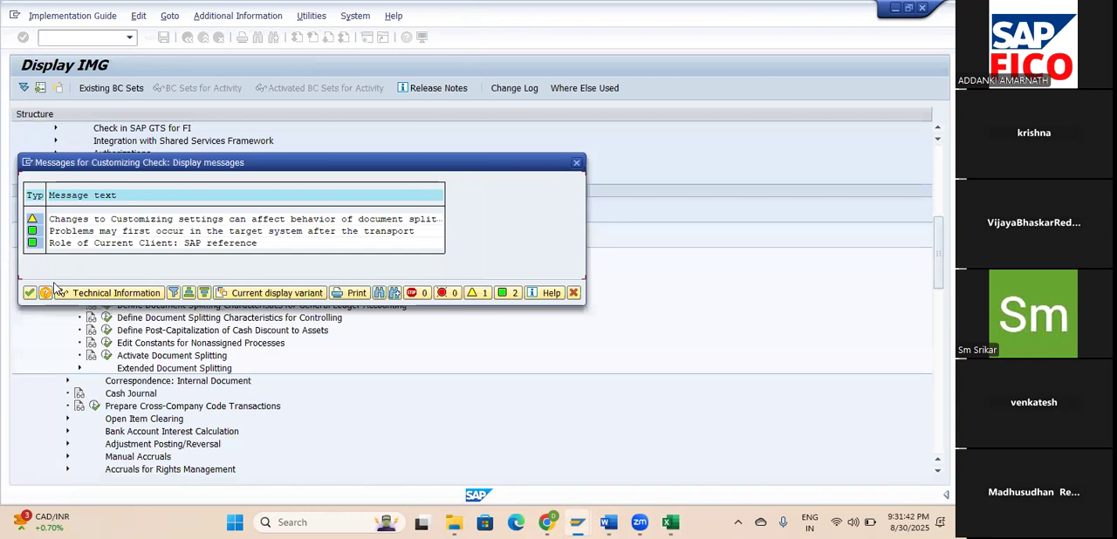
pyautogui.click(30, 292)
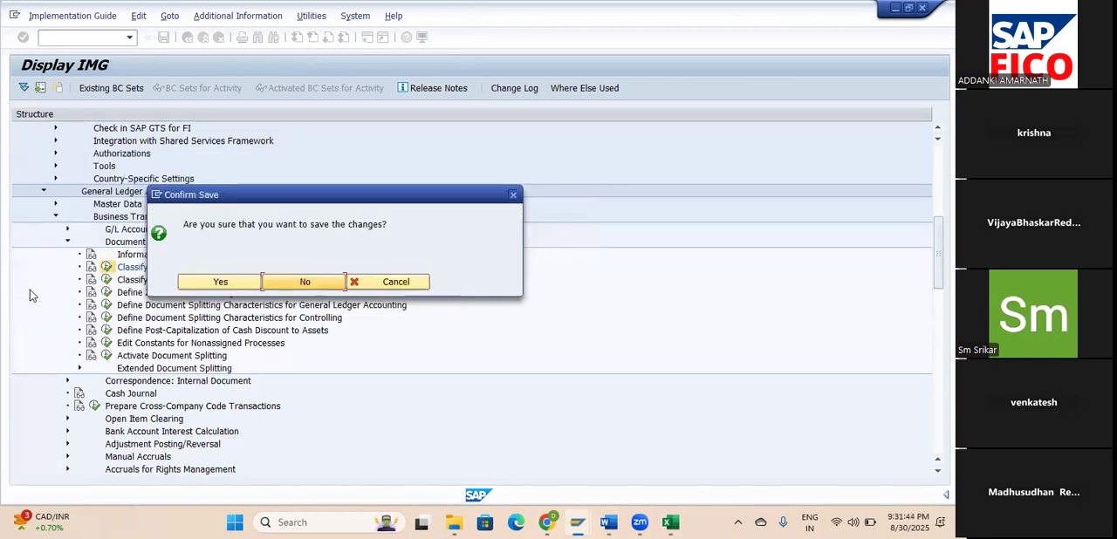
pyautogui.click(218, 282)
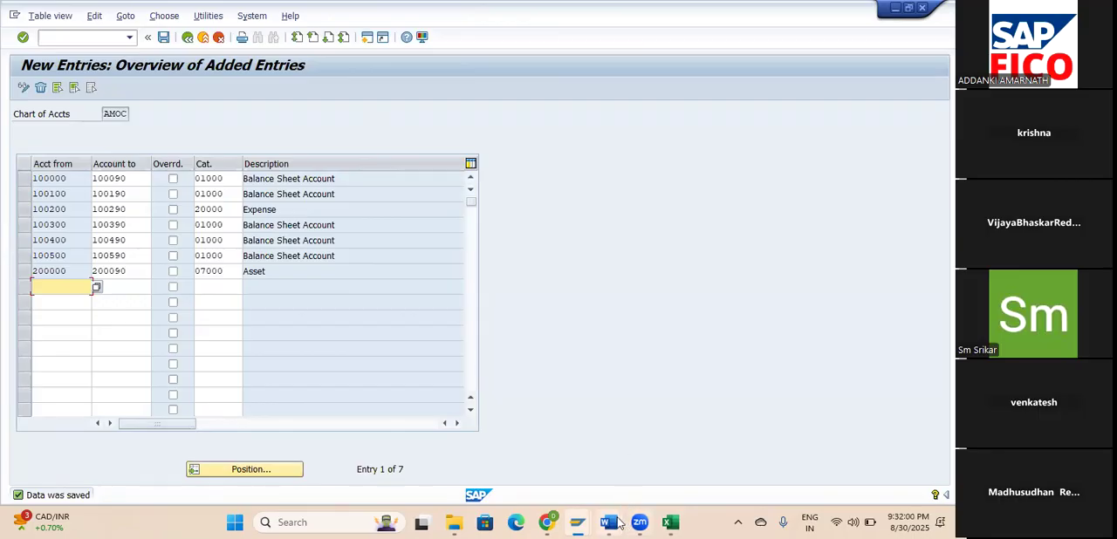
# Switch to the NOT document in Word and review its notes on zero balance accounts and the meaning of document types.
pyautogui.moveTo(608, 522)
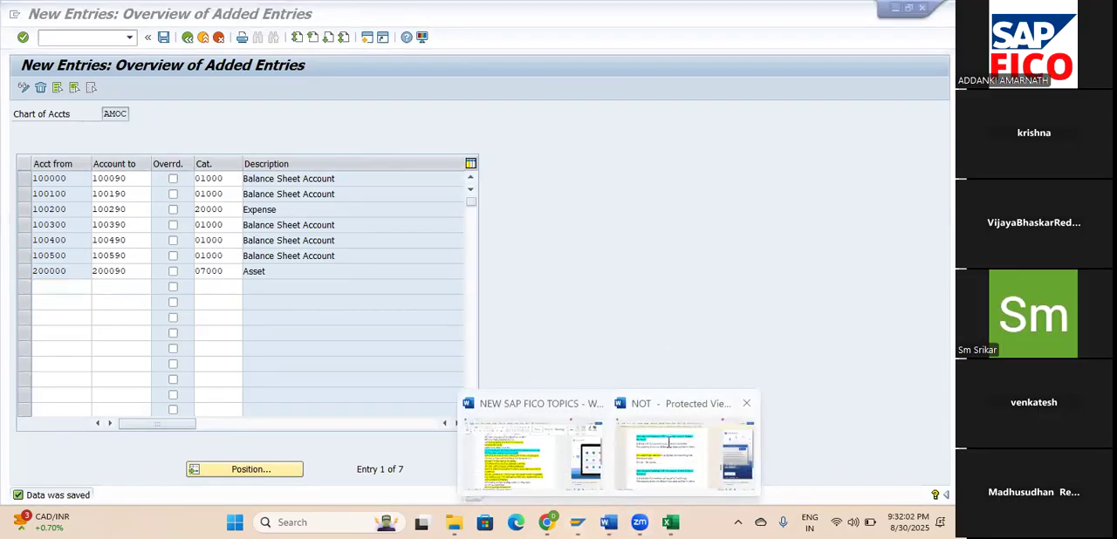
pyautogui.click(669, 442)
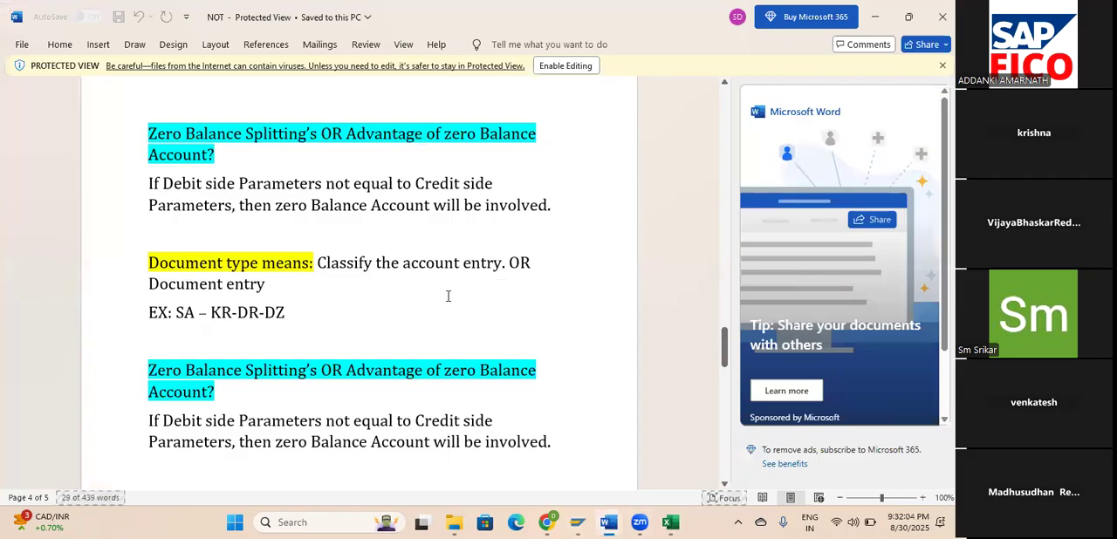
pyautogui.scroll(-1, 448, 297)
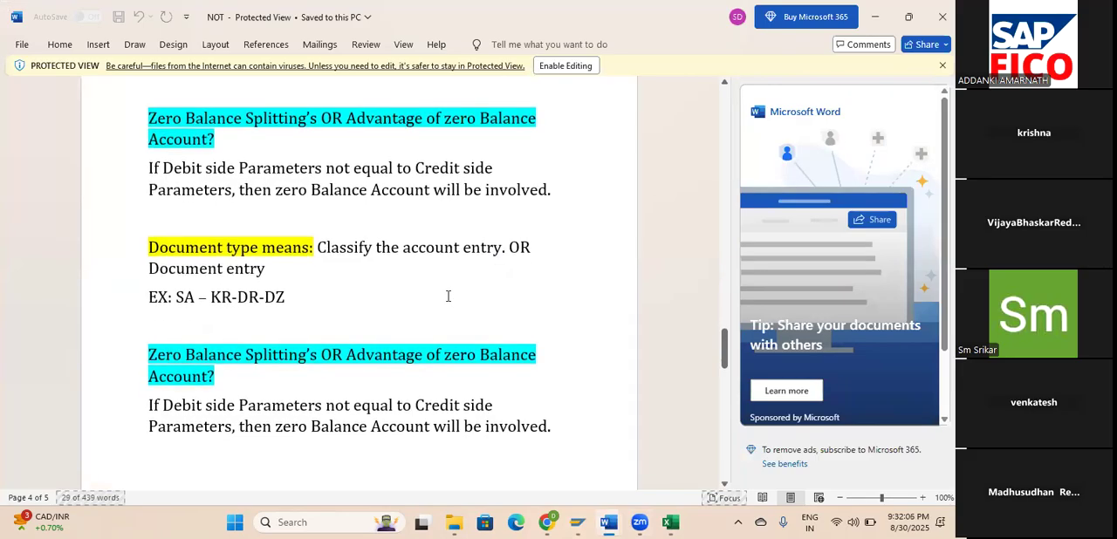
pyautogui.scroll(-10, 448, 297)
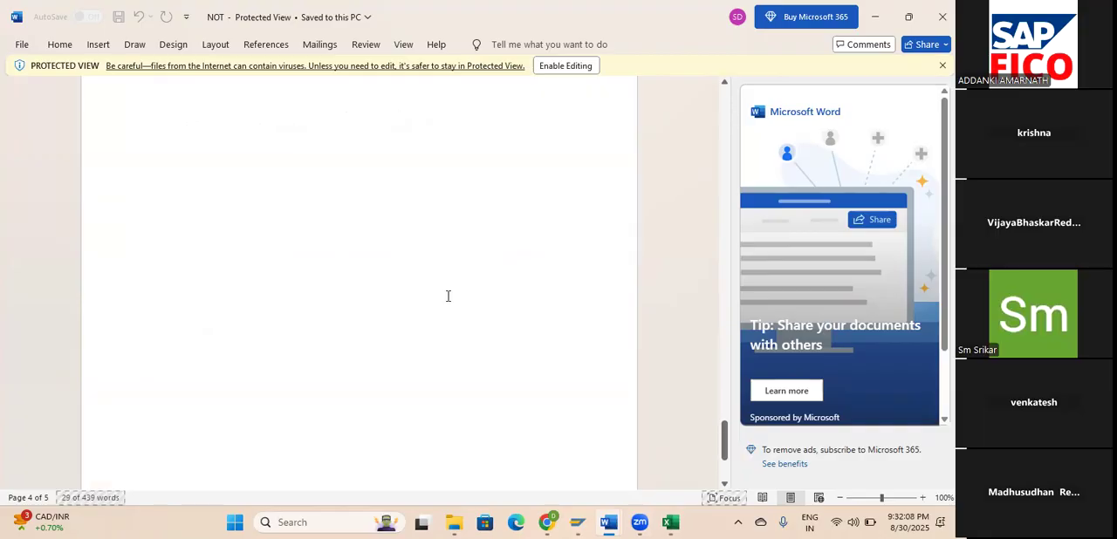
pyautogui.scroll(8, 447, 297)
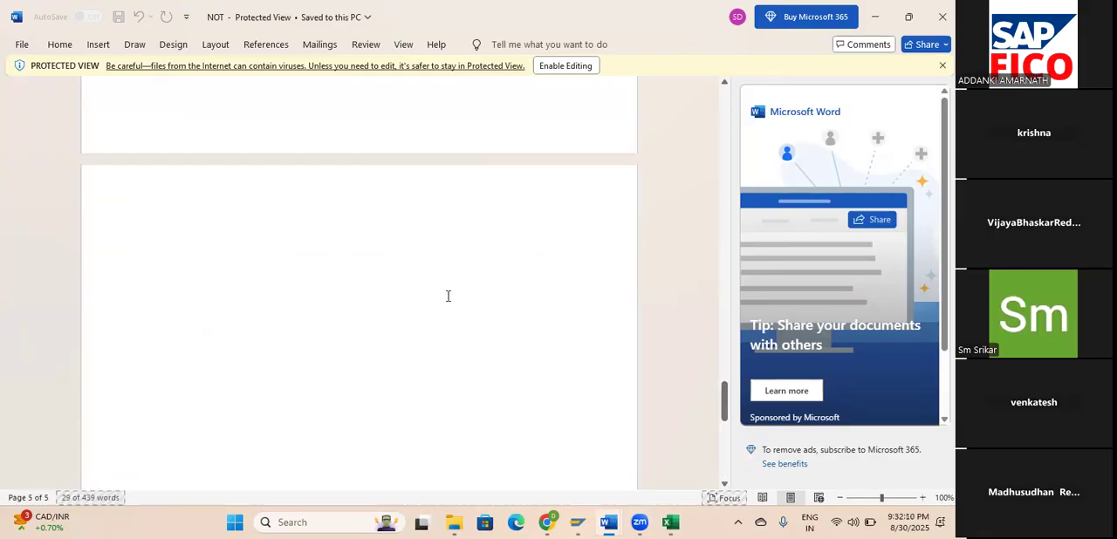
pyautogui.scroll(10, 448, 296)
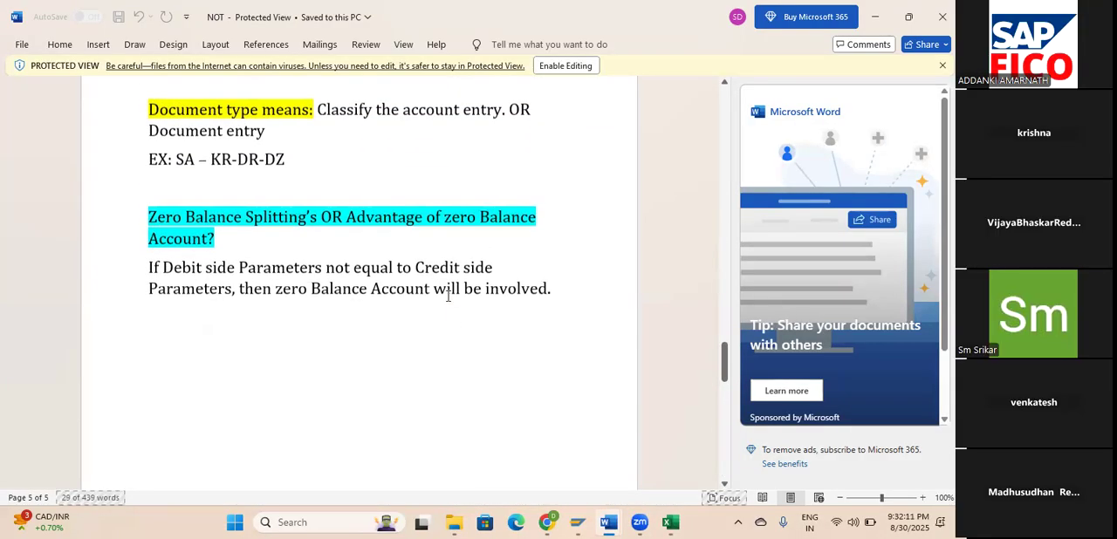
pyautogui.scroll(5, 448, 297)
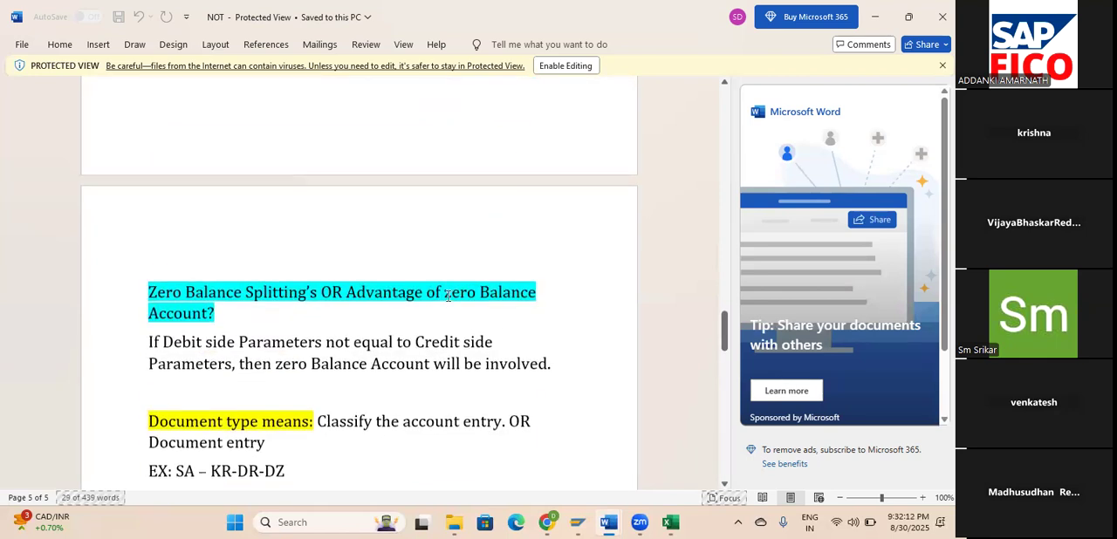
pyautogui.scroll(5, 447, 296)
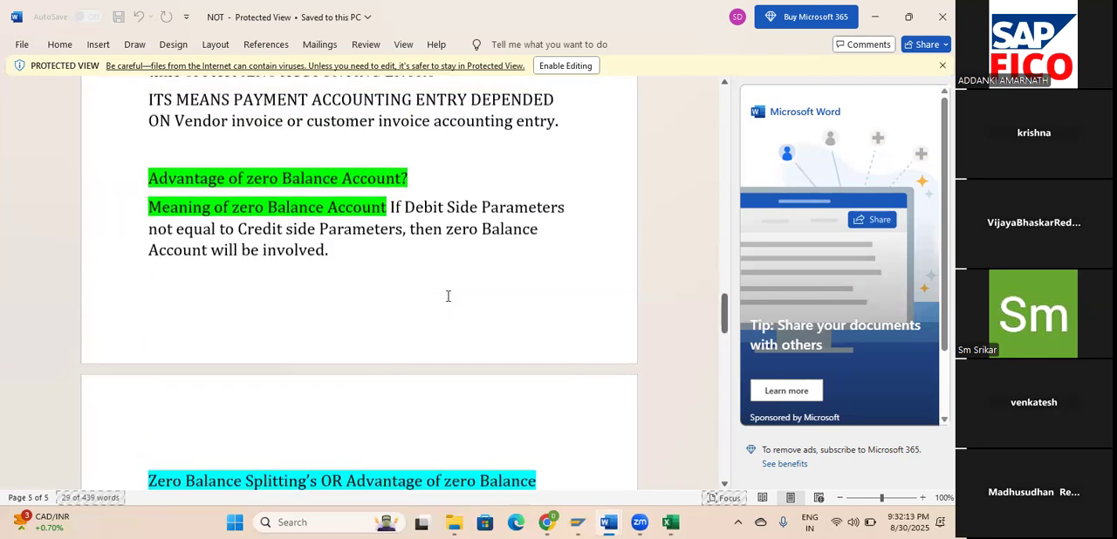
pyautogui.scroll(-10, 448, 296)
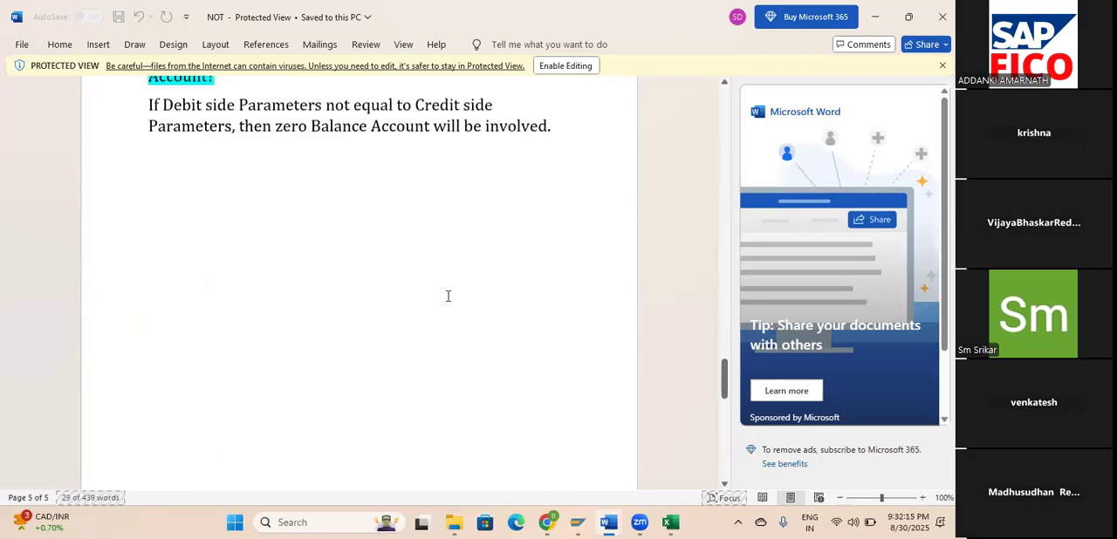
pyautogui.scroll(-12, 448, 297)
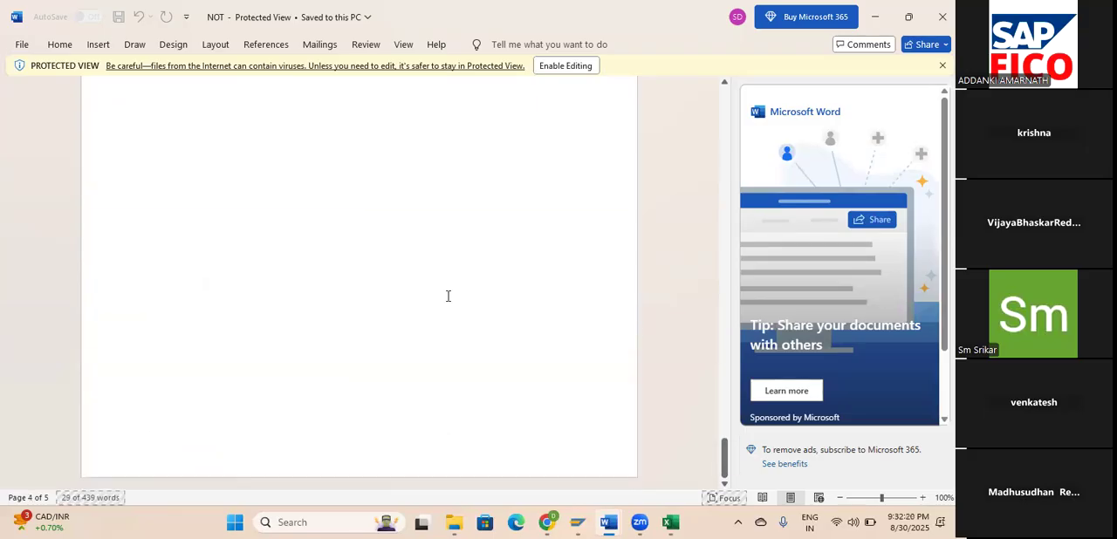
pyautogui.scroll(-1, 448, 297)
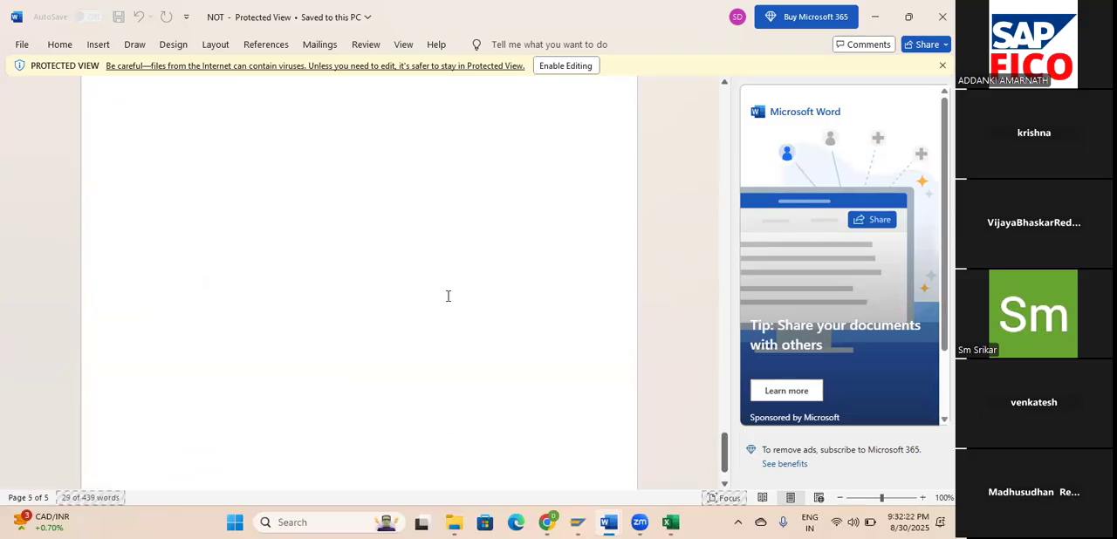
pyautogui.scroll(3, 447, 297)
pyautogui.scroll(2, 447, 296)
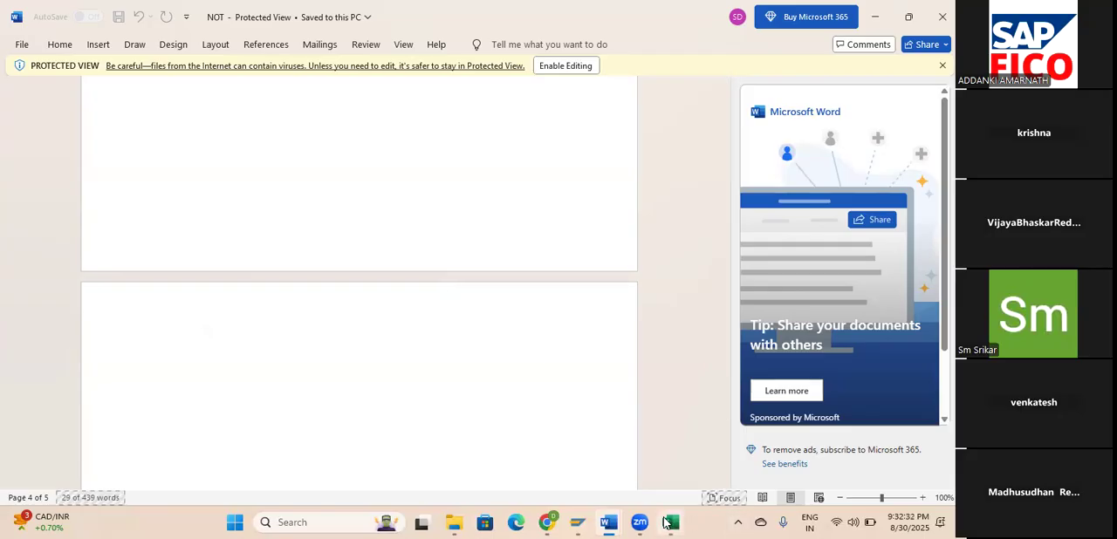
# Return to SAP, leave the G/L account classification, and open Classify Document Types for Document Splitting from the IMG.
pyautogui.click(578, 522)
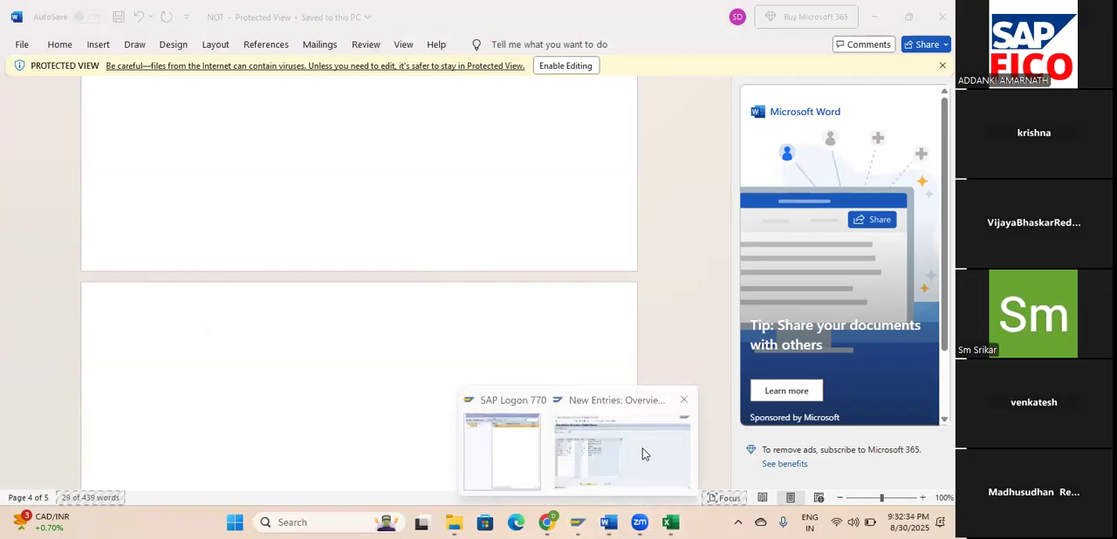
pyautogui.click(642, 454)
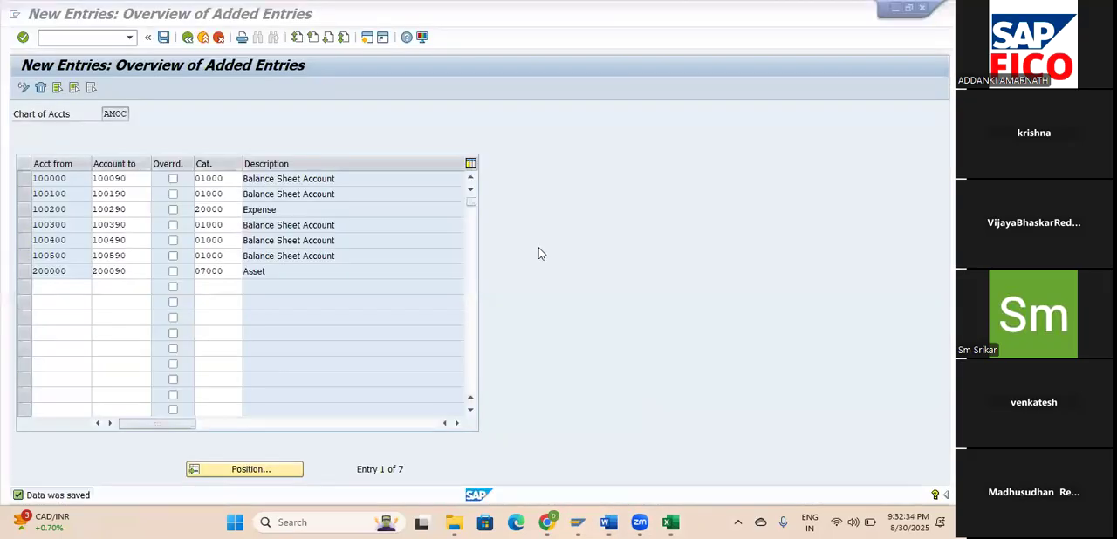
pyautogui.click(187, 37)
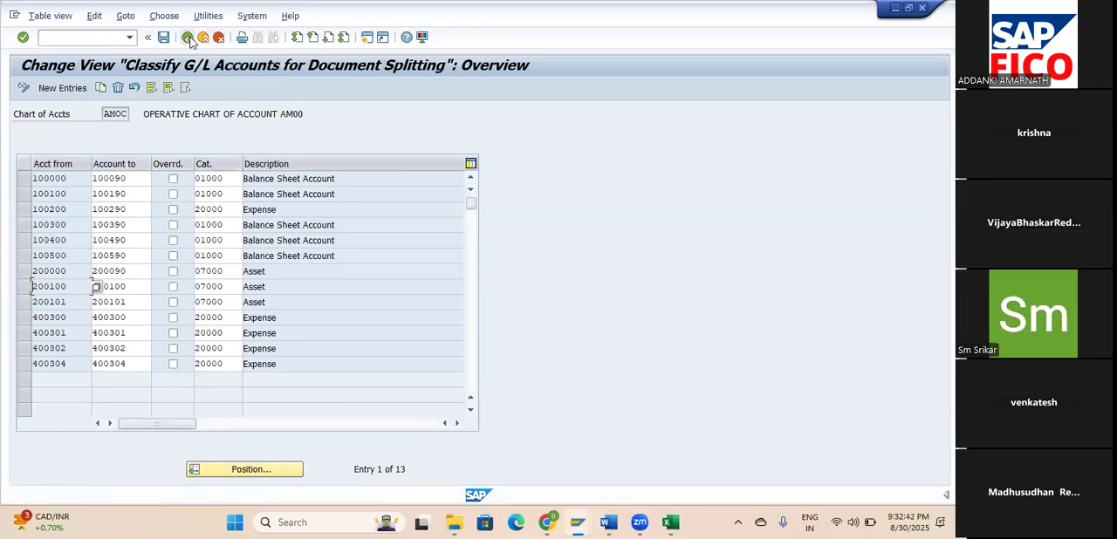
pyautogui.click(187, 40)
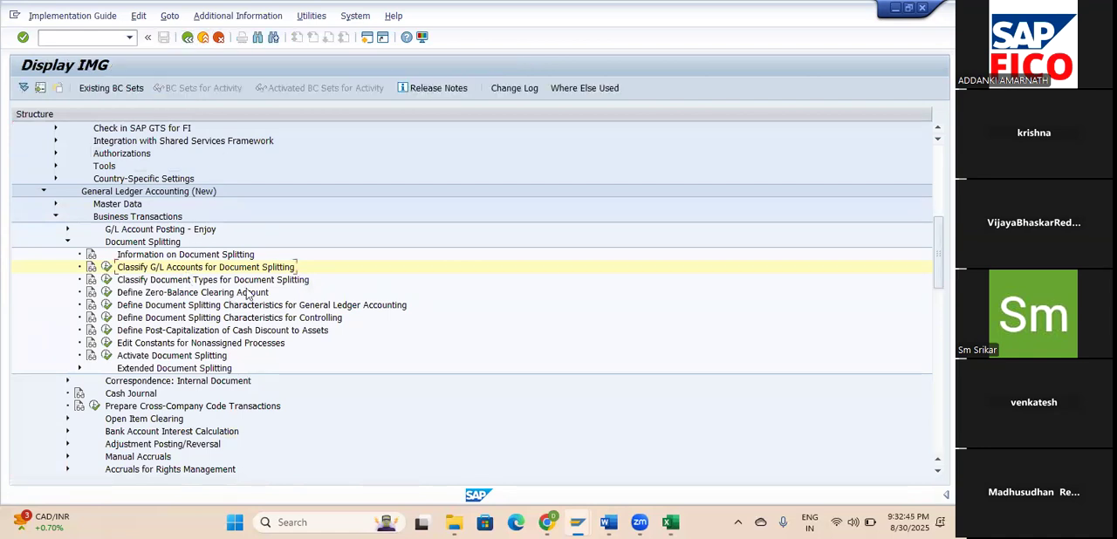
pyautogui.click(107, 280)
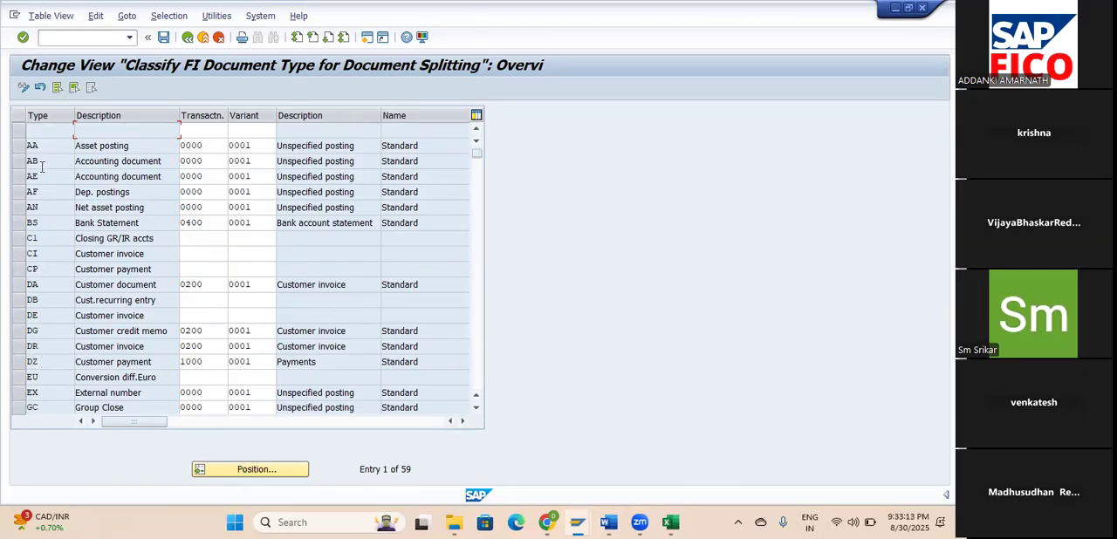
# Position the document type list at SA and select the G/L account document row.
pyautogui.click(278, 469)
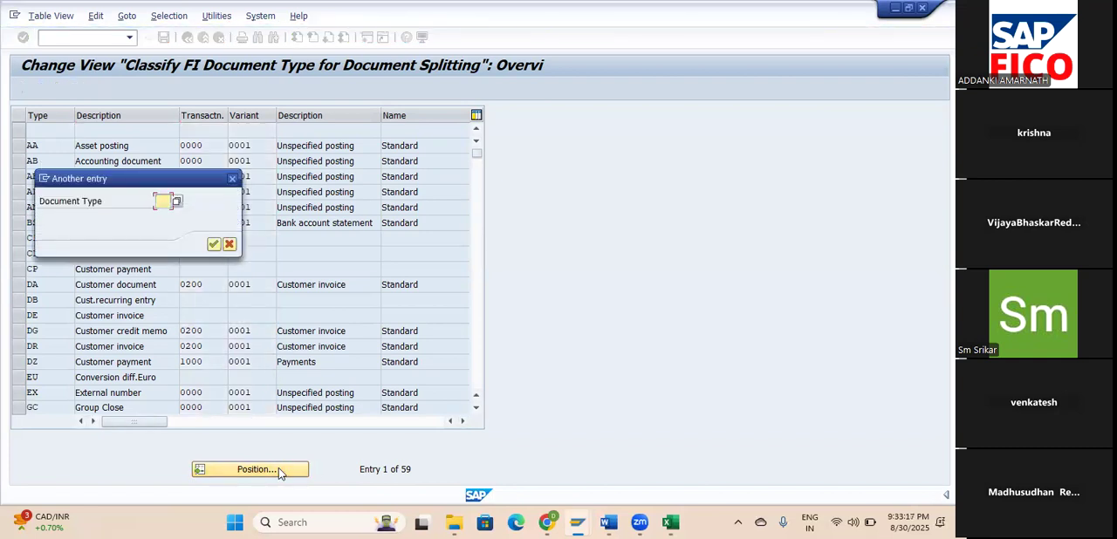
pyautogui.write('SA')
pyautogui.click(213, 244)
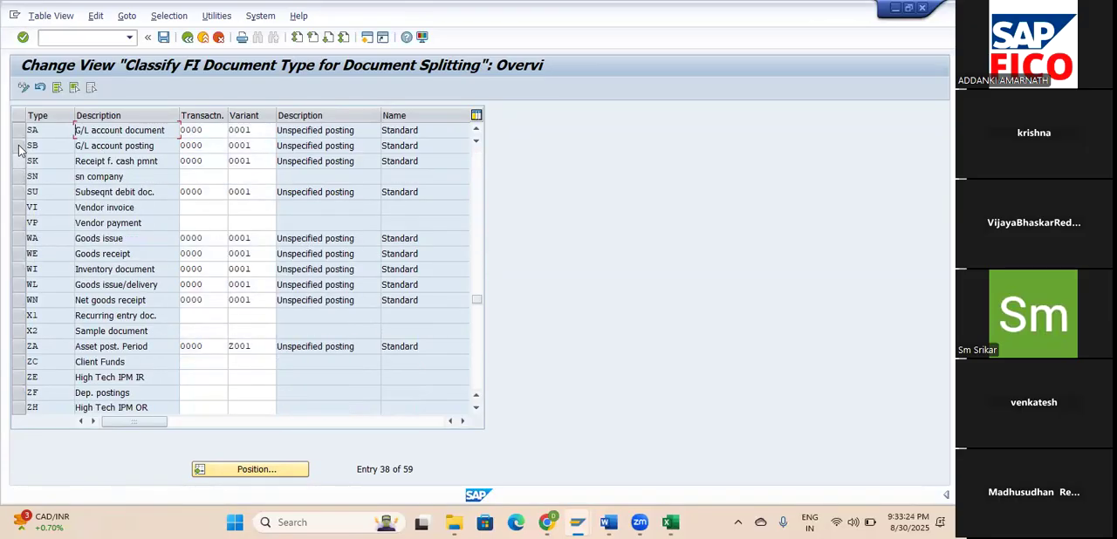
pyautogui.click(19, 131)
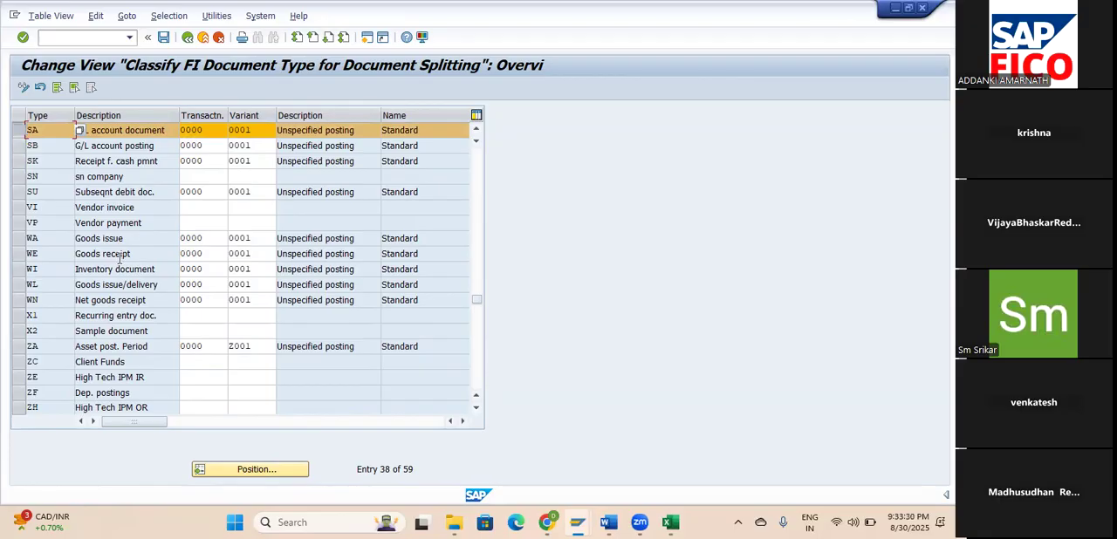
# Position the list at document type KR, select the vendor invoice row, and point out the KZ vendor payment entry.
pyautogui.click(246, 471)
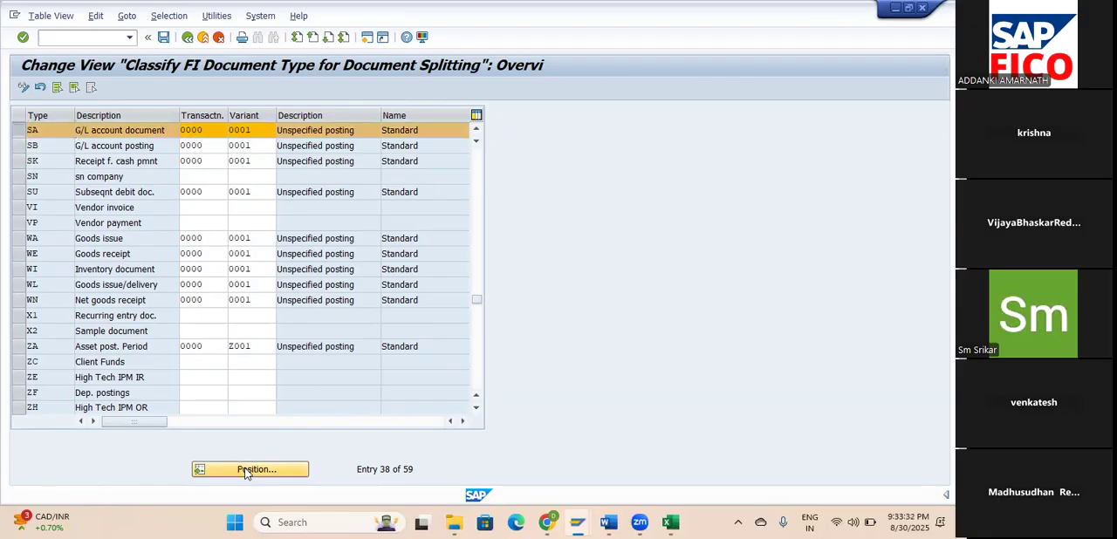
pyautogui.write('KR')
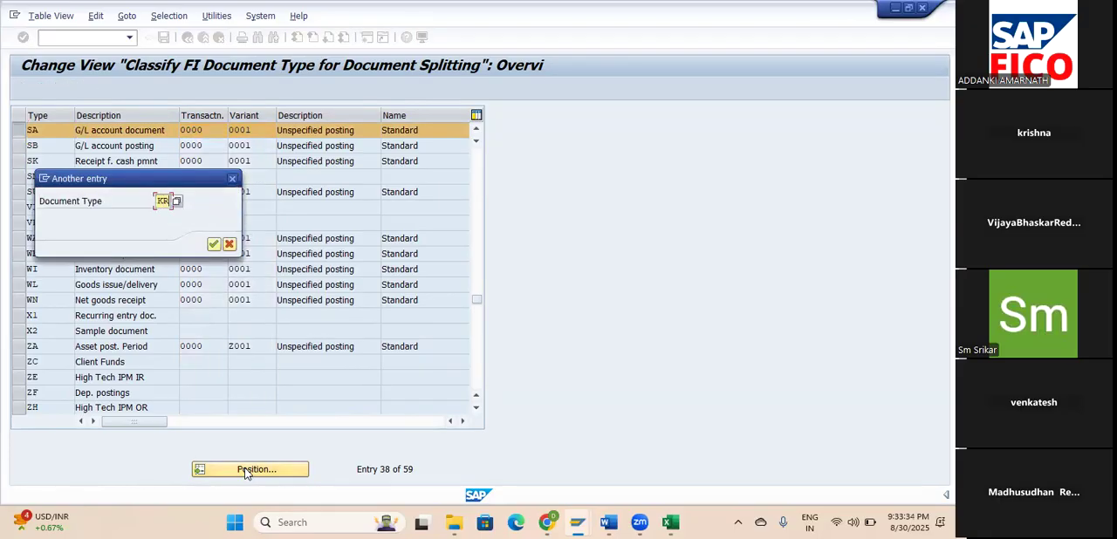
pyautogui.press('Tab')
pyautogui.click(214, 244)
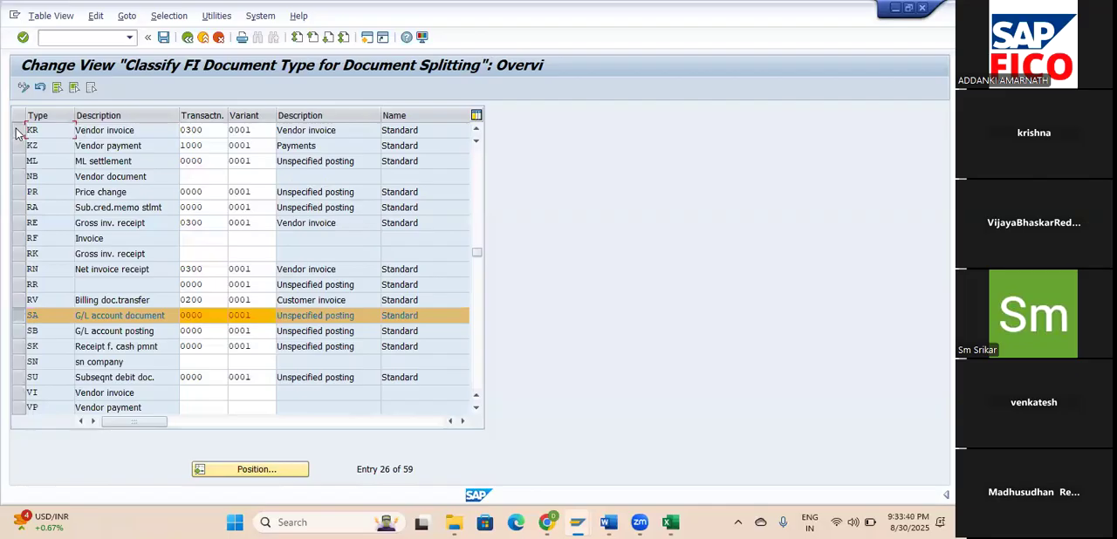
pyautogui.click(18, 130)
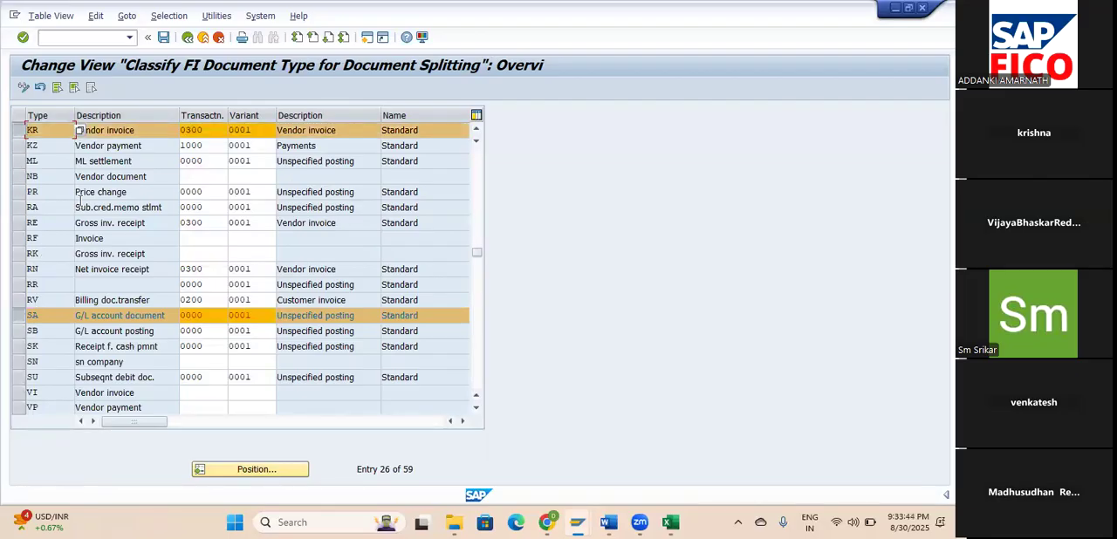
pyautogui.click(113, 144)
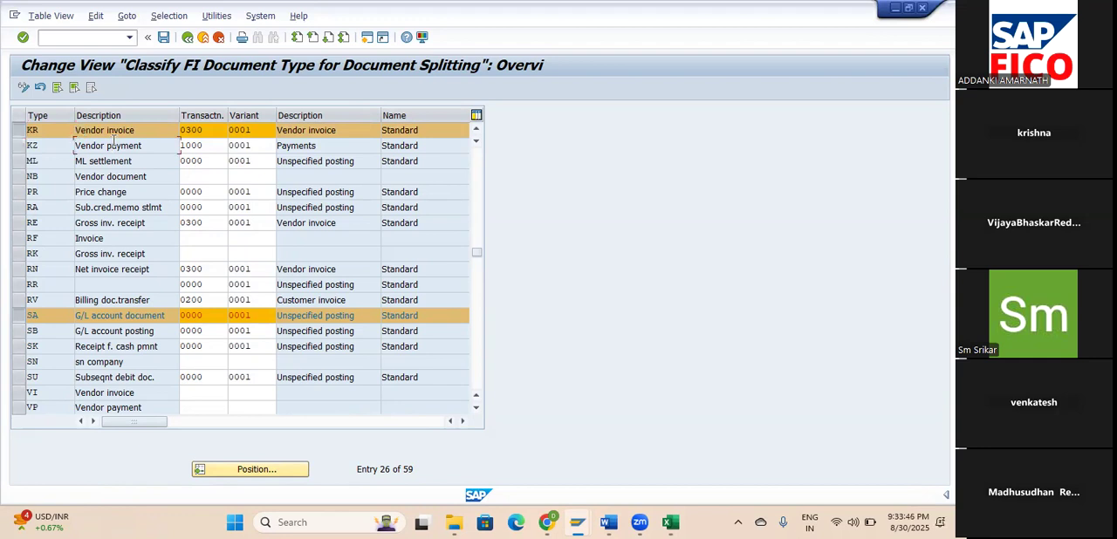
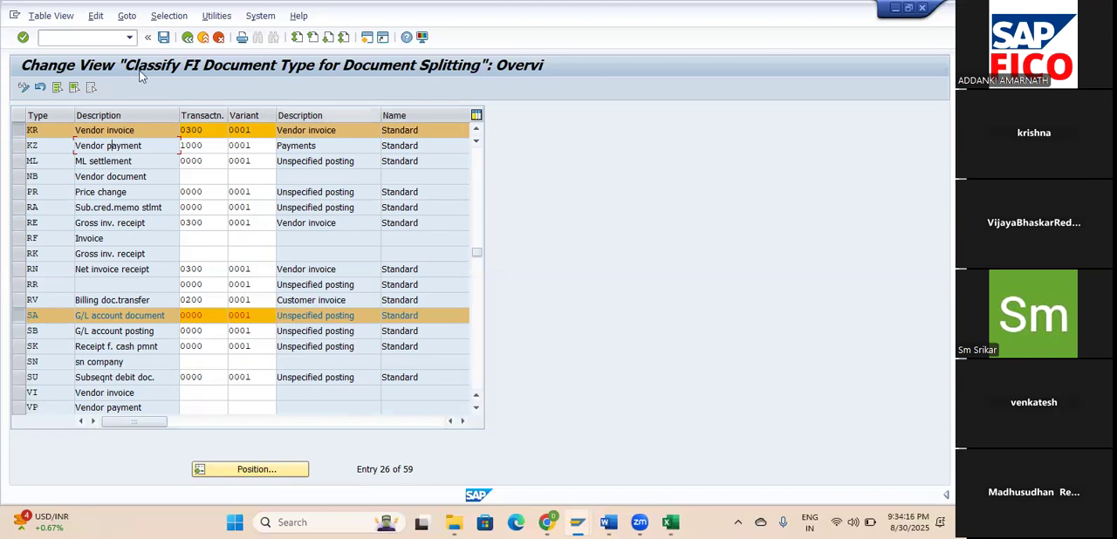
# Leave the document type classification and open a new SAP session.
pyautogui.click(188, 38)
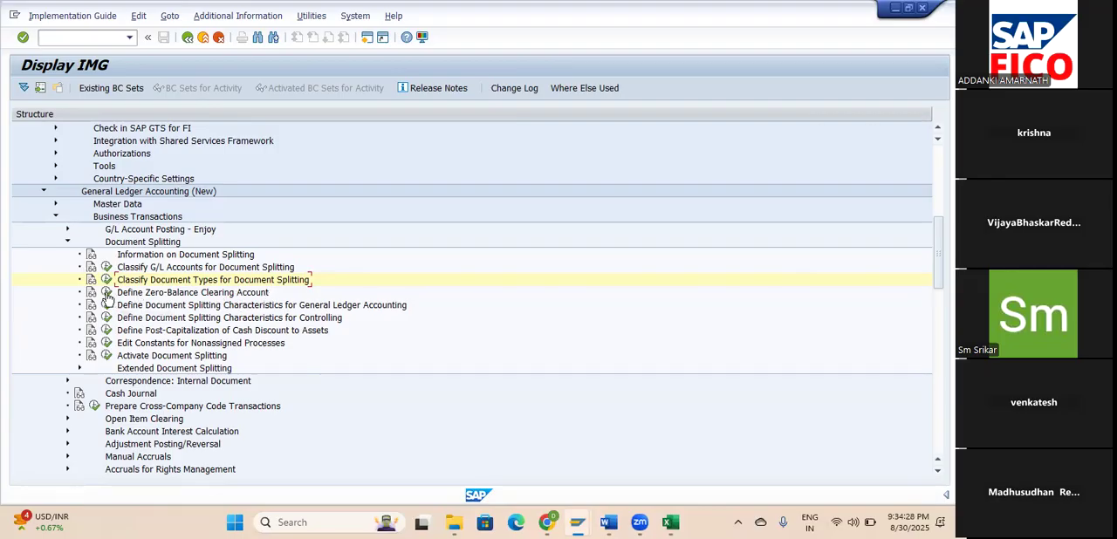
pyautogui.hotkey('ctrl', 'n')
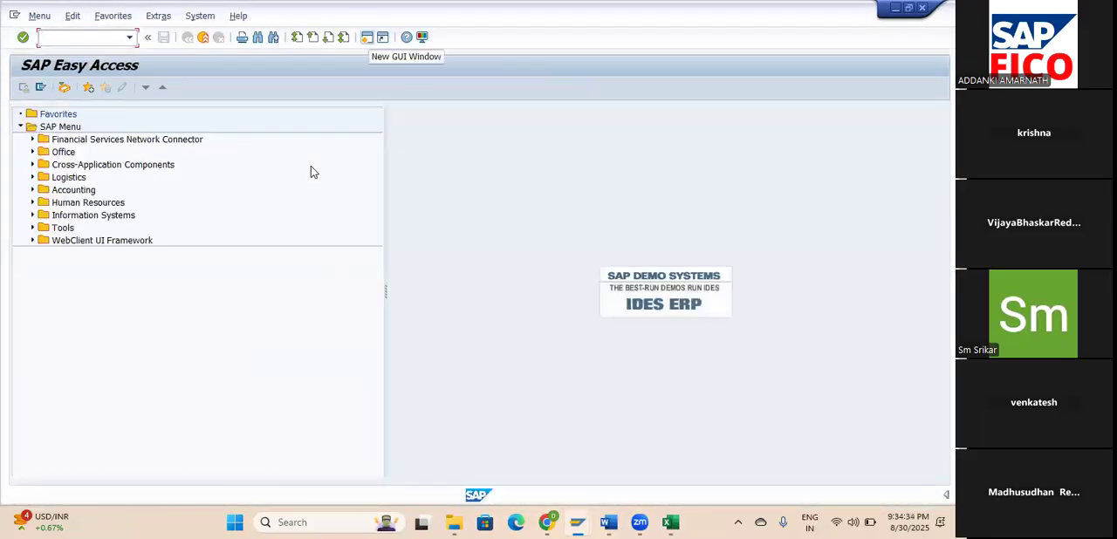
pyautogui.click(32, 191)
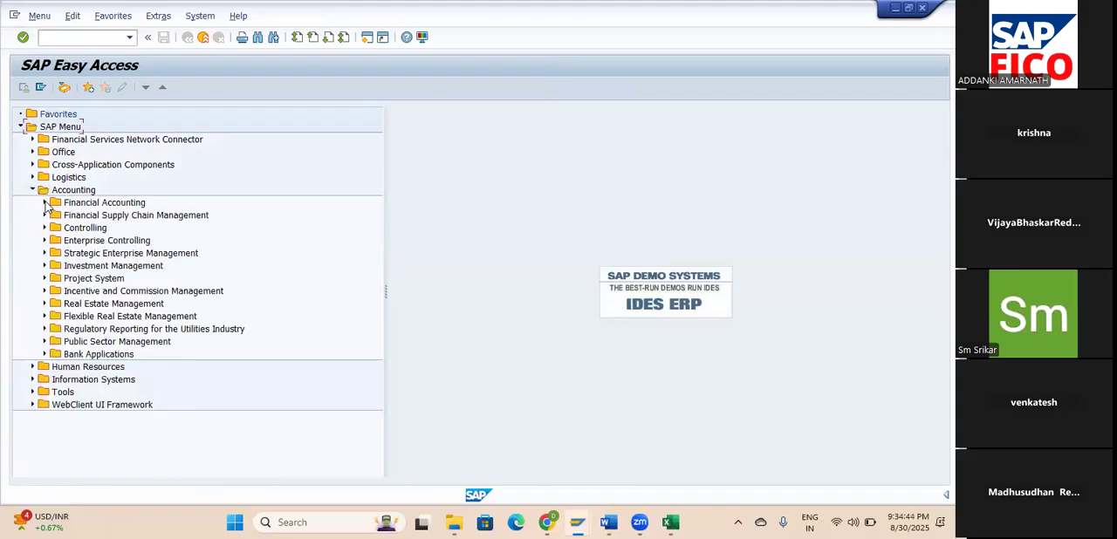
pyautogui.click(45, 203)
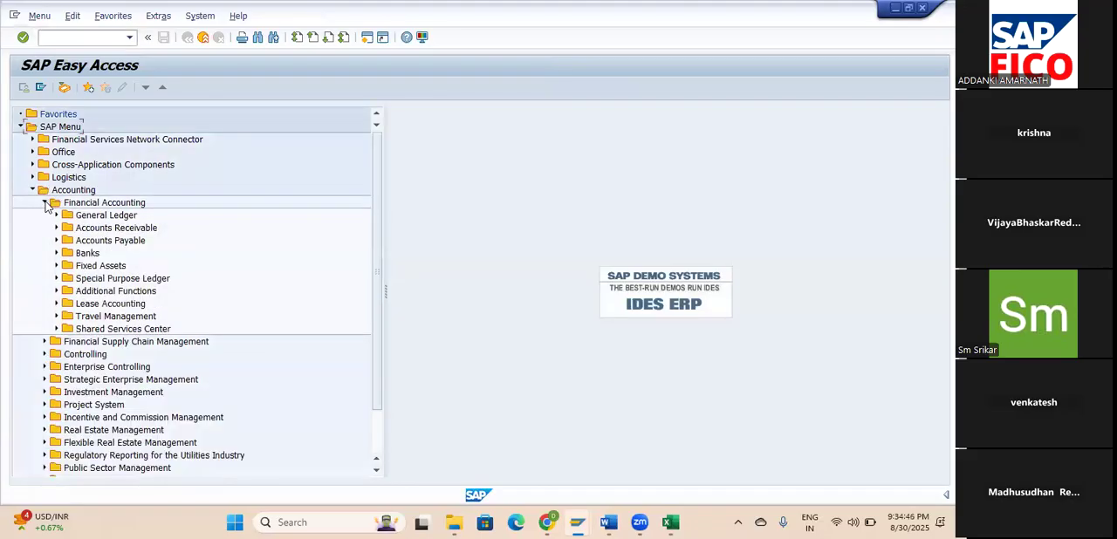
pyautogui.click(45, 203)
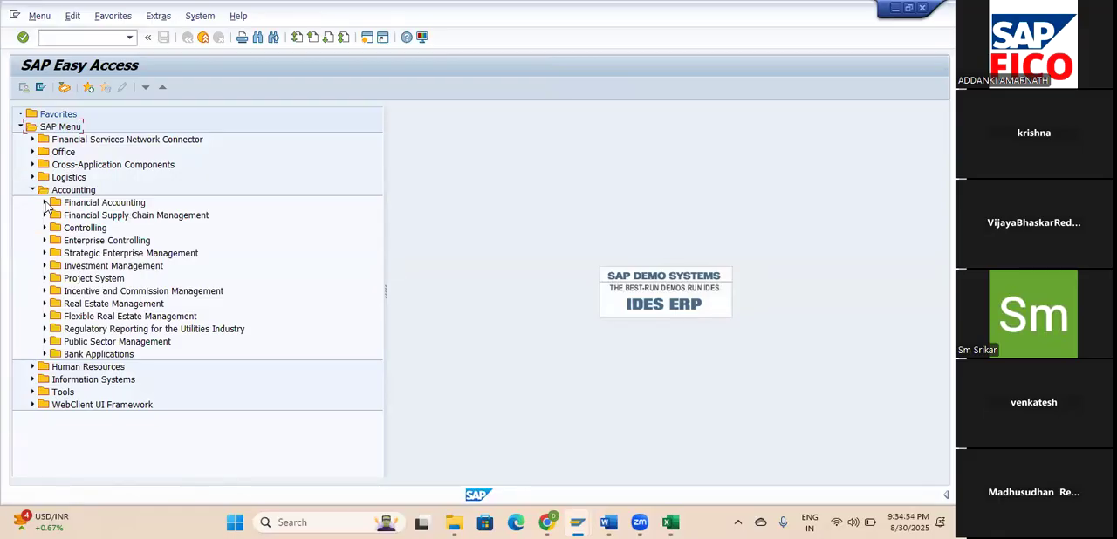
pyautogui.click(33, 190)
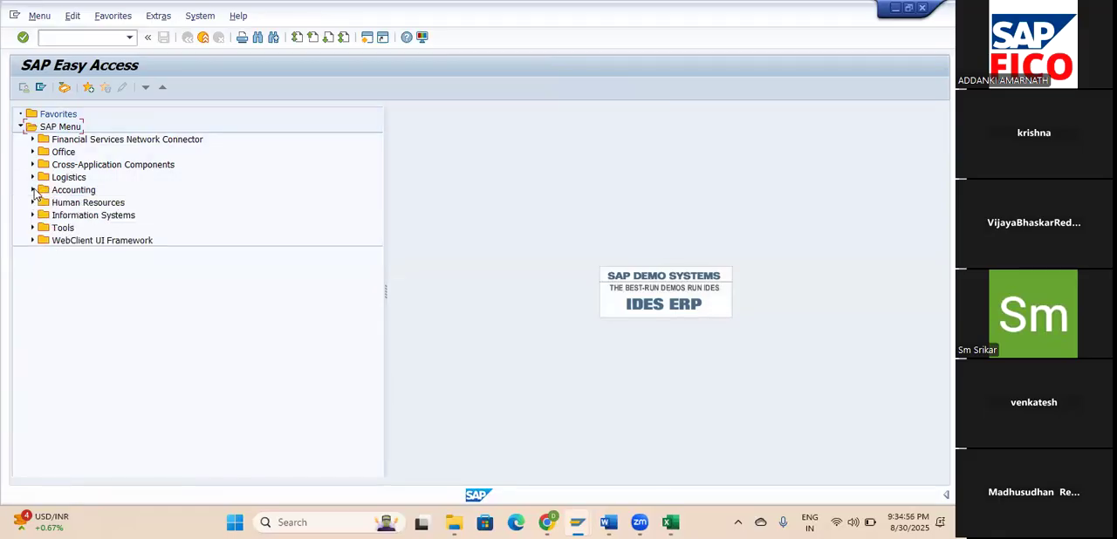
# Run transaction FS00 and list the existing accounts in the CURRENT LIABILITIES & PROV GRO group.
pyautogui.write('/NFS00')
pyautogui.press('Return')
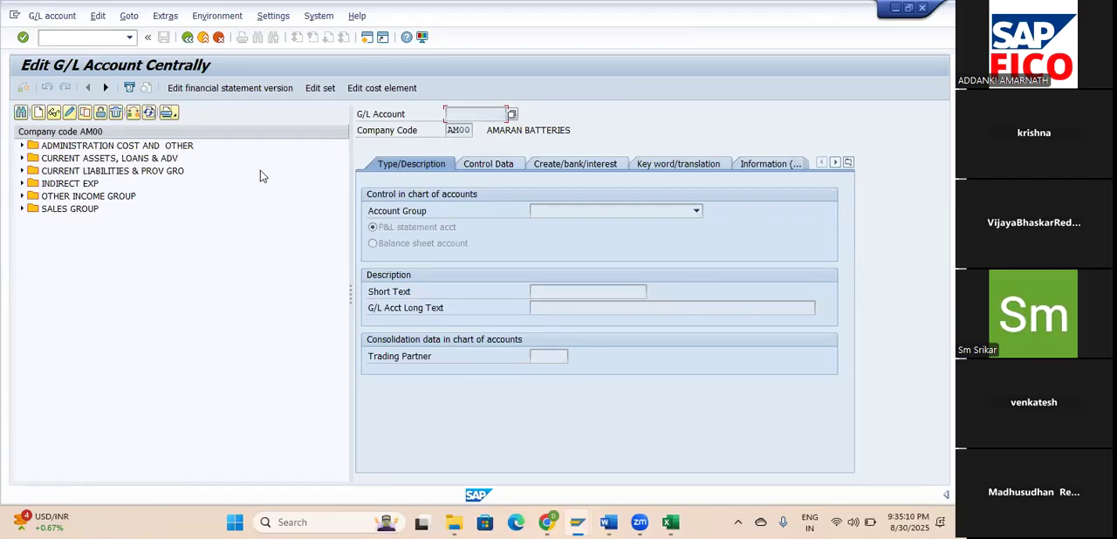
pyautogui.click(23, 171)
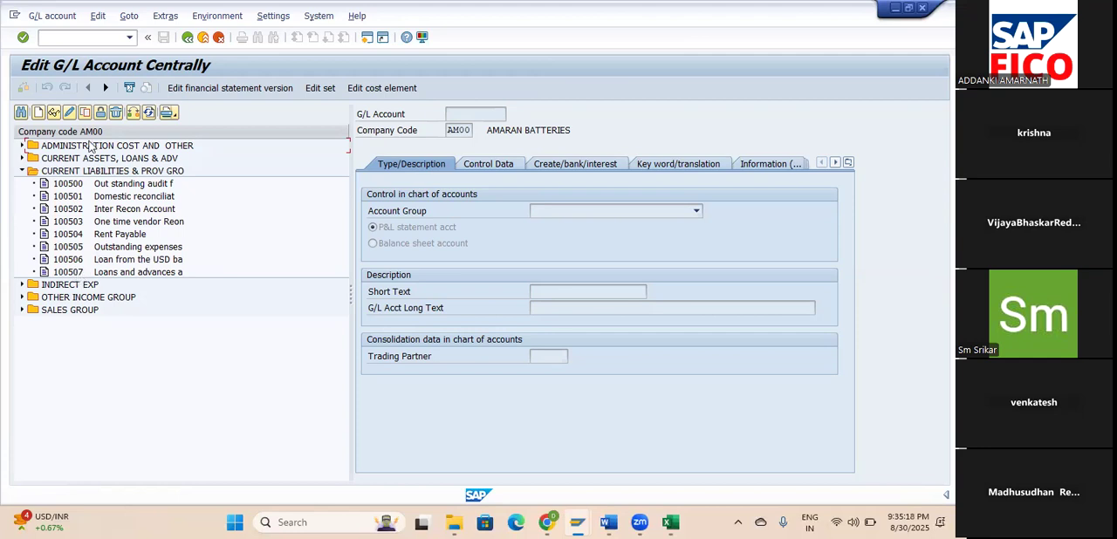
# Start creating G/L account 100508 in company code AM00 and assign it to account group CURRENT LIABILITIES & PROV GRO.
pyautogui.click(39, 114)
pyautogui.write('100508')
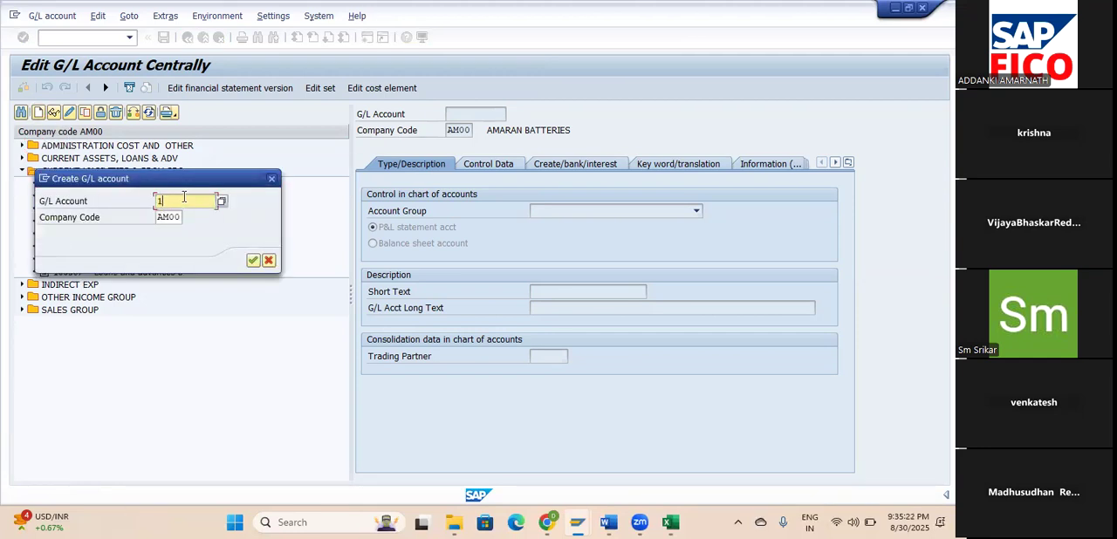
pyautogui.click(252, 260)
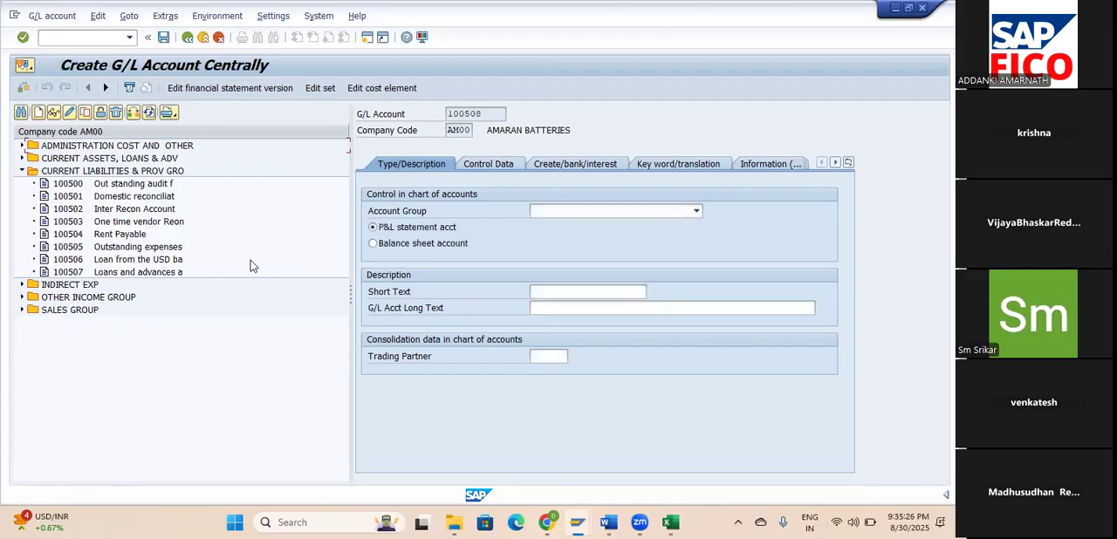
pyautogui.click(555, 214)
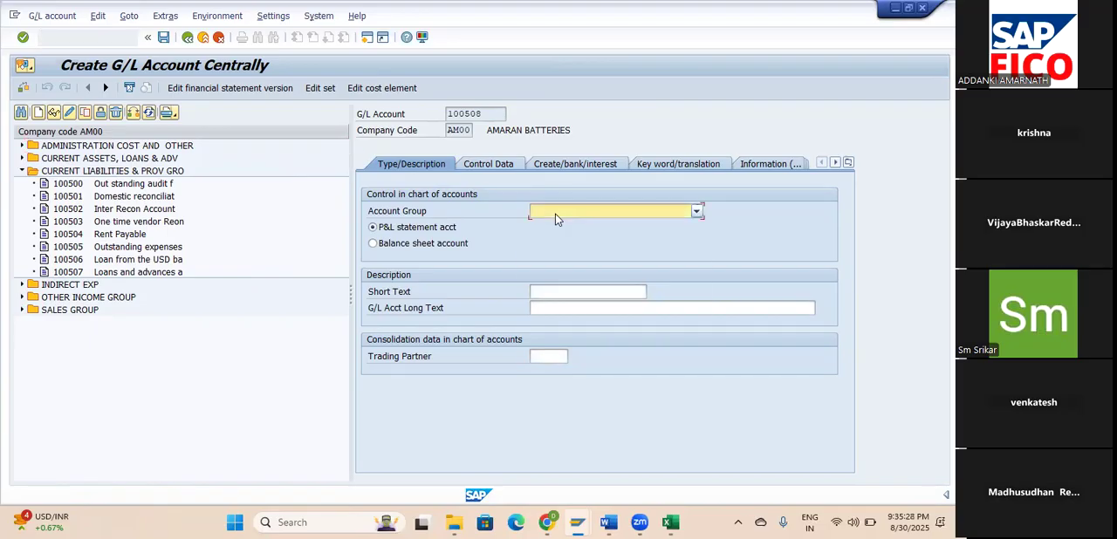
pyautogui.click(555, 213)
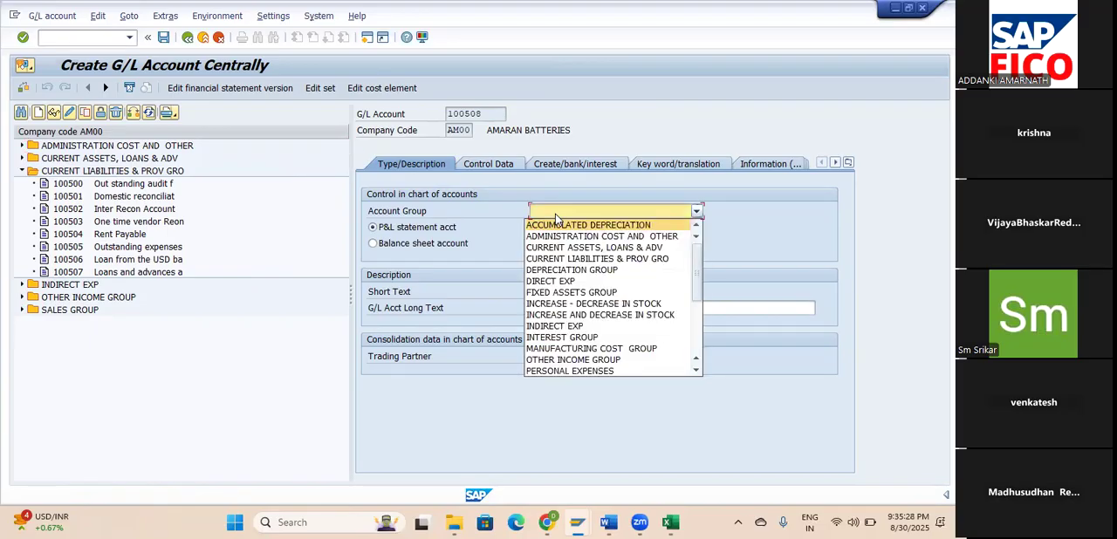
pyautogui.click(567, 259)
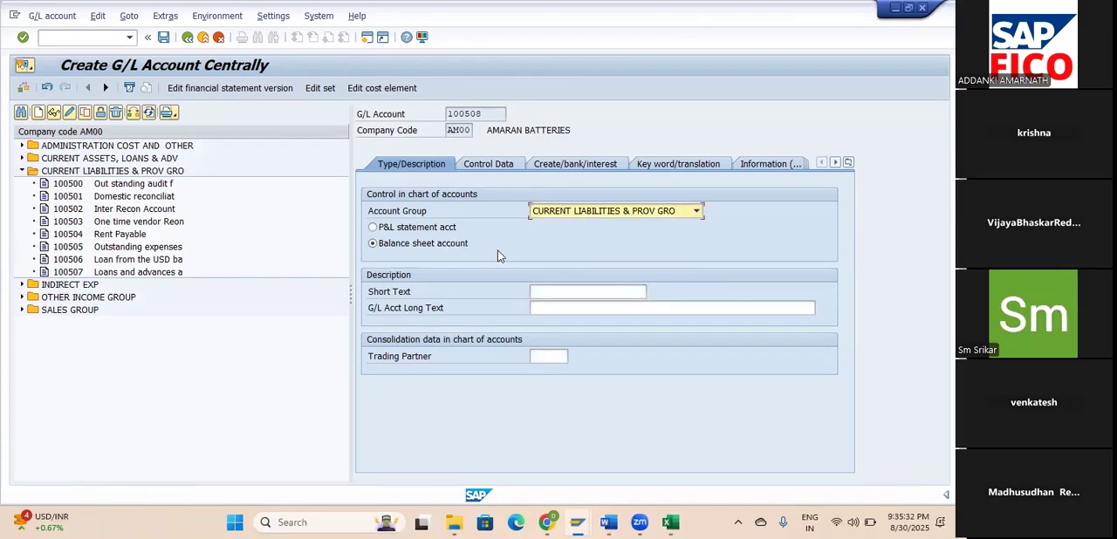
# Describe the new account with short text "Zero balance account" and long text "Zero balance clearing account".
pyautogui.click(555, 295)
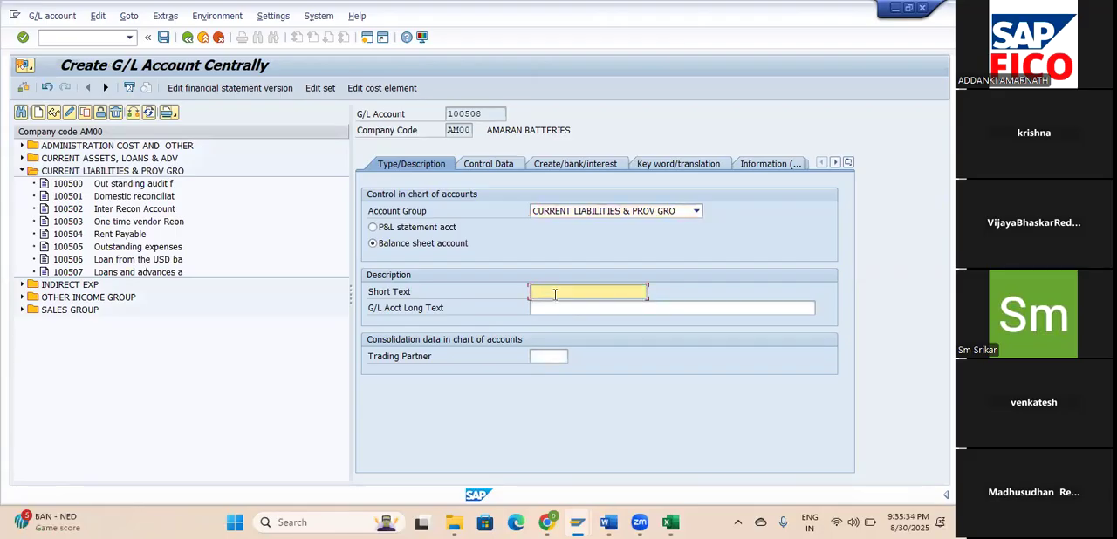
pyautogui.write('Zero Balance account')
pyautogui.press('Tab')
pyautogui.write('Zero balance account')
pyautogui.press('Left')
pyautogui.press('Left')
pyautogui.press('Left')
pyautogui.press('Left')
pyautogui.press('Left')
pyautogui.press('Left')
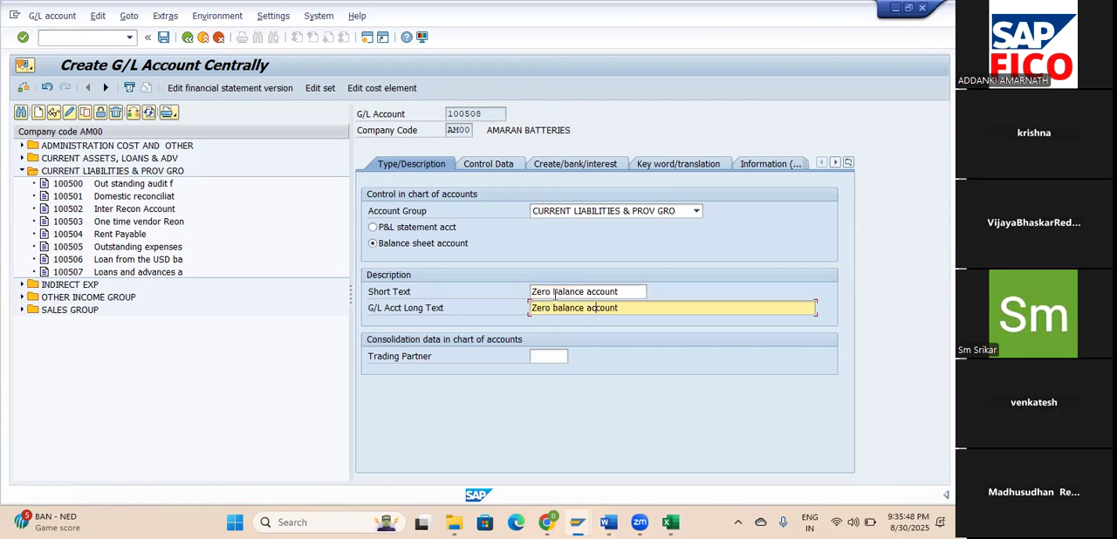
pyautogui.write('clearing account')
# Enable line item display in the account's control data and set its sort key to 001.
pyautogui.click(495, 168)
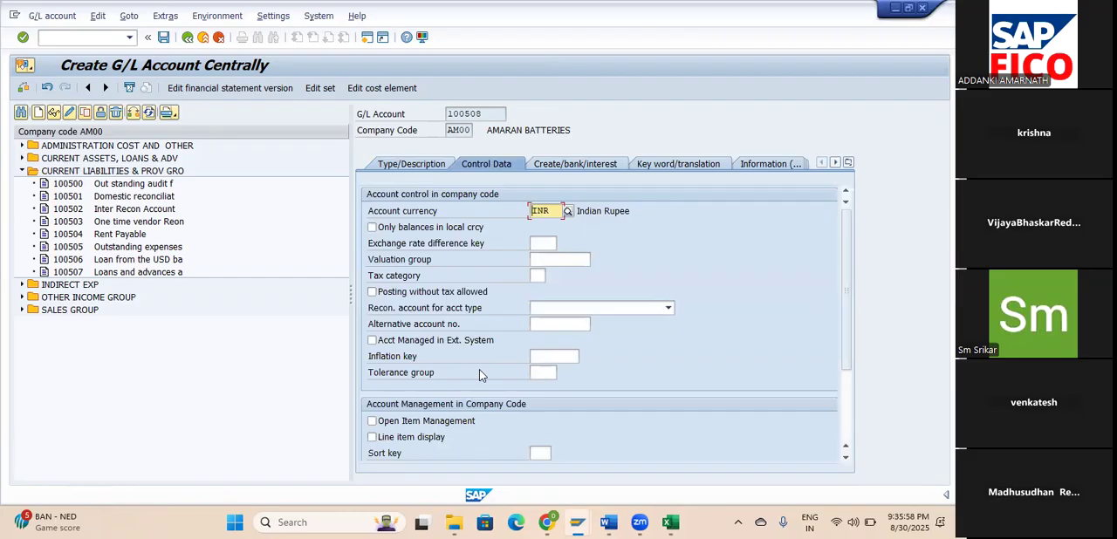
pyautogui.click(437, 437)
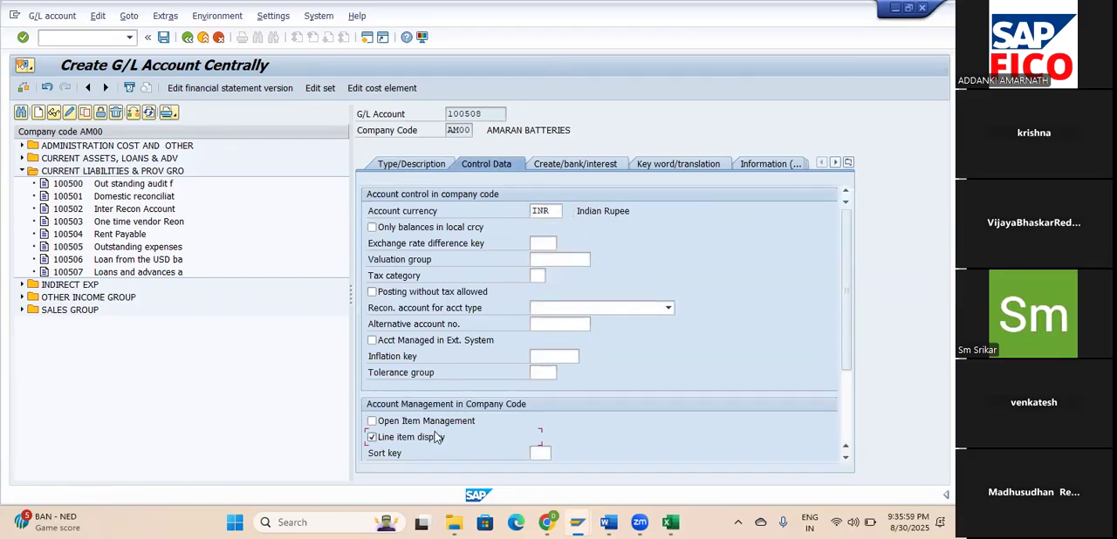
pyautogui.click(539, 451)
pyautogui.write('001')
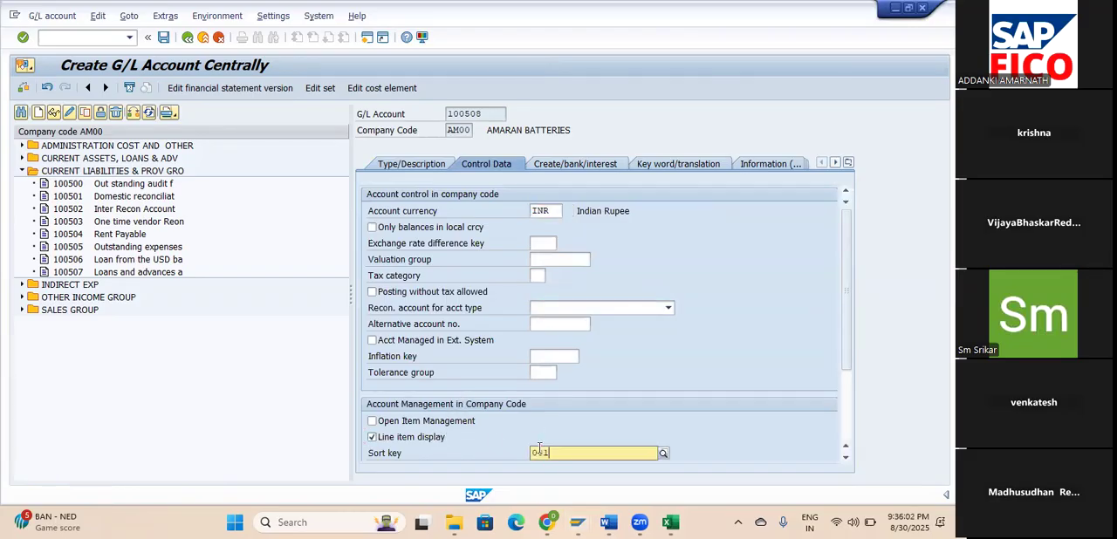
pyautogui.click(562, 486)
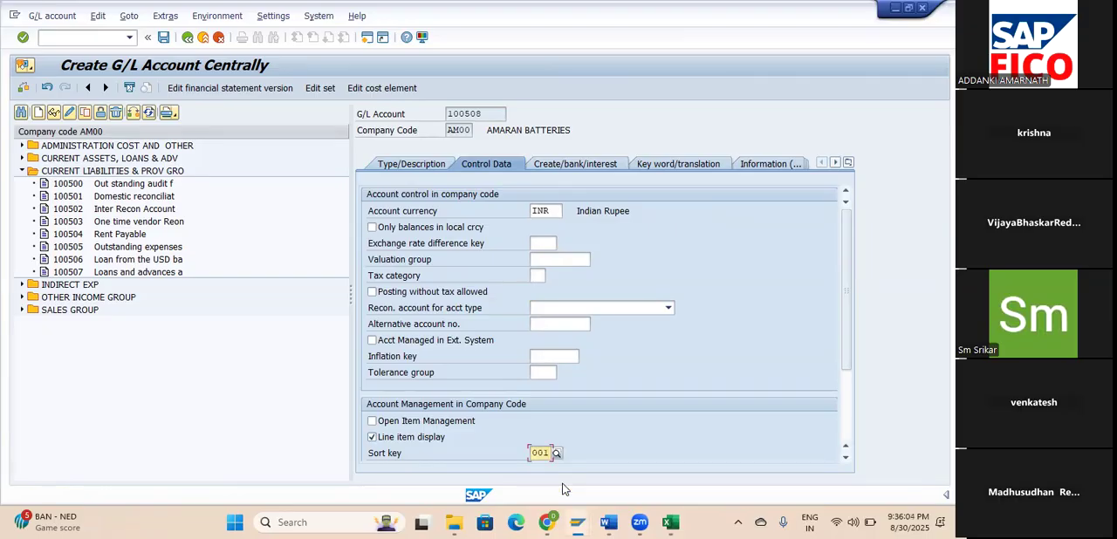
pyautogui.press('Tab')
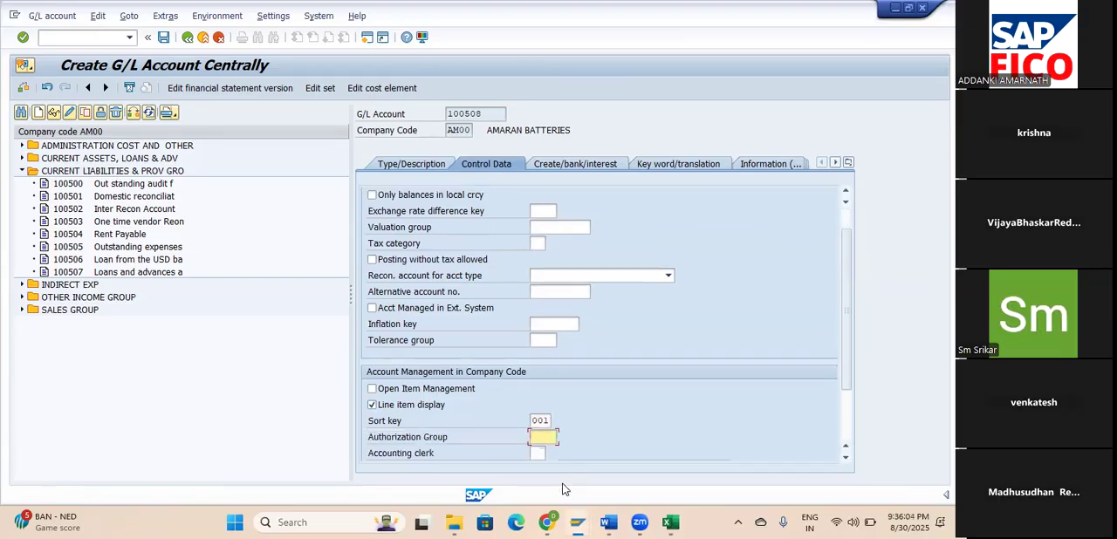
# Assign field status group G001, allow automatic postings only, and save the account despite the warning.
pyautogui.click(562, 166)
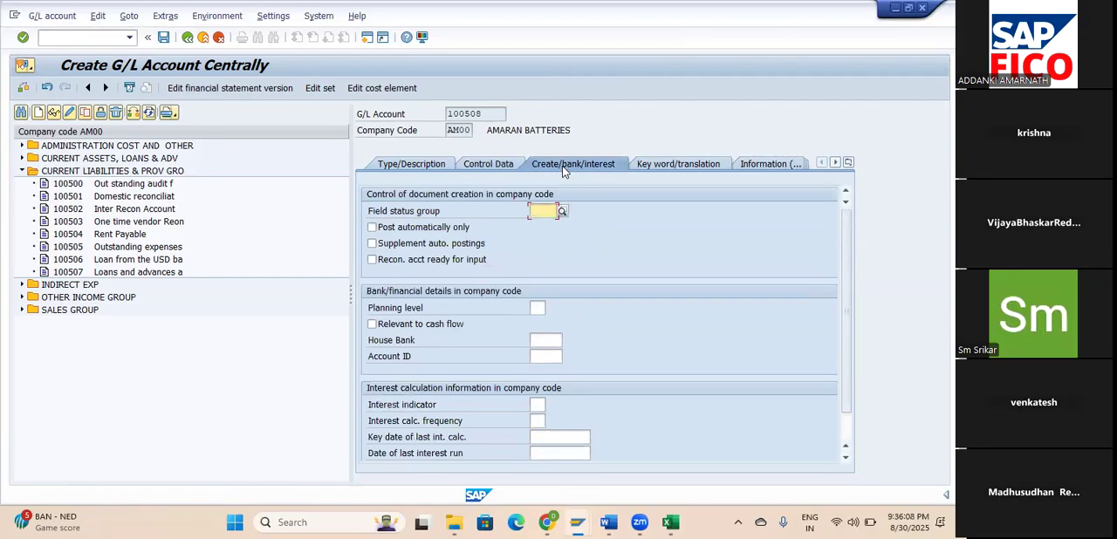
pyautogui.write('g00')
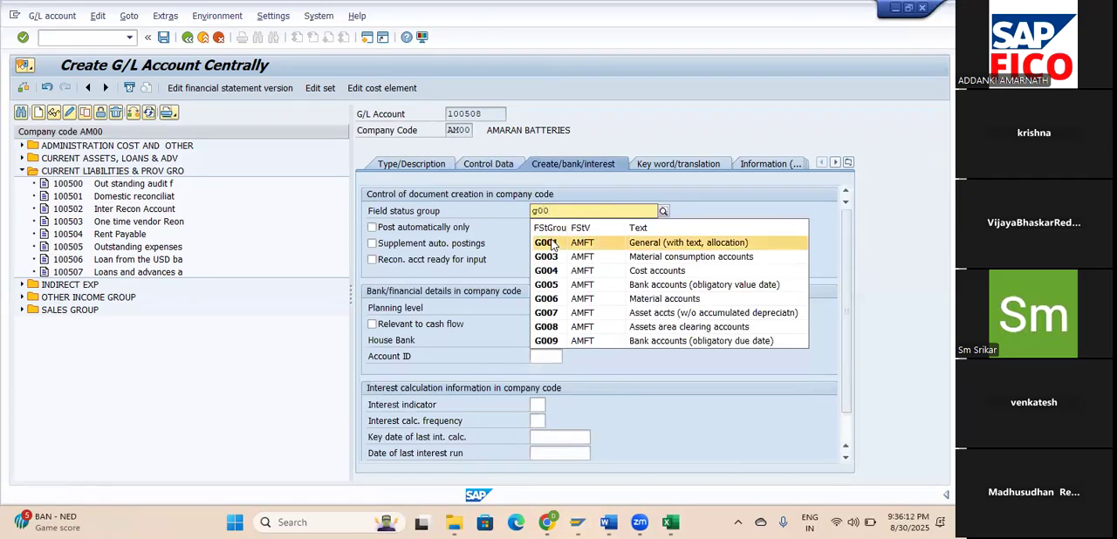
pyautogui.click(651, 242)
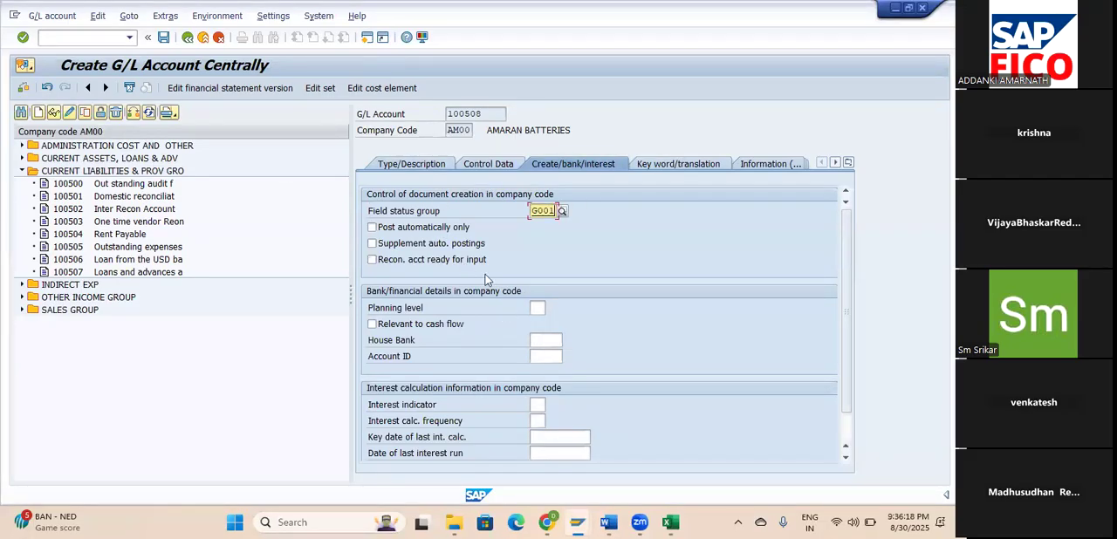
pyautogui.click(409, 229)
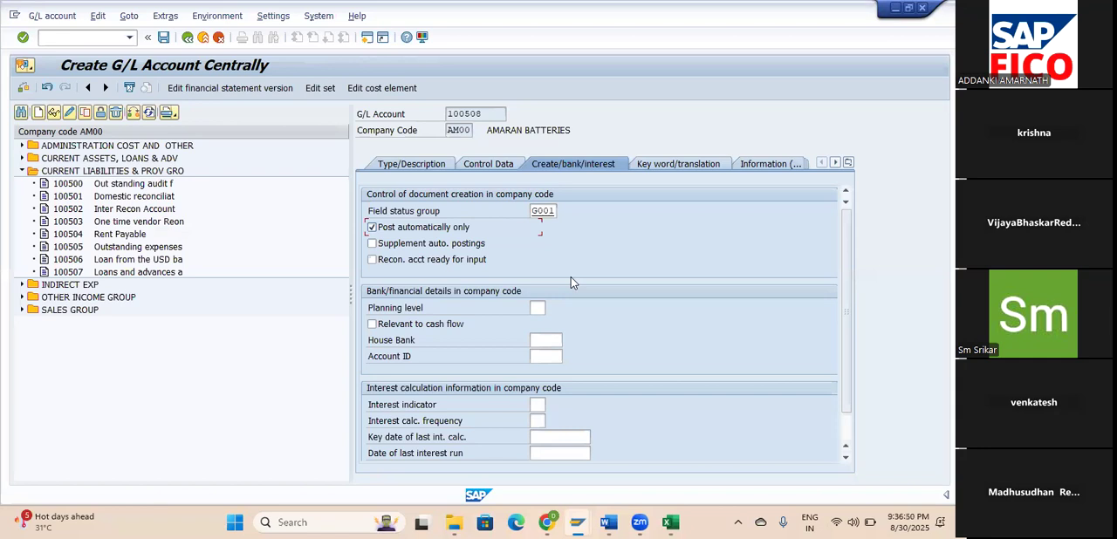
pyautogui.click(166, 38)
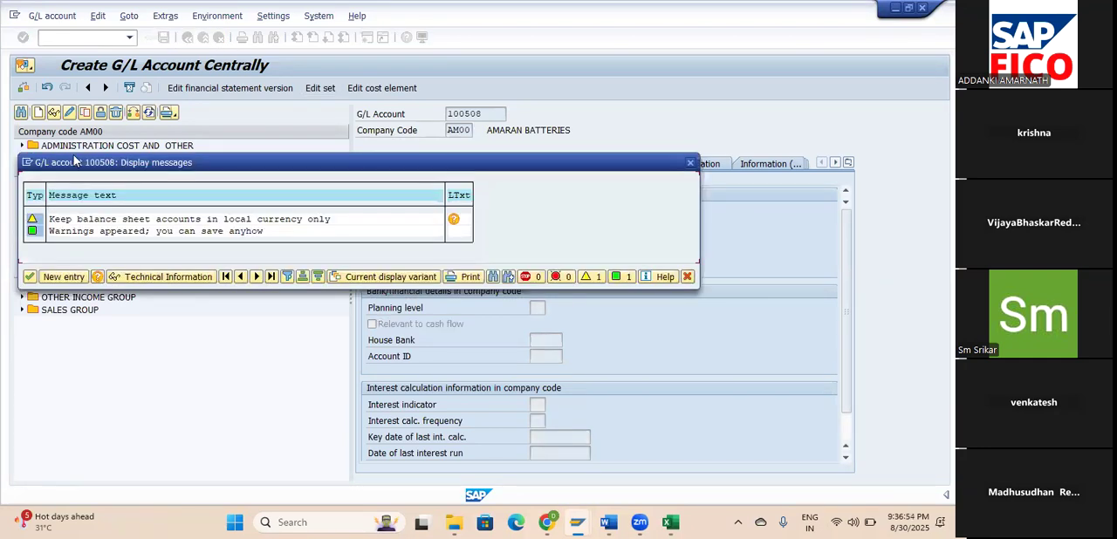
pyautogui.click(31, 277)
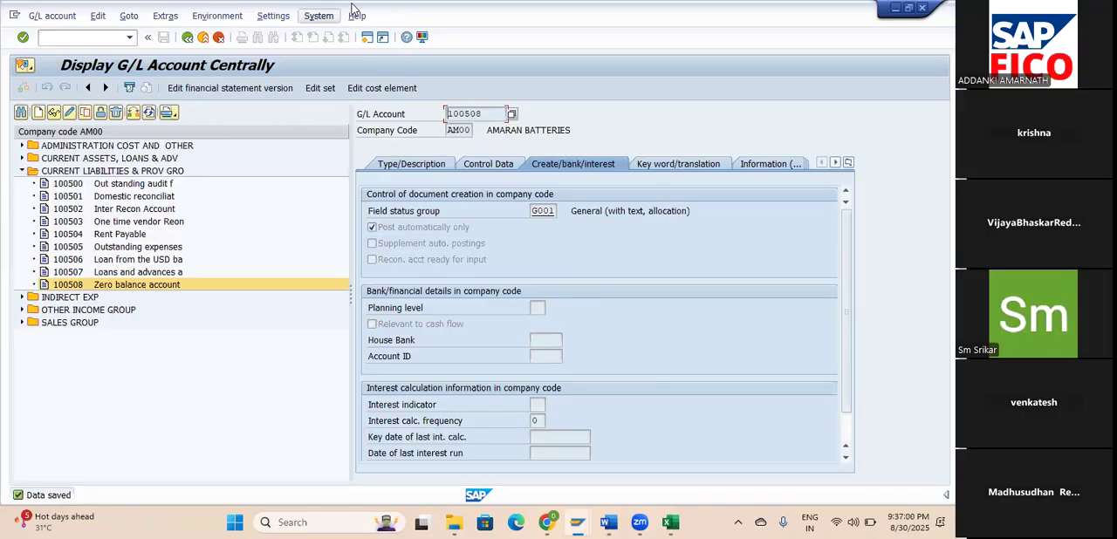
# Return to the IMG session and open Define Zero-Balance Clearing Account under Document Splitting.
pyautogui.click(325, 16)
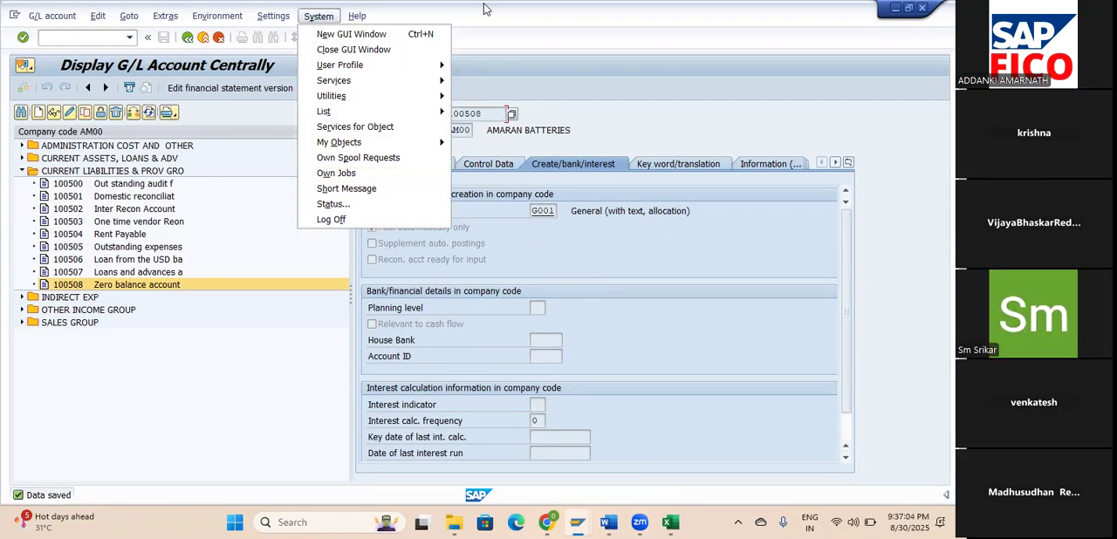
pyautogui.press('Escape')
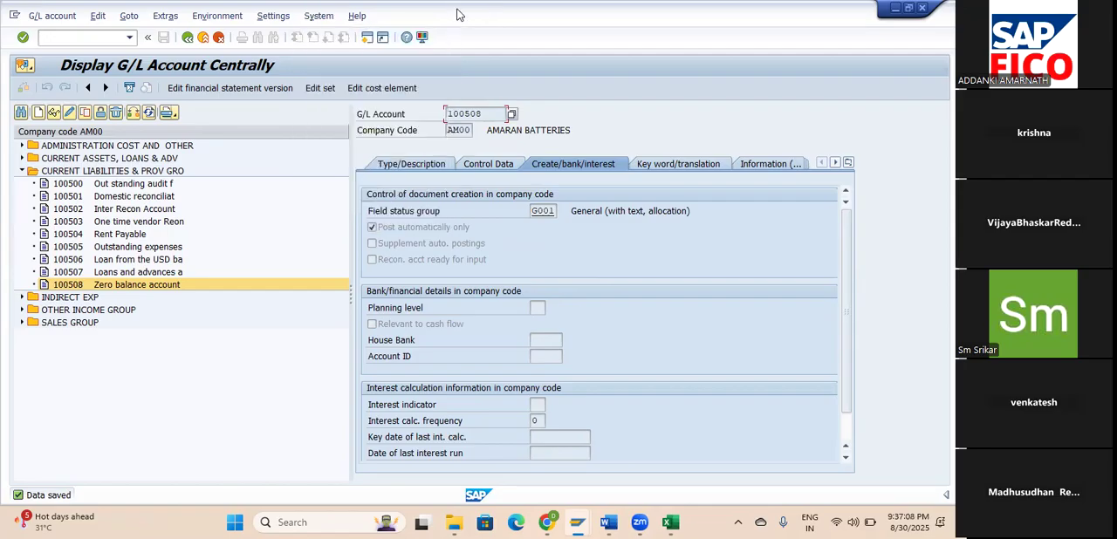
pyautogui.doubleClick(460, 14)
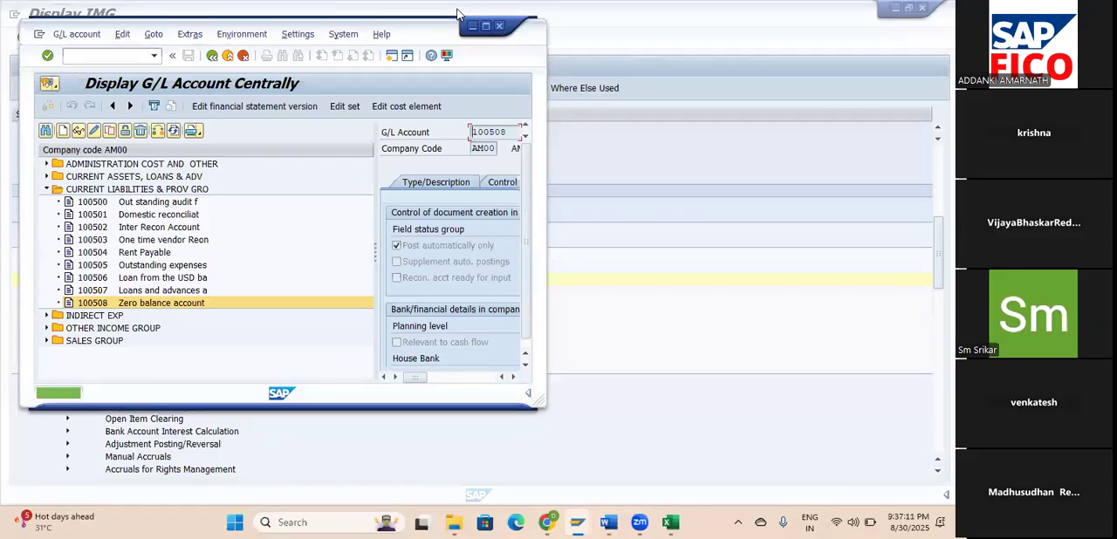
pyautogui.click(457, 11)
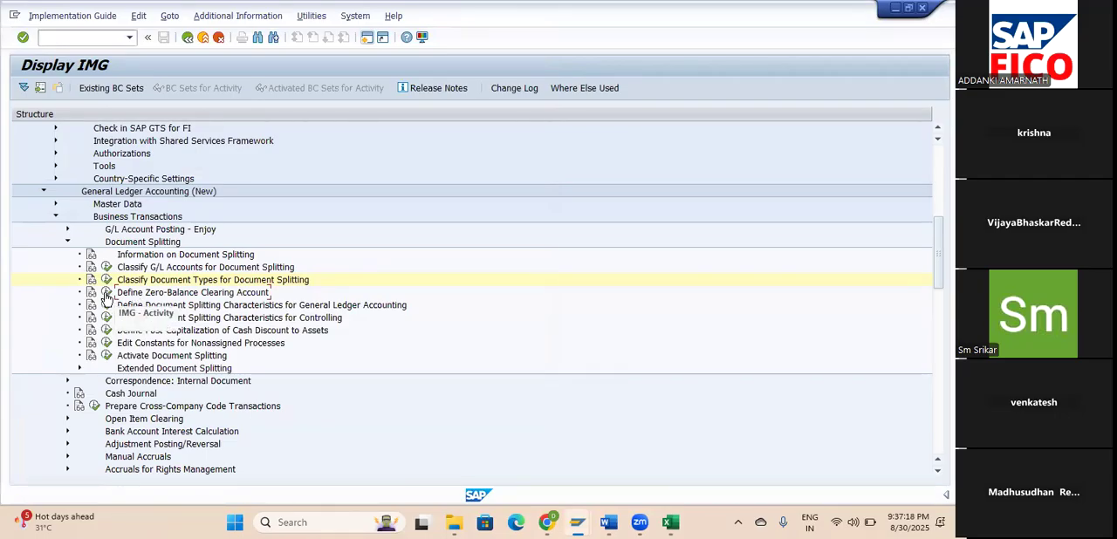
pyautogui.click(106, 293)
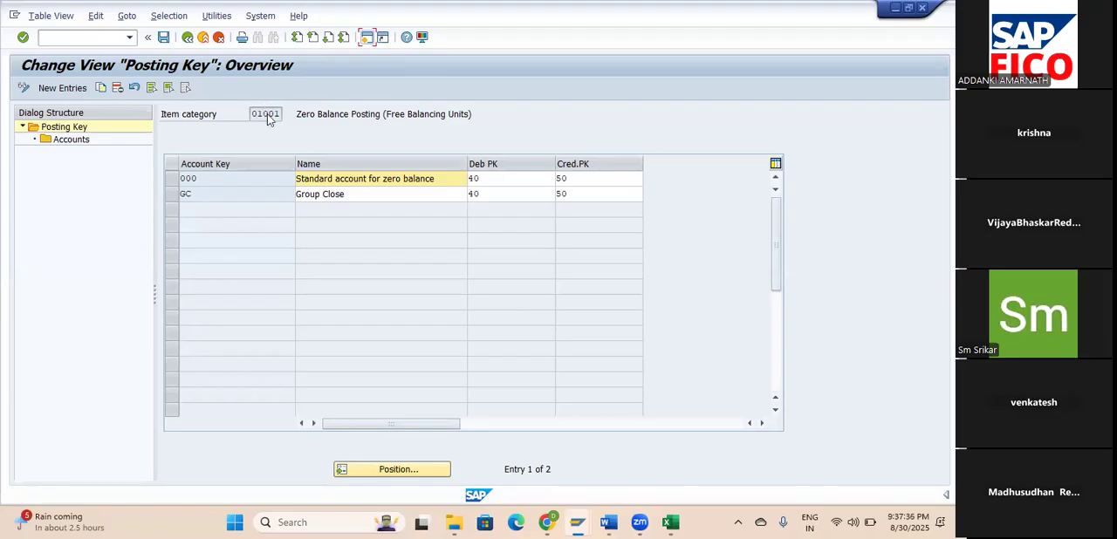
# Open the accounts assigned to account key 000, Standard account for zero balance, in chart of accounts AMOC.
pyautogui.click(172, 179)
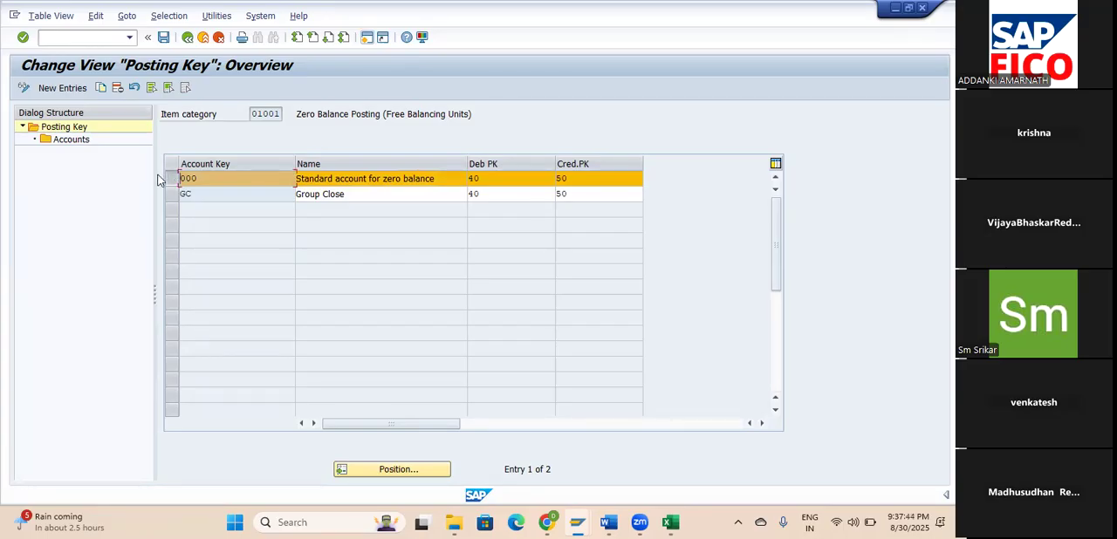
pyautogui.click(58, 141)
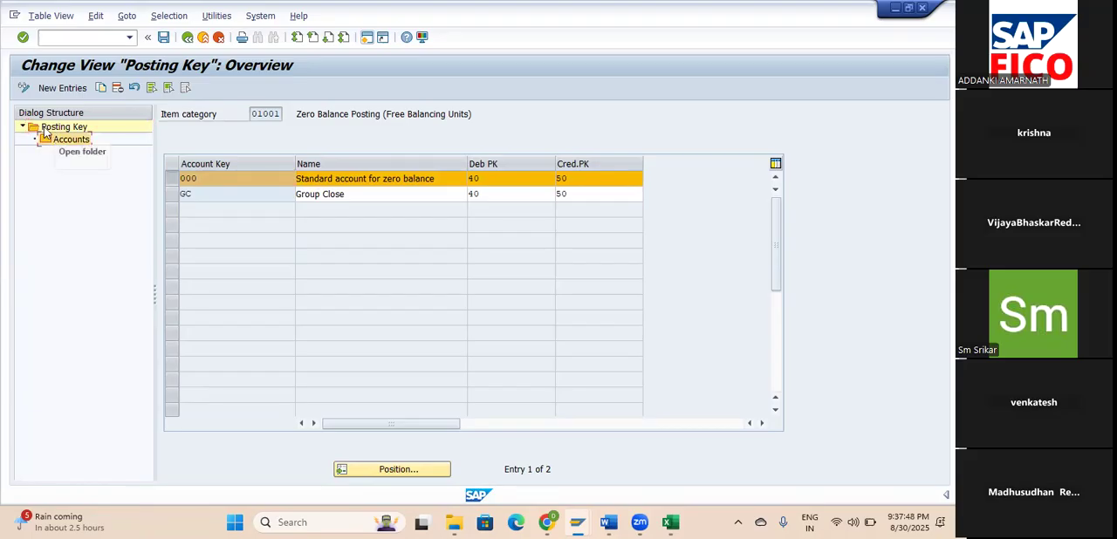
pyautogui.click(24, 127)
pyautogui.click(23, 127)
pyautogui.doubleClick(54, 141)
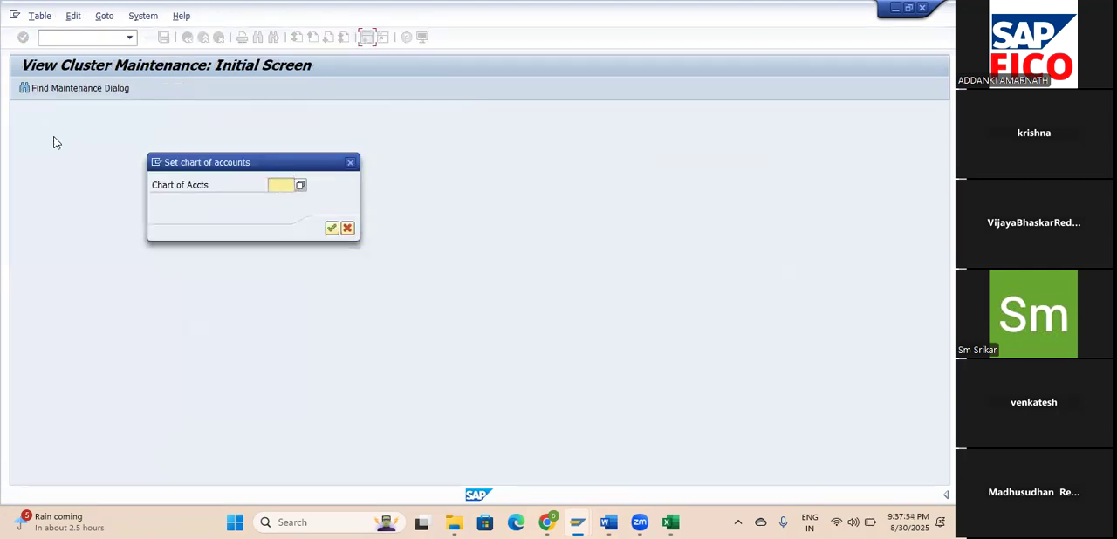
pyautogui.write('am')
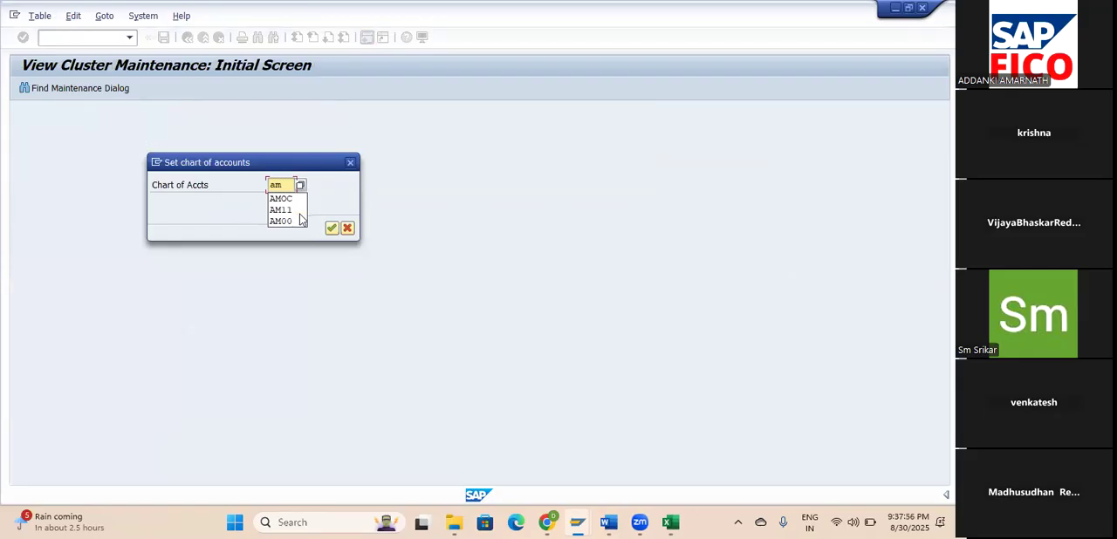
pyautogui.click(288, 199)
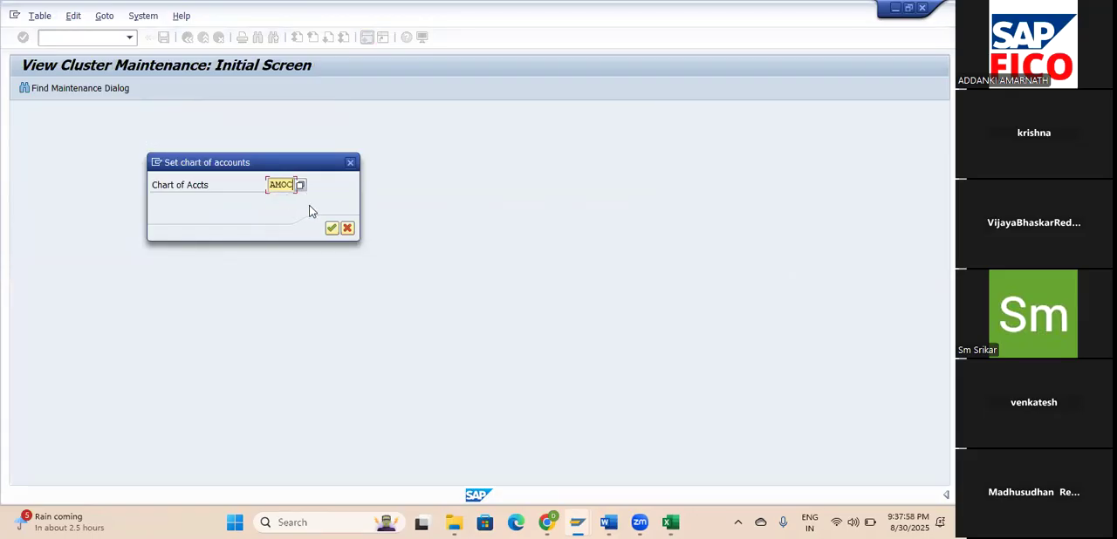
pyautogui.click(331, 227)
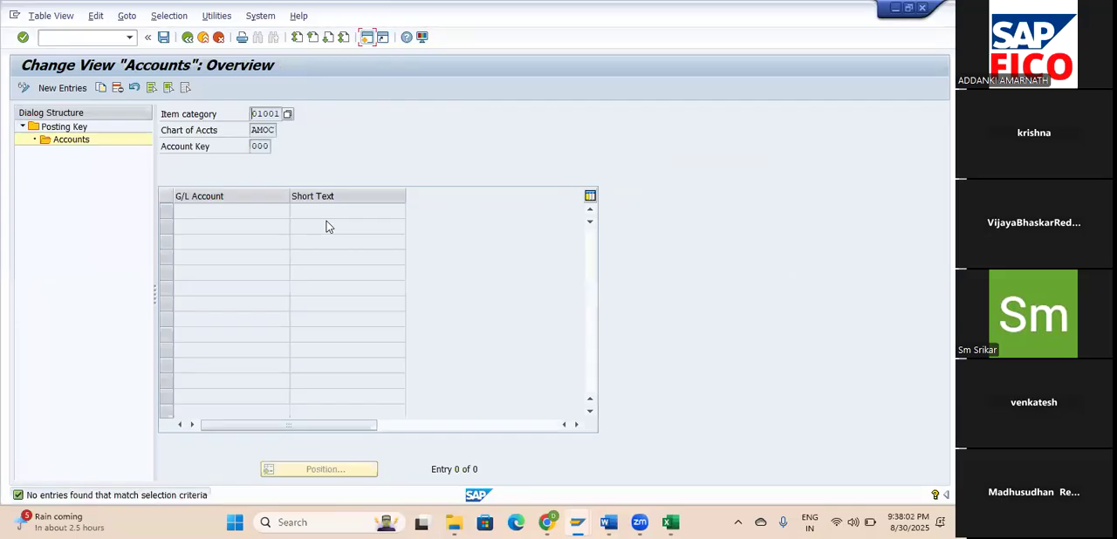
# Add a new entry assigning the zero balance clearing account 100508 as the G/L account.
pyautogui.click(70, 90)
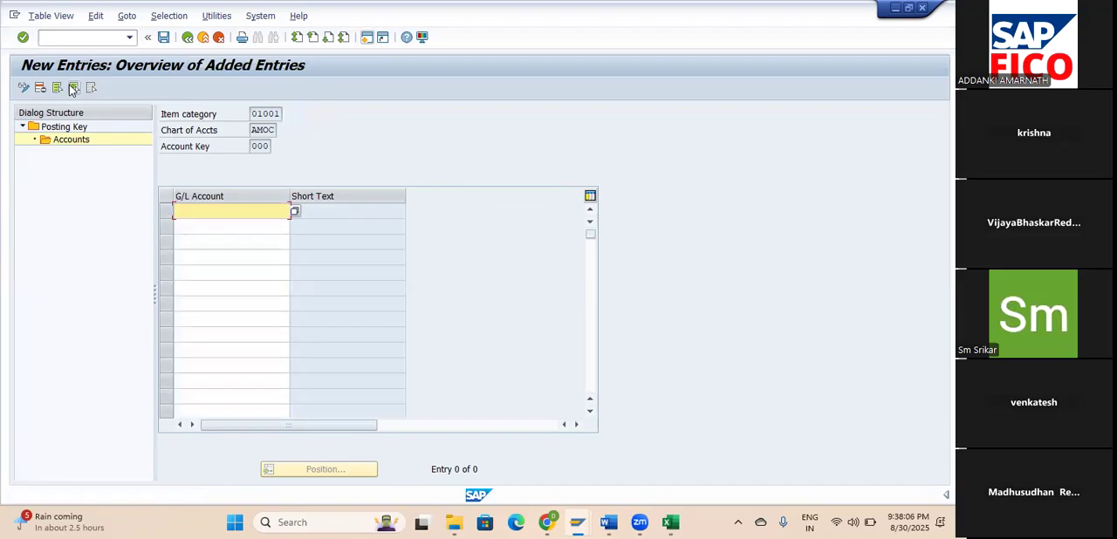
pyautogui.click(295, 211)
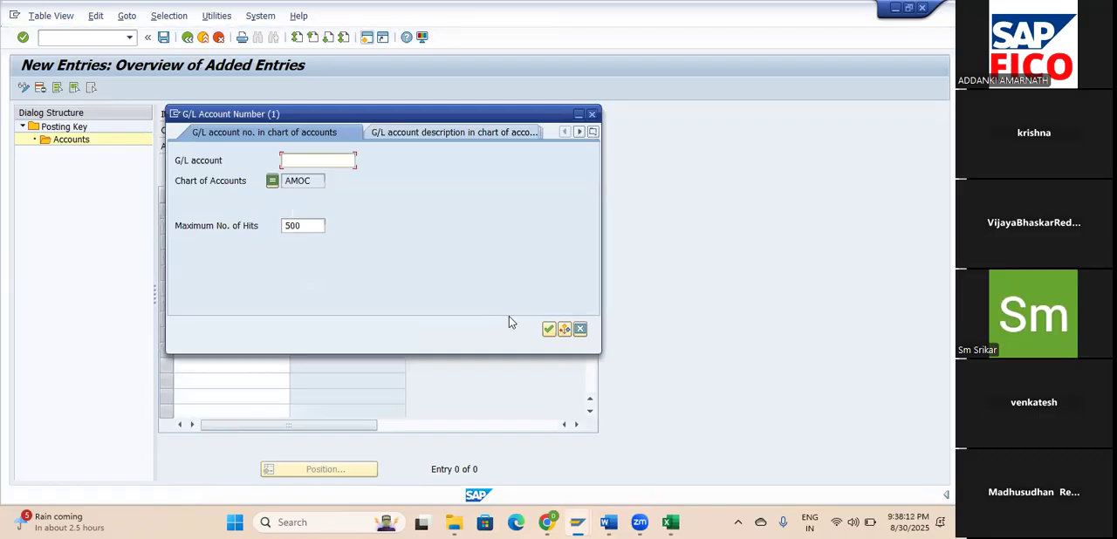
pyautogui.click(548, 329)
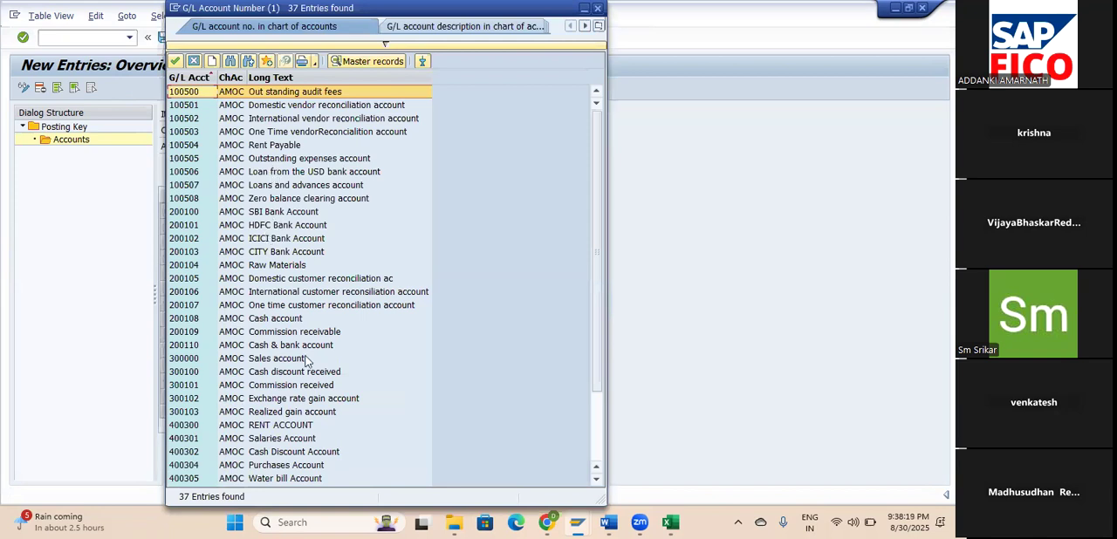
pyautogui.scroll(-3, 320, 406)
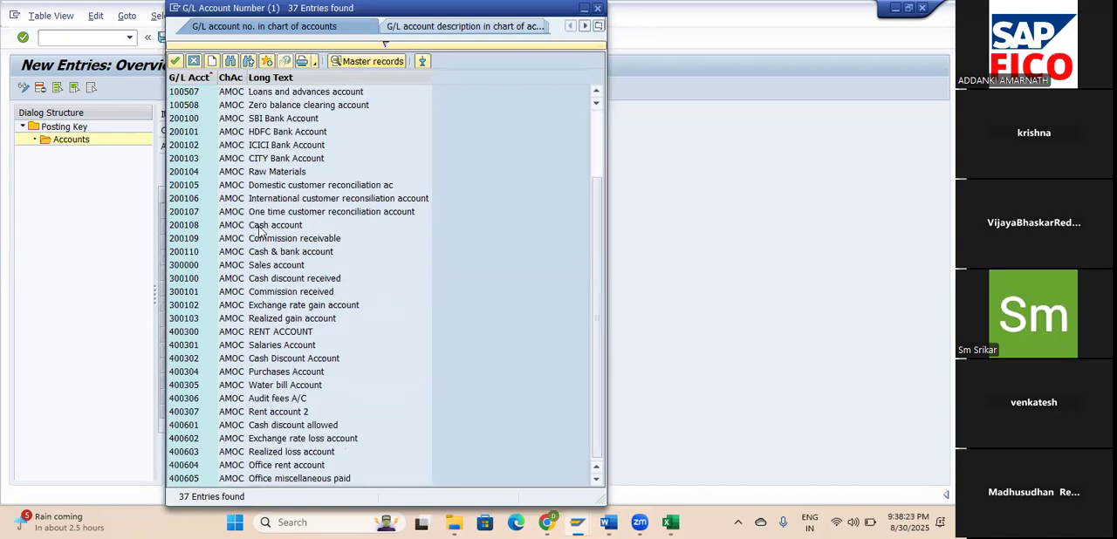
pyautogui.scroll(1, 260, 227)
pyautogui.click(276, 133)
pyautogui.click(177, 62)
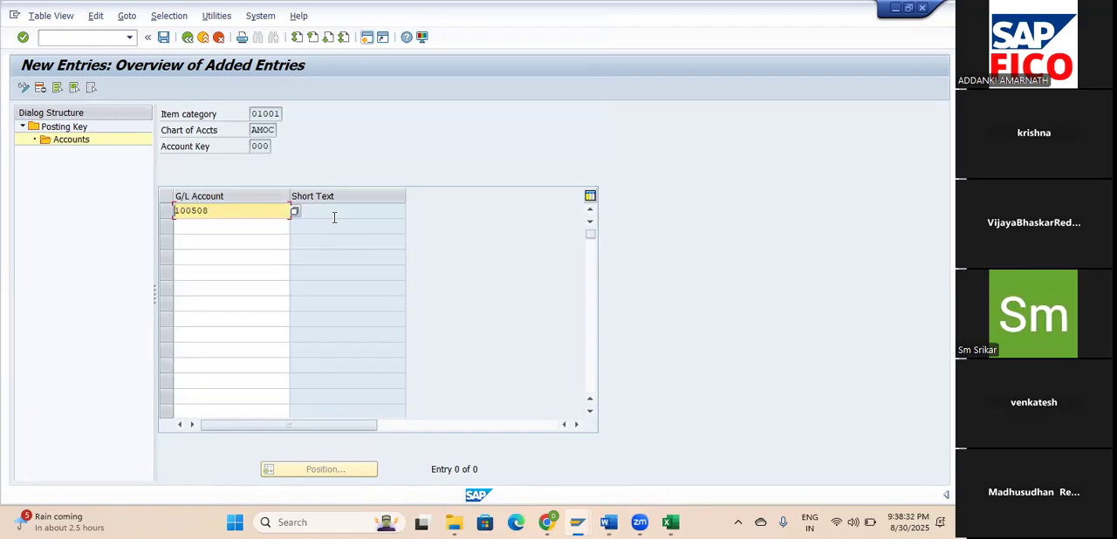
pyautogui.press('Return')
# Save the clearing account assignment under the proposed customizing request and return to the IMG structure.
pyautogui.click(164, 38)
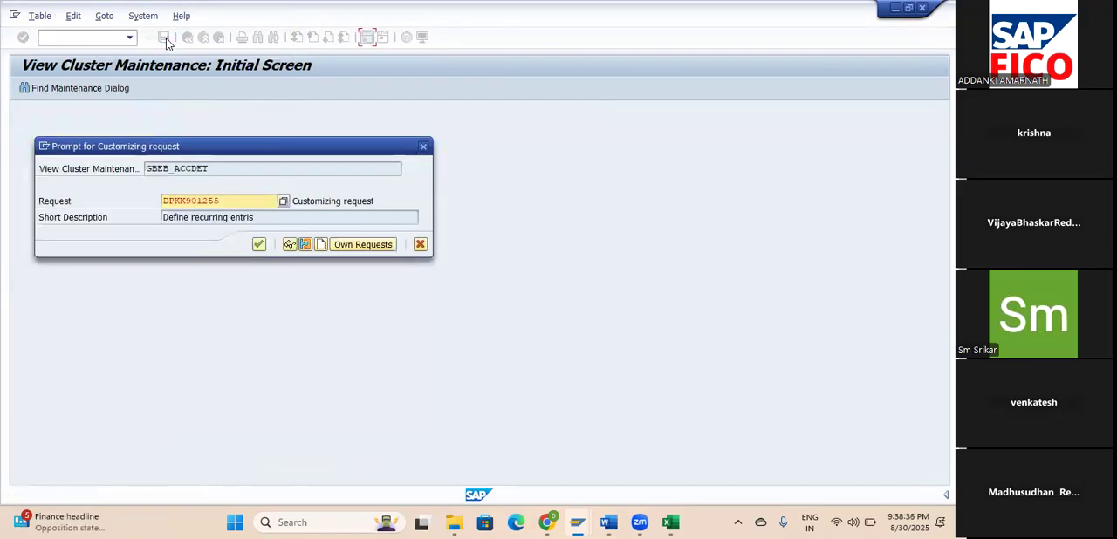
pyautogui.click(258, 246)
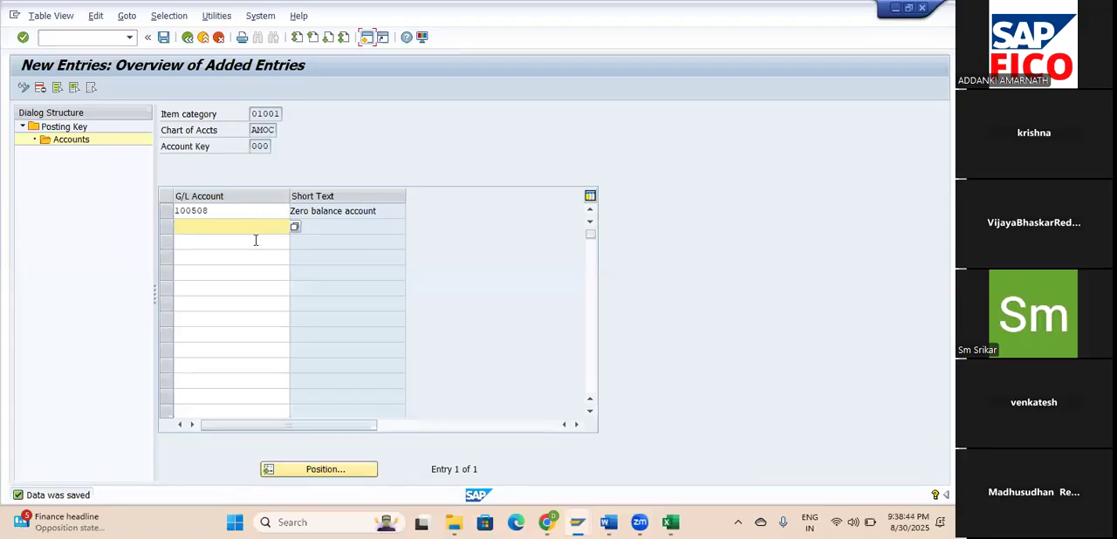
pyautogui.click(189, 38)
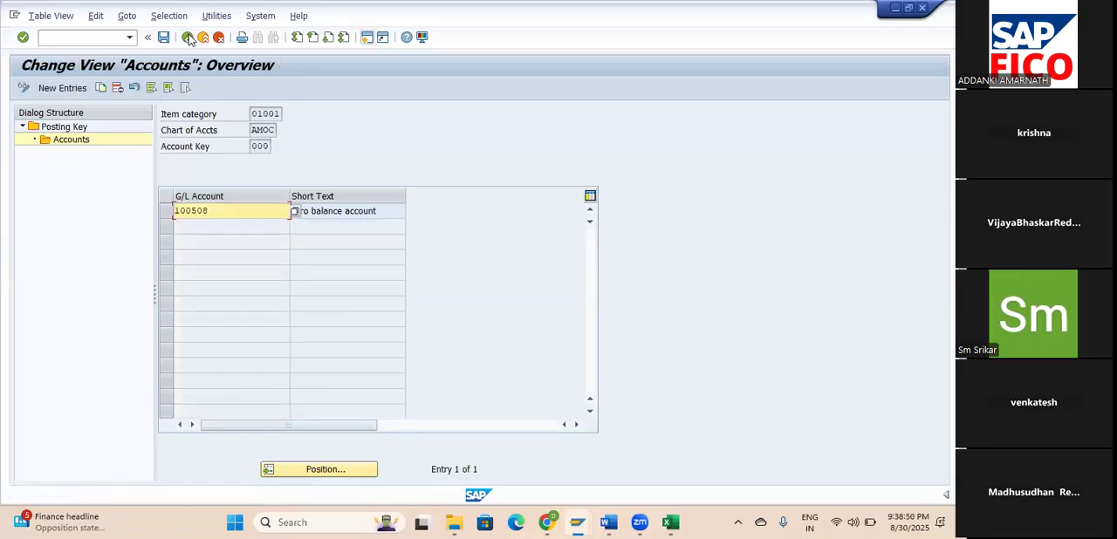
pyautogui.click(189, 38)
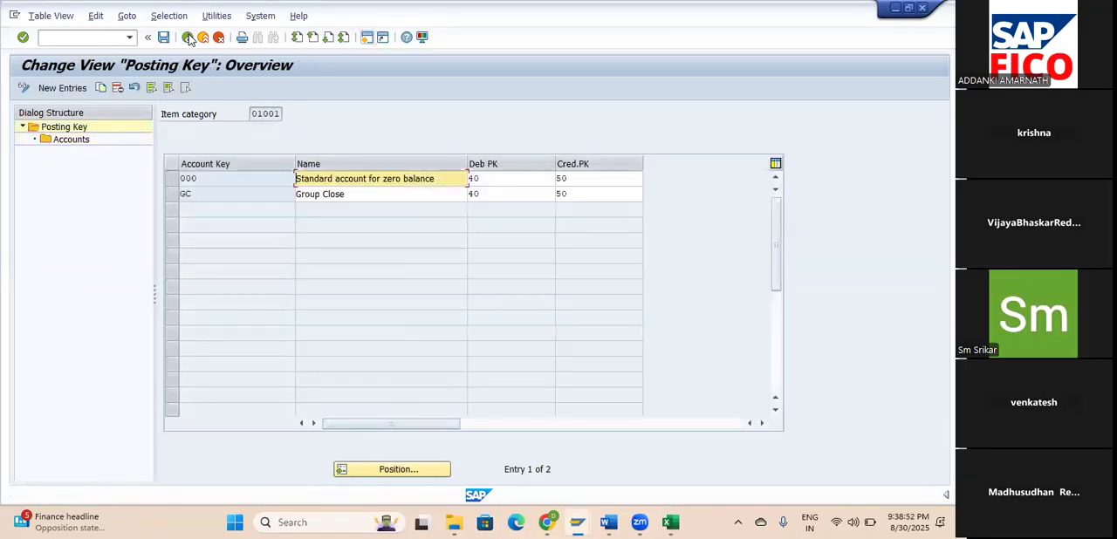
pyautogui.click(188, 37)
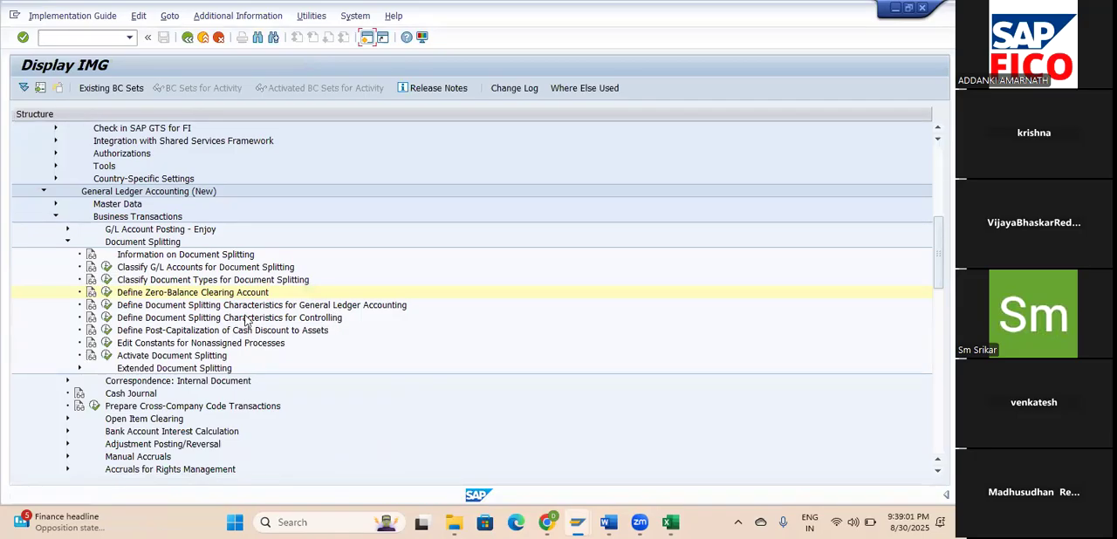
# Review the document splitting characteristics for General Ledger Accounting and Controlling, and the Activate Document Splitting settings.
pyautogui.click(105, 304)
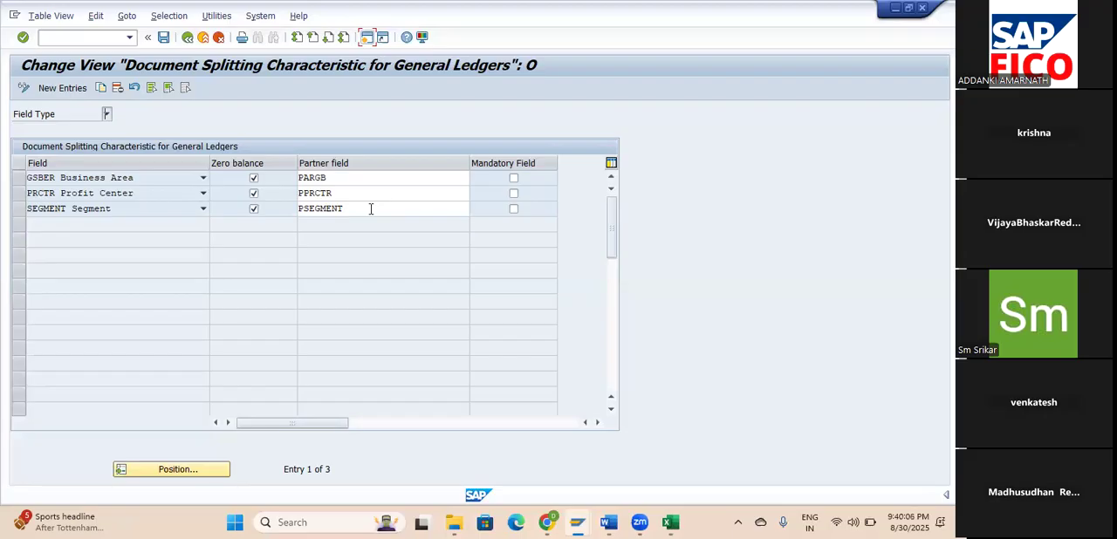
pyautogui.click(187, 37)
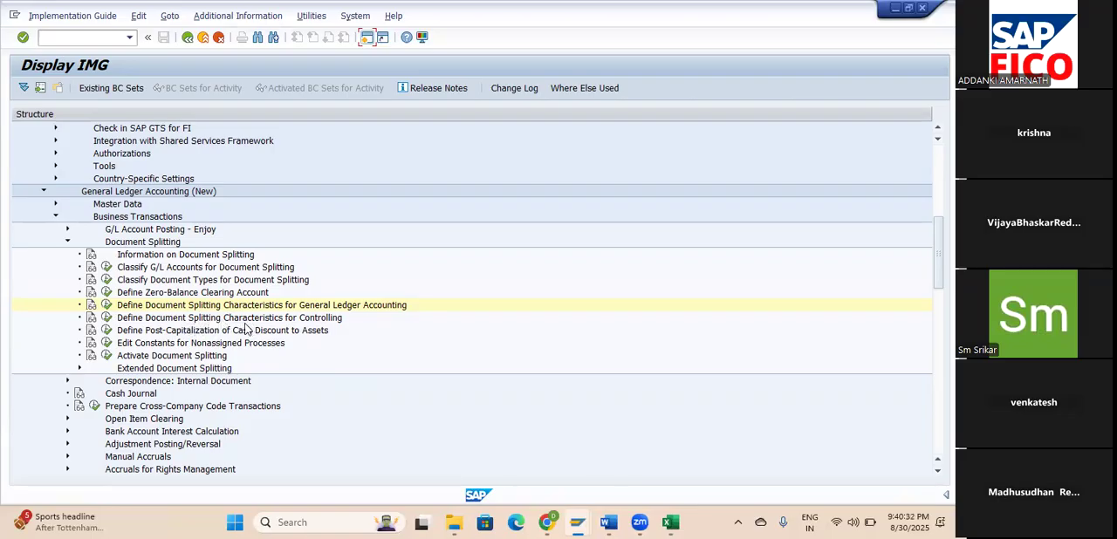
pyautogui.click(106, 318)
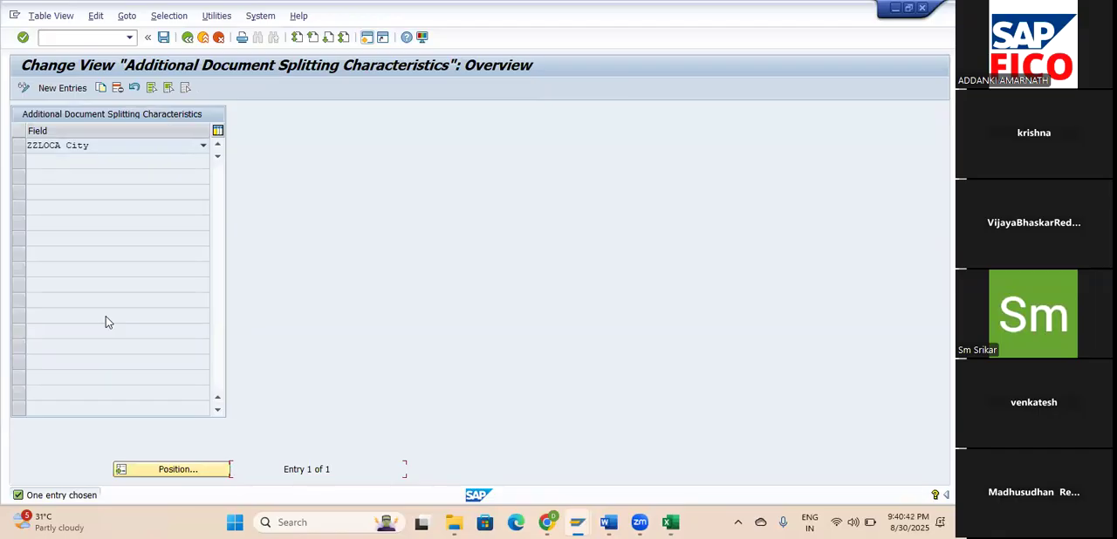
pyautogui.click(186, 38)
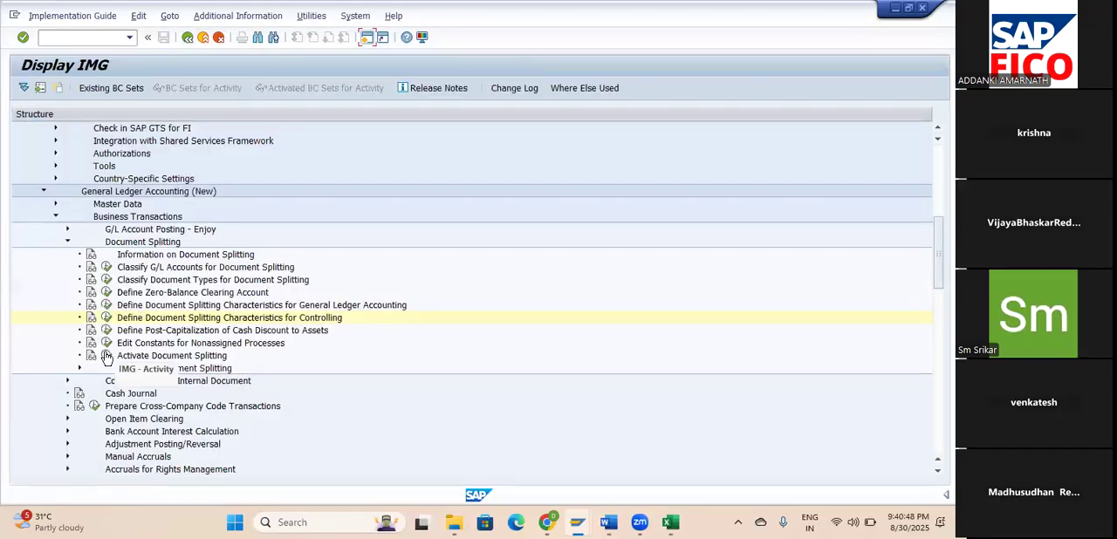
pyautogui.click(106, 356)
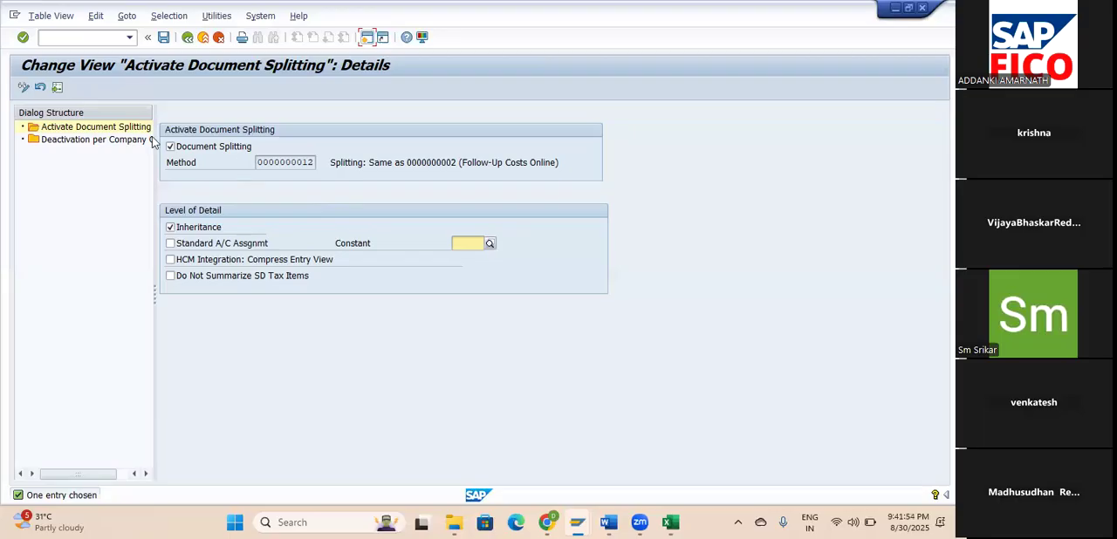
pyautogui.click(96, 38)
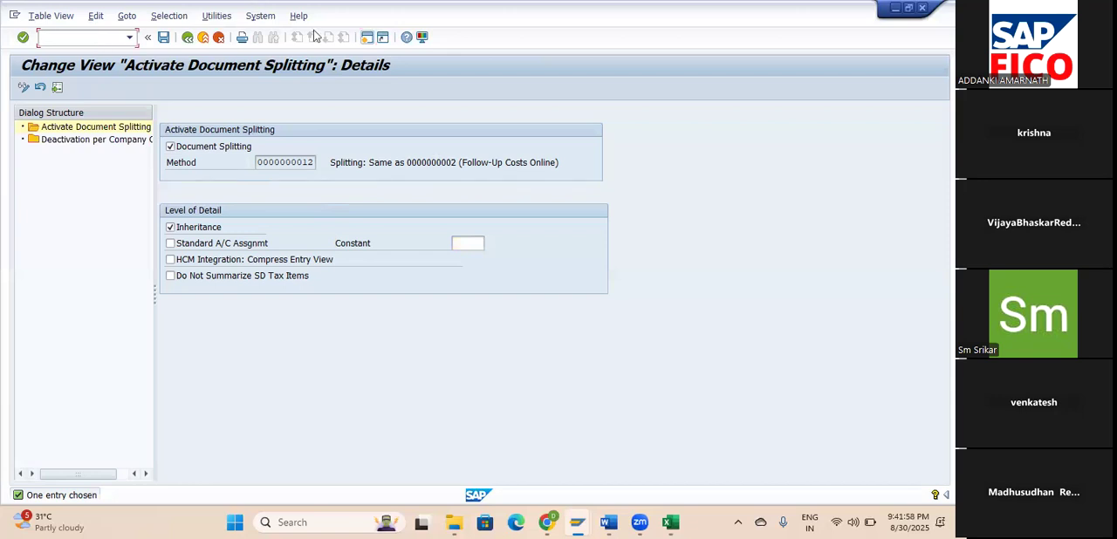
# Open a new session and start table view maintenance with transaction SM30.
pyautogui.click(367, 38)
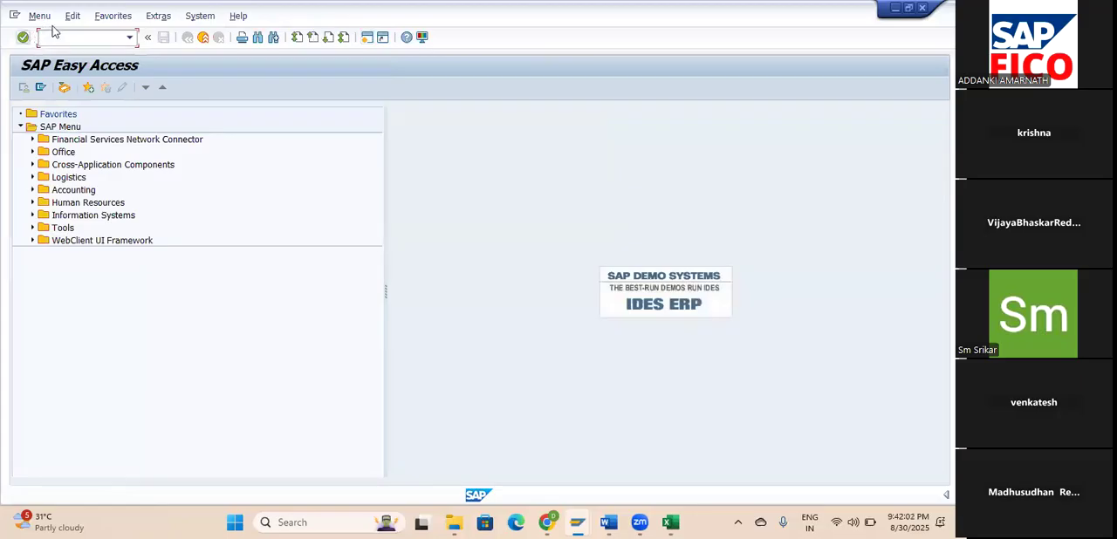
pyautogui.write('/n')
pyautogui.press('BackSpace')
pyautogui.write('NSM30')
pyautogui.press('Return')
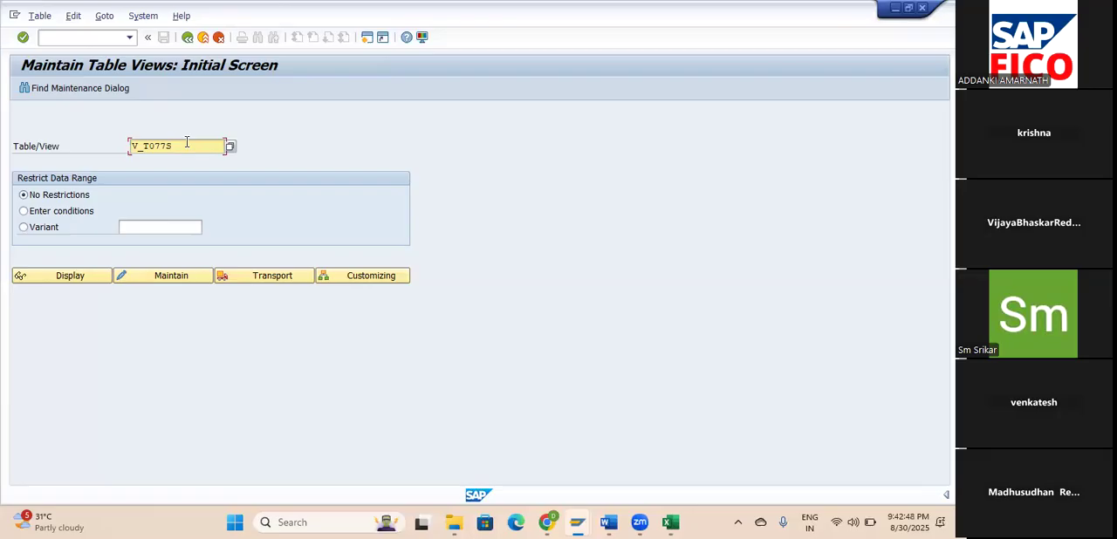
# Try to maintain view V_FAGL_SPLIT_ACT, accepting display of the locked data.
pyautogui.press('BackSpace')
pyautogui.press('BackSpace')
pyautogui.press('BackSpace')
pyautogui.press('BackSpace')
pyautogui.press('BackSpace')
pyautogui.press('BackSpace')
pyautogui.press('BackSpace')
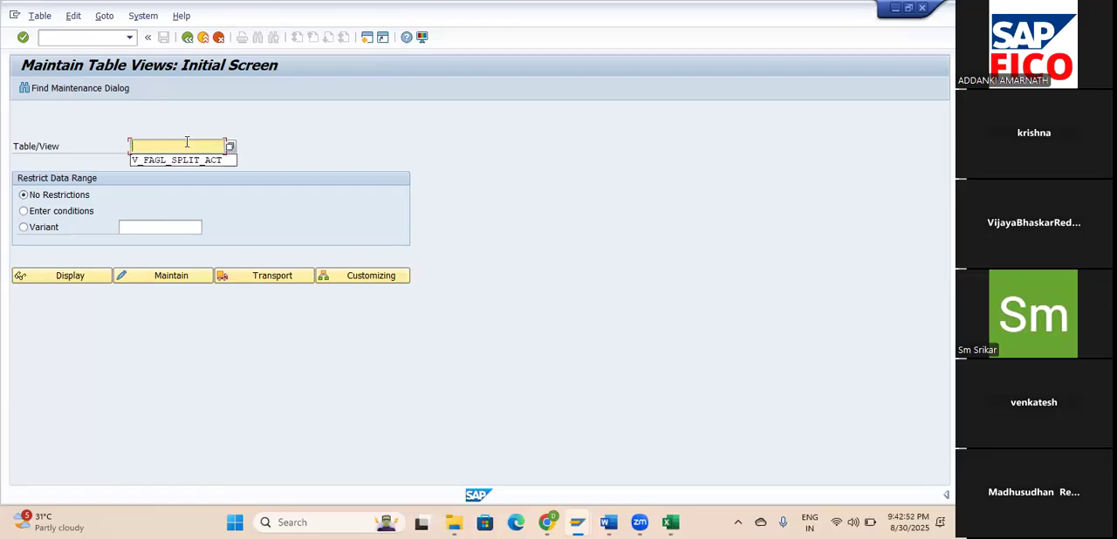
pyautogui.press('Tab')
pyautogui.click(187, 146)
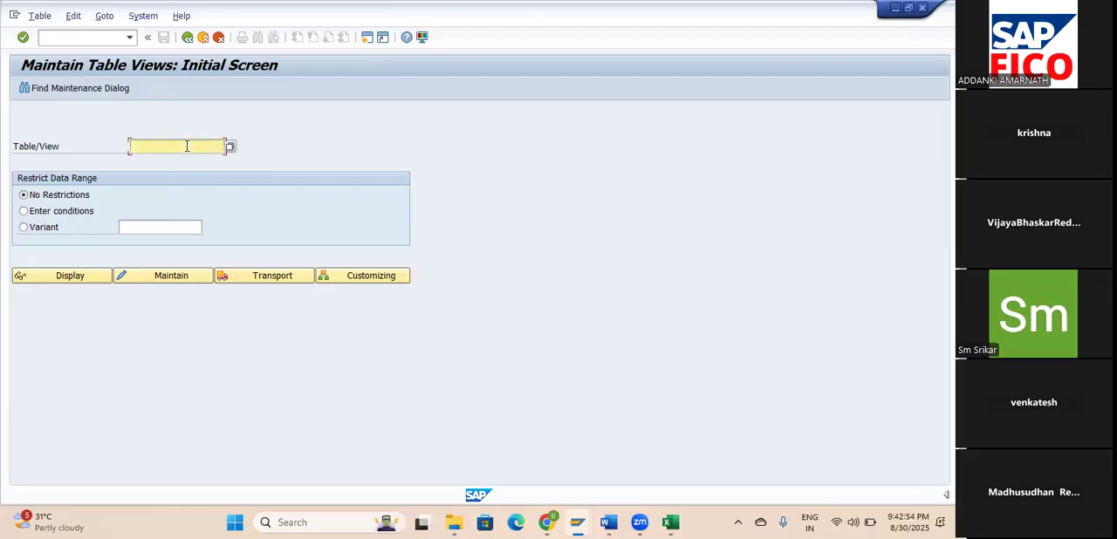
pyautogui.click(186, 145)
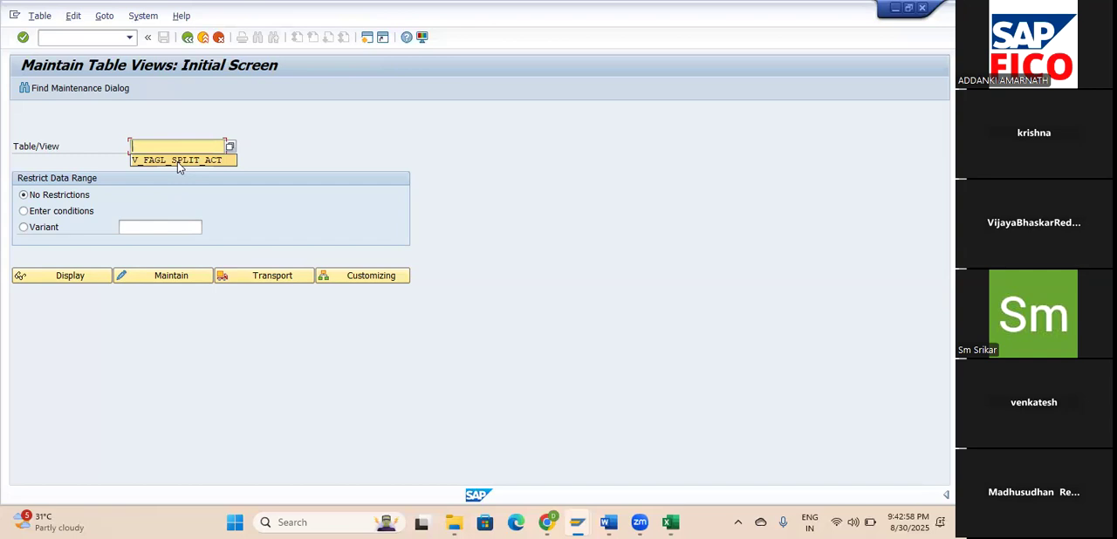
pyautogui.click(177, 162)
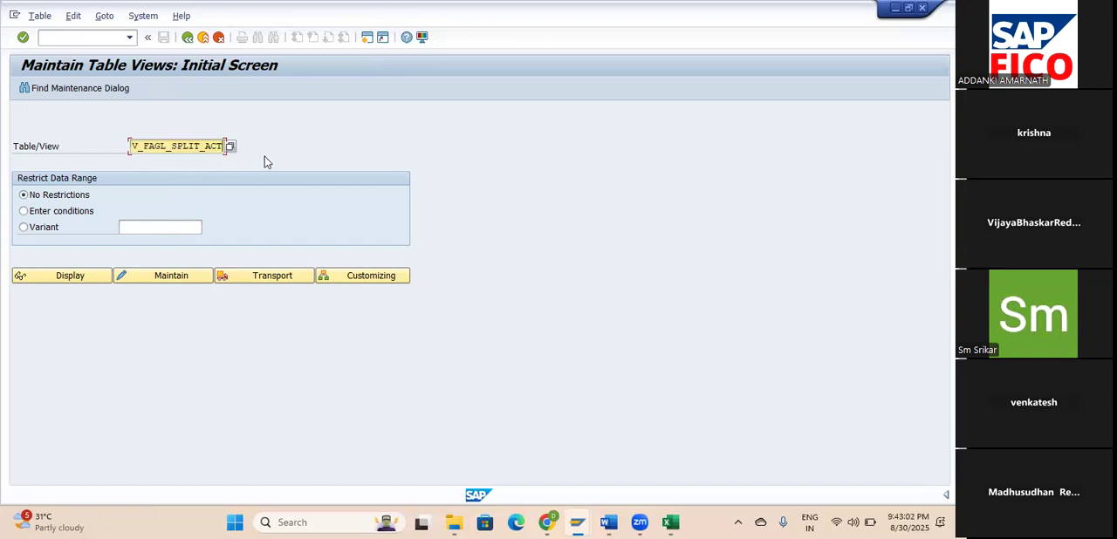
pyautogui.click(170, 280)
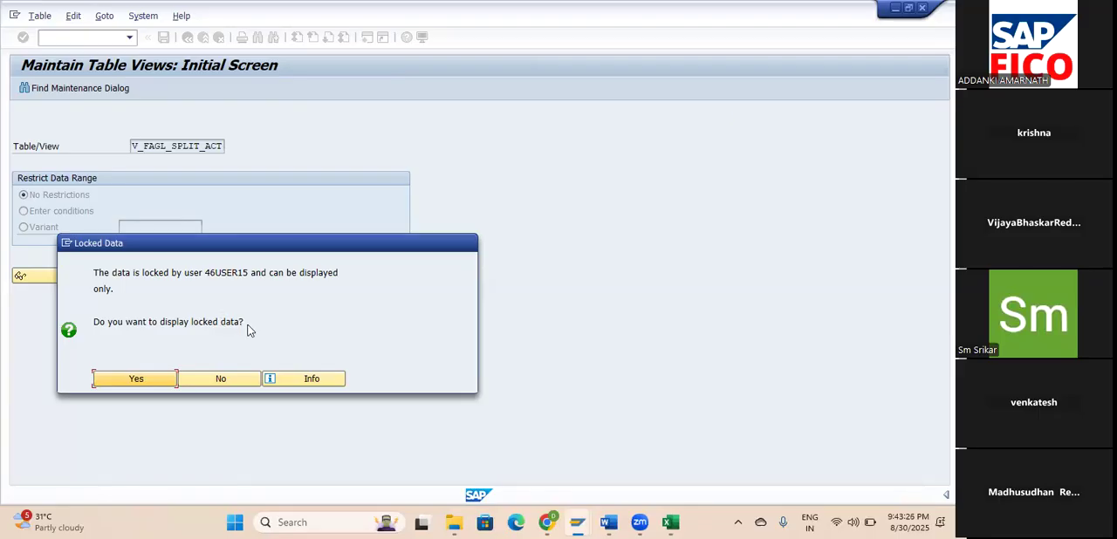
pyautogui.click(149, 383)
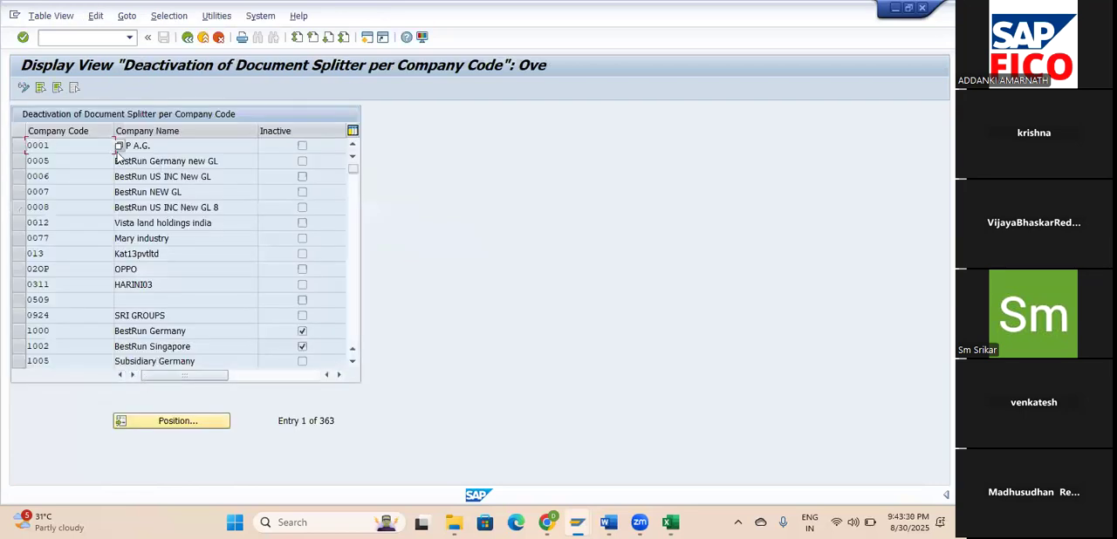
# Run transaction SM12 and list the lock entries held by the current user in client 800.
pyautogui.click(98, 37)
pyautogui.write('/NSM12')
pyautogui.press('Return')
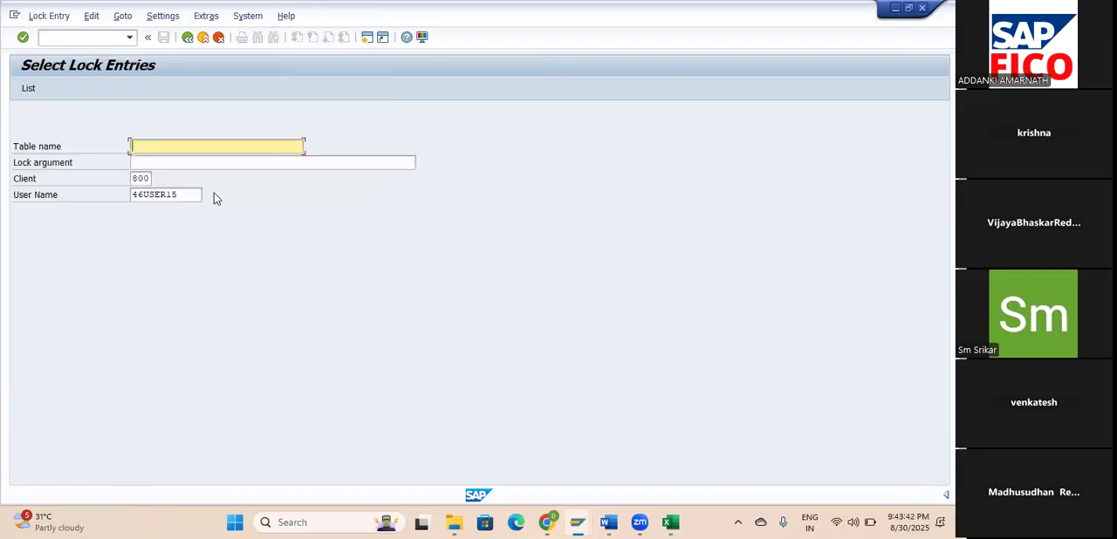
pyautogui.click(30, 90)
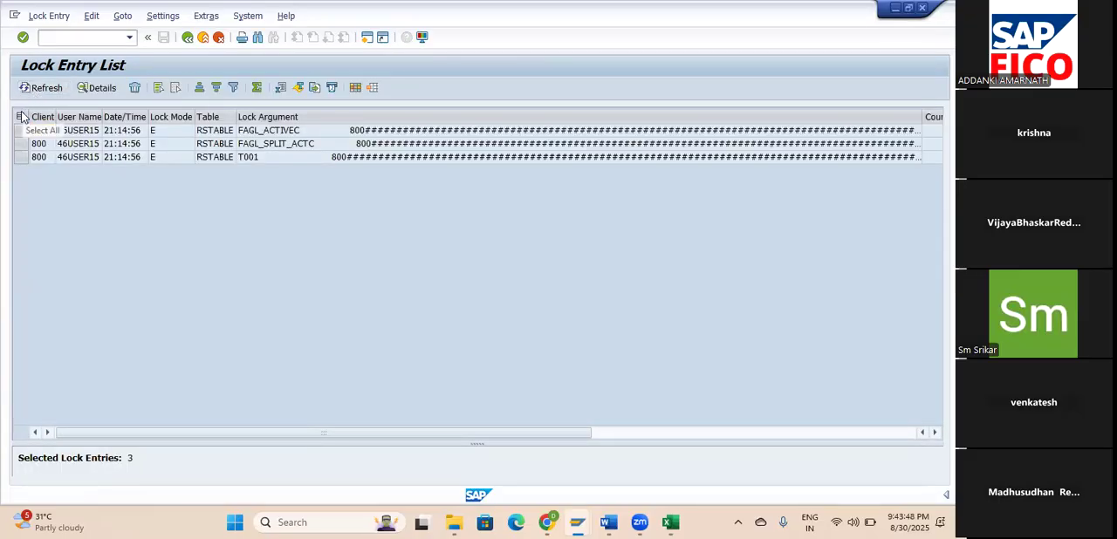
# Select all listed lock entries and delete them, confirming the deletion.
pyautogui.click(20, 116)
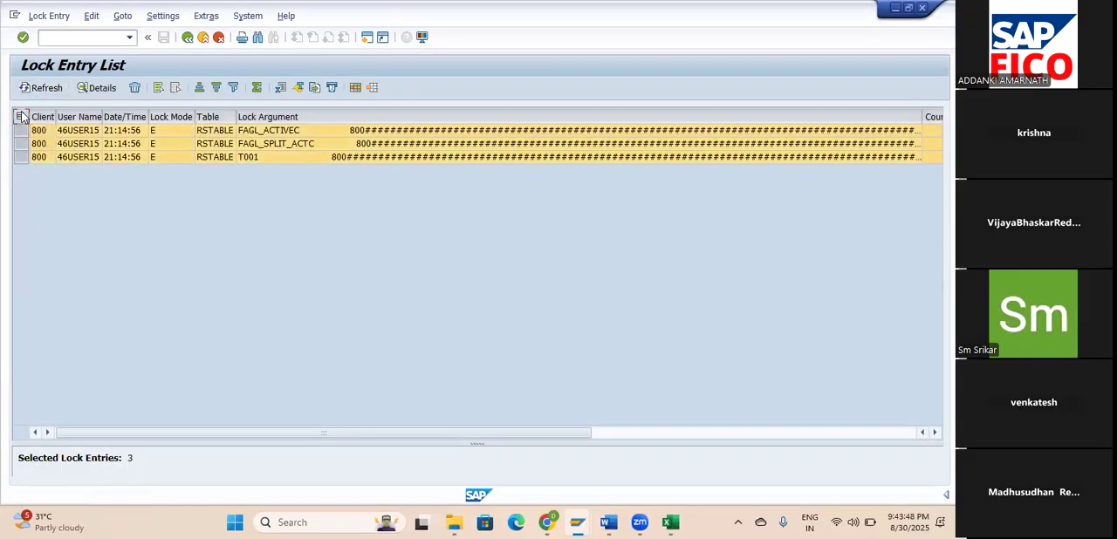
pyautogui.click(137, 88)
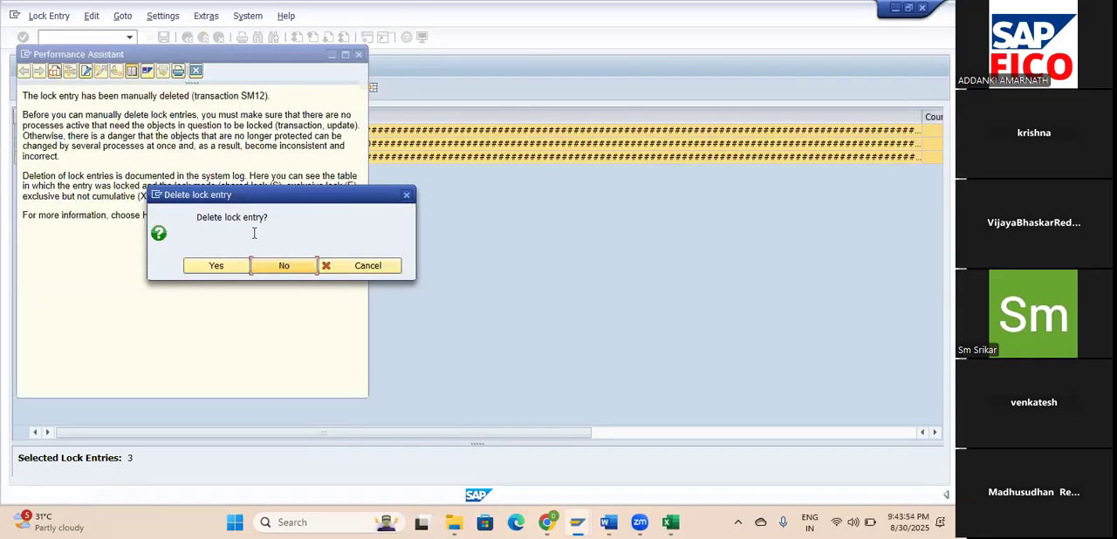
pyautogui.click(216, 265)
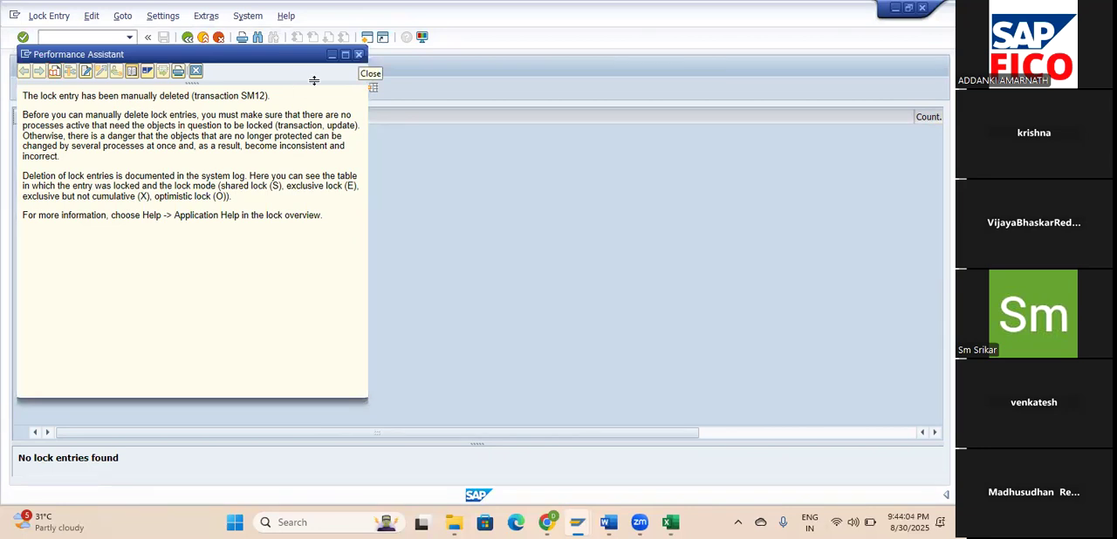
# Close the lock deletion help, run transaction SM30 and open view V_FAGL_SPLIT_ACT for maintenance.
pyautogui.click(357, 54)
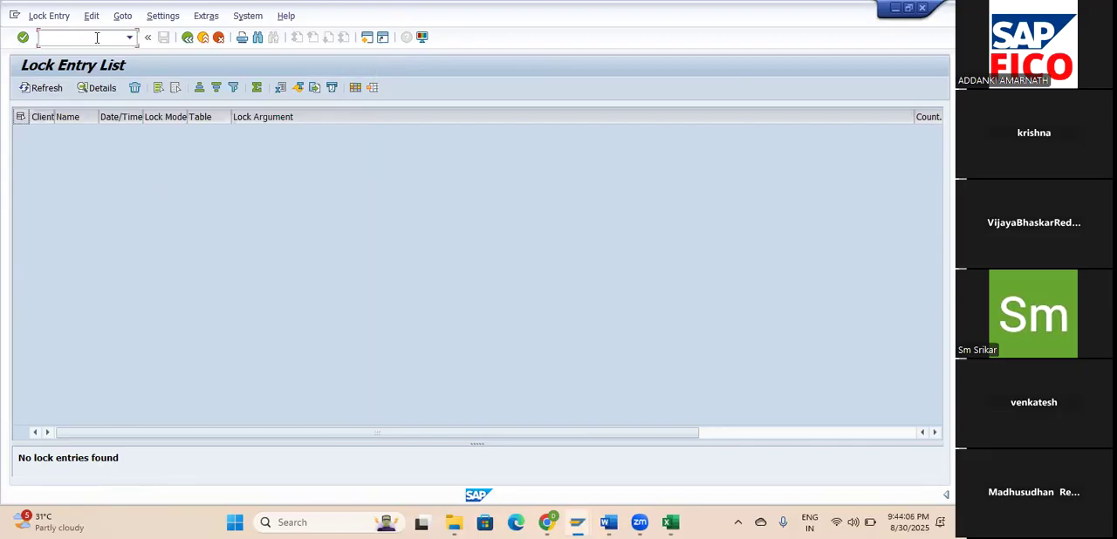
pyautogui.write('/NSM30')
pyautogui.press('Return')
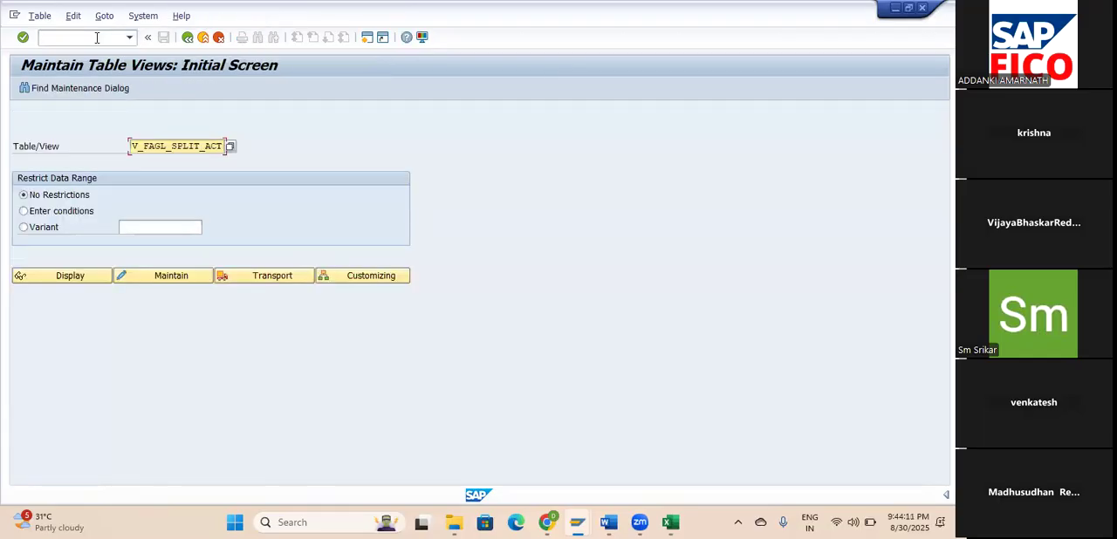
pyautogui.click(172, 277)
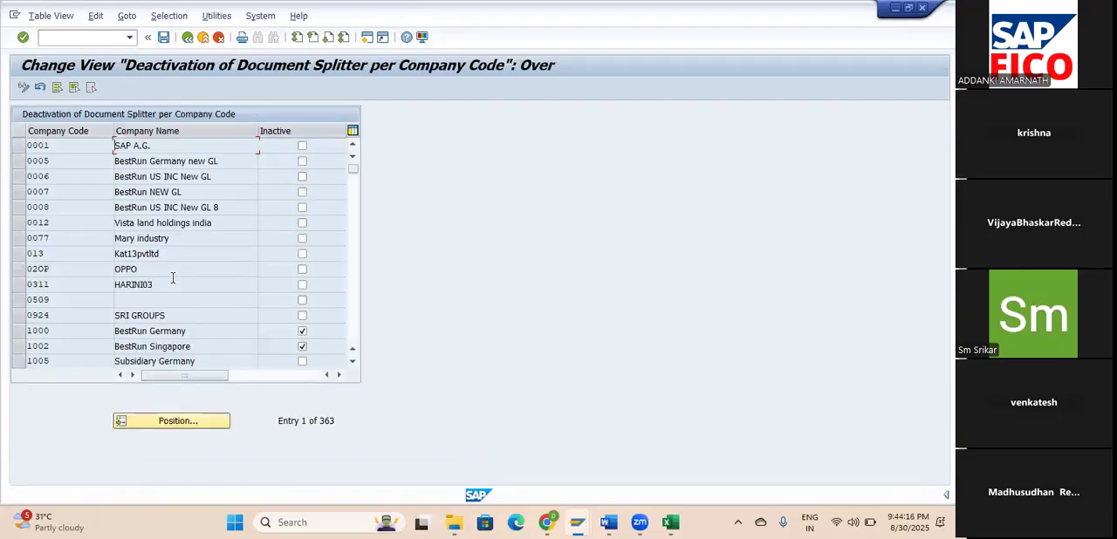
# Position the document splitter deactivation list on company code AM00 and save the view.
pyautogui.click(185, 427)
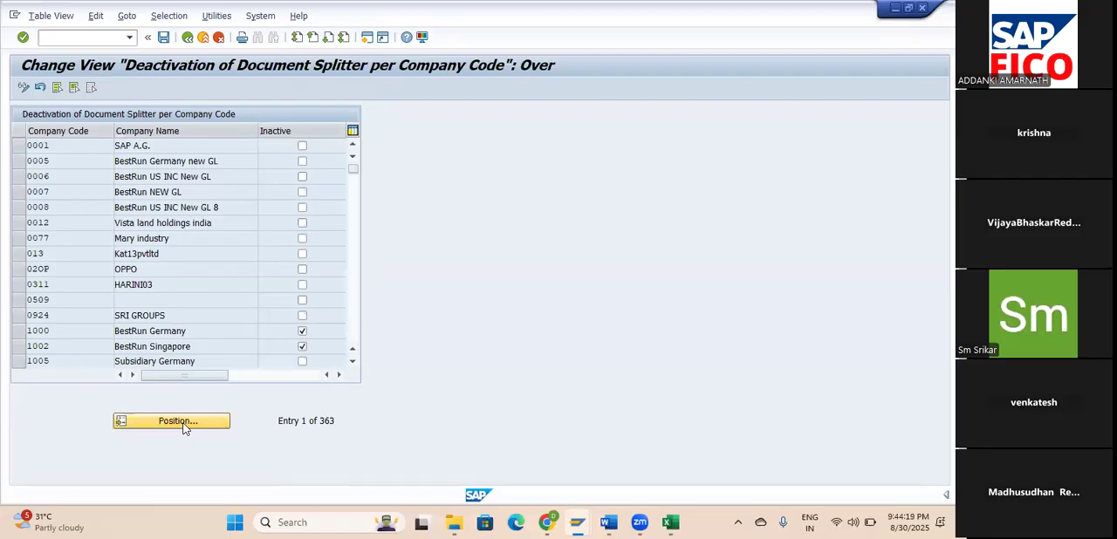
pyautogui.write('AM')
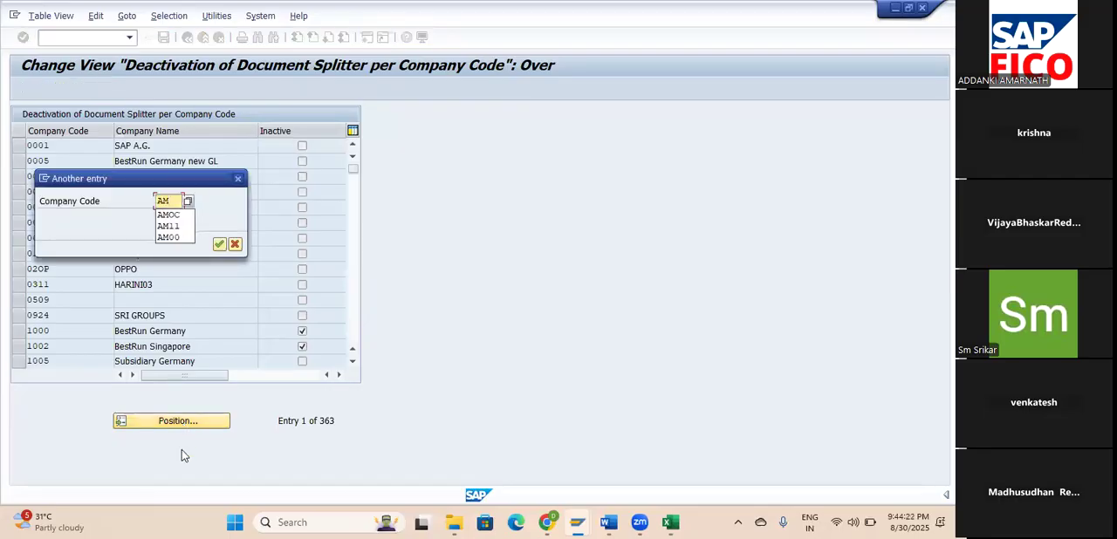
pyautogui.click(178, 242)
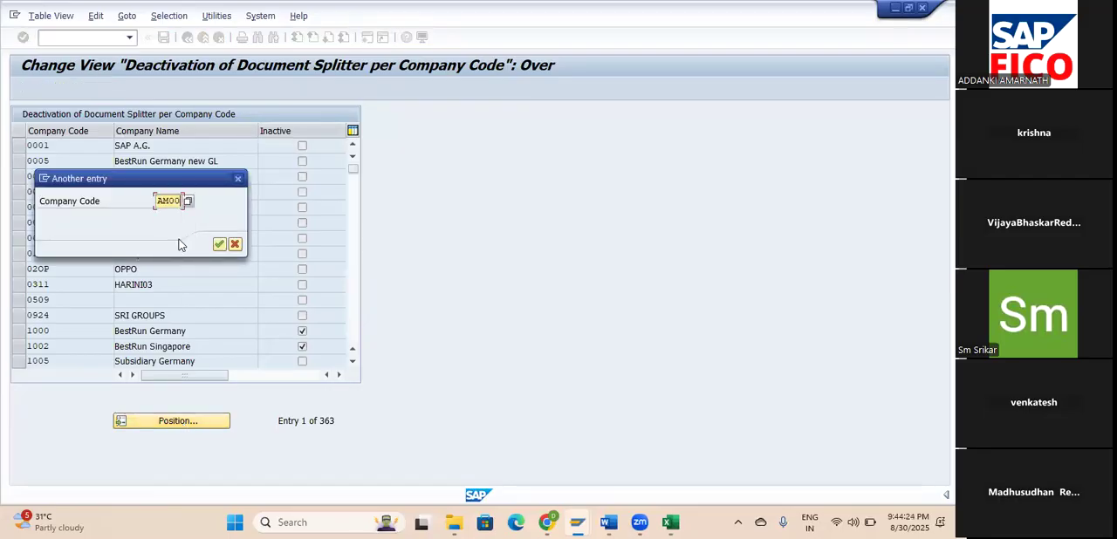
pyautogui.click(219, 244)
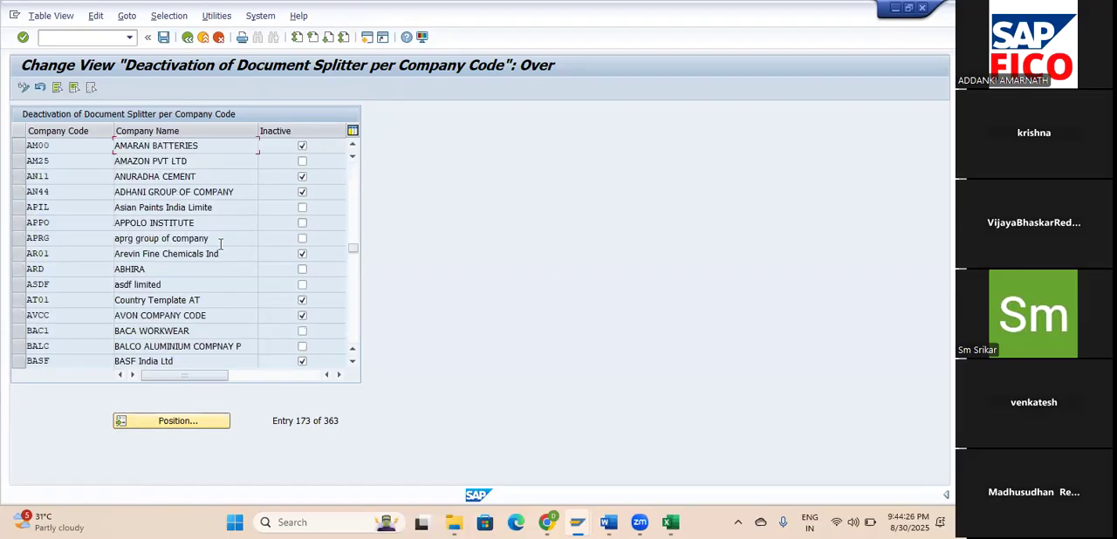
pyautogui.click(17, 147)
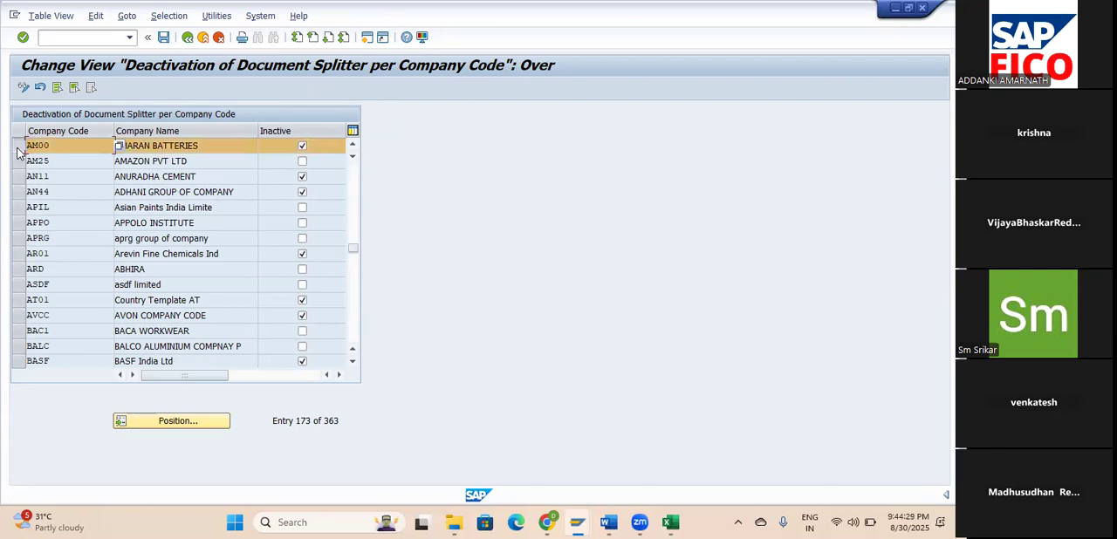
pyautogui.click(17, 148)
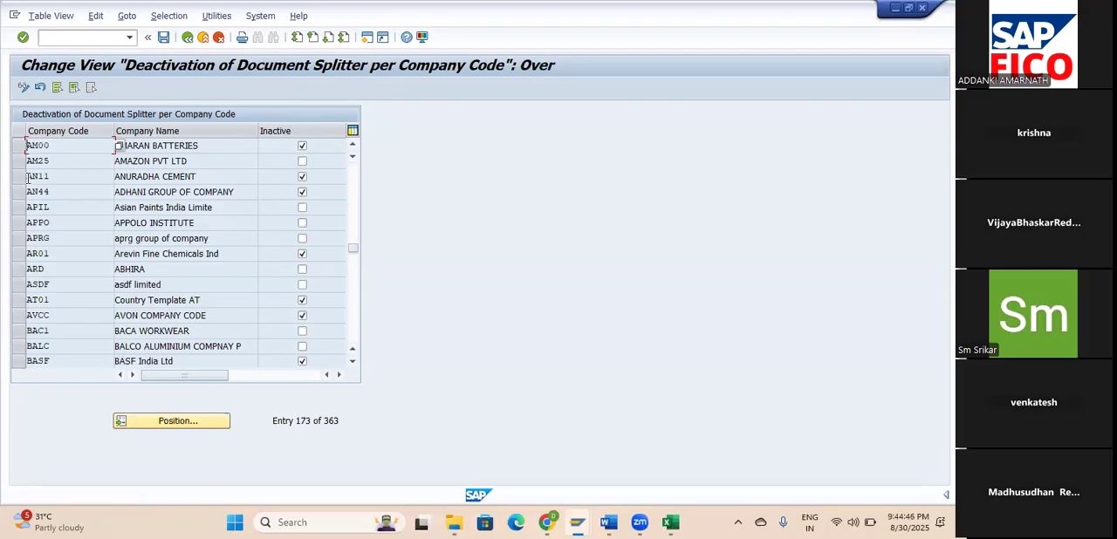
pyautogui.click(163, 40)
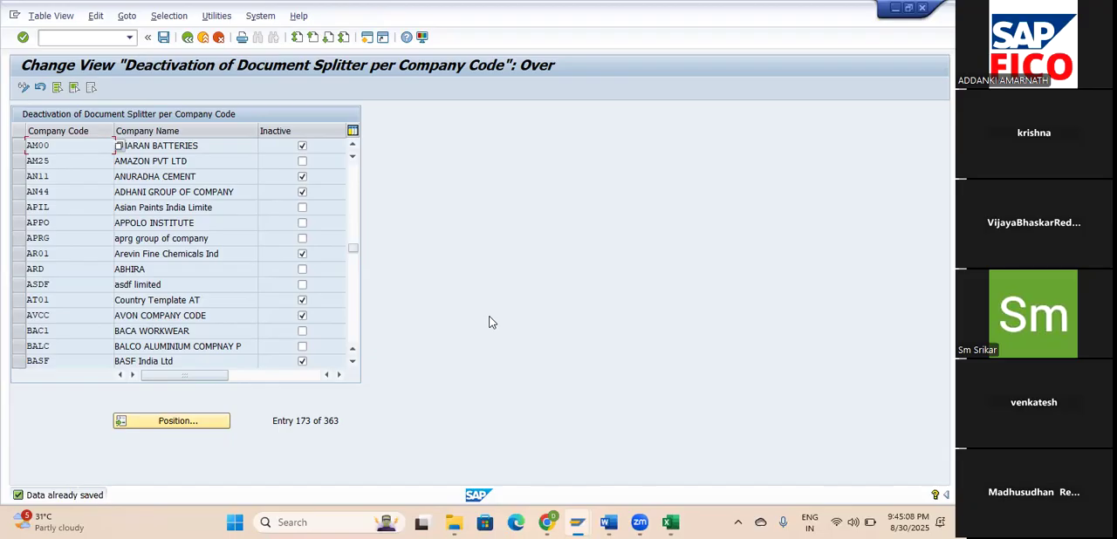
# Switch to File Explorer, open New Microsoft Word Document from the Documents folder in Word, and set the font size to 16.
pyautogui.click(455, 522)
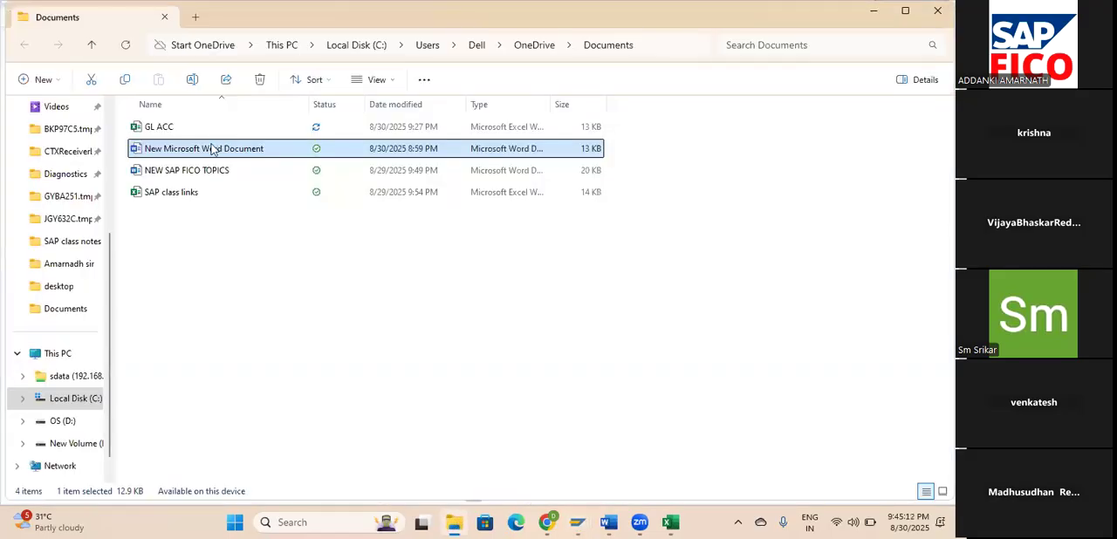
pyautogui.doubleClick(213, 150)
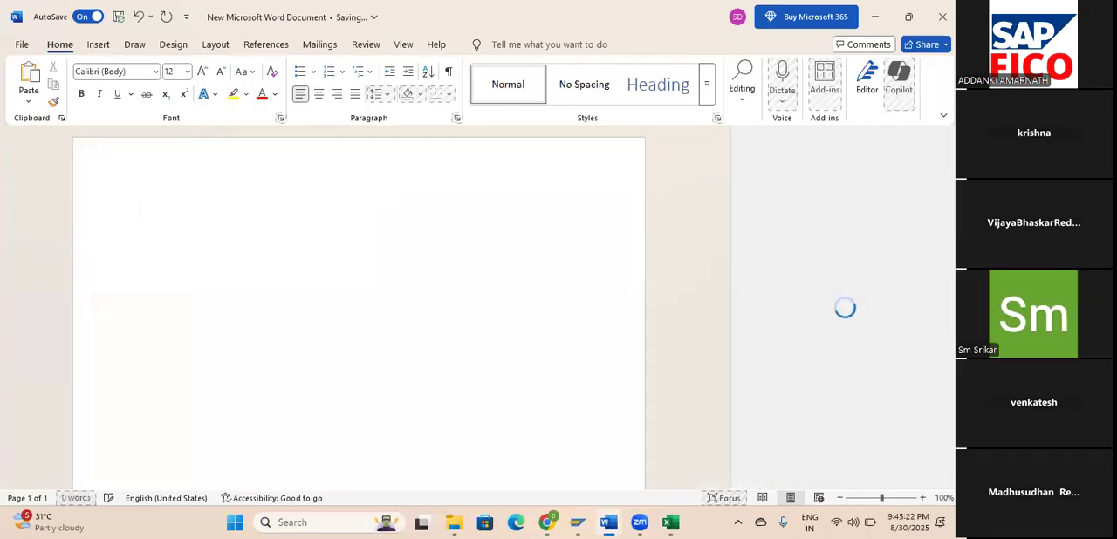
pyautogui.click(187, 72)
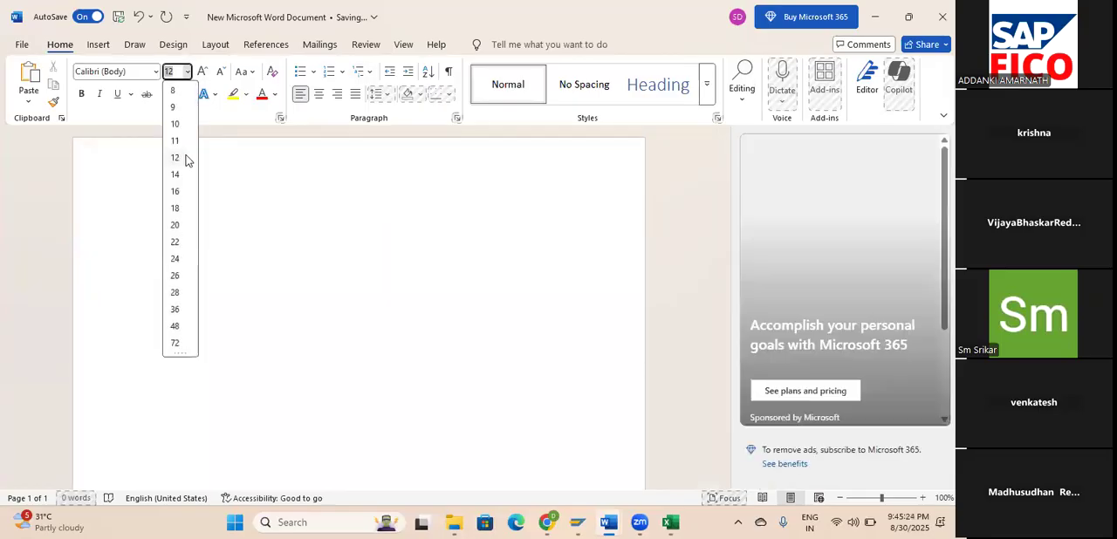
pyautogui.click(182, 192)
# Write the first line of account types: "Share Capital,secured loans , unsecured loans".
pyautogui.write('sHARE ')
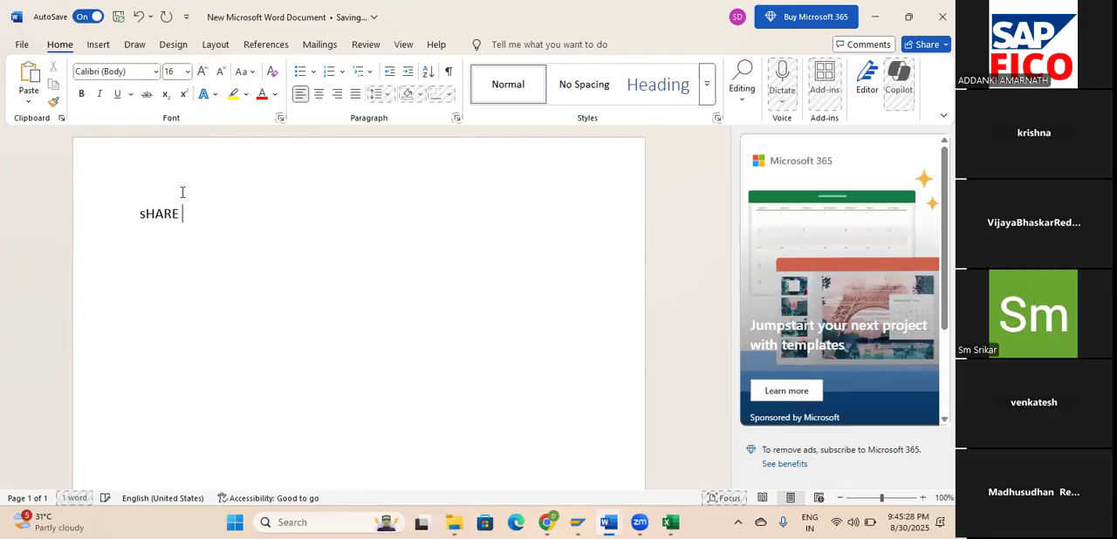
pyautogui.write('Capital')
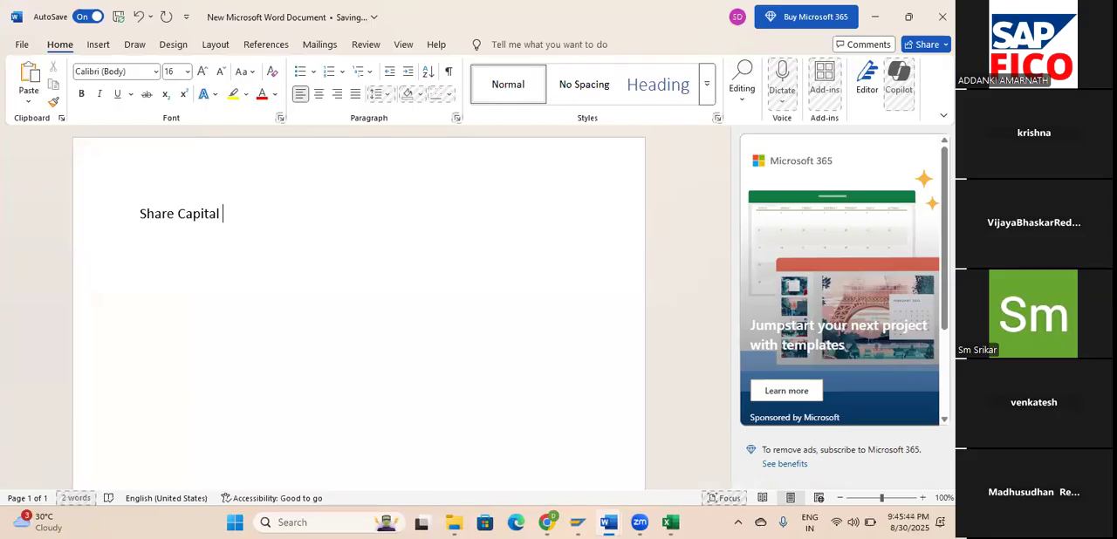
pyautogui.press('BackSpace')
pyautogui.write(',secured loans')
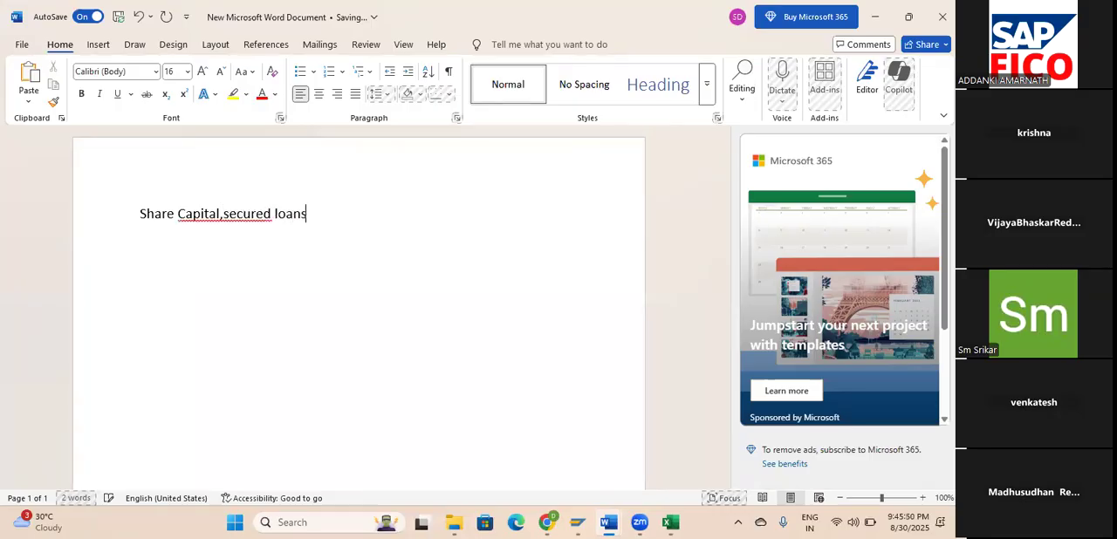
pyautogui.write(' , unsecured loans')
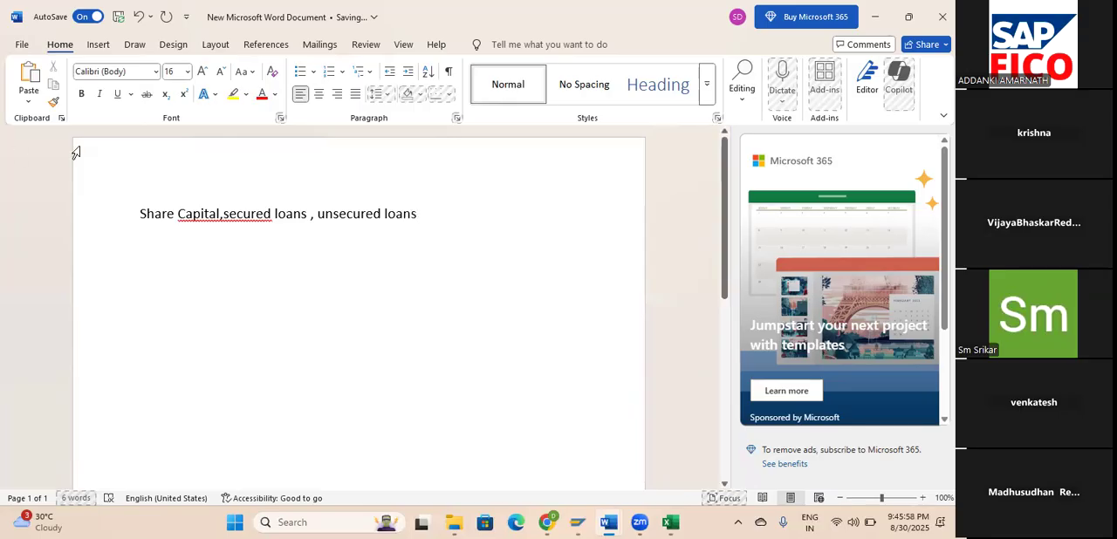
# Append "– Balance sheet" to the first line and correct the spacing around its commas.
pyautogui.doubleClick(224, 217)
pyautogui.click(223, 215)
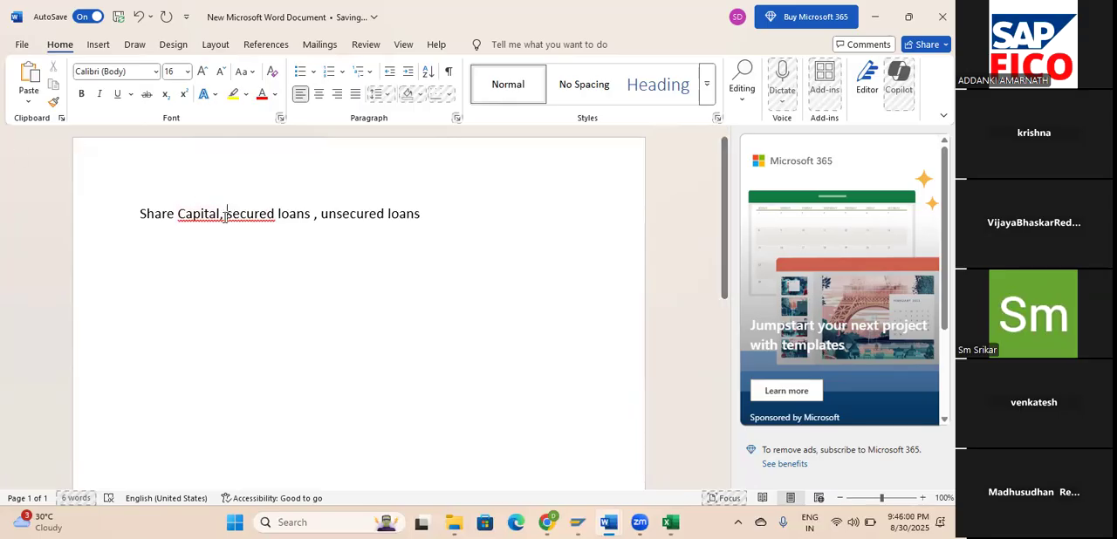
pyautogui.click(457, 209)
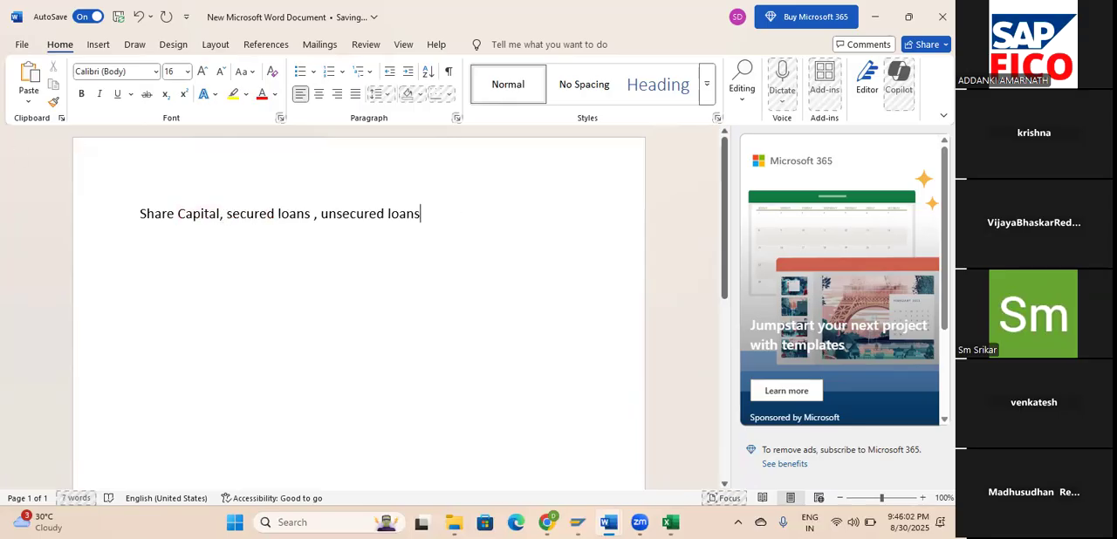
pyautogui.write('- B')
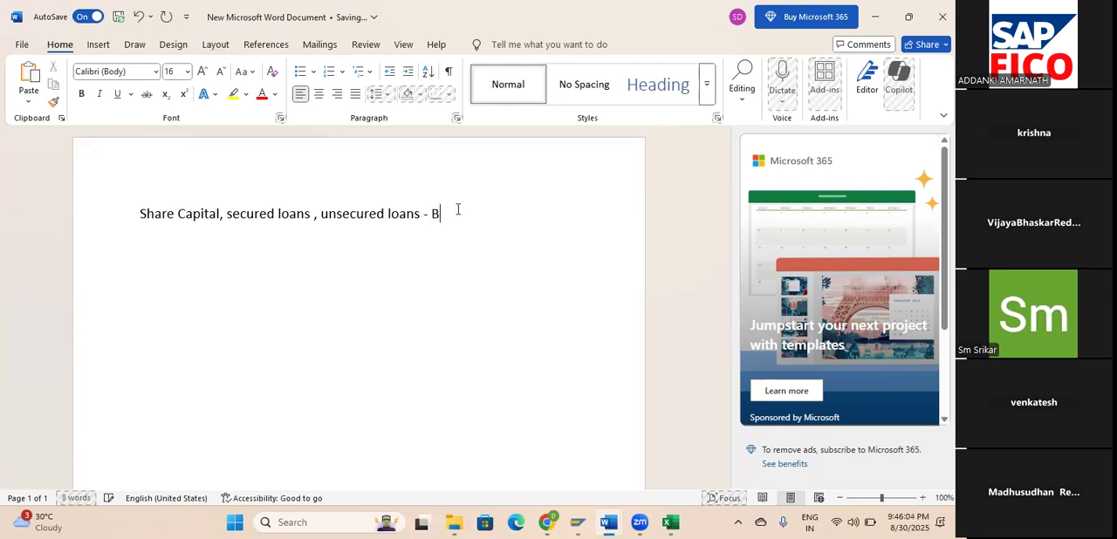
pyautogui.write('alance sheet')
pyautogui.press('Return')
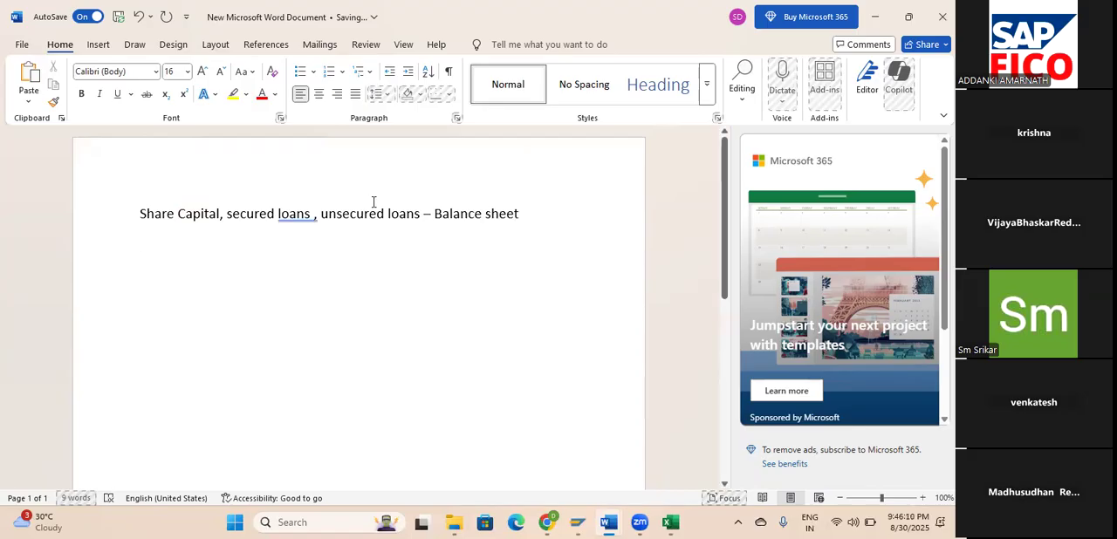
pyautogui.click(295, 212)
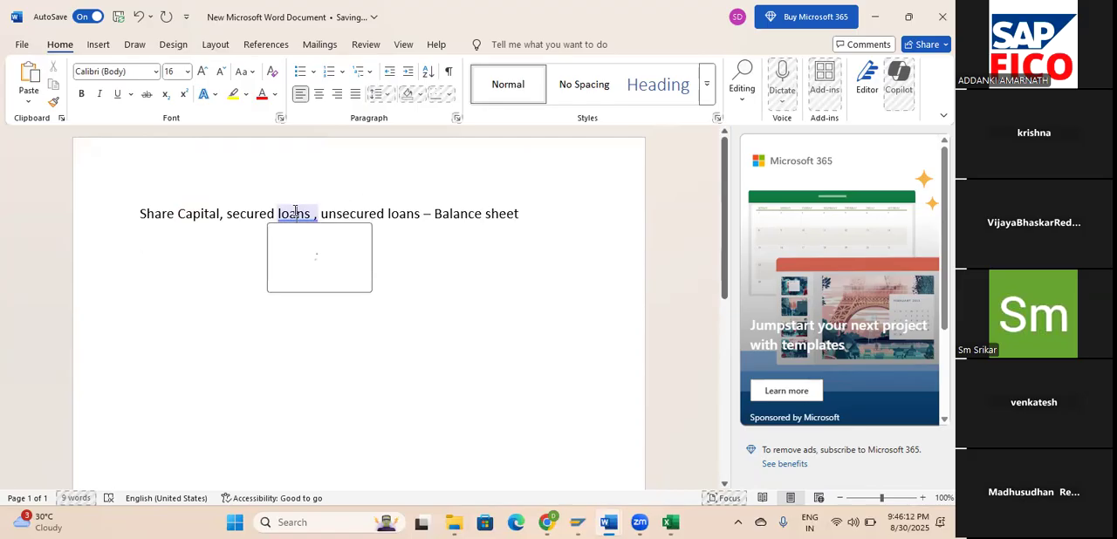
pyautogui.click(294, 271)
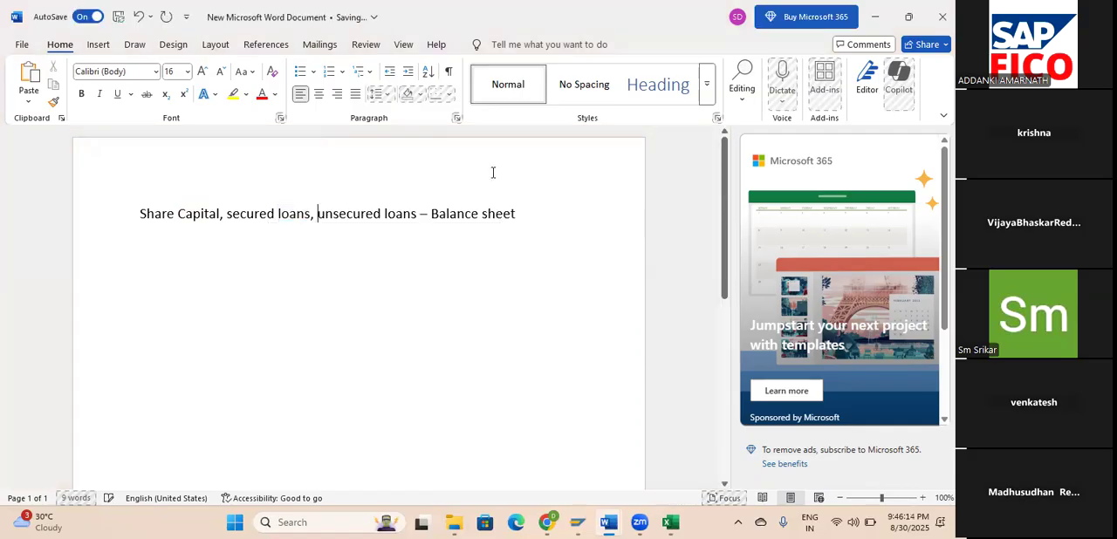
# Add a second line reading "Sundry creditors – Vendors" below the share capital line.
pyautogui.click(538, 212)
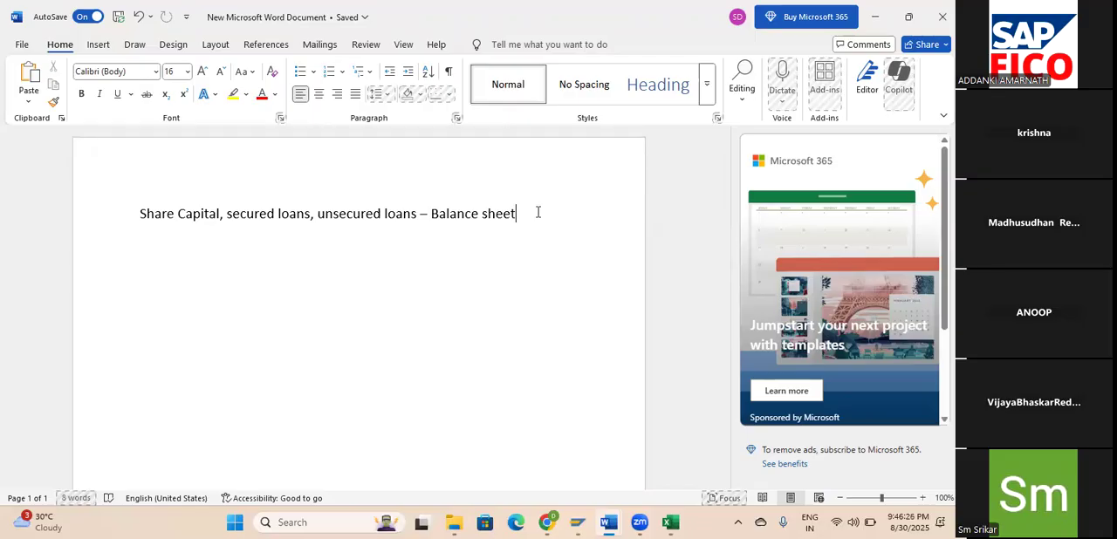
pyautogui.press('Return')
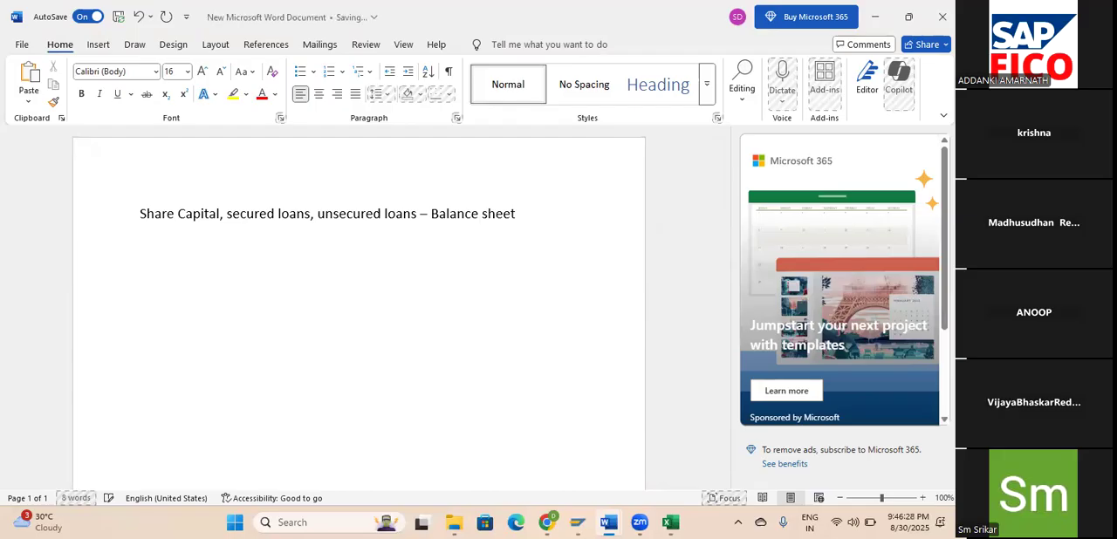
pyautogui.write('Sun')
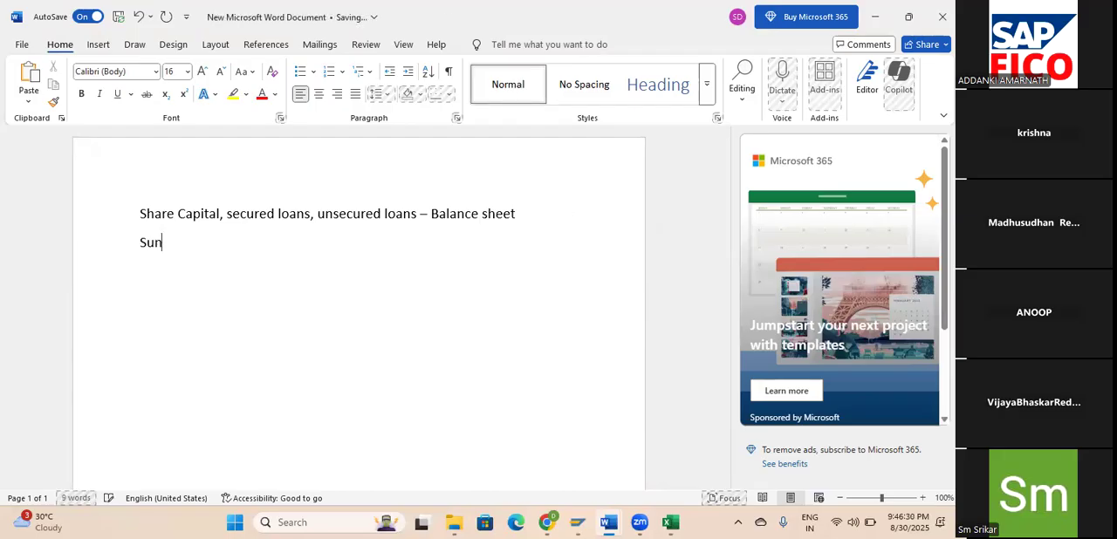
pyautogui.write('dry creditors')
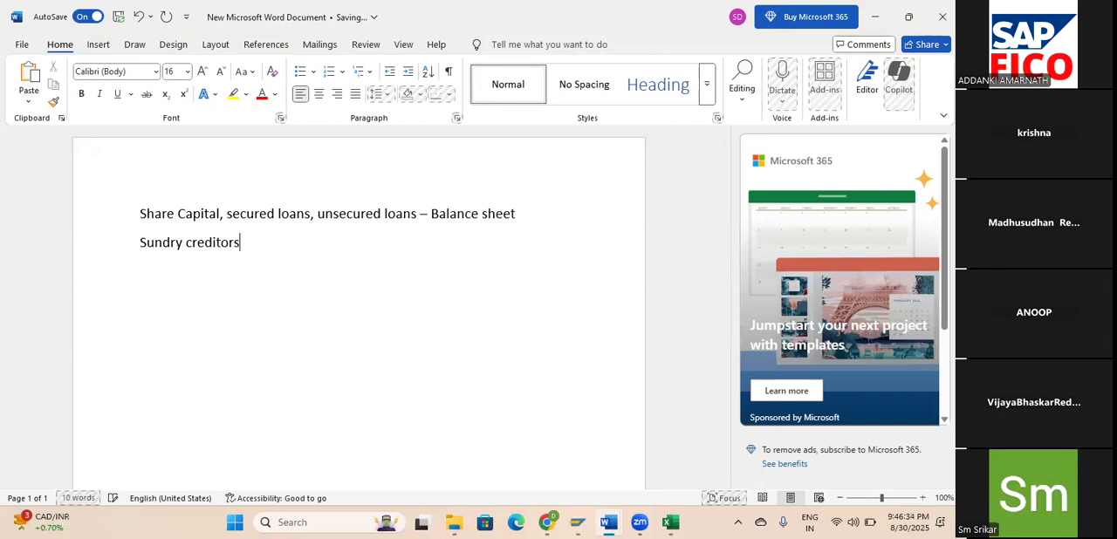
pyautogui.write(' - Vendors')
pyautogui.press('Return')
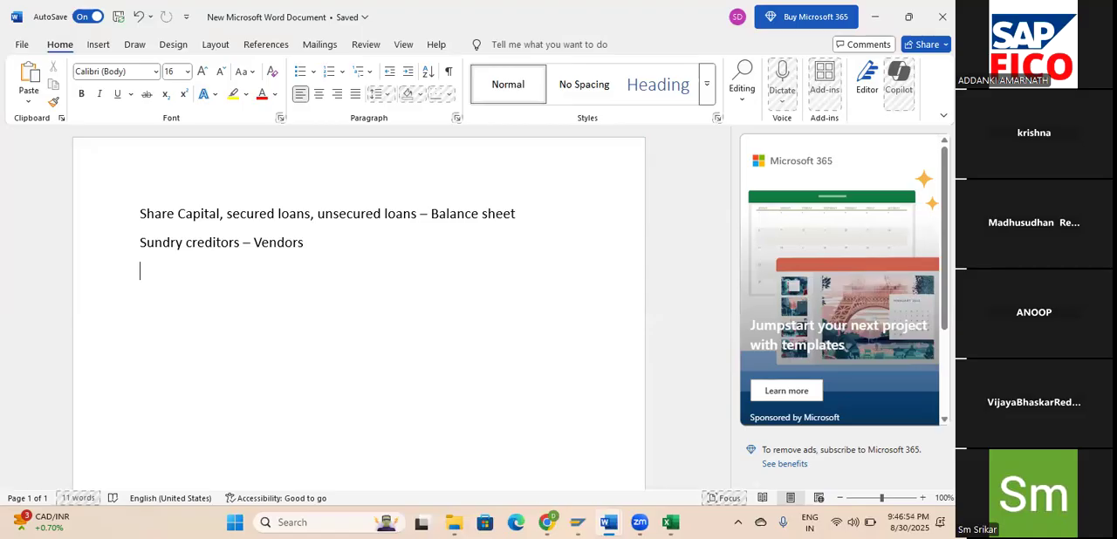
# Add a third line reading "Current liabilities – Balance sheet".
pyautogui.write('Current liabilities - Ba')
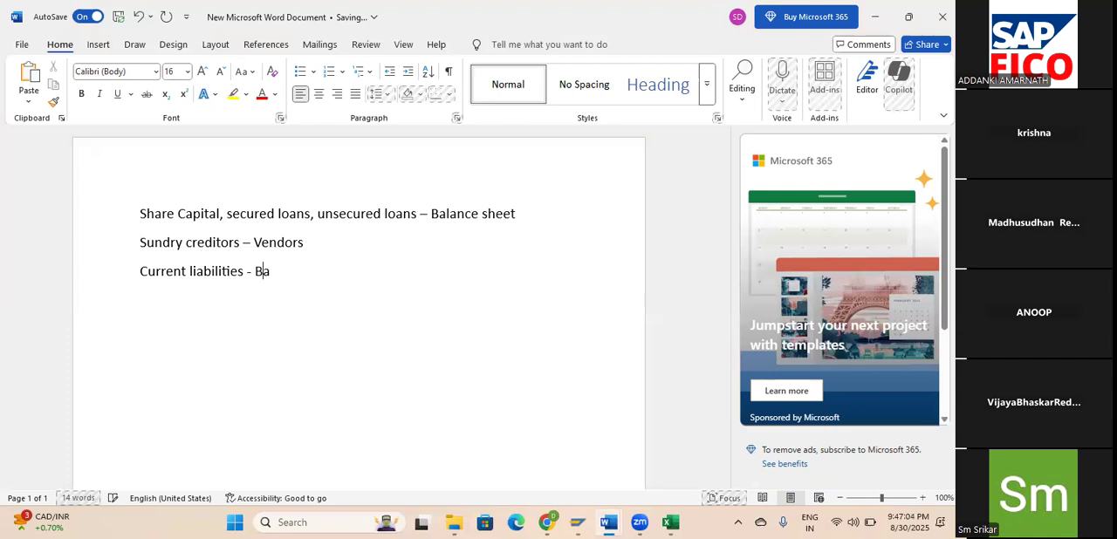
pyautogui.write('lance sheet')
pyautogui.press('Return')
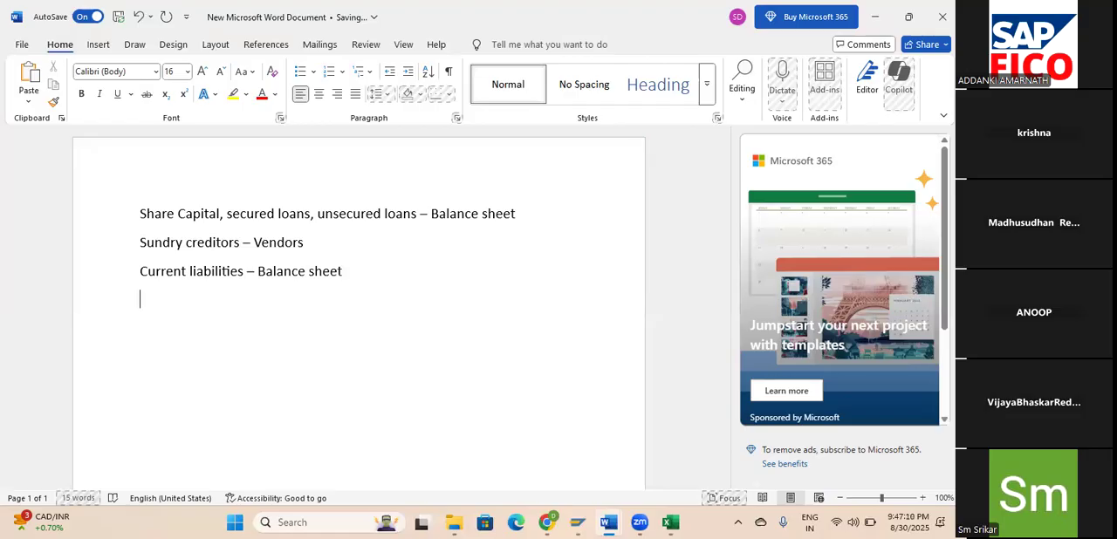
# Add a fourth line reading "Fixed assets, Cash and bank, Inventory - Assets".
pyautogui.write('Fixed assets')
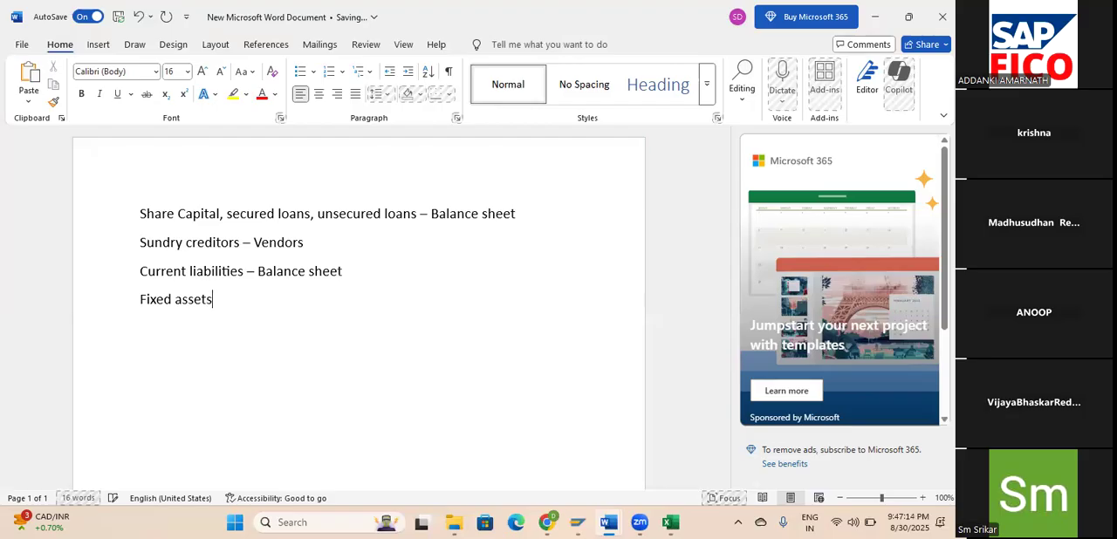
pyautogui.write(', Cash a')
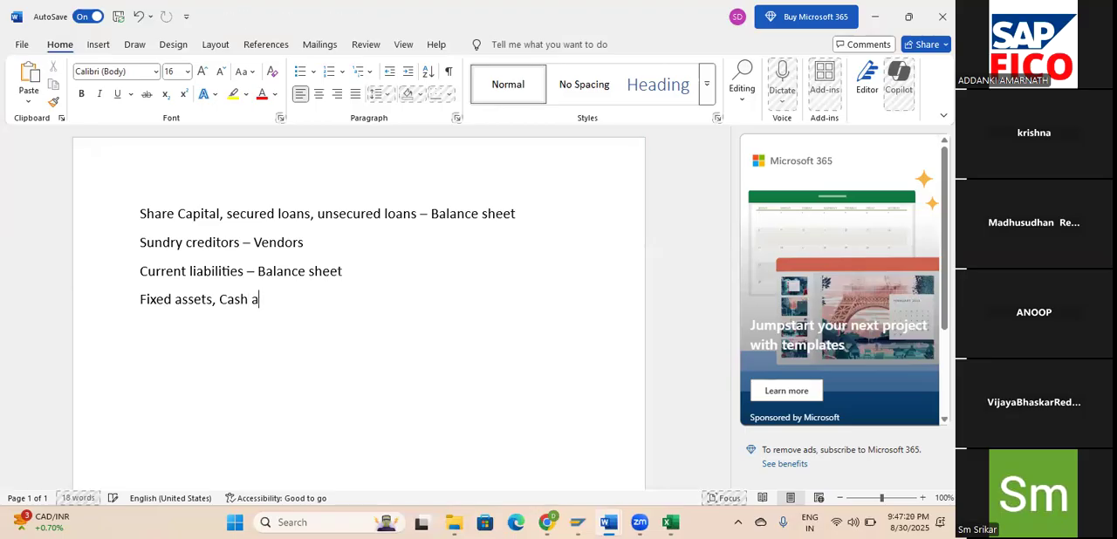
pyautogui.write('nd bank, ')
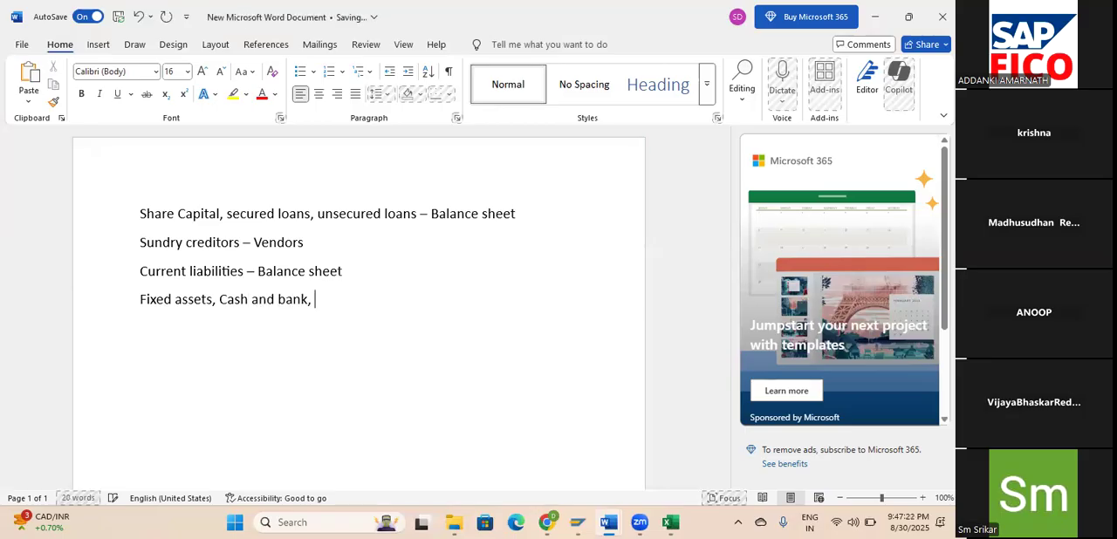
pyautogui.write('Inventry')
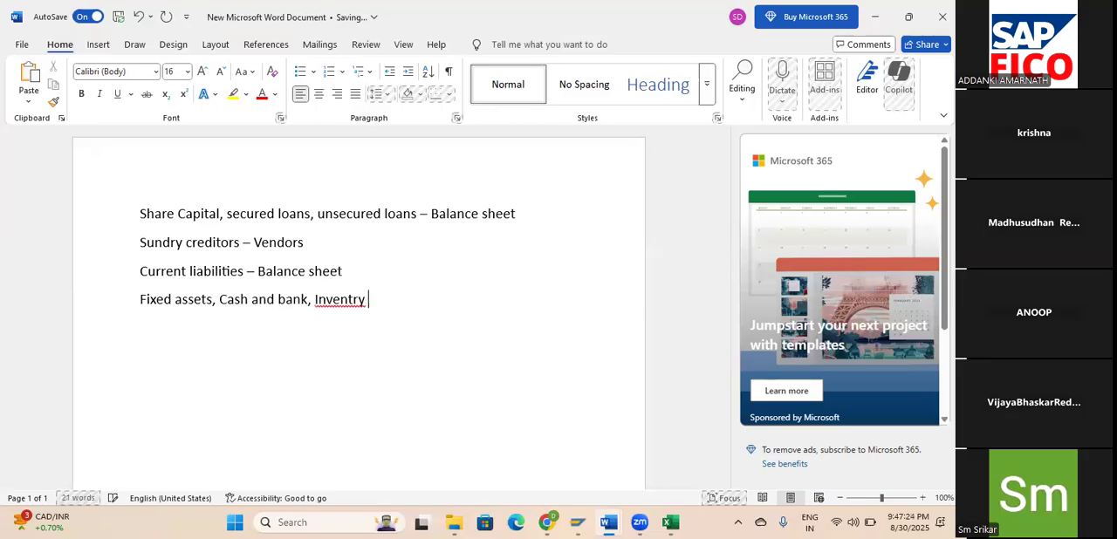
pyautogui.press('BackSpace')
pyautogui.press('BackSpace')
pyautogui.press('BackSpace')
pyautogui.write('ory - Assets')
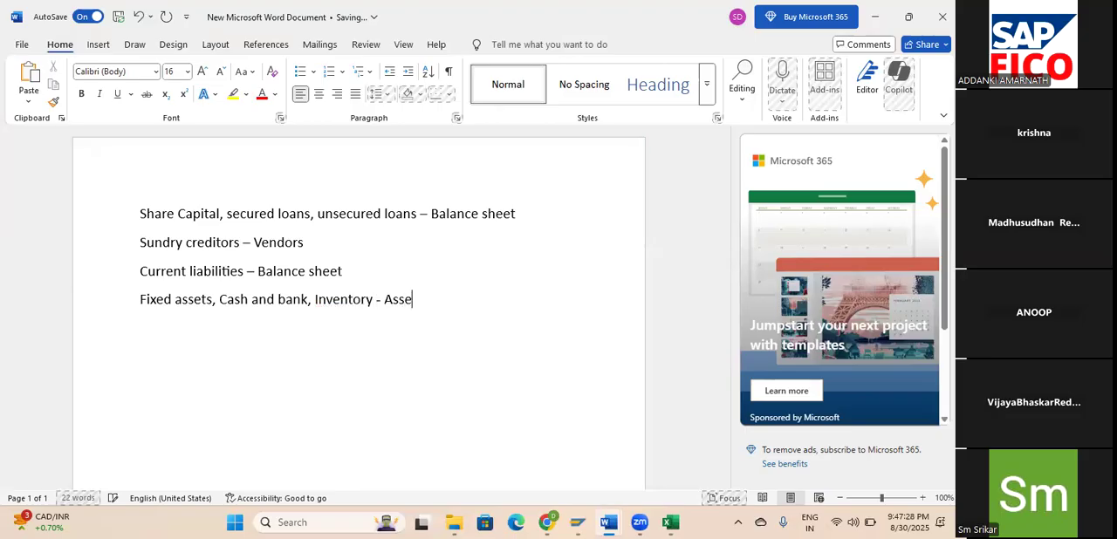
# End the fourth line with "Asset" and add a fifth line reading "Sundry debiors – Customers".
pyautogui.press('BackSpace')
pyautogui.press('Return')
pyautogui.write('Sundry')
pyautogui.write(' debitirs')
pyautogui.press('BackSpace')
pyautogui.press('BackSpace')
pyautogui.press('BackSpace')
pyautogui.press('BackSpace')
pyautogui.press('BackSpace')
pyautogui.write('ors - ')
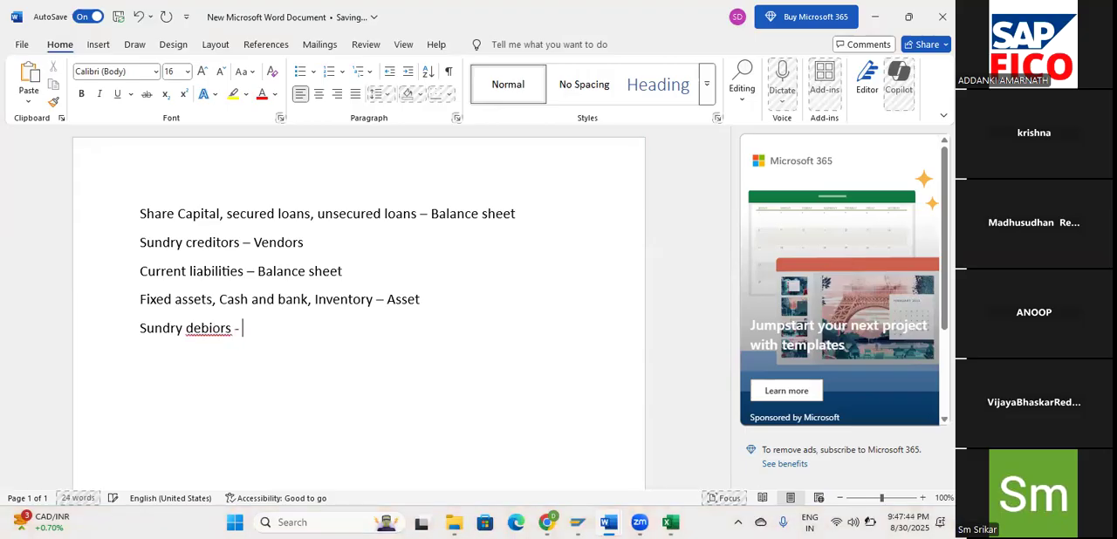
pyautogui.write('Customers')
pyautogui.press('Return')
# Correct the misspelled word in the Customers line to "debtors" using the spelling suggestion.
pyautogui.doubleClick(209, 328)
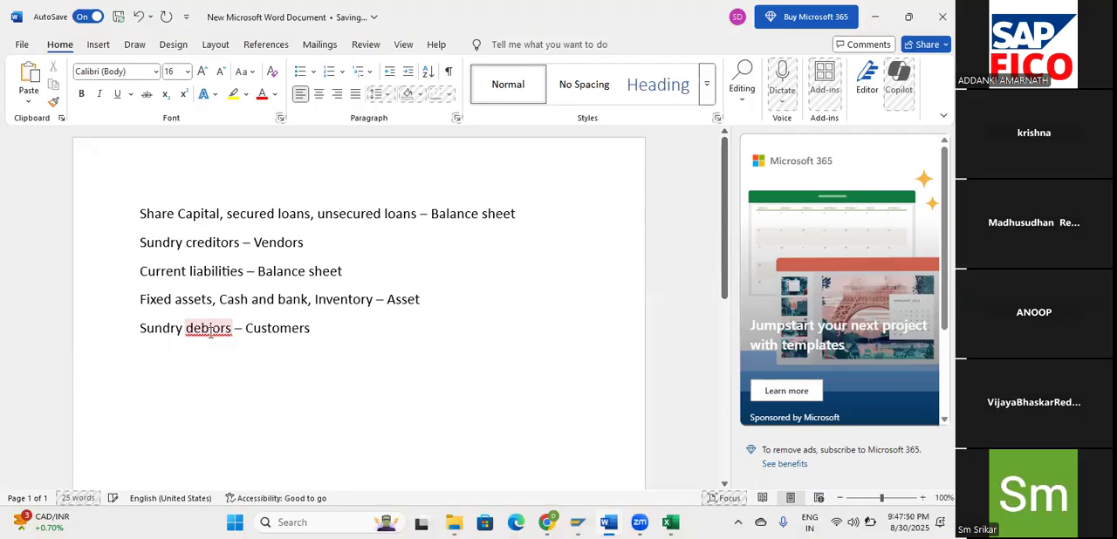
pyautogui.click(211, 328)
pyautogui.write('t')
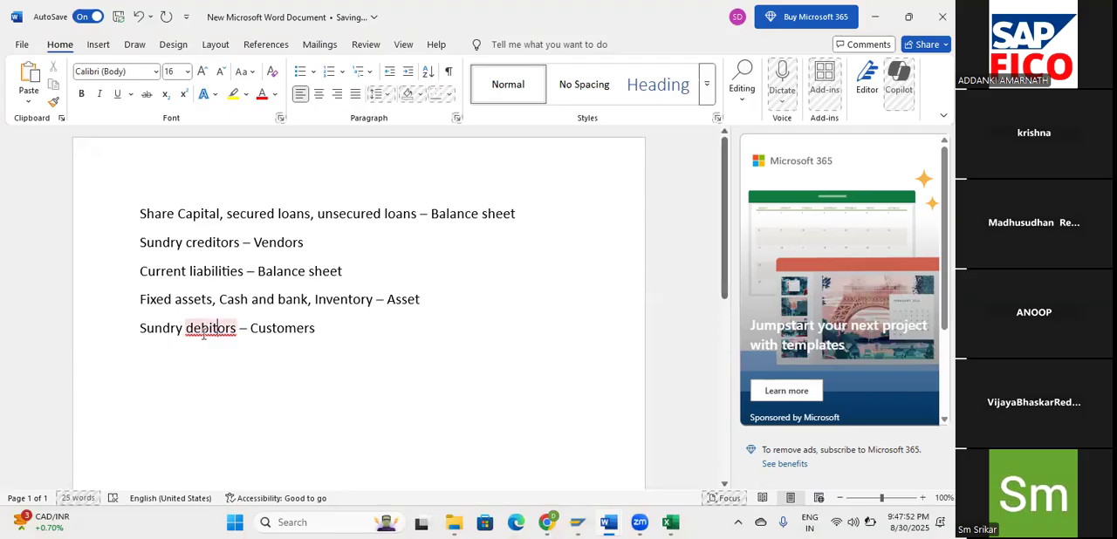
pyautogui.rightClick(202, 332)
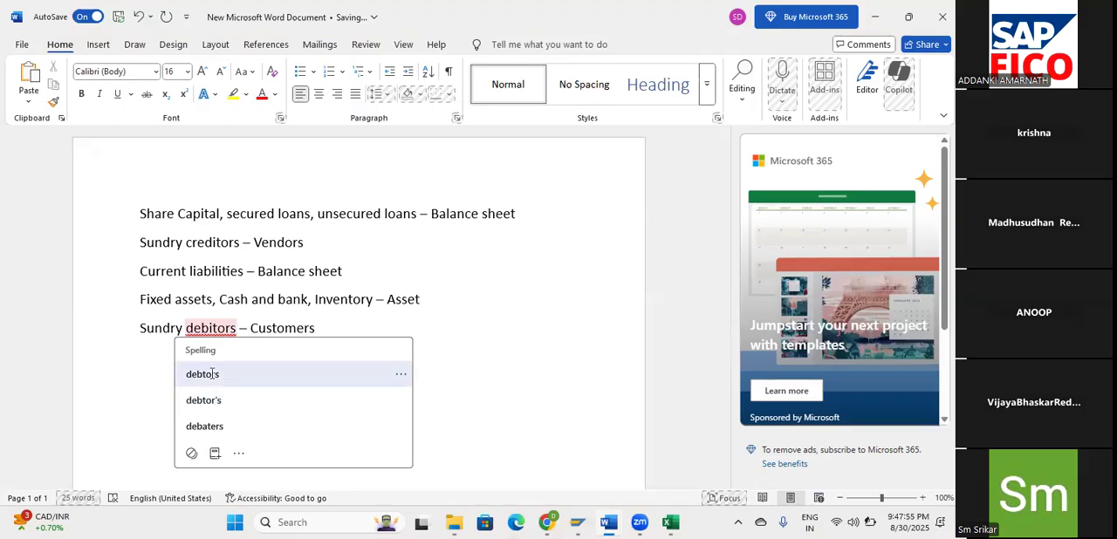
pyautogui.click(211, 374)
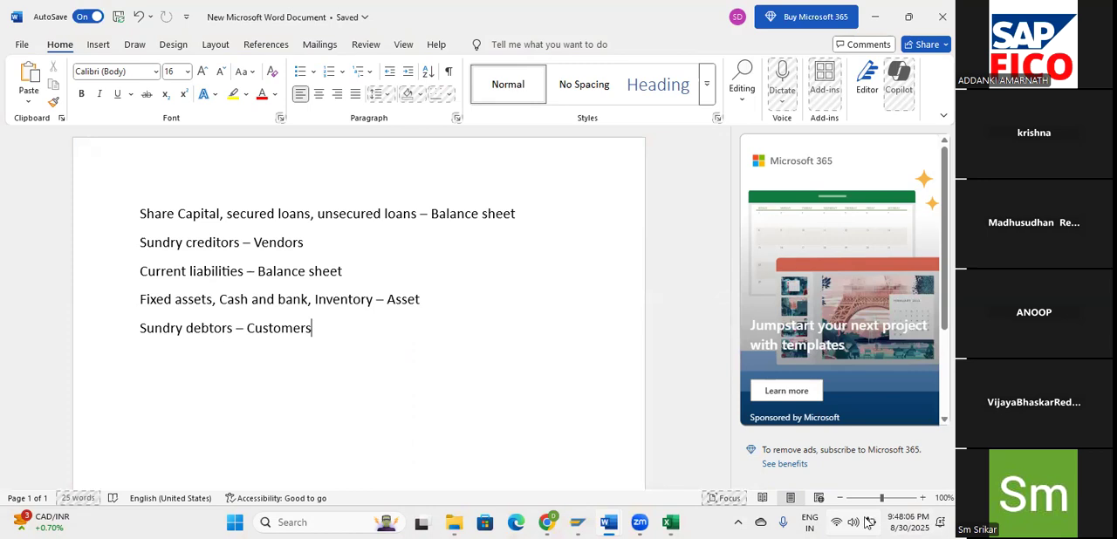
pyautogui.click(868, 522)
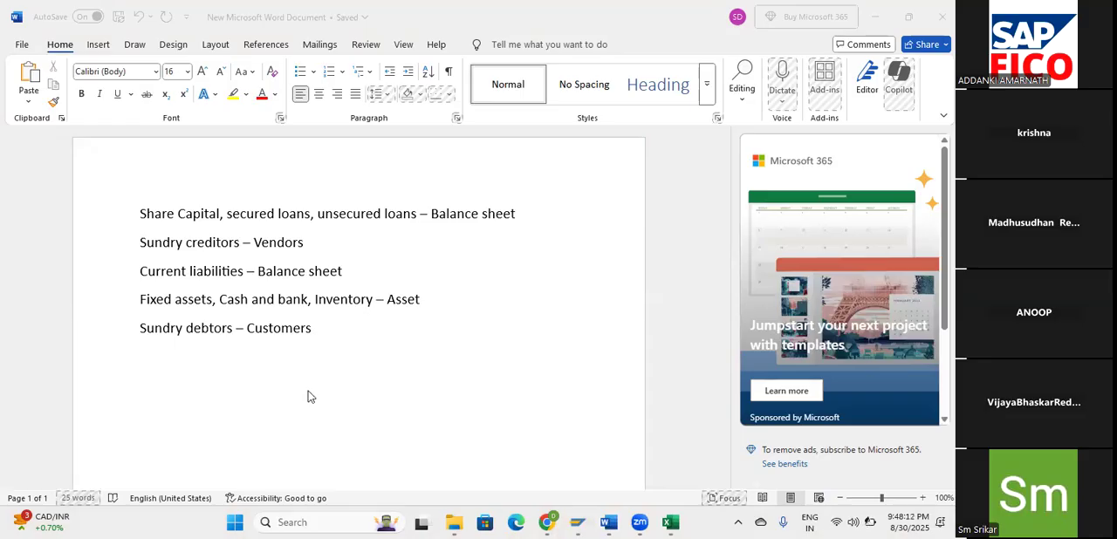
pyautogui.click(378, 349)
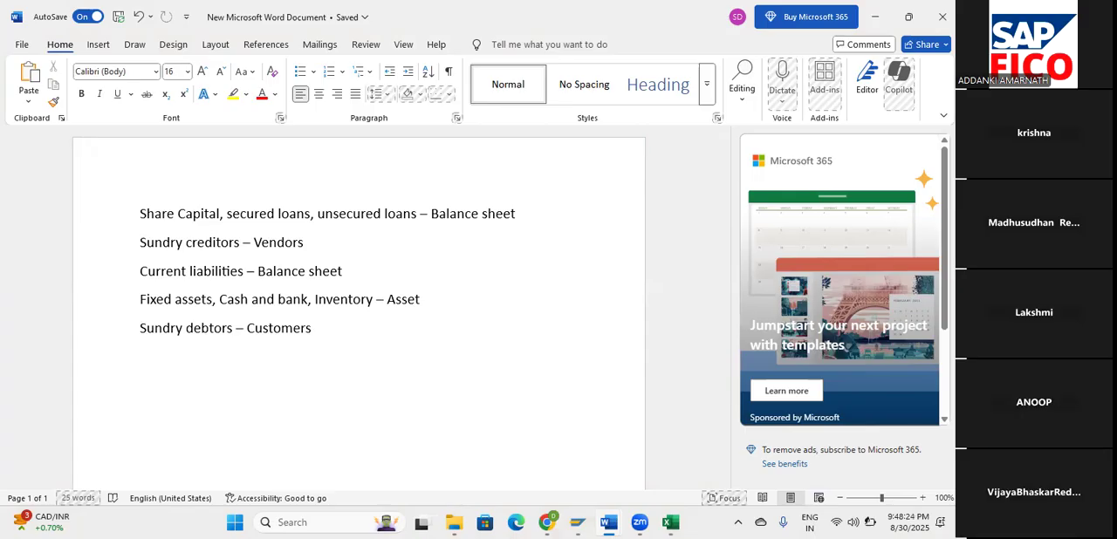
pyautogui.click(871, 522)
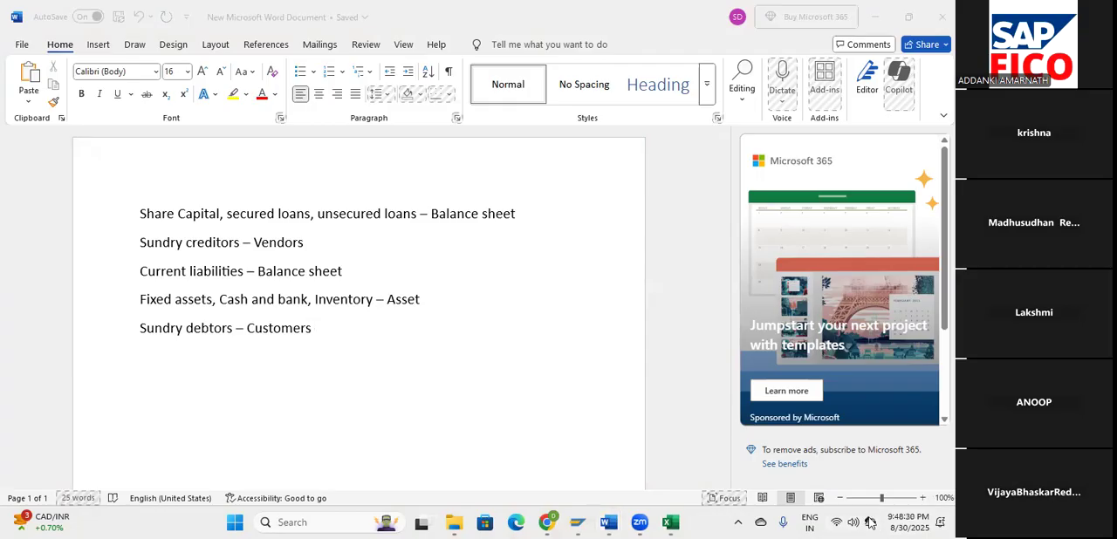
pyautogui.click(870, 522)
pyautogui.moveTo(870, 522)
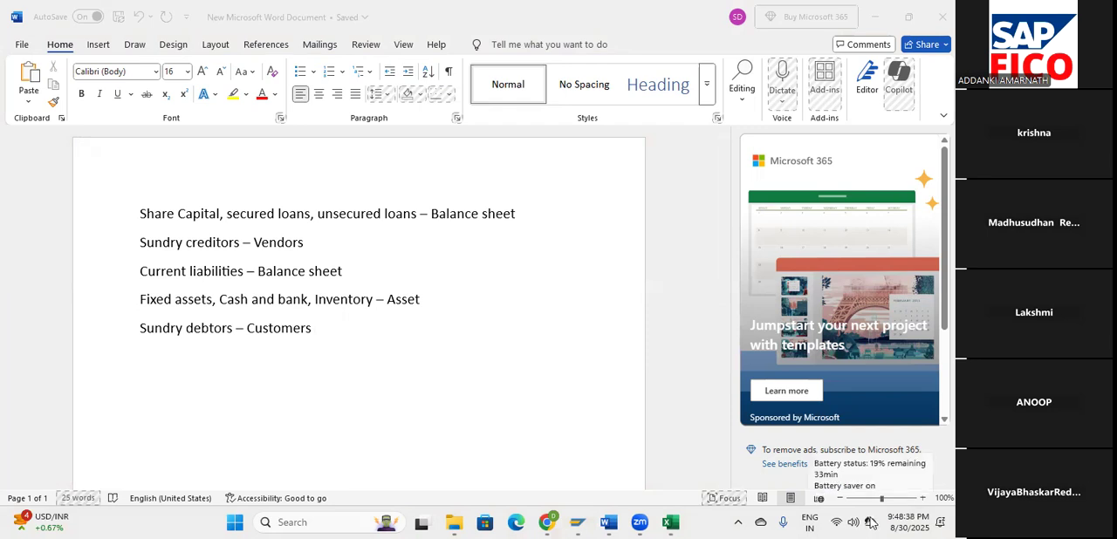
pyautogui.click(493, 361)
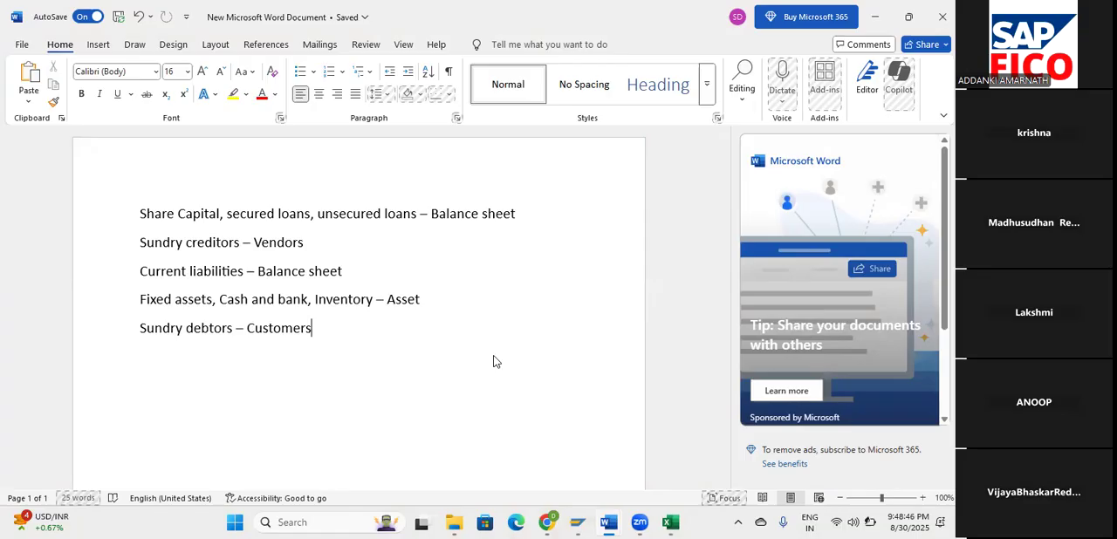
# Insert ", Current assets" after "Inventory" in the fourth line.
pyautogui.press('Return')
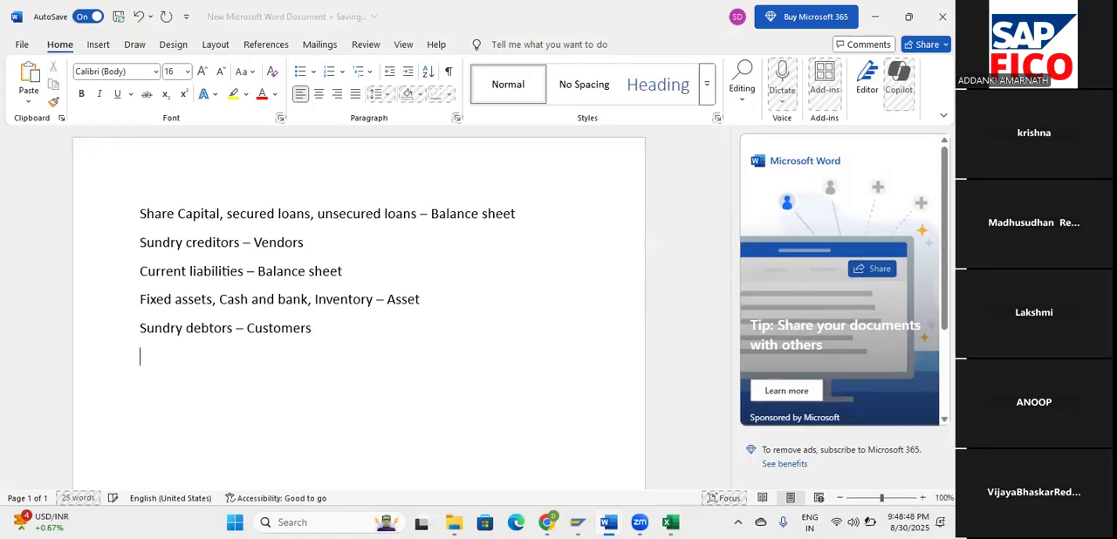
pyautogui.press('Return')
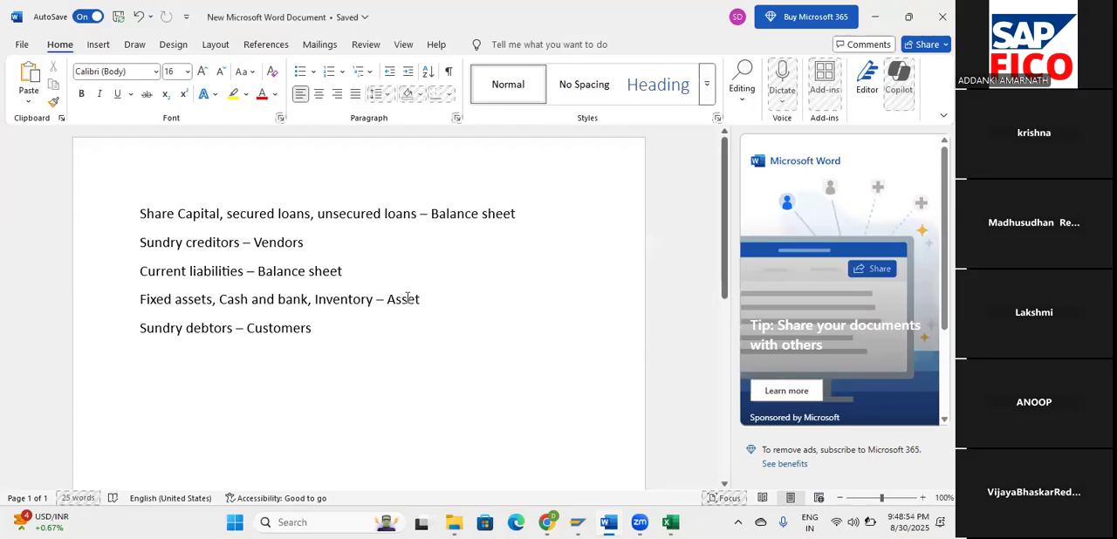
pyautogui.click(373, 299)
pyautogui.write(', C')
pyautogui.write('urrent a')
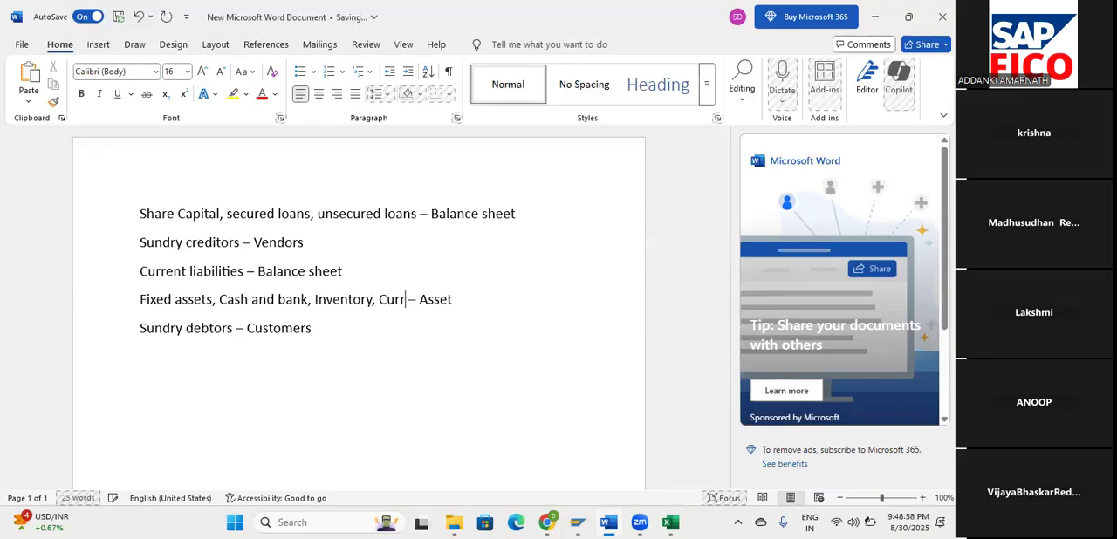
pyautogui.write('ssets')
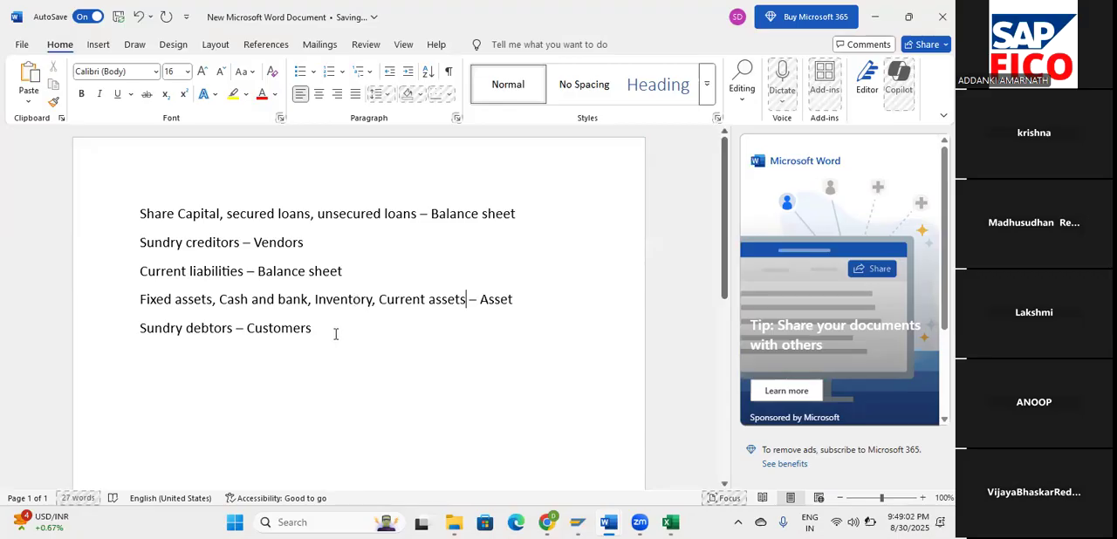
# Start a sixth line below Sundry debtors reading "Sales and Revenue -".
pyautogui.press('Down')
pyautogui.press('Return')
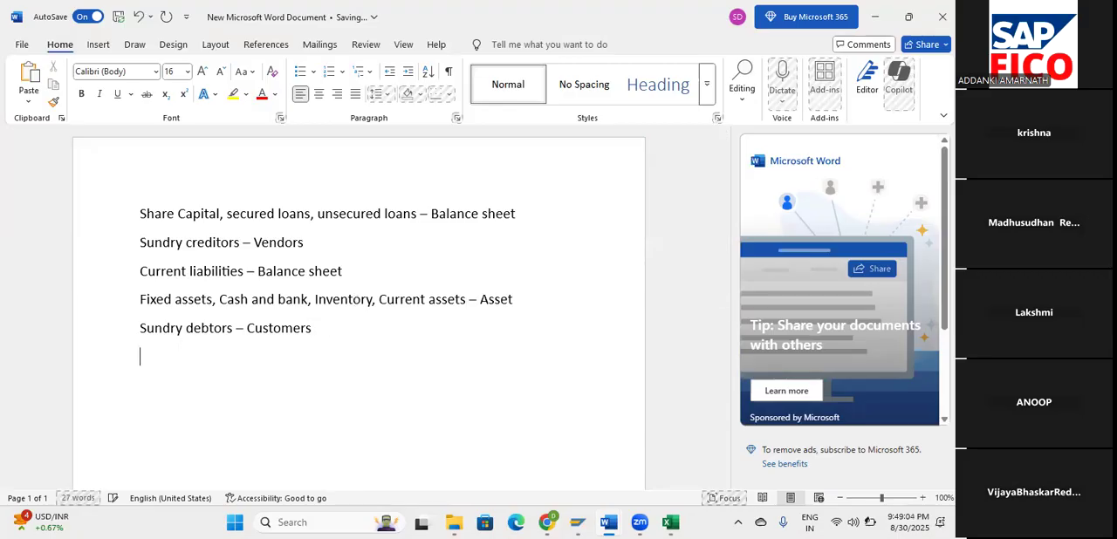
pyautogui.write('Sa')
pyautogui.write('les and Rev')
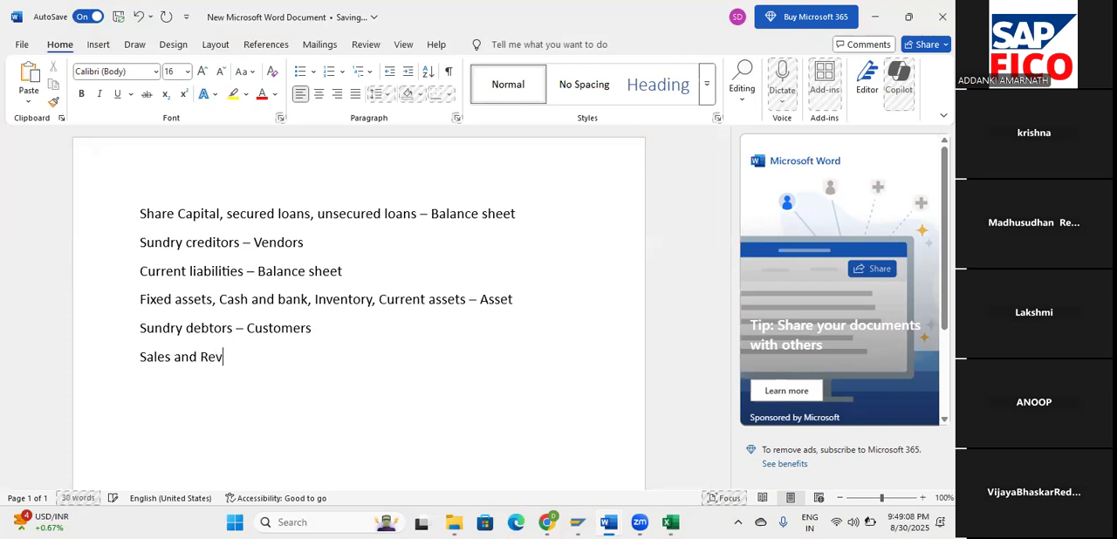
pyautogui.write('enue -')
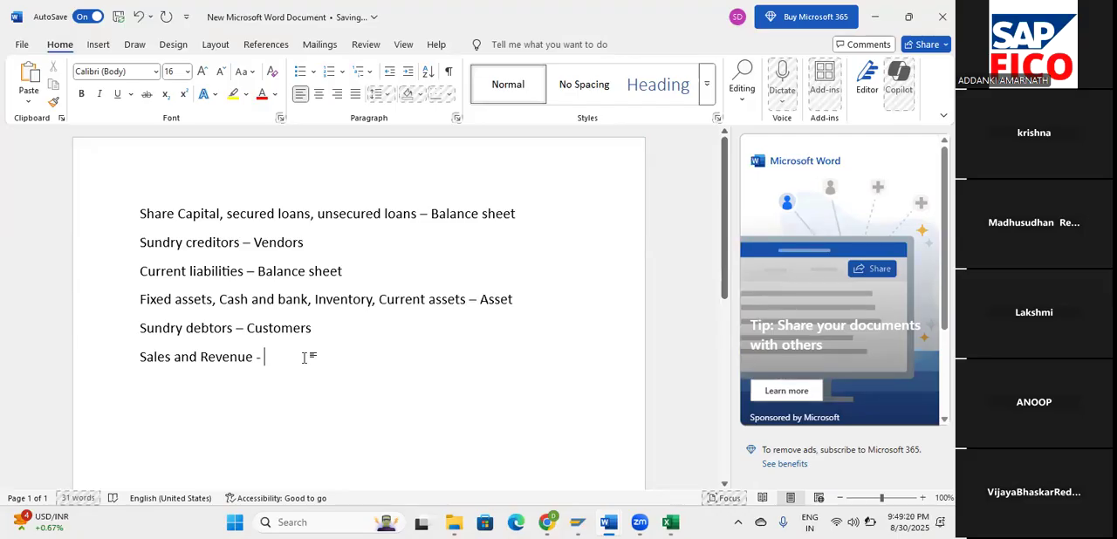
# Replace the dash ending the Sales and Revenue line with ", sales, other income".
pyautogui.press('BackSpace')
pyautogui.press('BackSpace')
pyautogui.press('BackSpace')
pyautogui.write(', ')
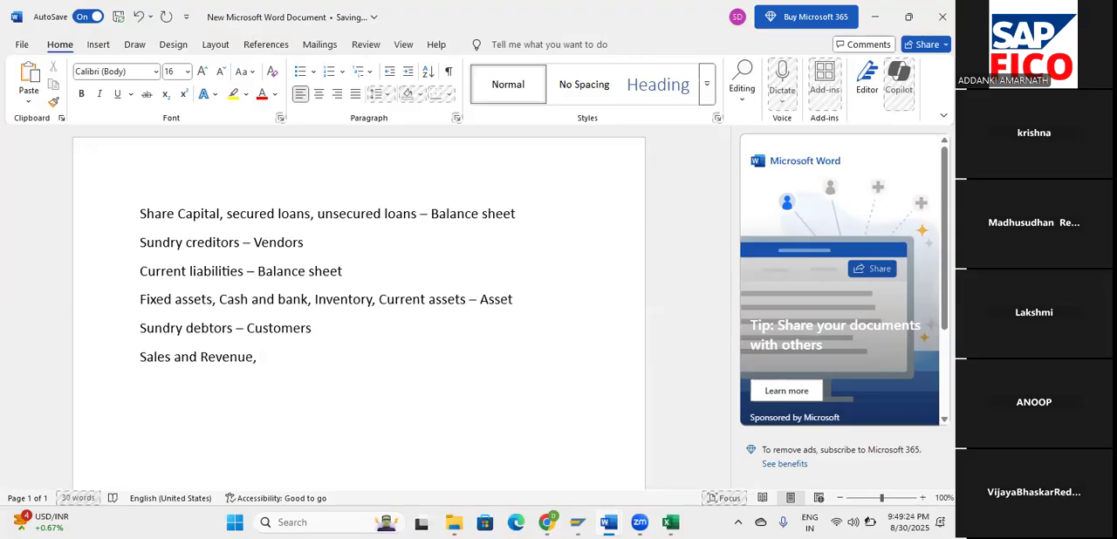
pyautogui.write('sales, other inc')
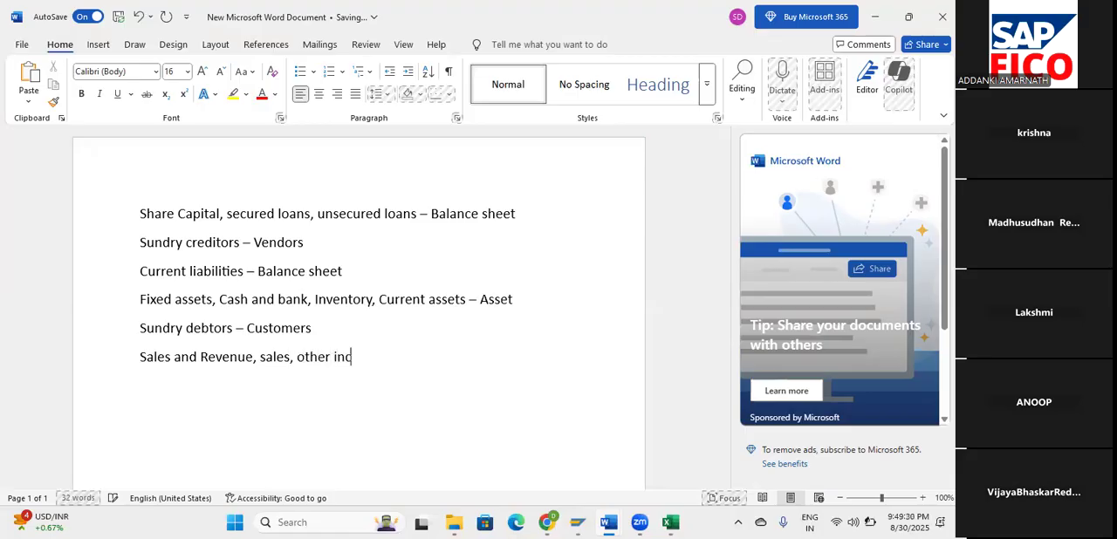
pyautogui.write('ome, increas')
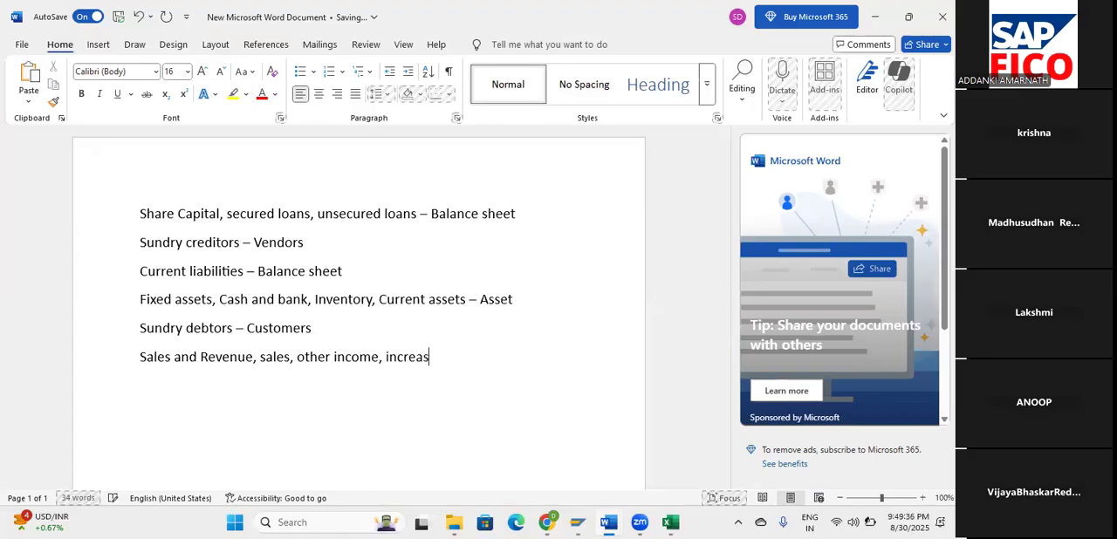
# Continue the Sales and Revenue line with ", increase and decrease loss account -".
pyautogui.write('e and desc')
pyautogui.press('BackSpace')
pyautogui.press('BackSpace')
pyautogui.write('crease l')
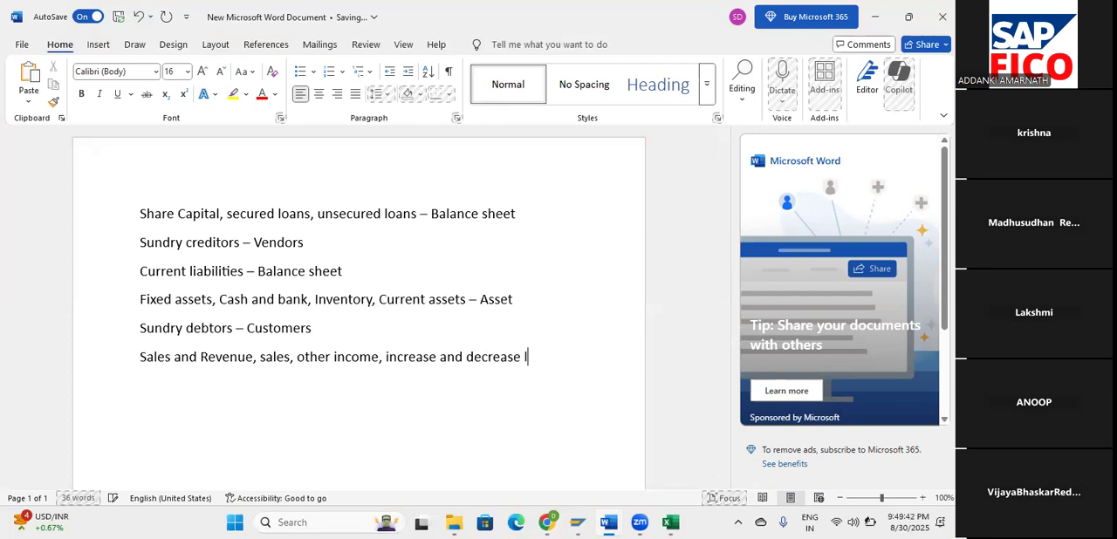
pyautogui.write('oss account -')
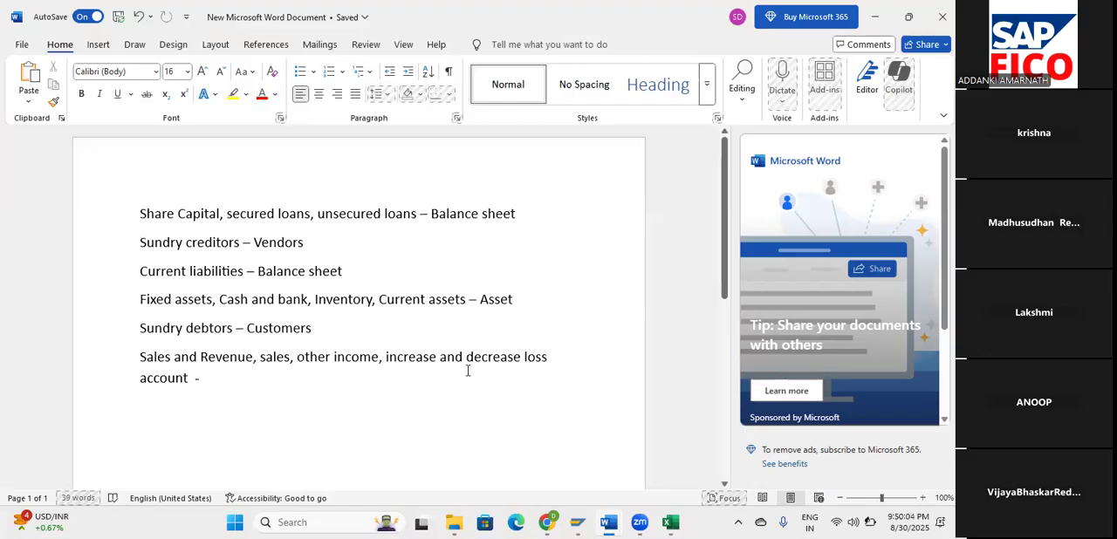
# Replace "loss" with "stock" before "account" in the Sales and Revenue line.
pyautogui.click(554, 368)
pyautogui.press('BackSpace')
pyautogui.press('BackSpace')
pyautogui.press('BackSpace')
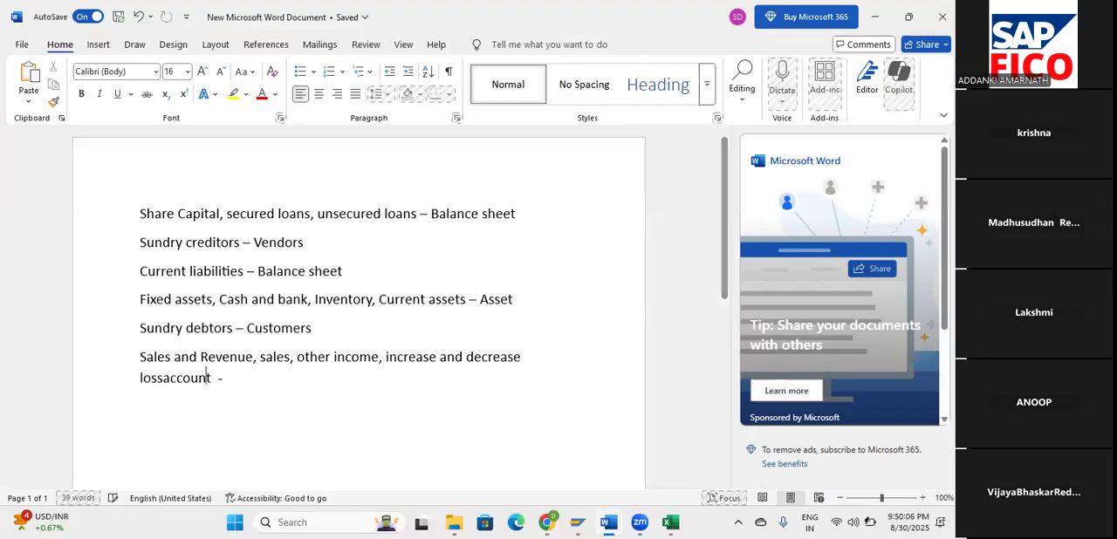
pyautogui.press('BackSpace')
pyautogui.press('BackSpace')
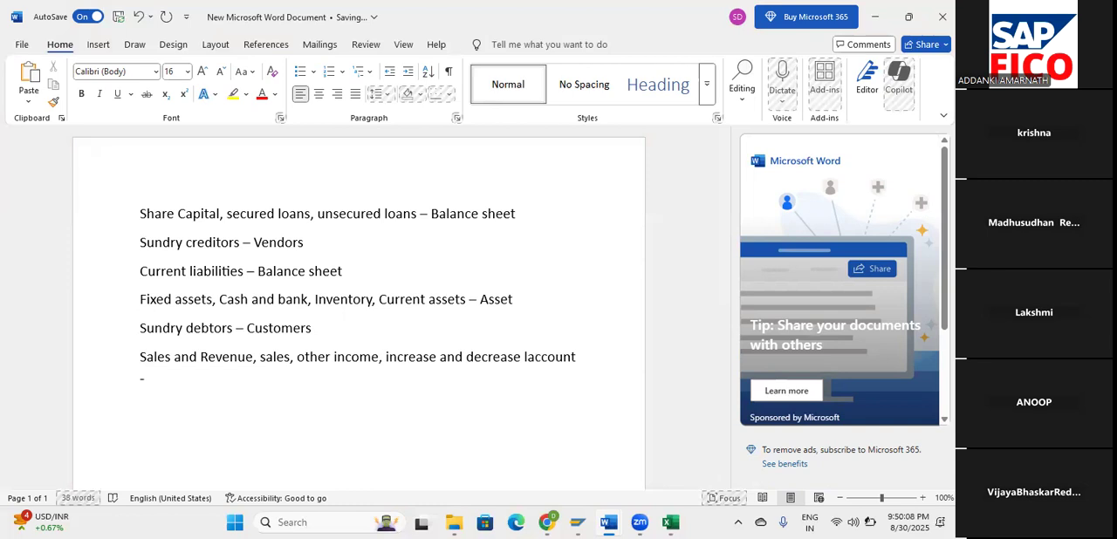
pyautogui.write('stock account  - ')
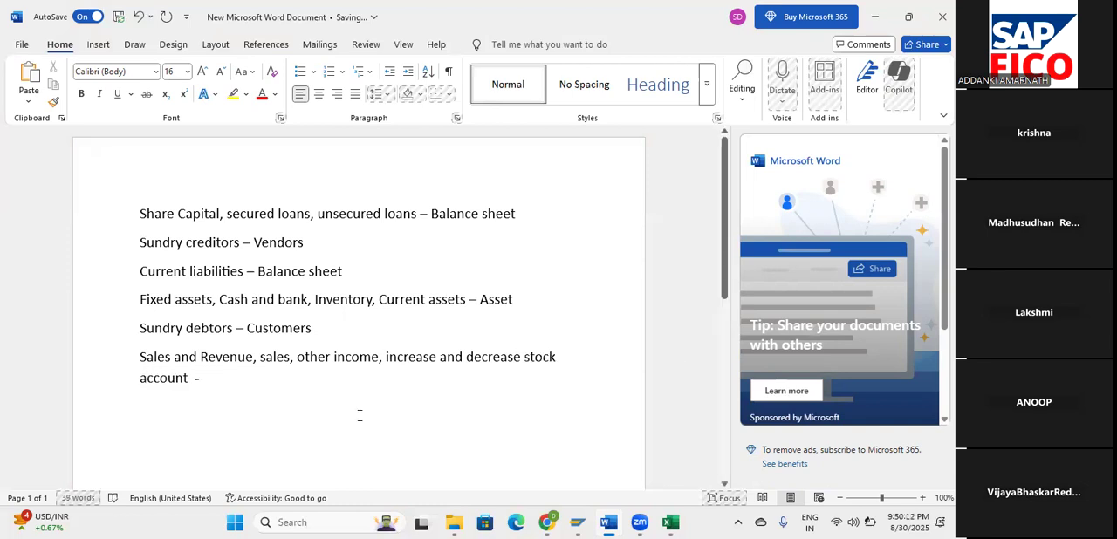
pyautogui.write('Reveni')
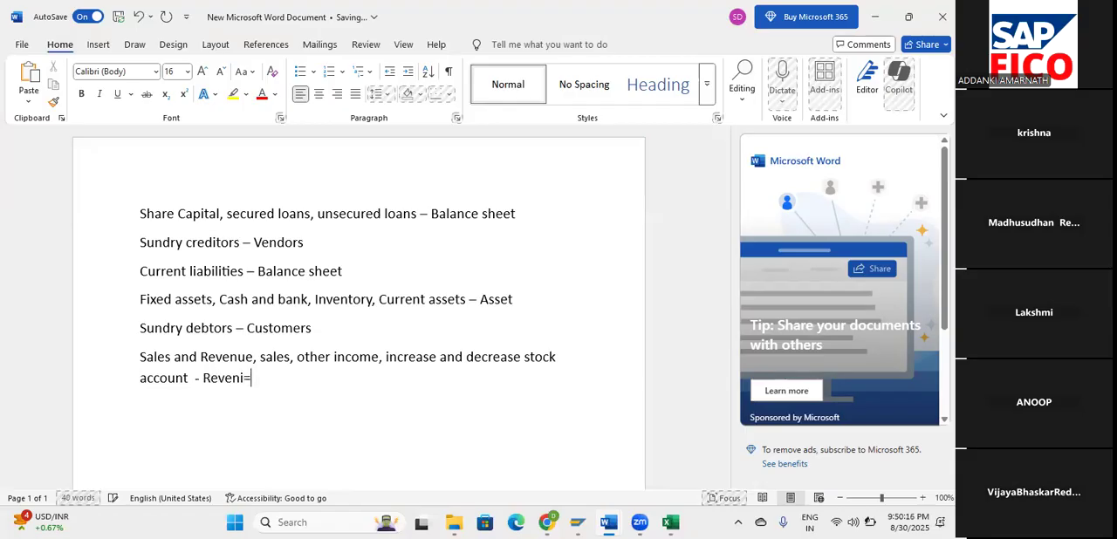
# Complete the Sales and Revenue line with the category "Revenue" and start a new line.
pyautogui.press('BackSpace')
pyautogui.write('ue')
pyautogui.press('BackSpace')
pyautogui.write('e')
pyautogui.press('Return')
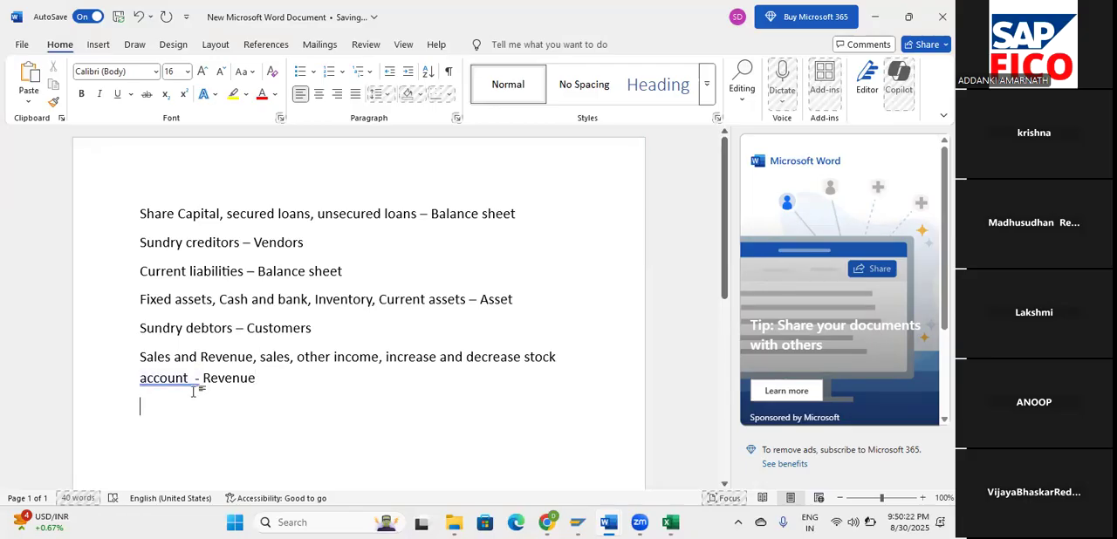
# Enter "Raw material consumption" as the seventh line, correcting the last word with the spelling suggestion.
pyautogui.write('Raw ma')
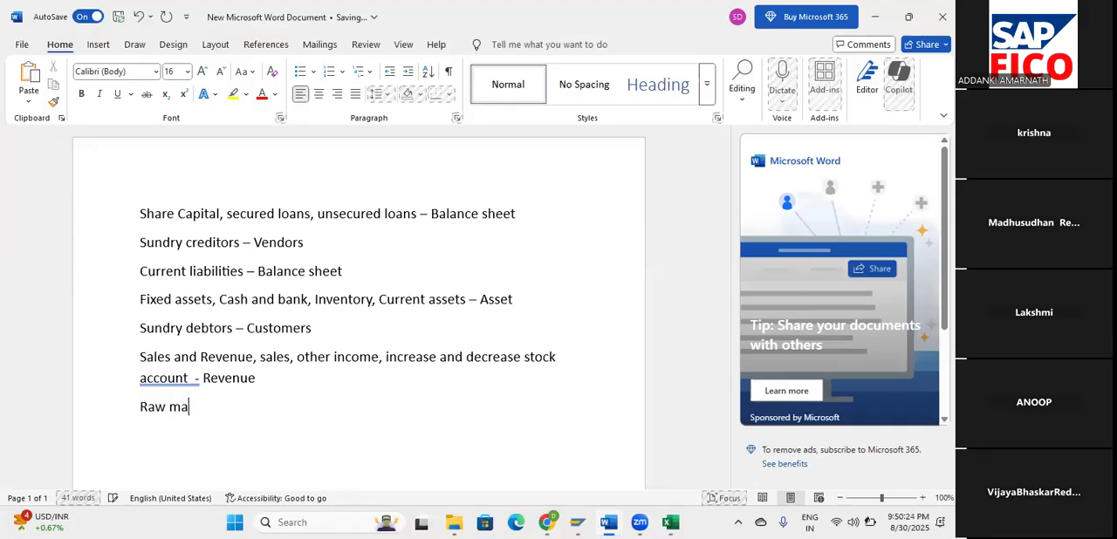
pyautogui.write('terial consumtion')
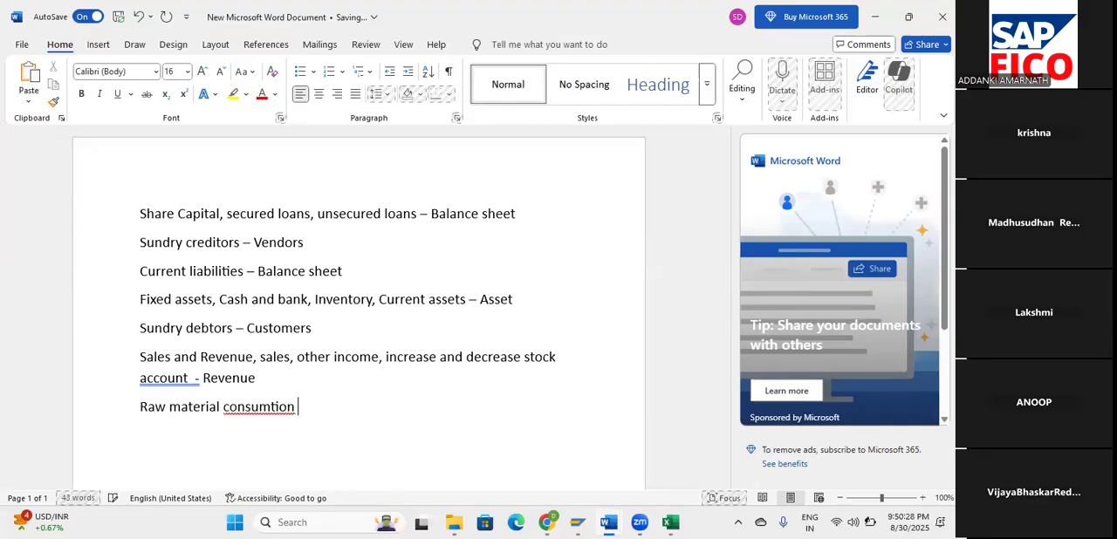
pyautogui.rightClick(257, 411)
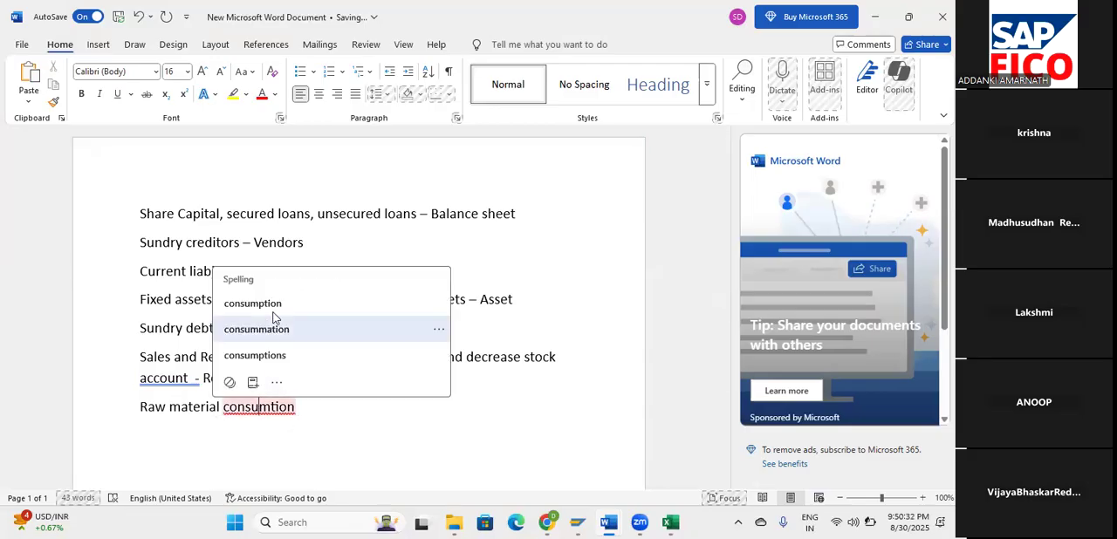
pyautogui.click(274, 311)
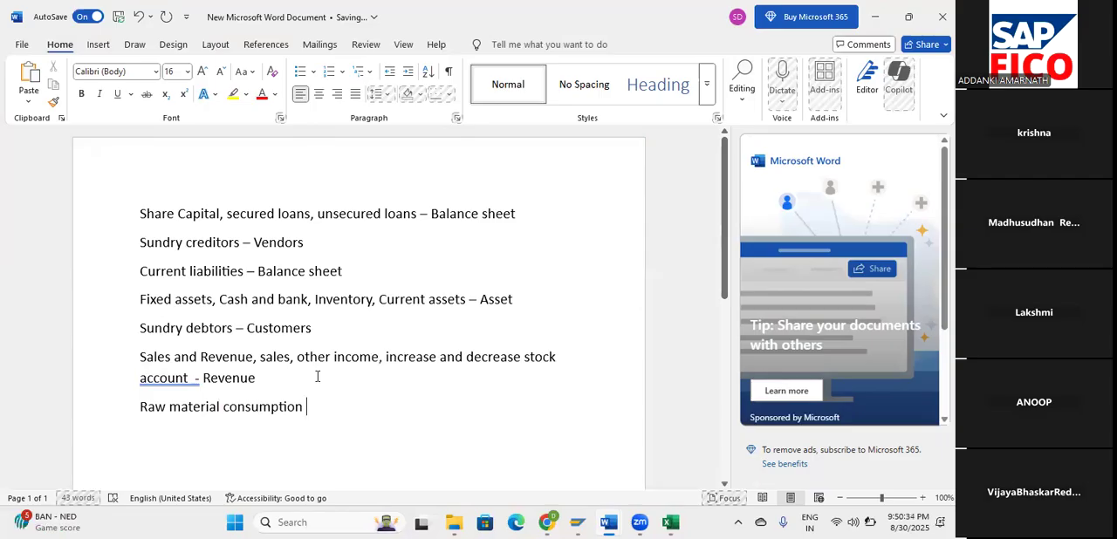
# Append ", personal expenses," to the raw material consumption line.
pyautogui.write(', pers')
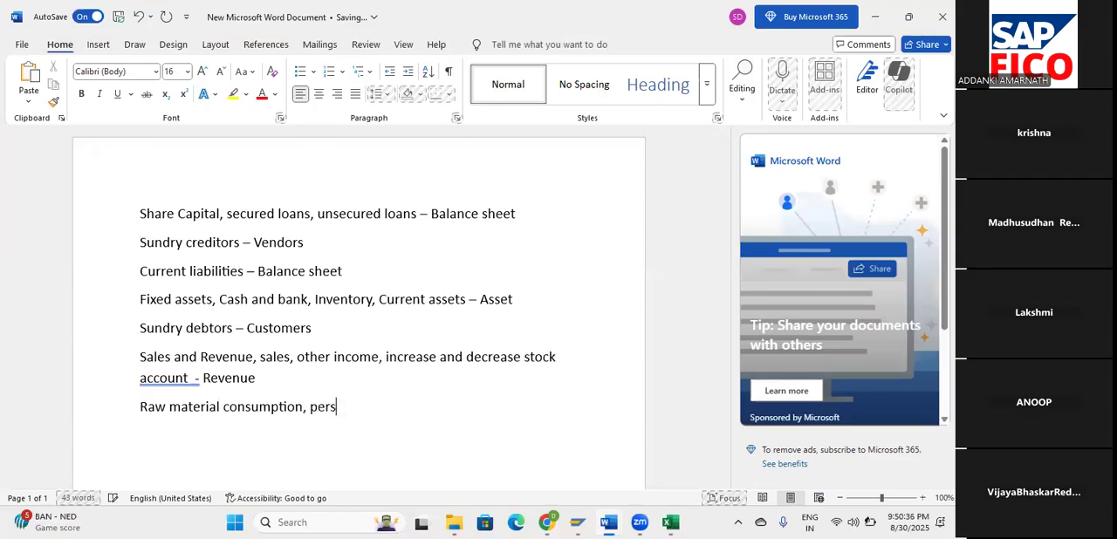
pyautogui.write('cnal exoen==')
pyautogui.press('BackSpace')
pyautogui.press('BackSpace')
pyautogui.press('BackSpace')
pyautogui.press('BackSpace')
pyautogui.press('BackSpace')
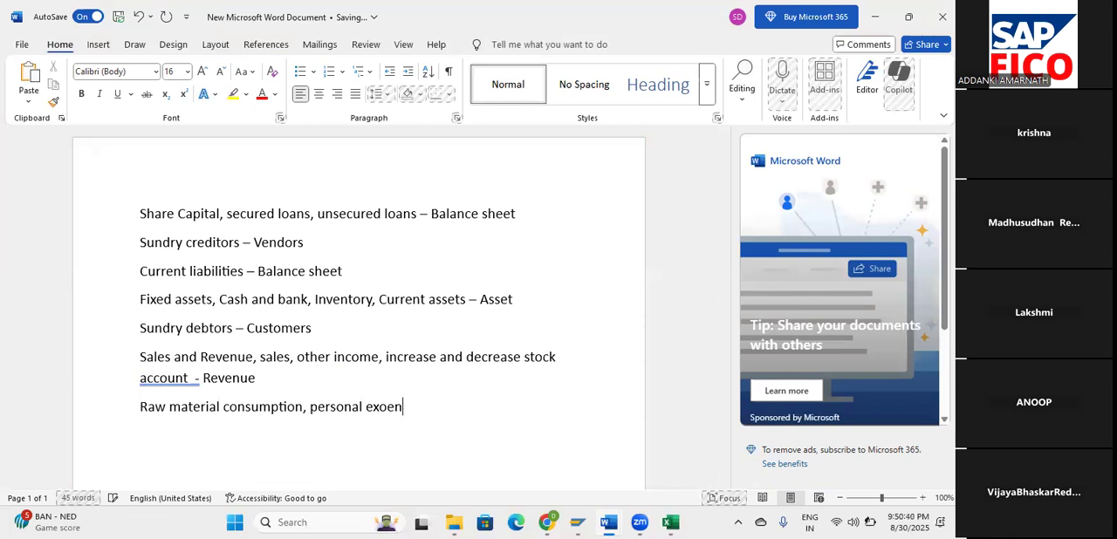
pyautogui.write('penses, Directexoe')
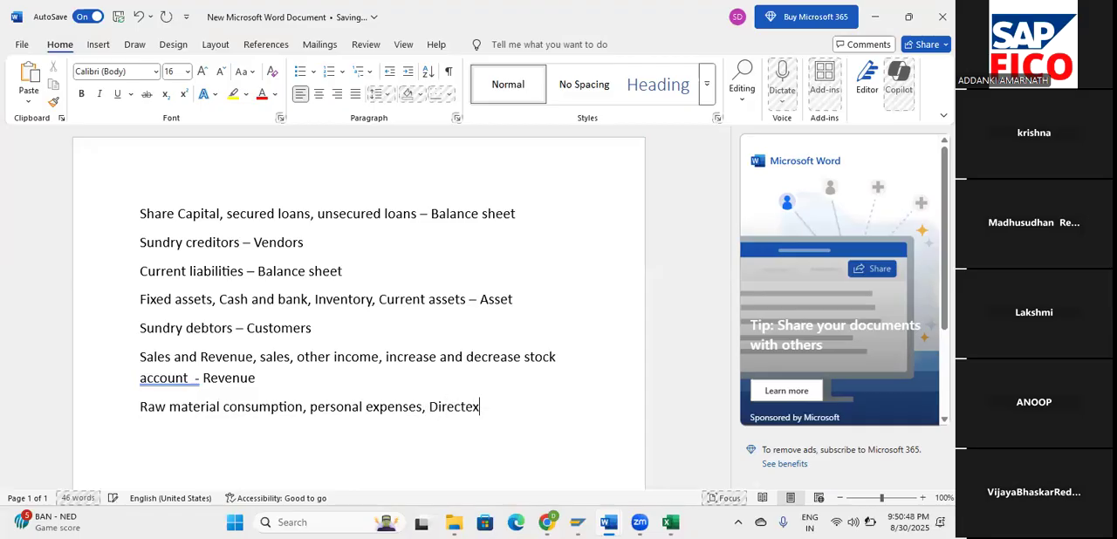
# Add "Direct expenses," to the raw material consumption line, correcting the mistyped letters.
pyautogui.press('BackSpace')
pyautogui.press('BackSpace')
pyautogui.press('BackSpace')
pyautogui.press('BackSpace')
pyautogui.write('expenses, sales and ')
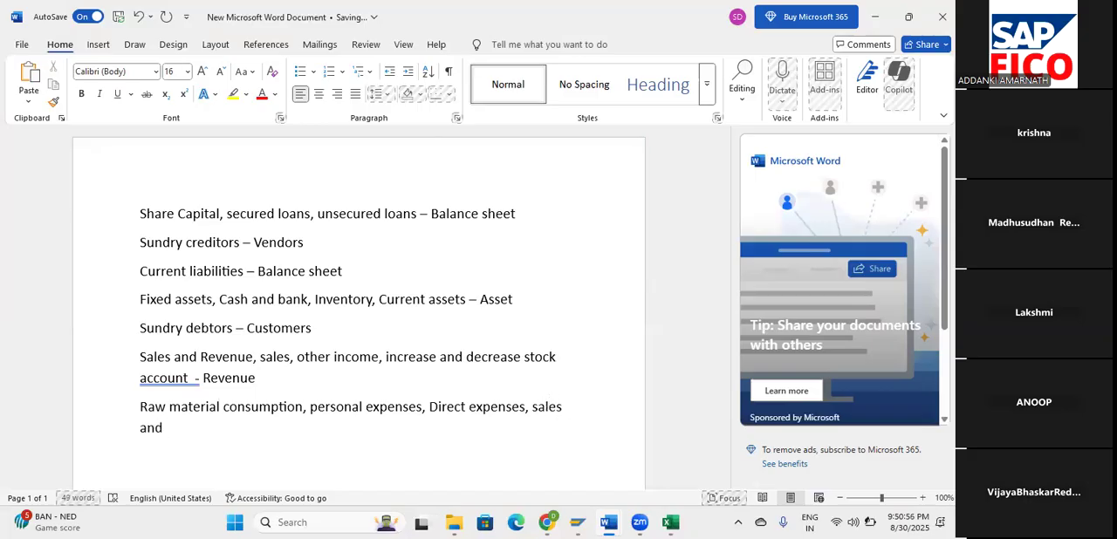
pyautogui.write('distribution ex')
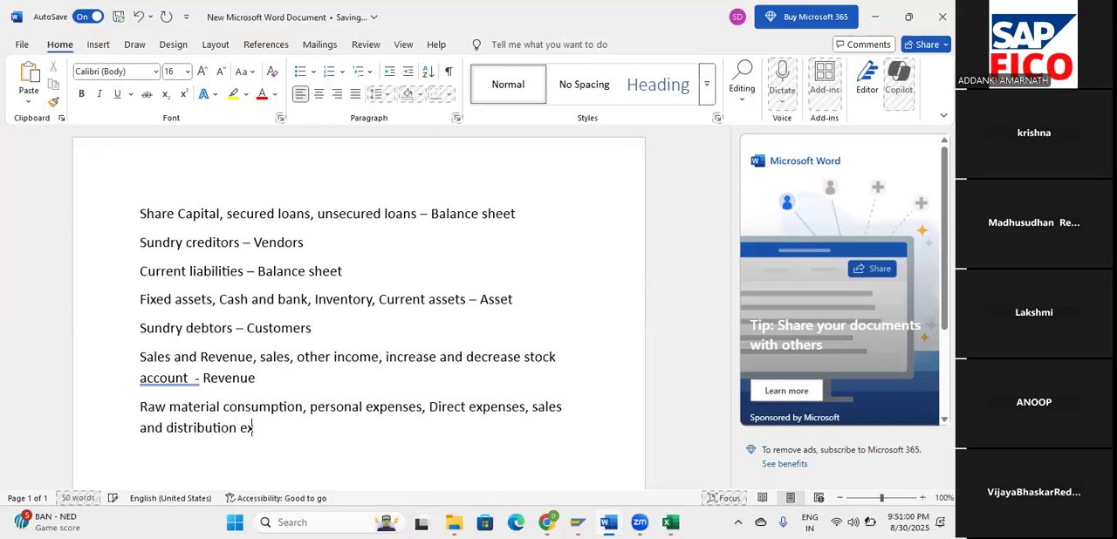
pyautogui.write('penses, indirect exoe')
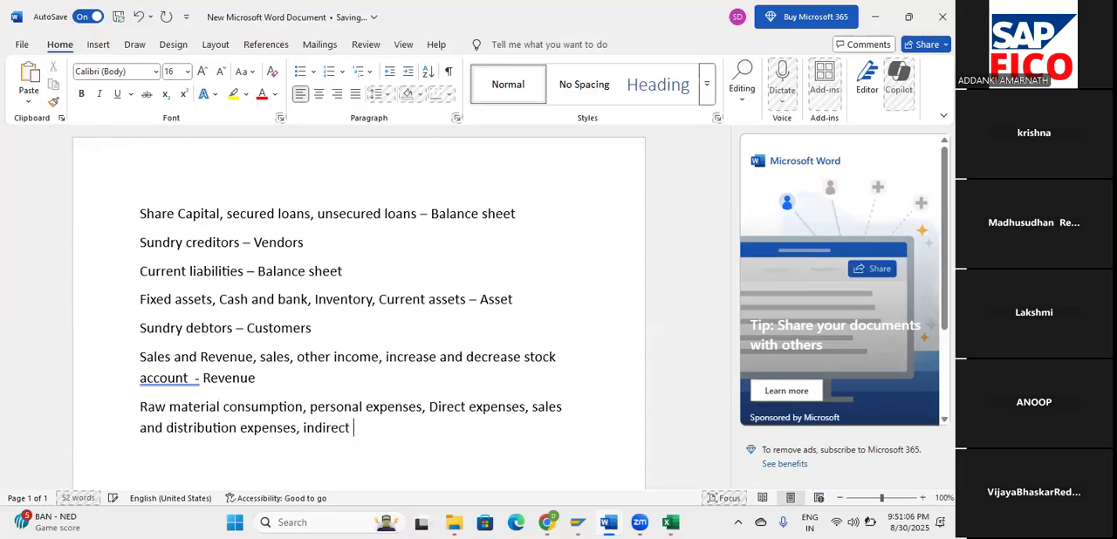
# Finish the raw material consumption line with ", indirect expenses" and assign it the category "Expenses" after a dash.
pyautogui.press('BackSpace')
pyautogui.press('BackSpace')
pyautogui.write('penses - Ex')
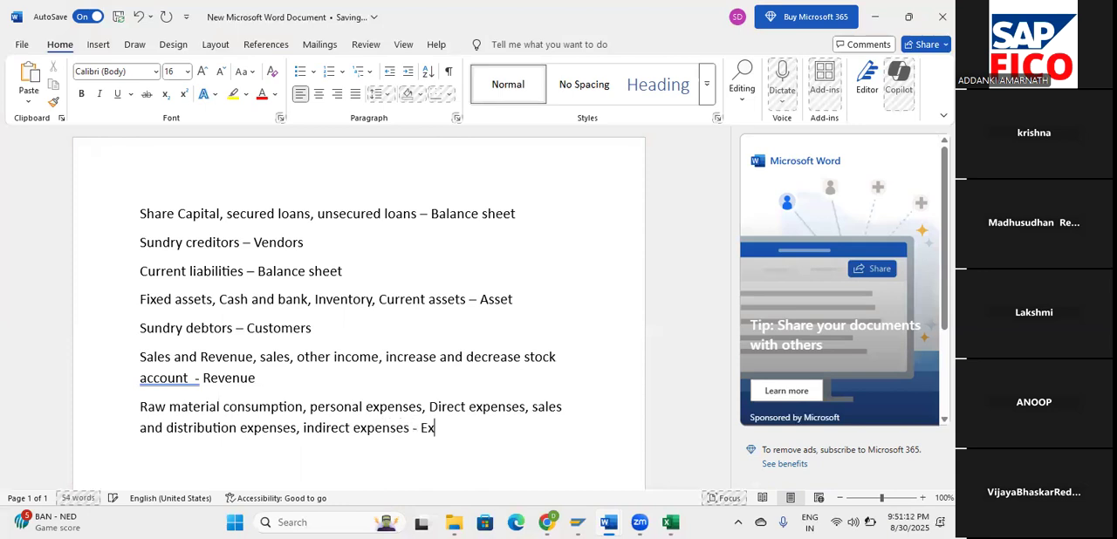
pyautogui.write('penses')
# Accept the grammar suggestion removing the extra space after "account" in the Sales and Revenue line, and return to the end of the last line.
pyautogui.click(181, 373)
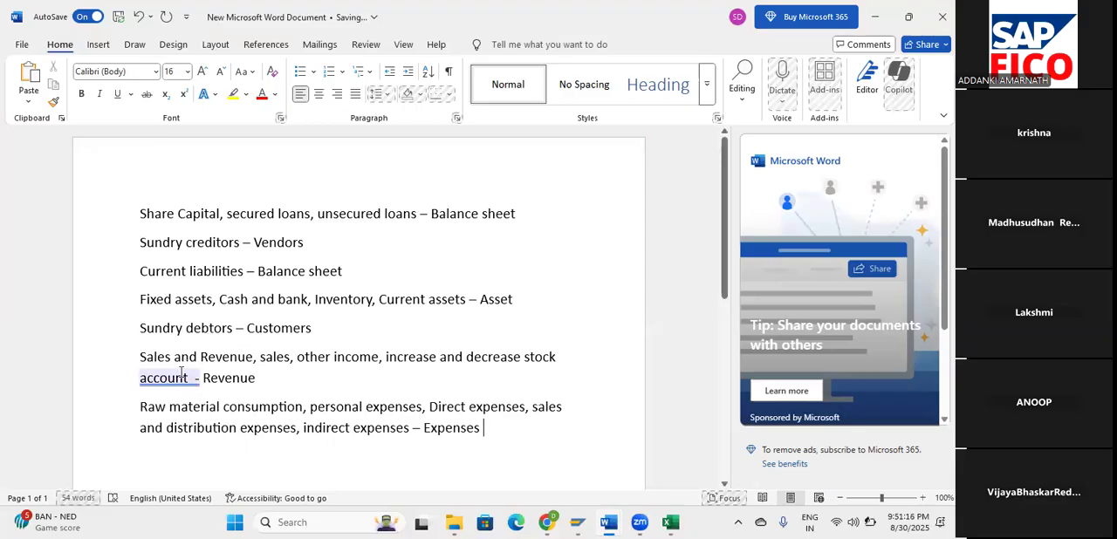
pyautogui.click(172, 436)
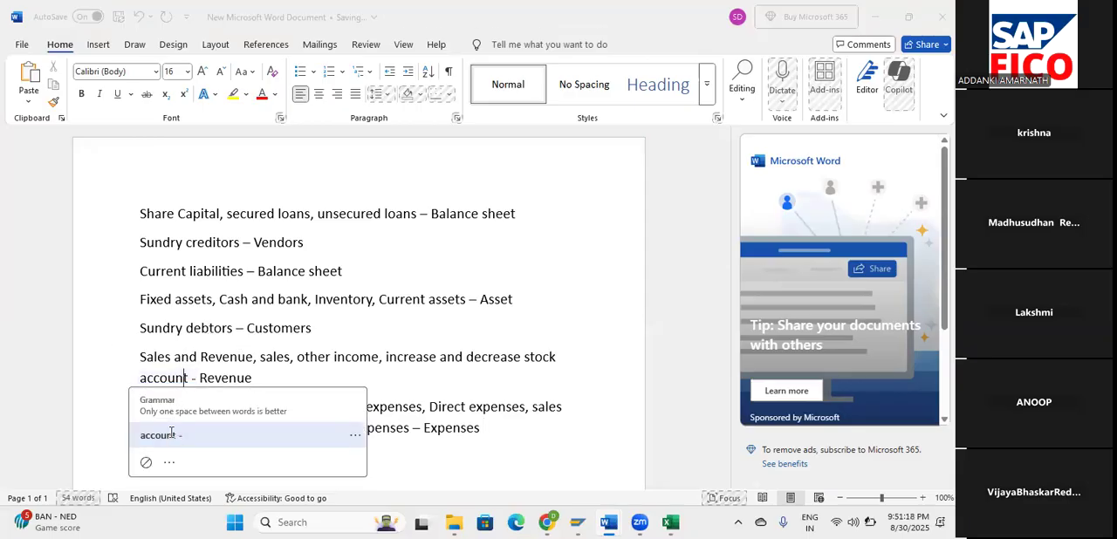
pyautogui.click(496, 436)
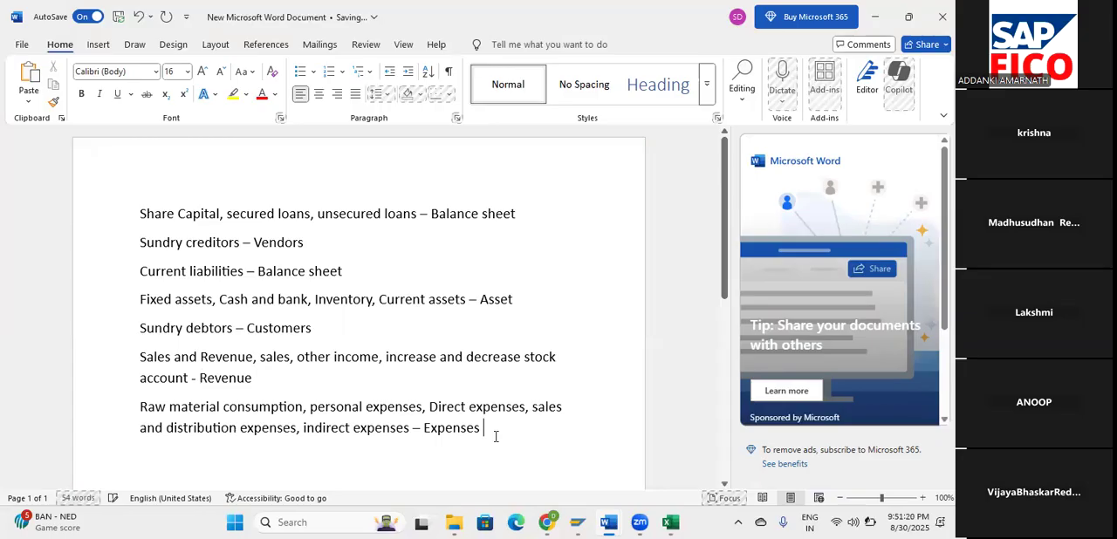
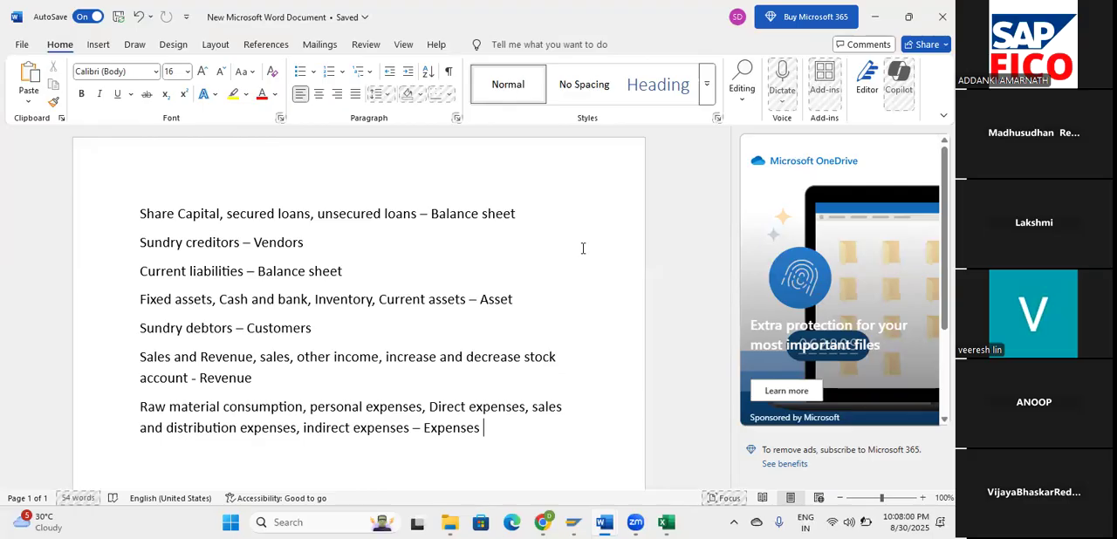
# Check the computer's battery status in the system quick settings, and dismiss the low-battery notice covering the document.
pyautogui.click(865, 521)
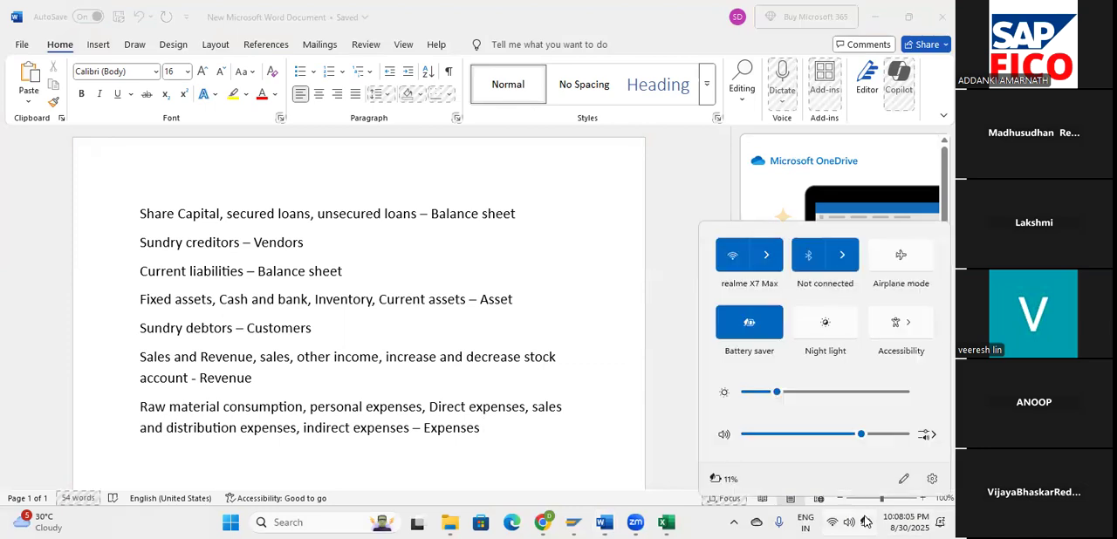
pyautogui.click(865, 521)
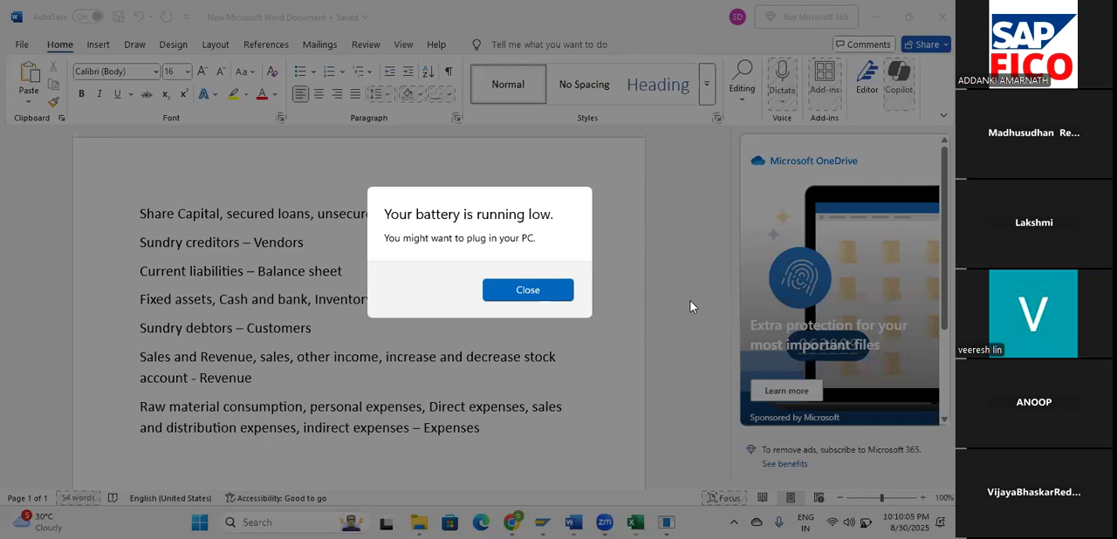
pyautogui.click(563, 294)
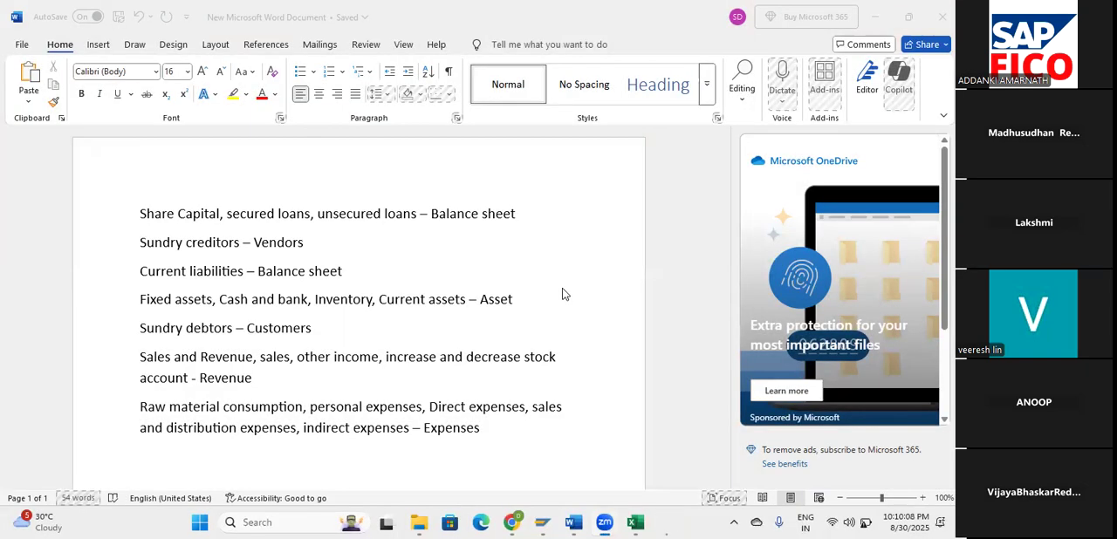